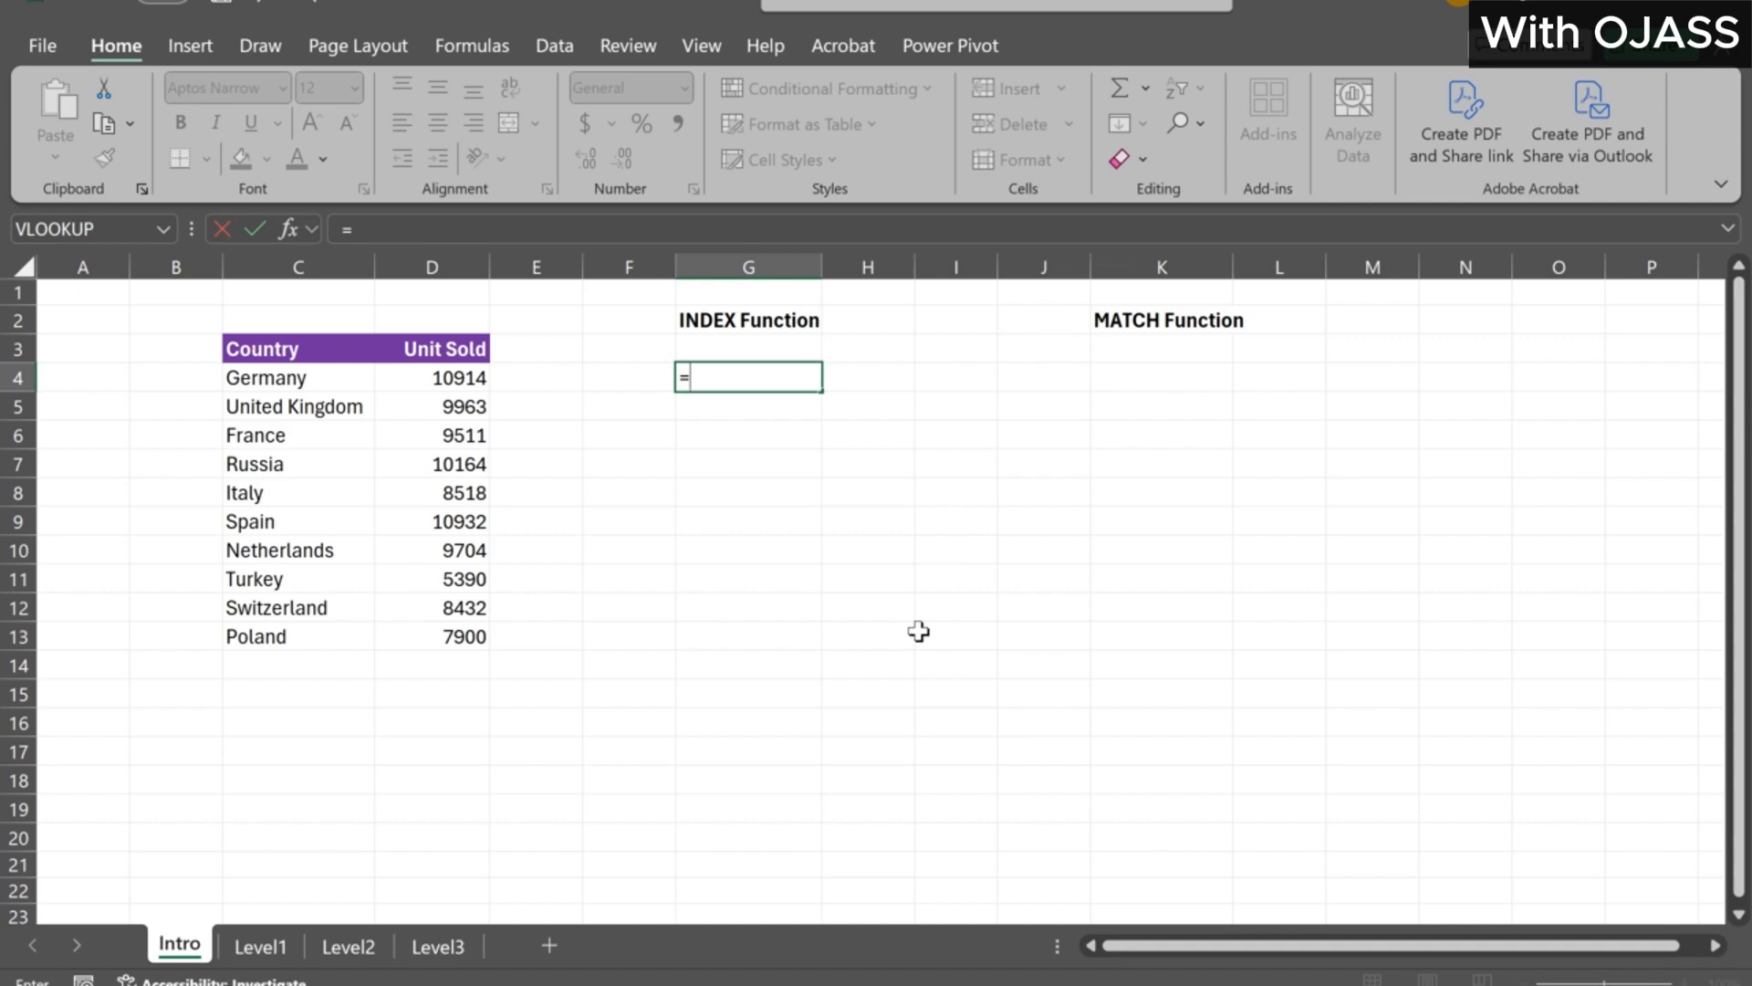
pyautogui.write('INDEX')
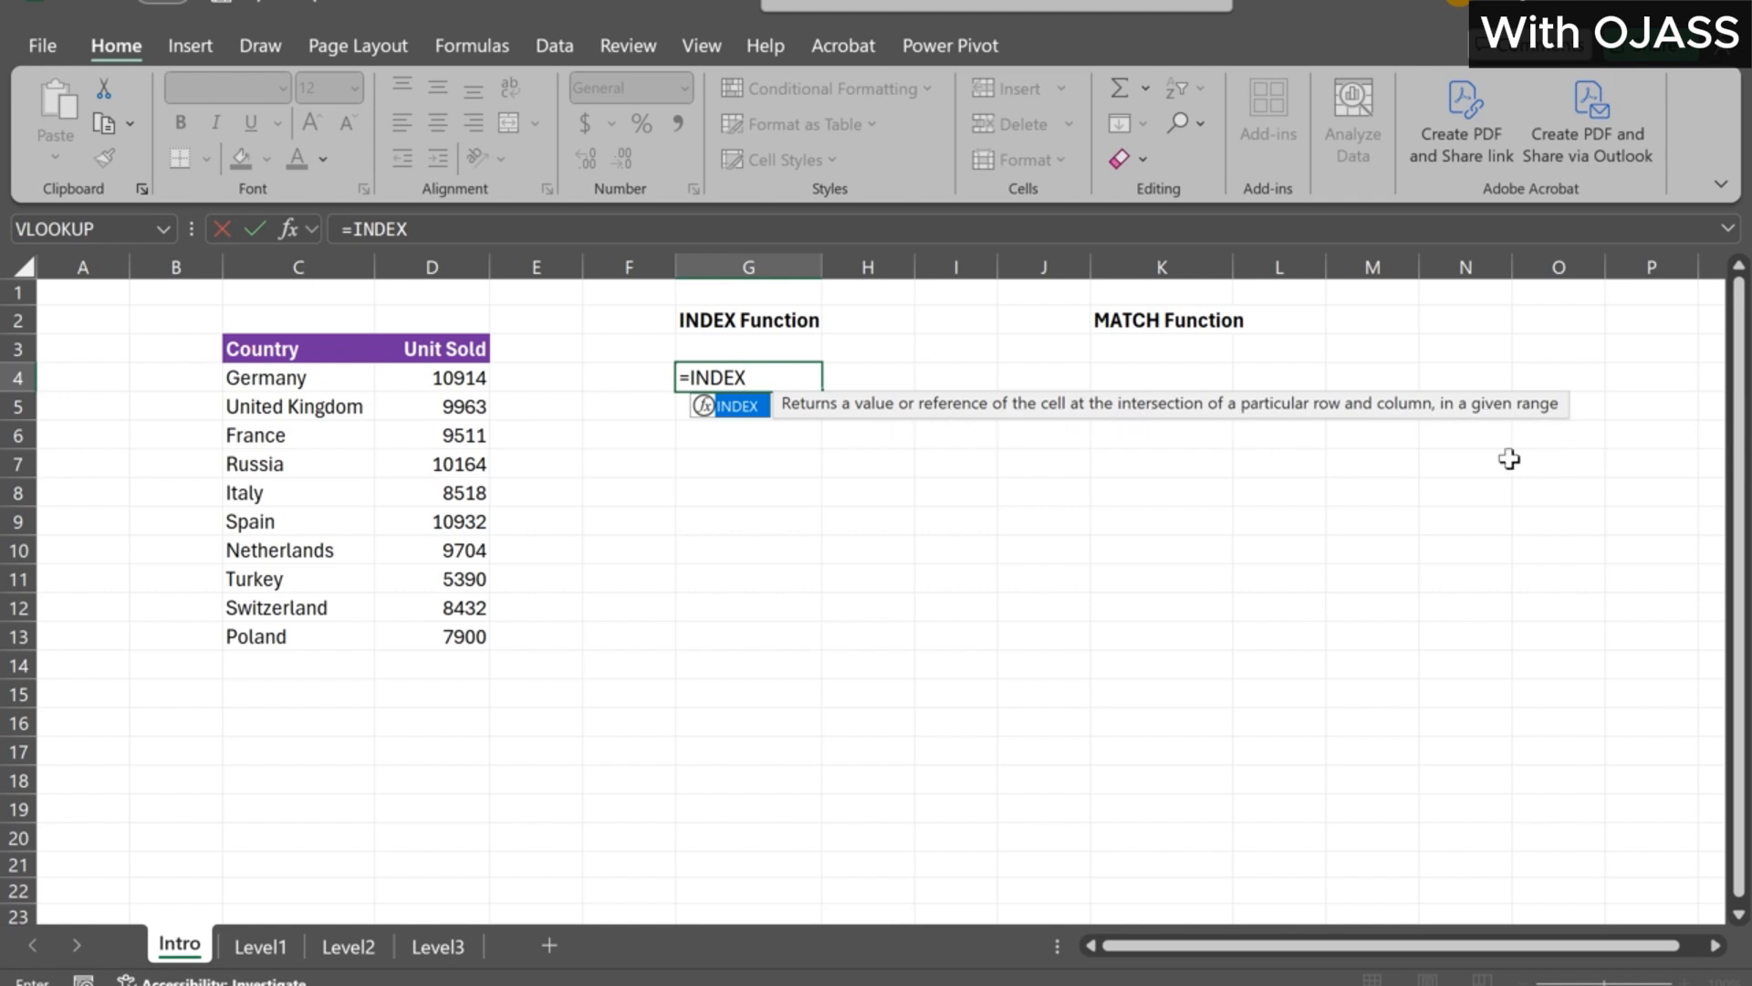
pyautogui.write('(')
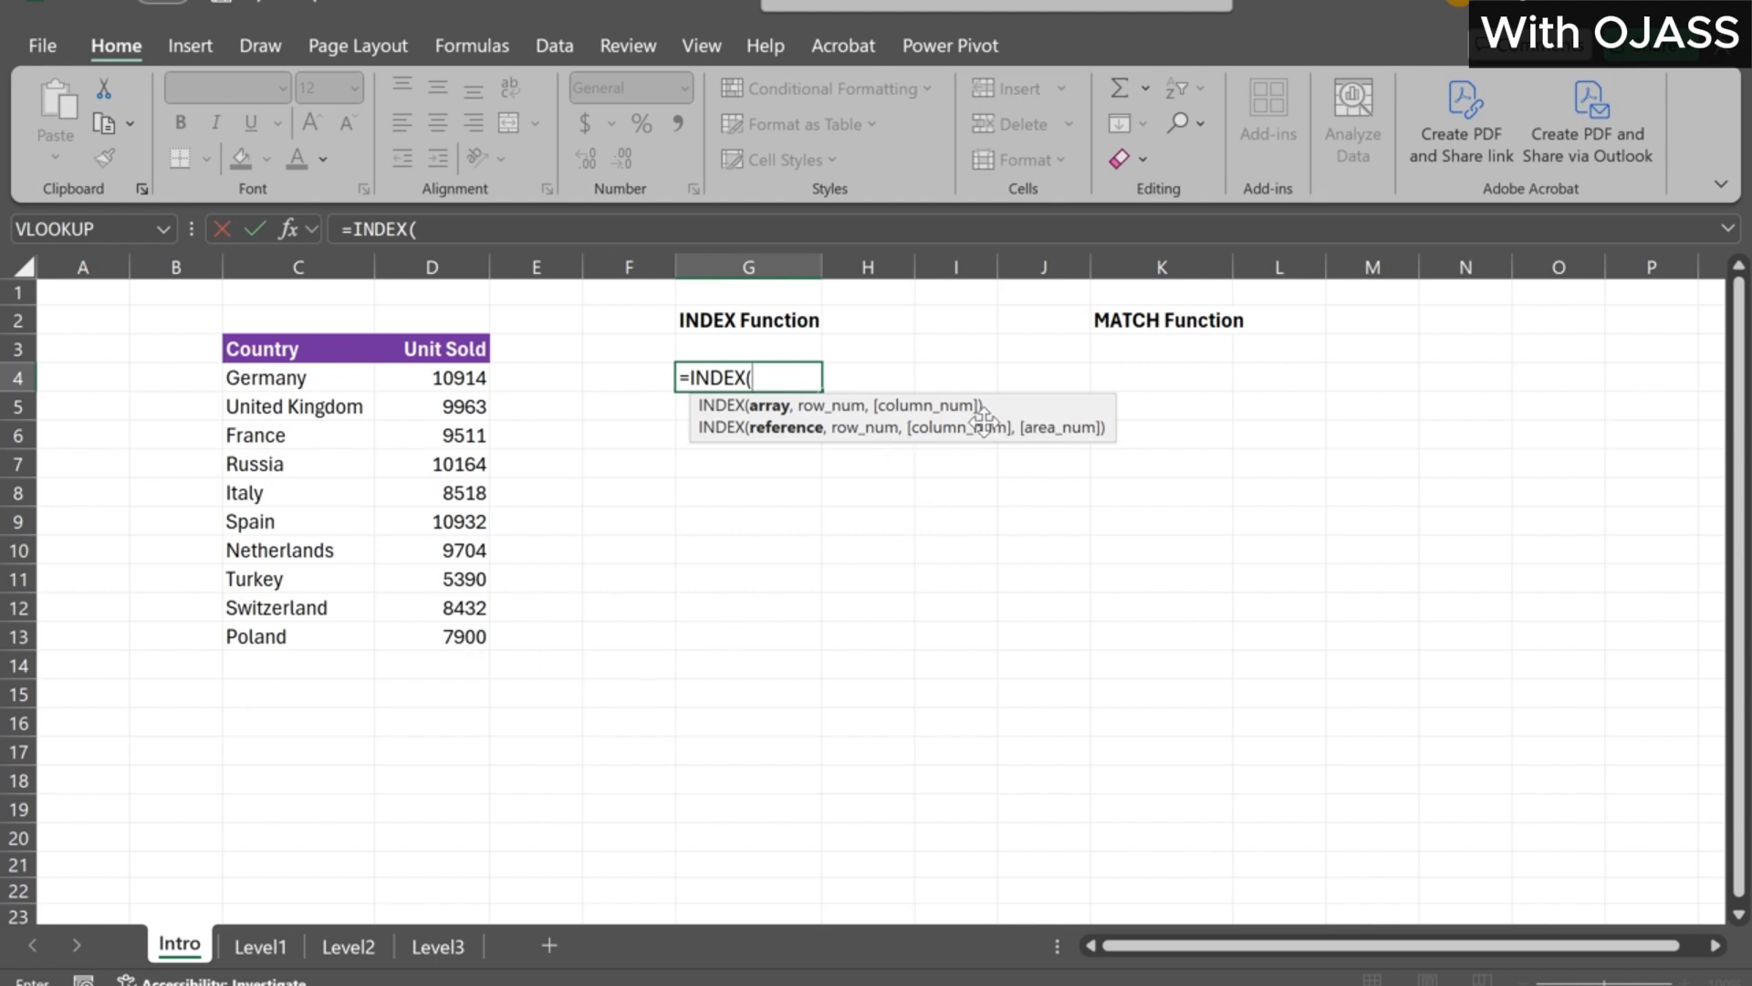
pyautogui.press('BackSpace')
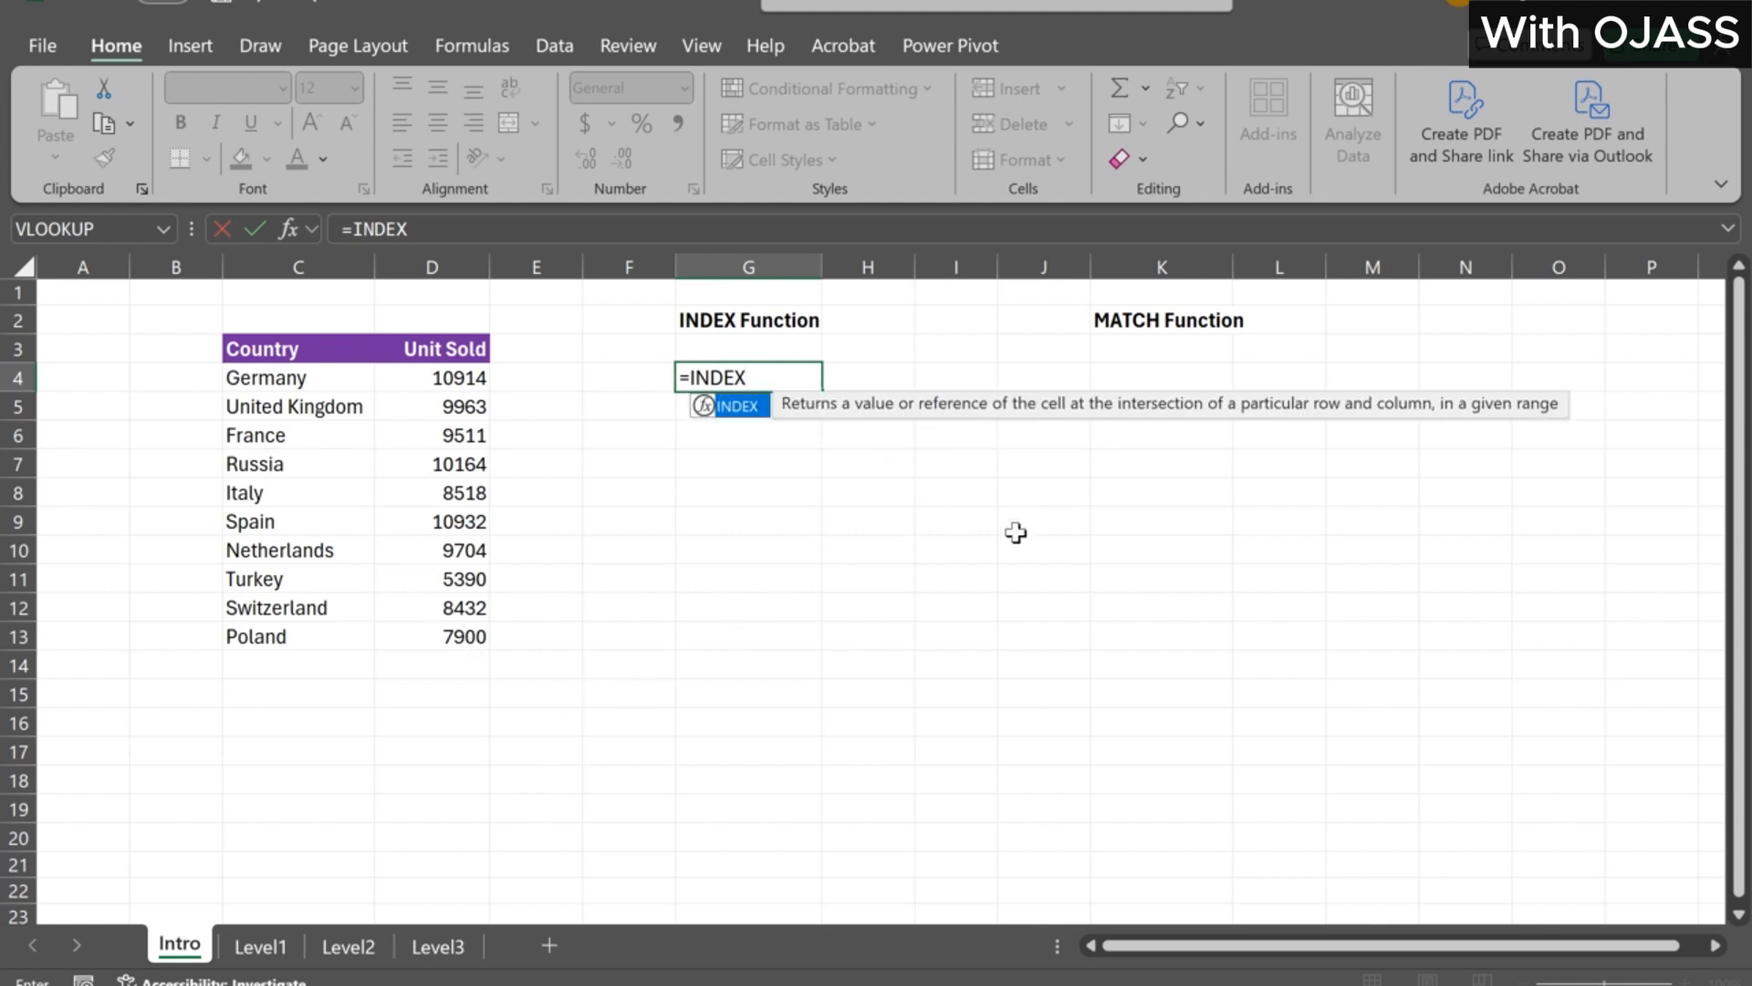
pyautogui.press('Escape')
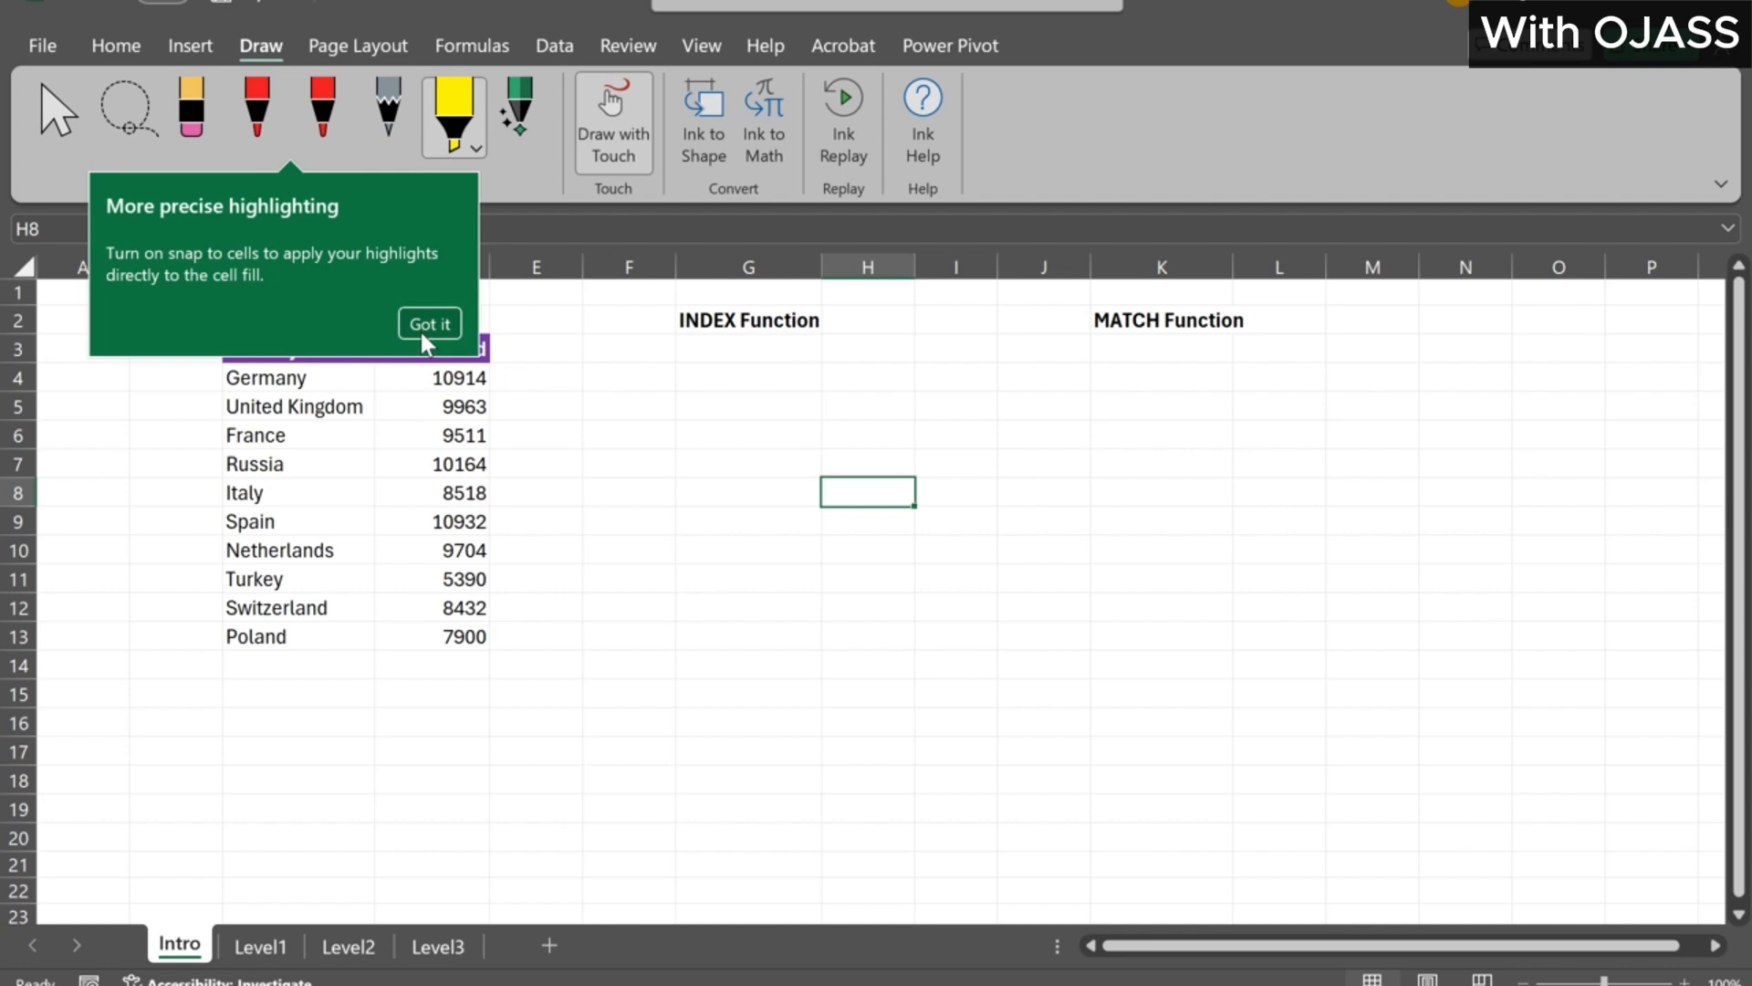
# Draw a vertical yellow highlighter stroke down column H from row 4 to row 13 and a horizontal one crossing it along row 8
pyautogui.click(422, 334)
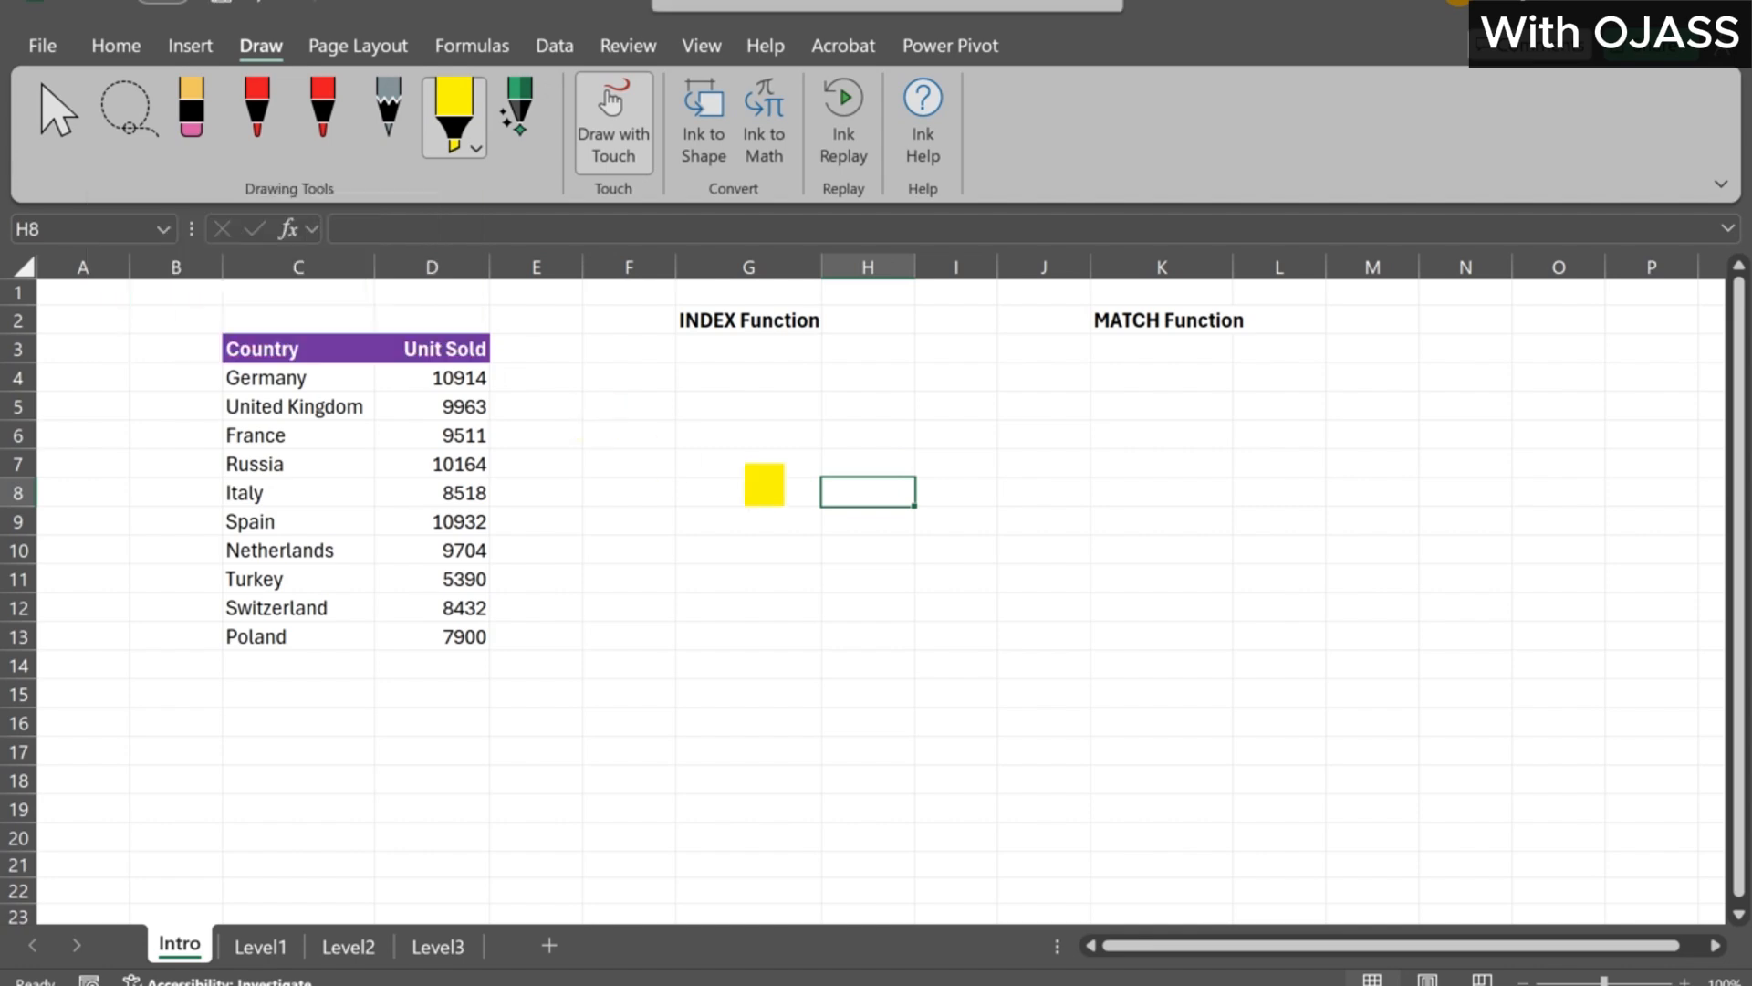
pyautogui.moveTo(874, 380); pyautogui.dragTo(893, 644)
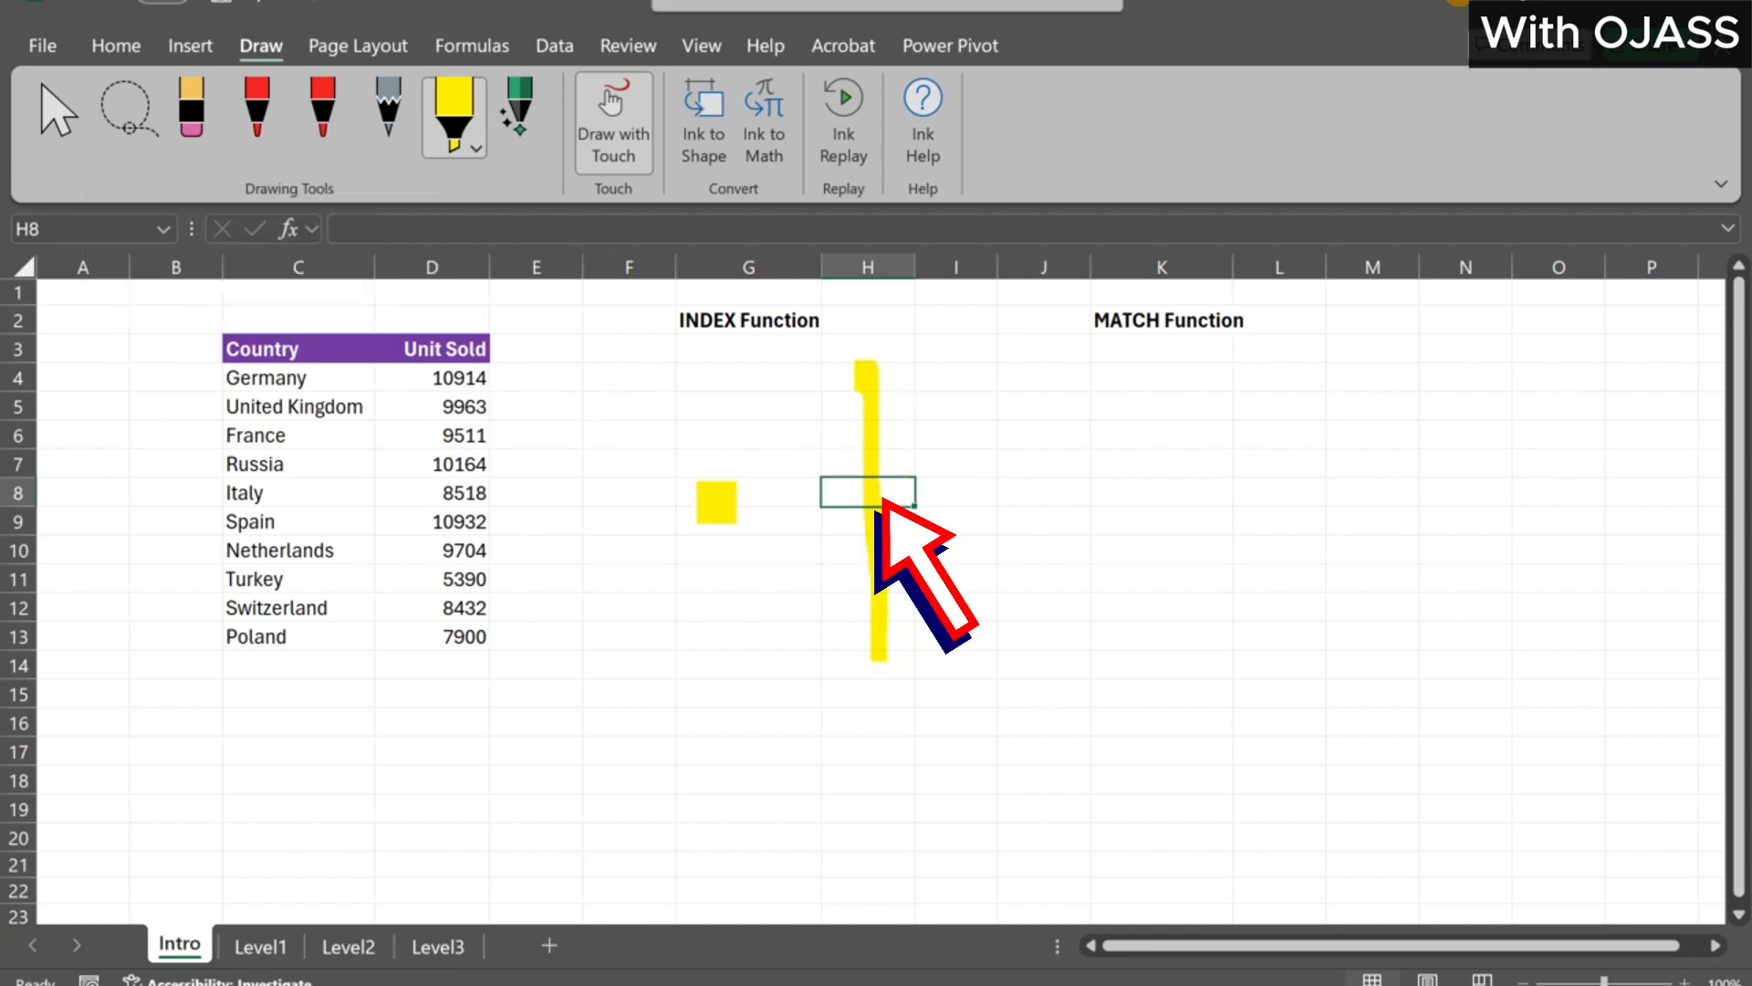
pyautogui.moveTo(715, 495); pyautogui.dragTo(874, 496)
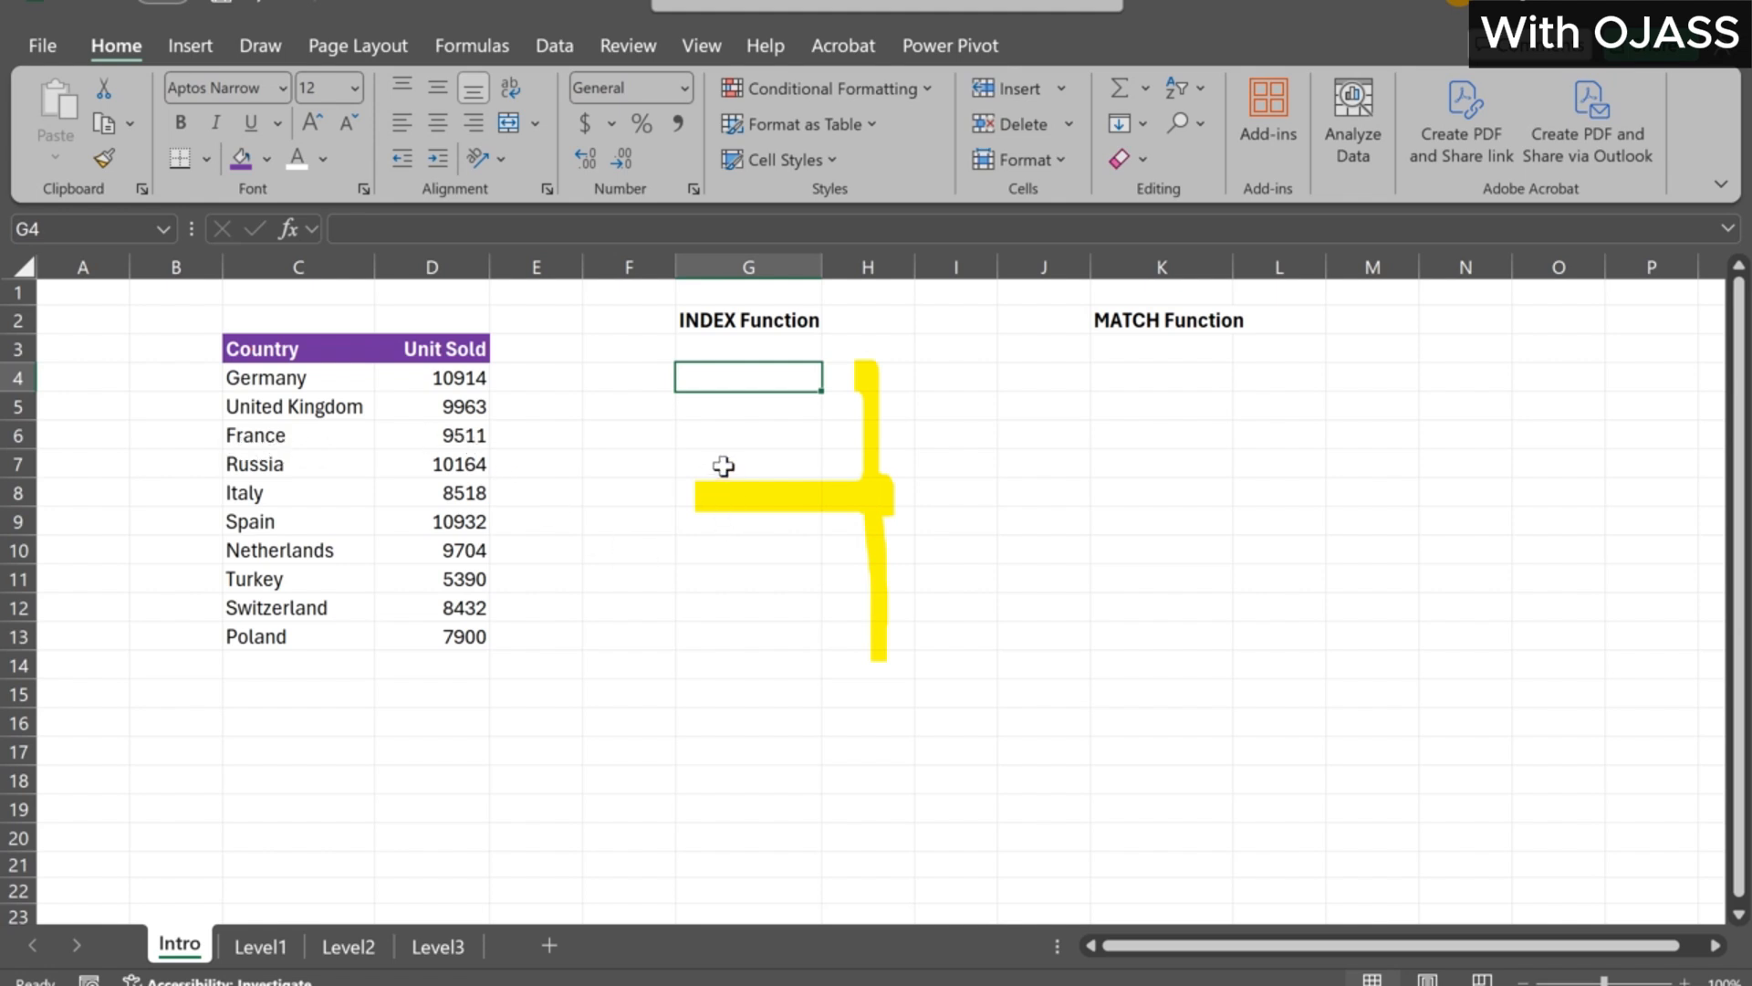
# Enter =INDEX(D4:D13,3) in cell G4 to return the third Unit Sold value, and compare it with France's figure in D6
pyautogui.write('=index')
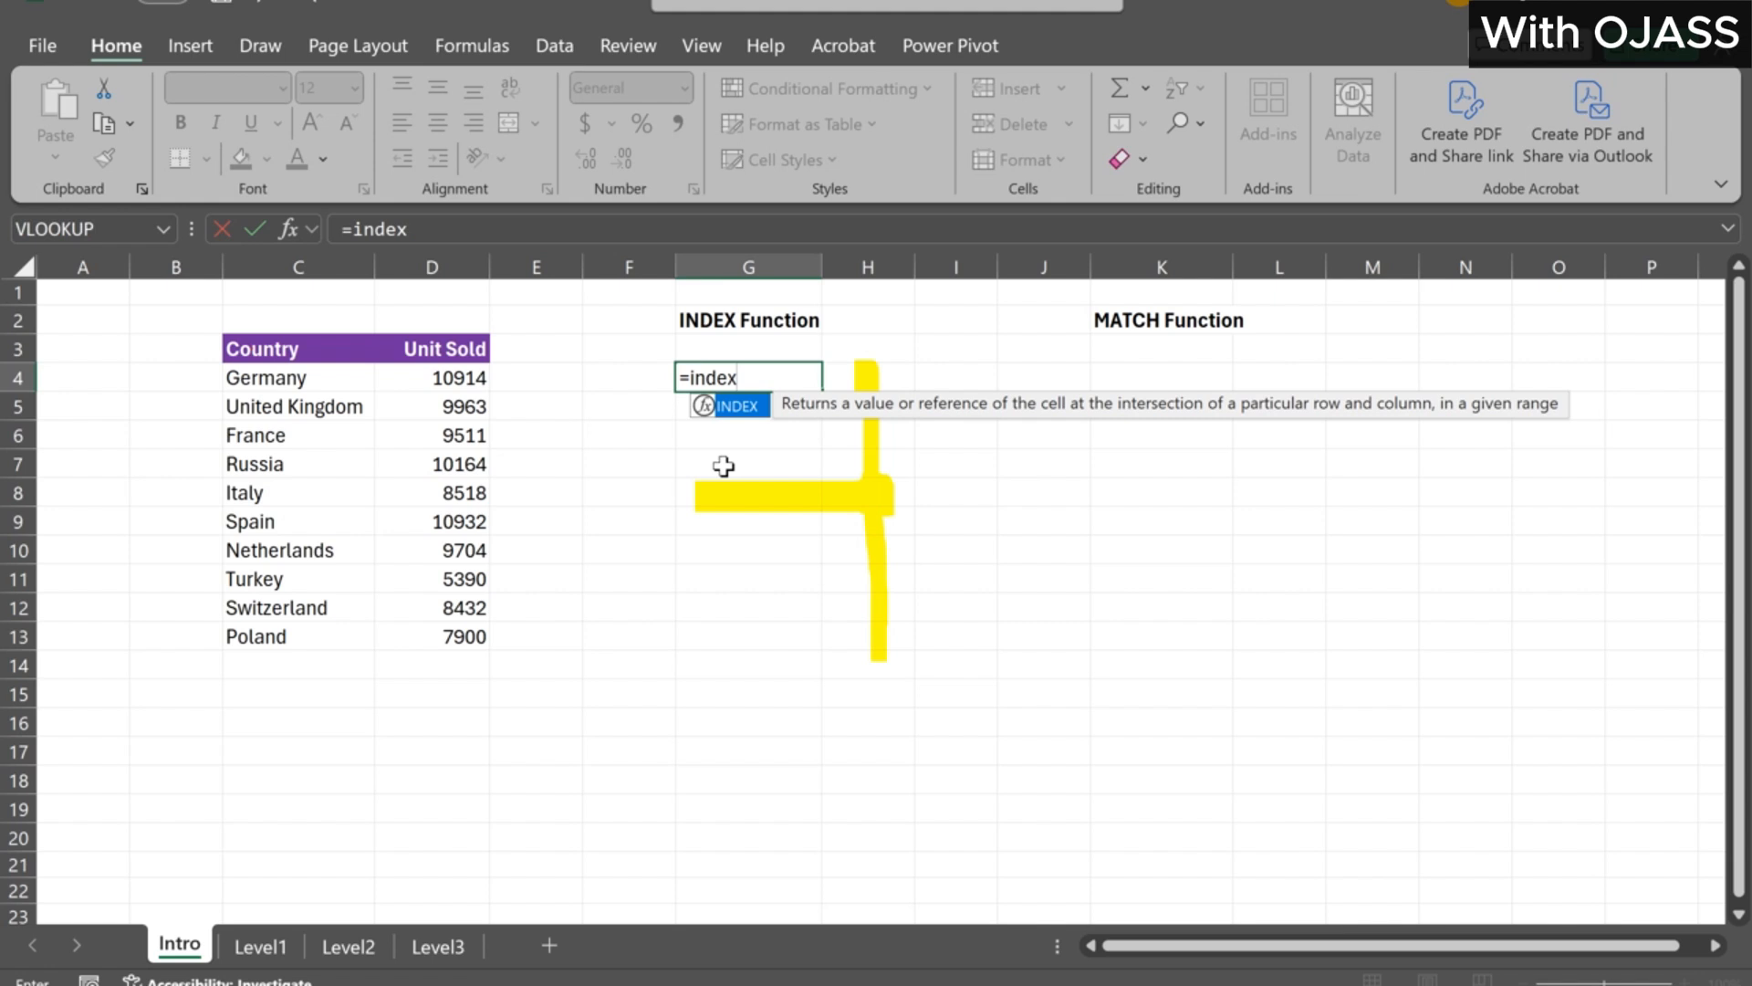
pyautogui.press('Tab')
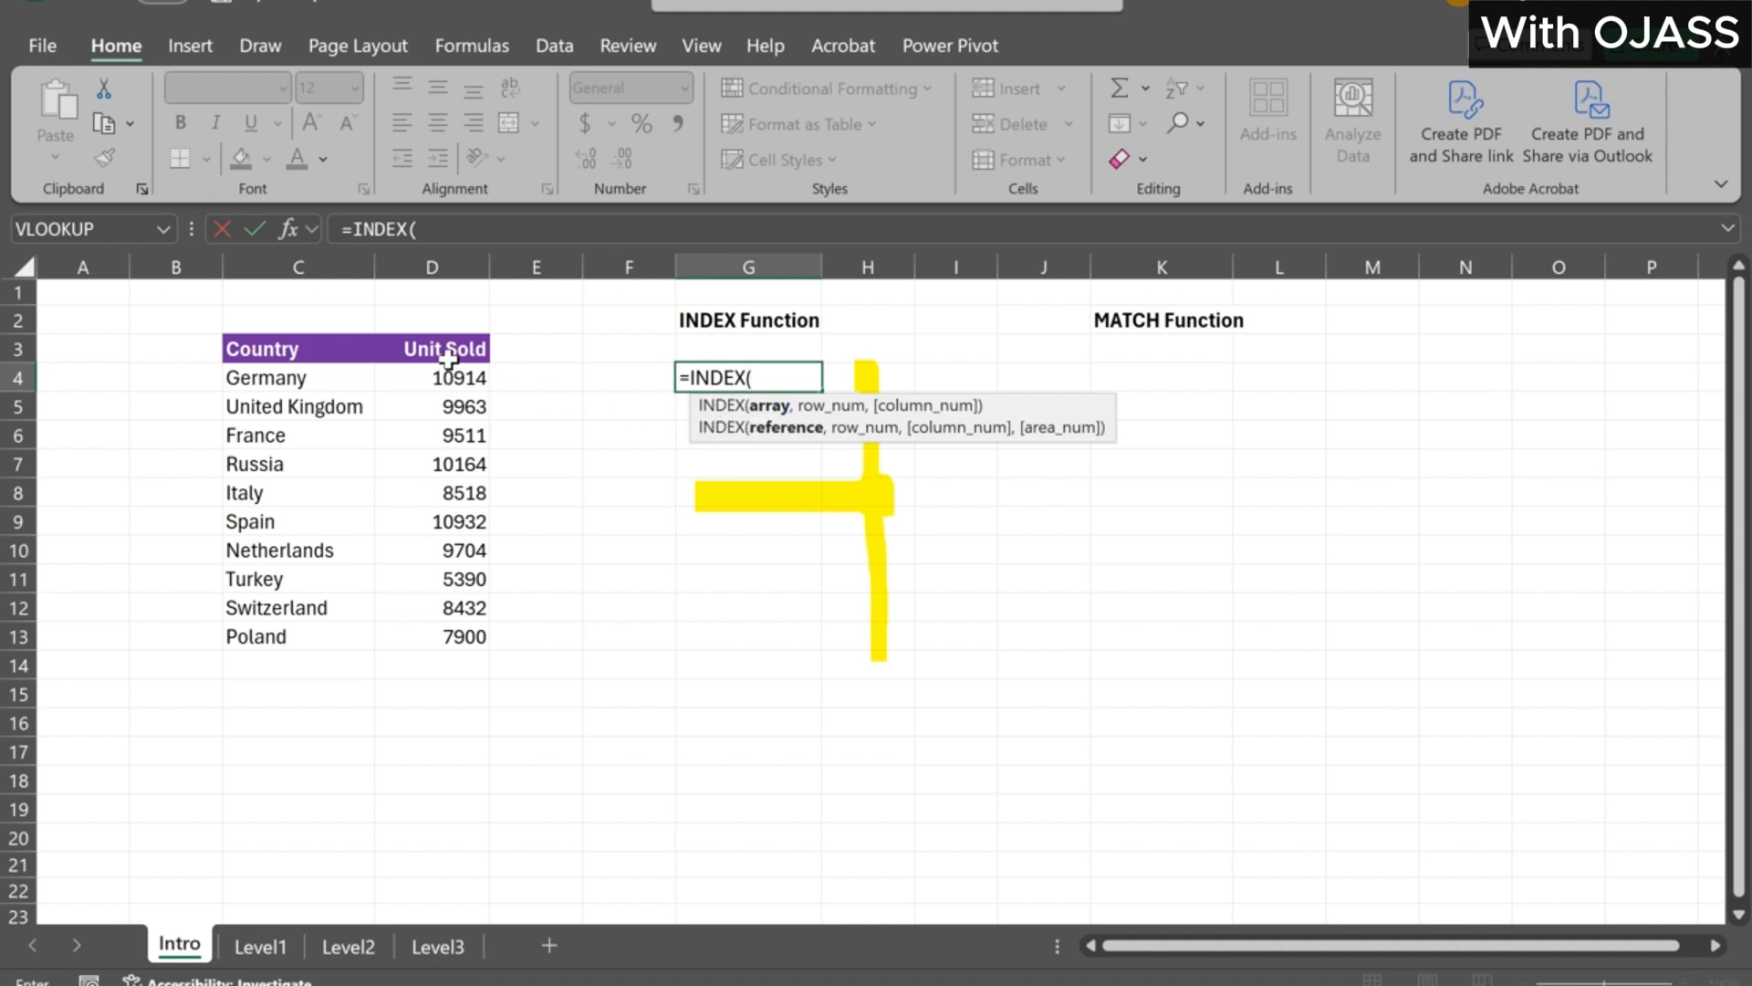
pyautogui.moveTo(458, 380); pyautogui.dragTo(520, 628)
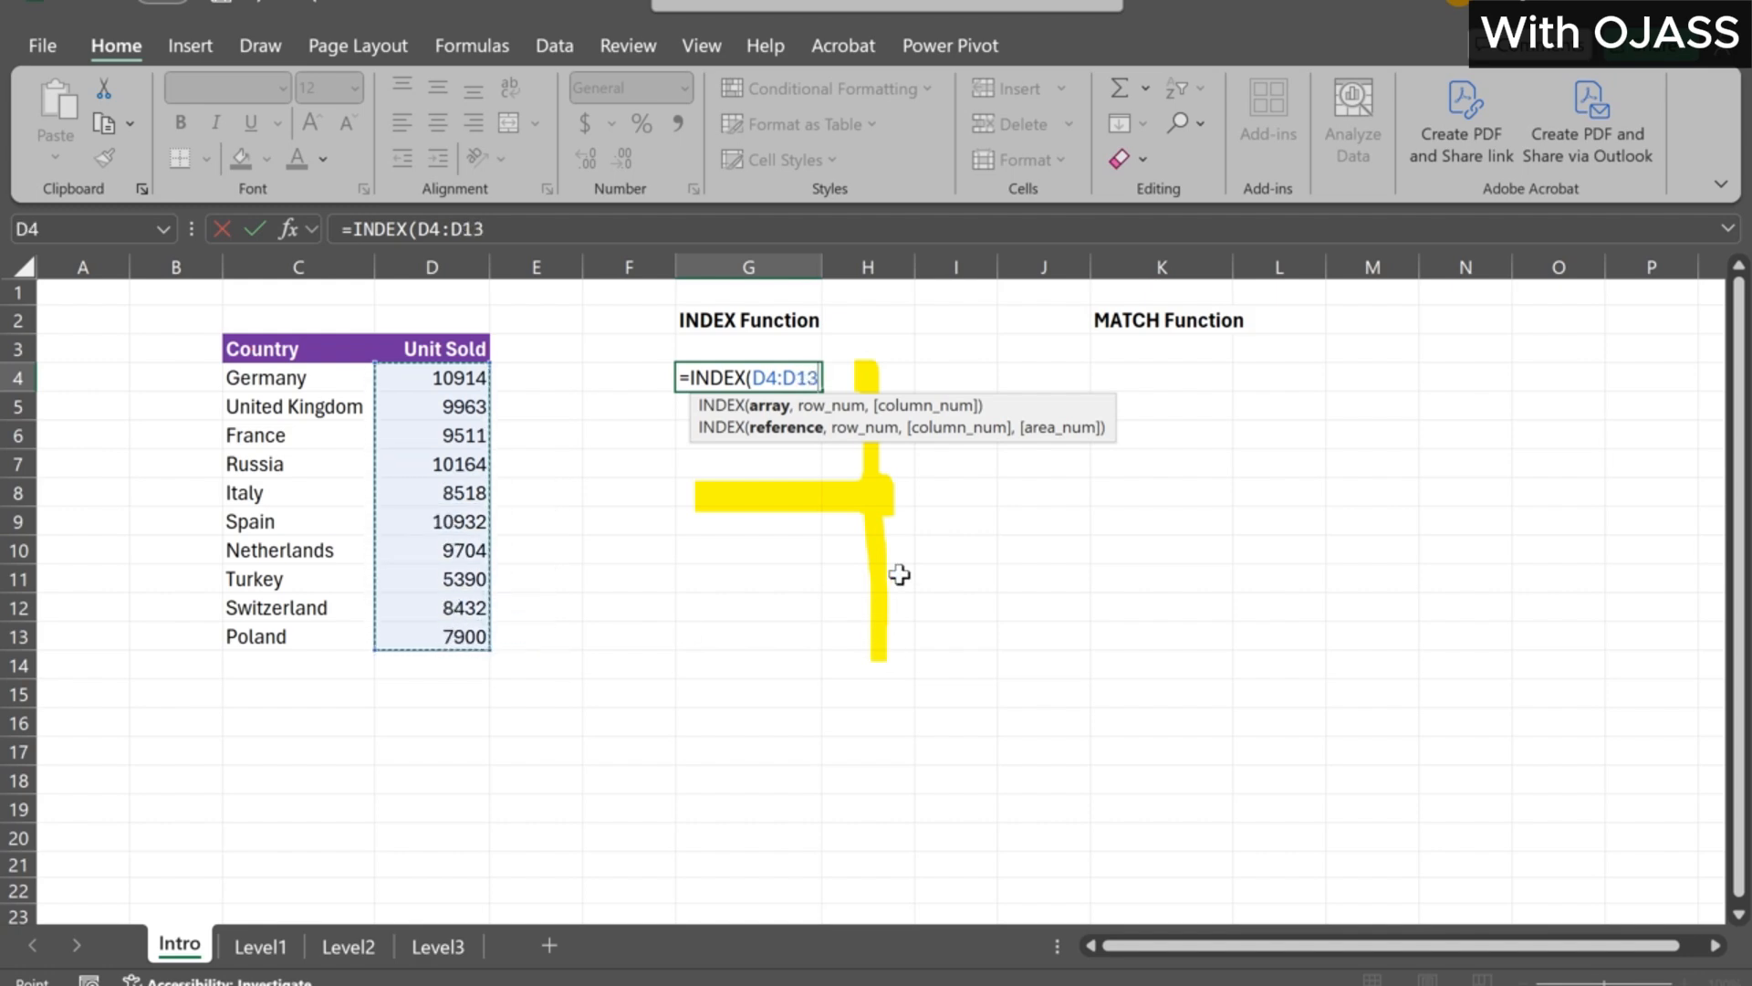
pyautogui.write(',3')
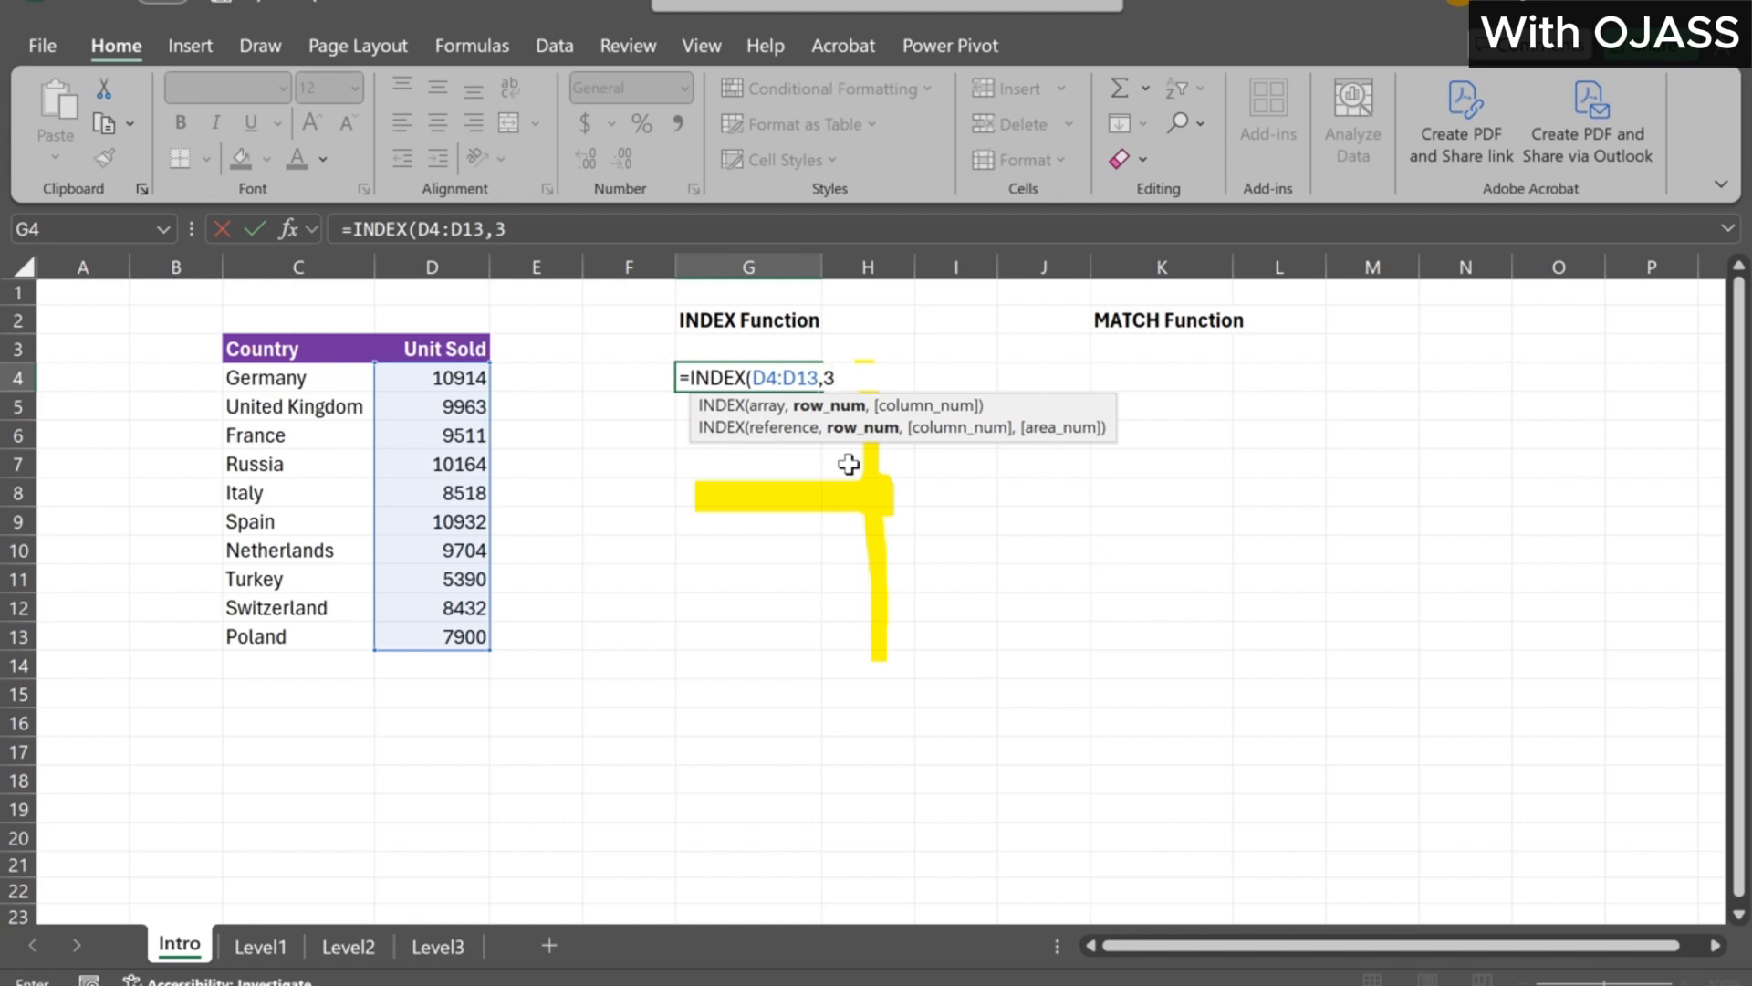
pyautogui.write(')')
pyautogui.press('Return')
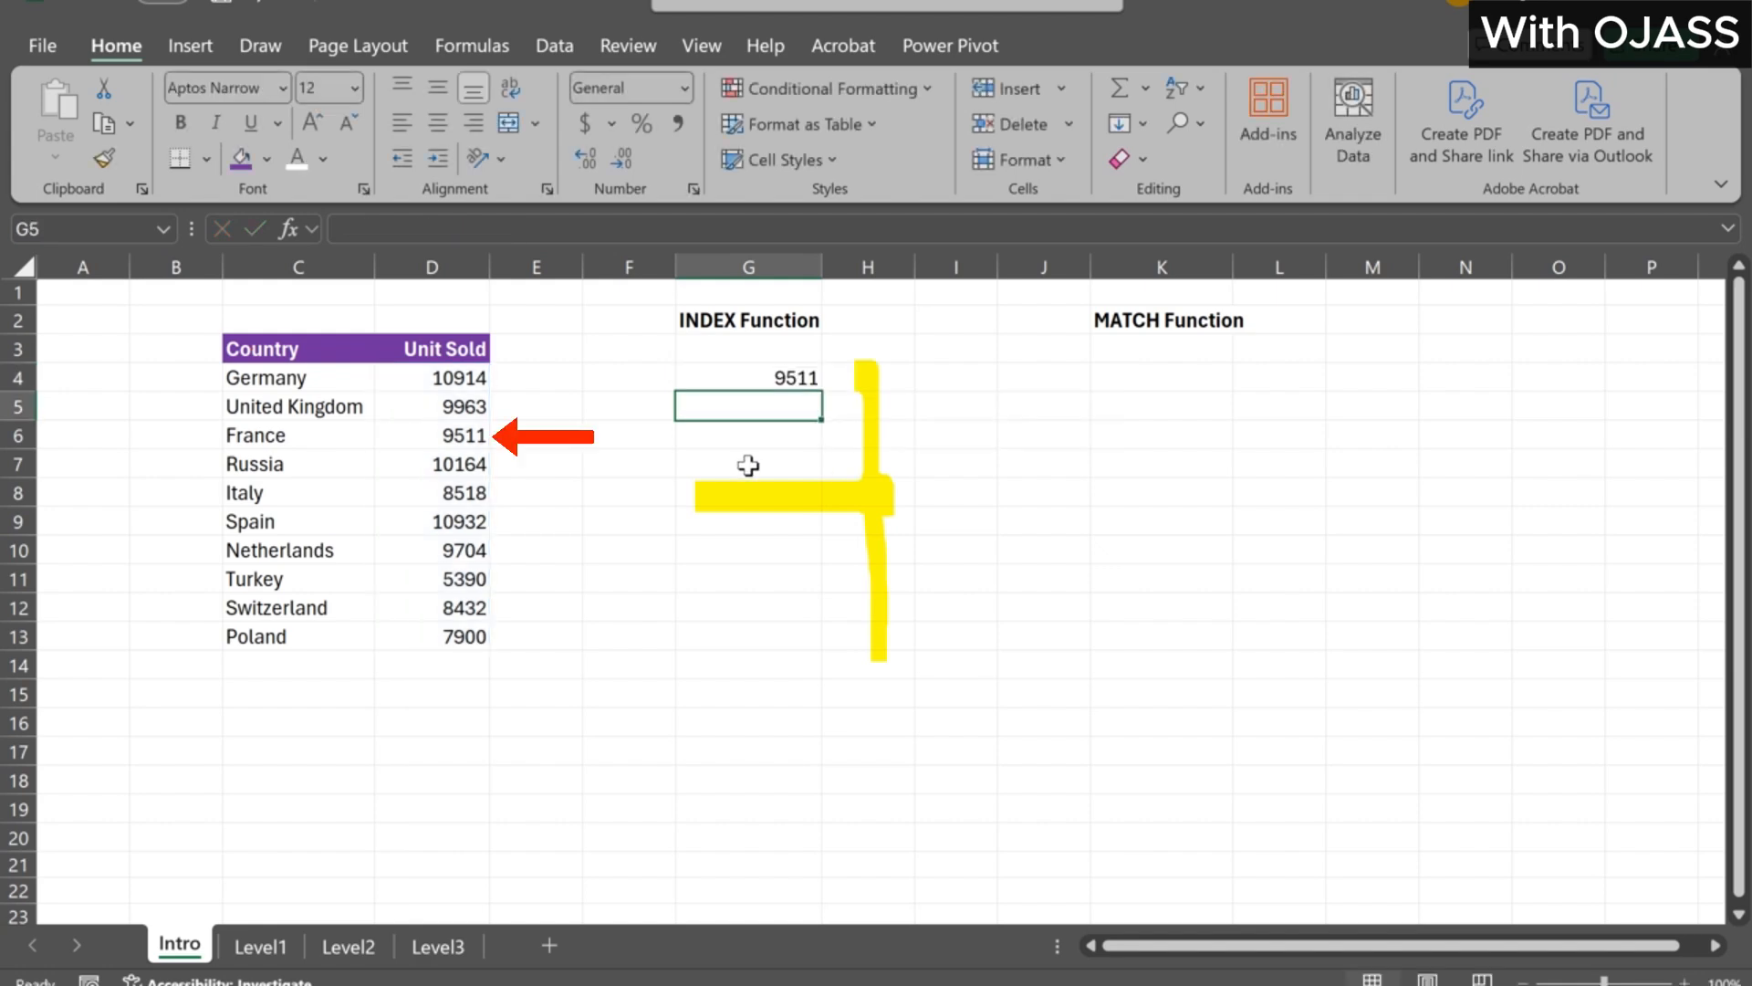
pyautogui.click(797, 381)
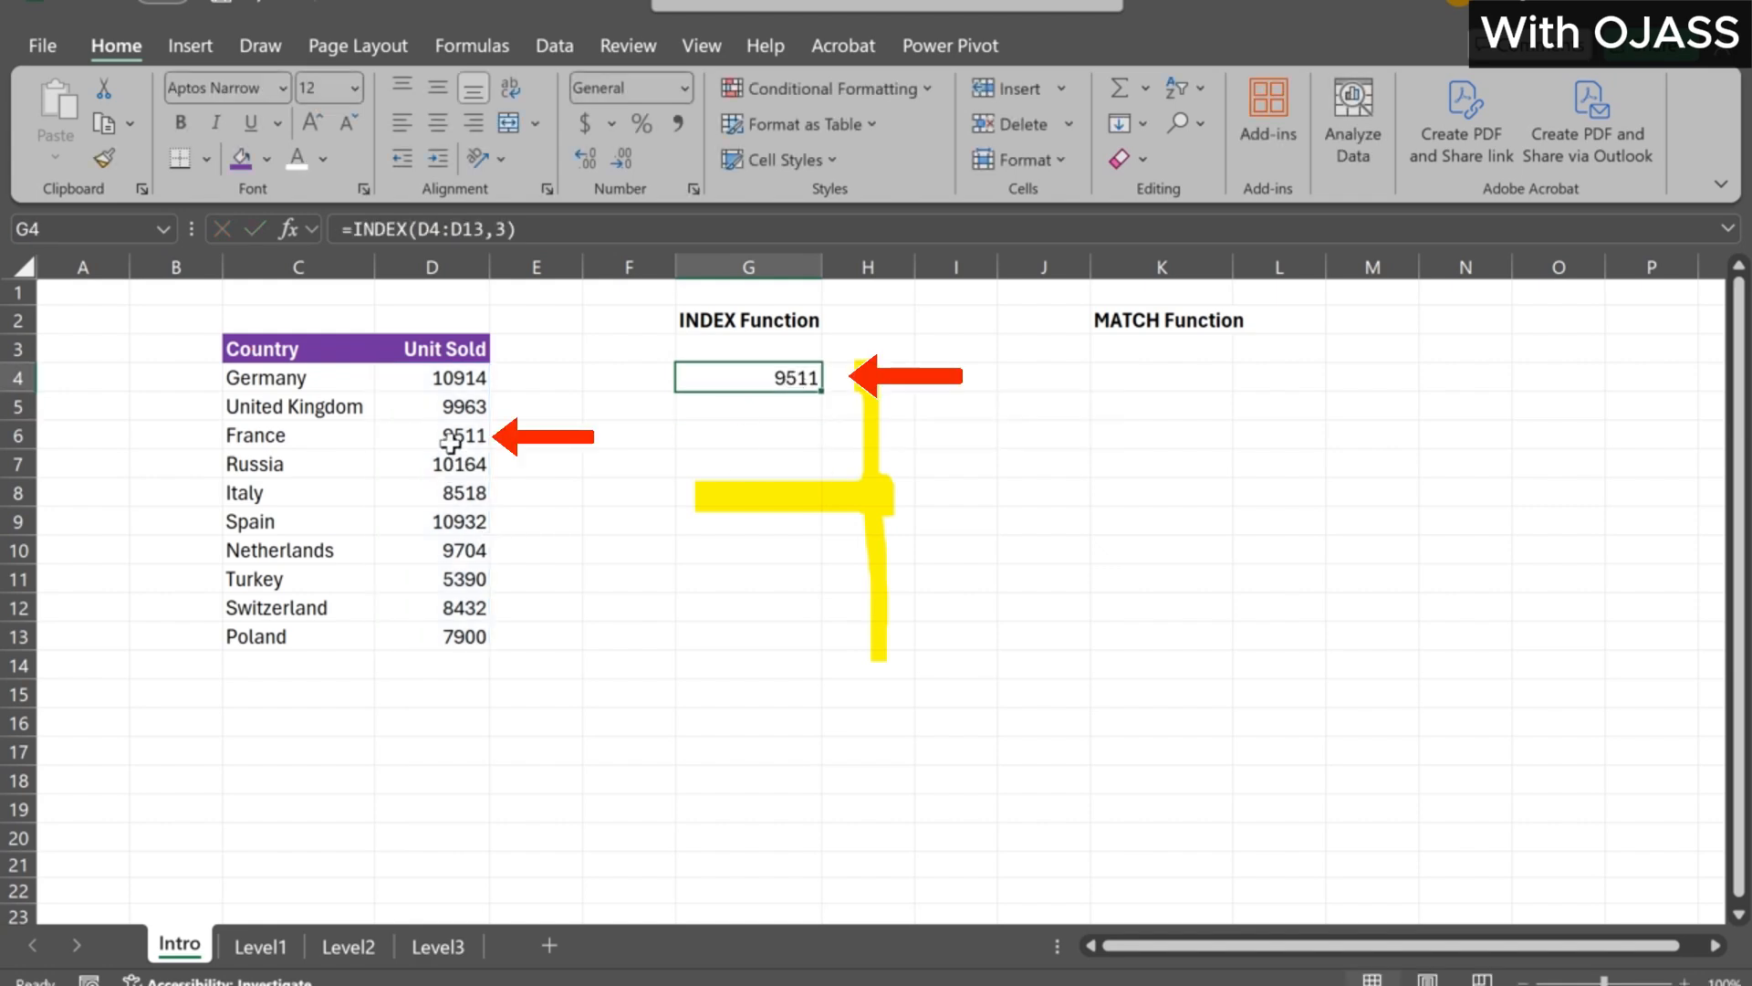
pyautogui.click(450, 442)
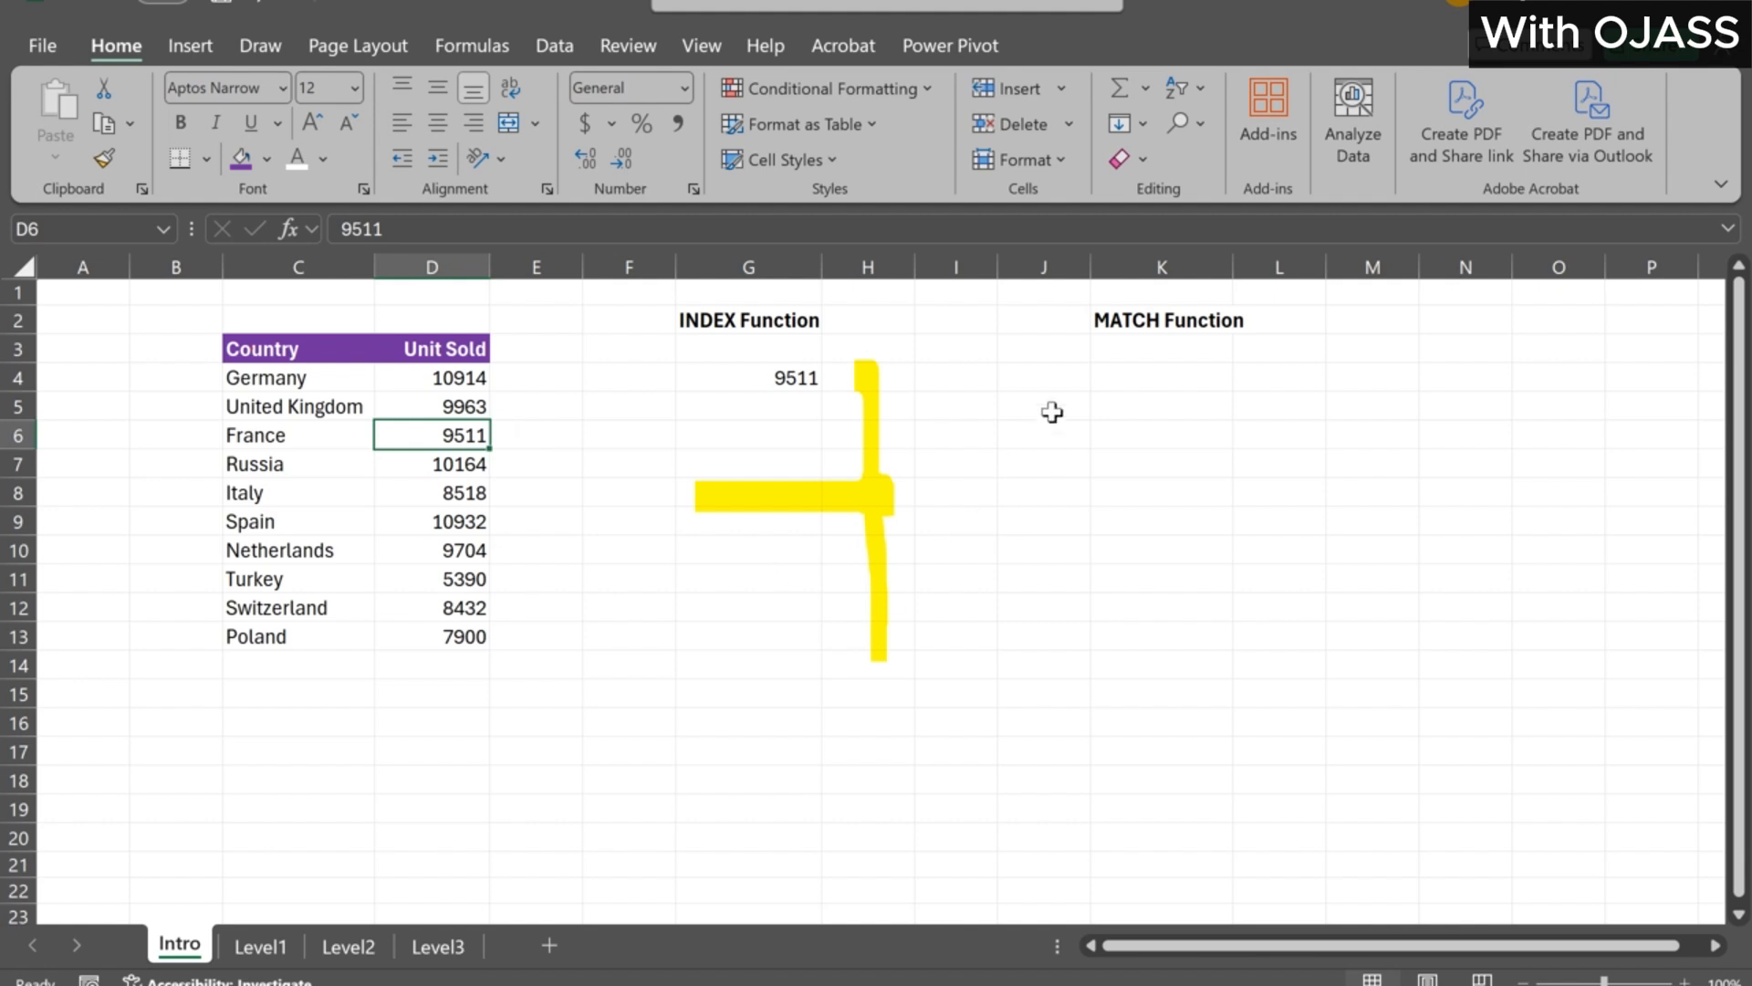
pyautogui.click(1121, 330)
pyautogui.click(1114, 380)
pyautogui.write('=')
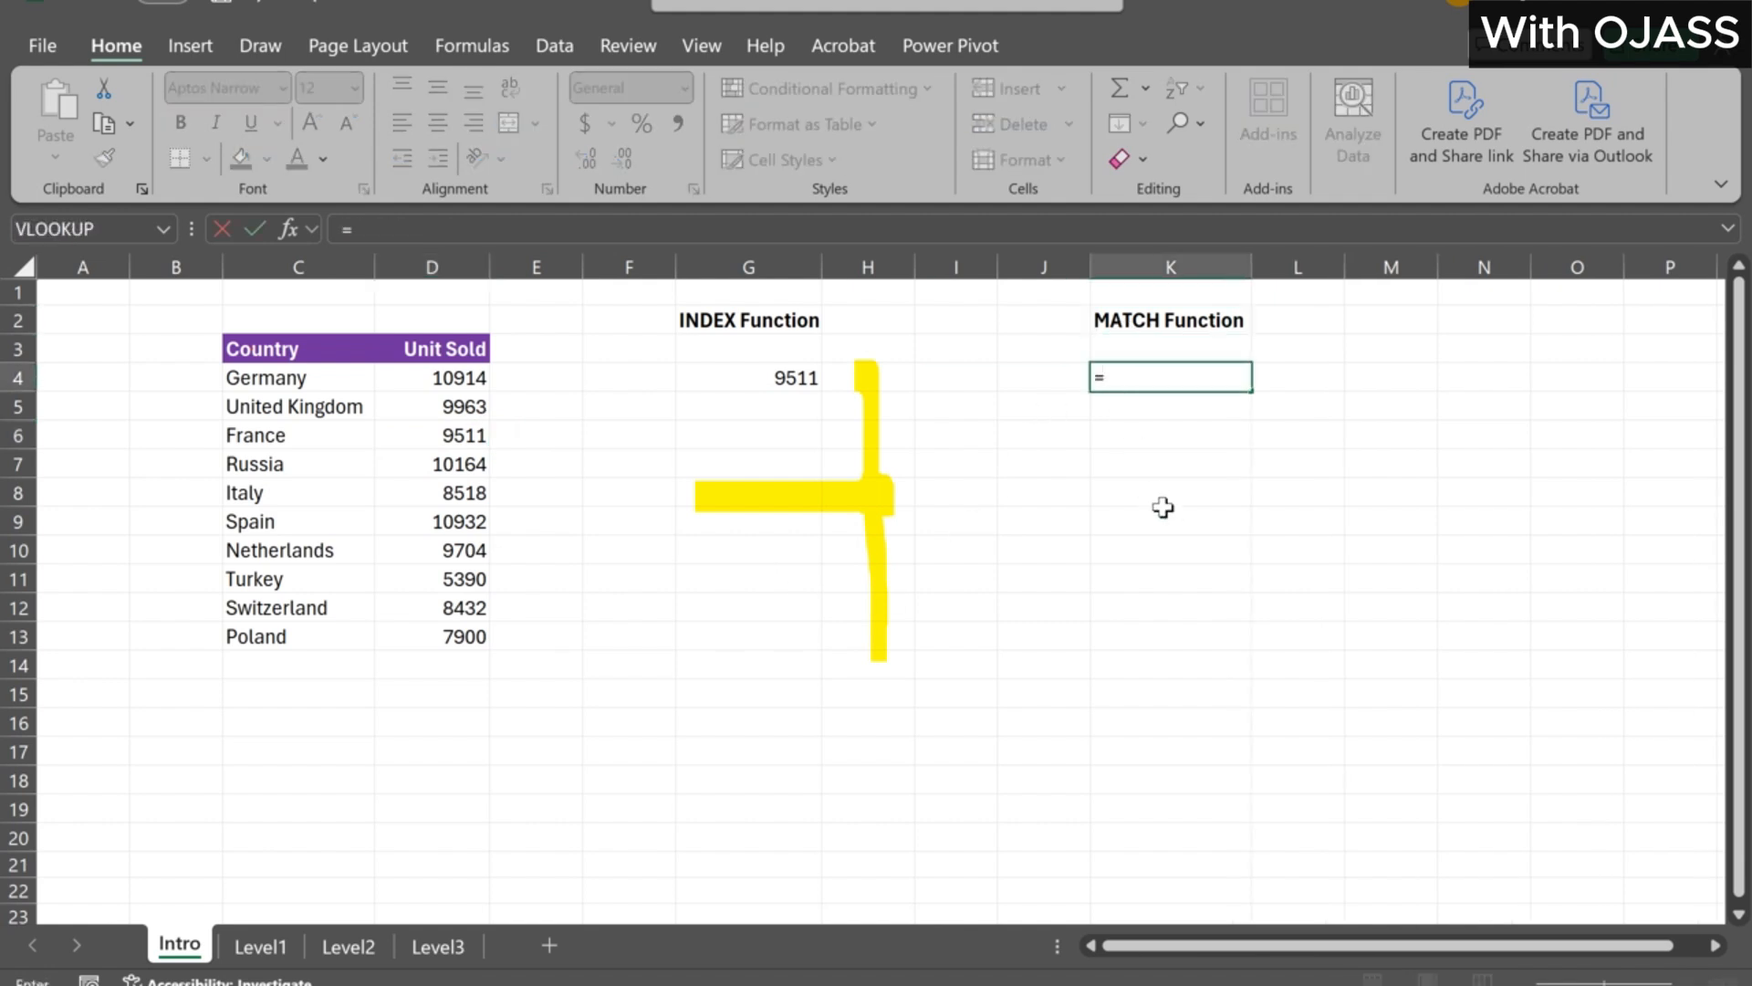
pyautogui.write('matc')
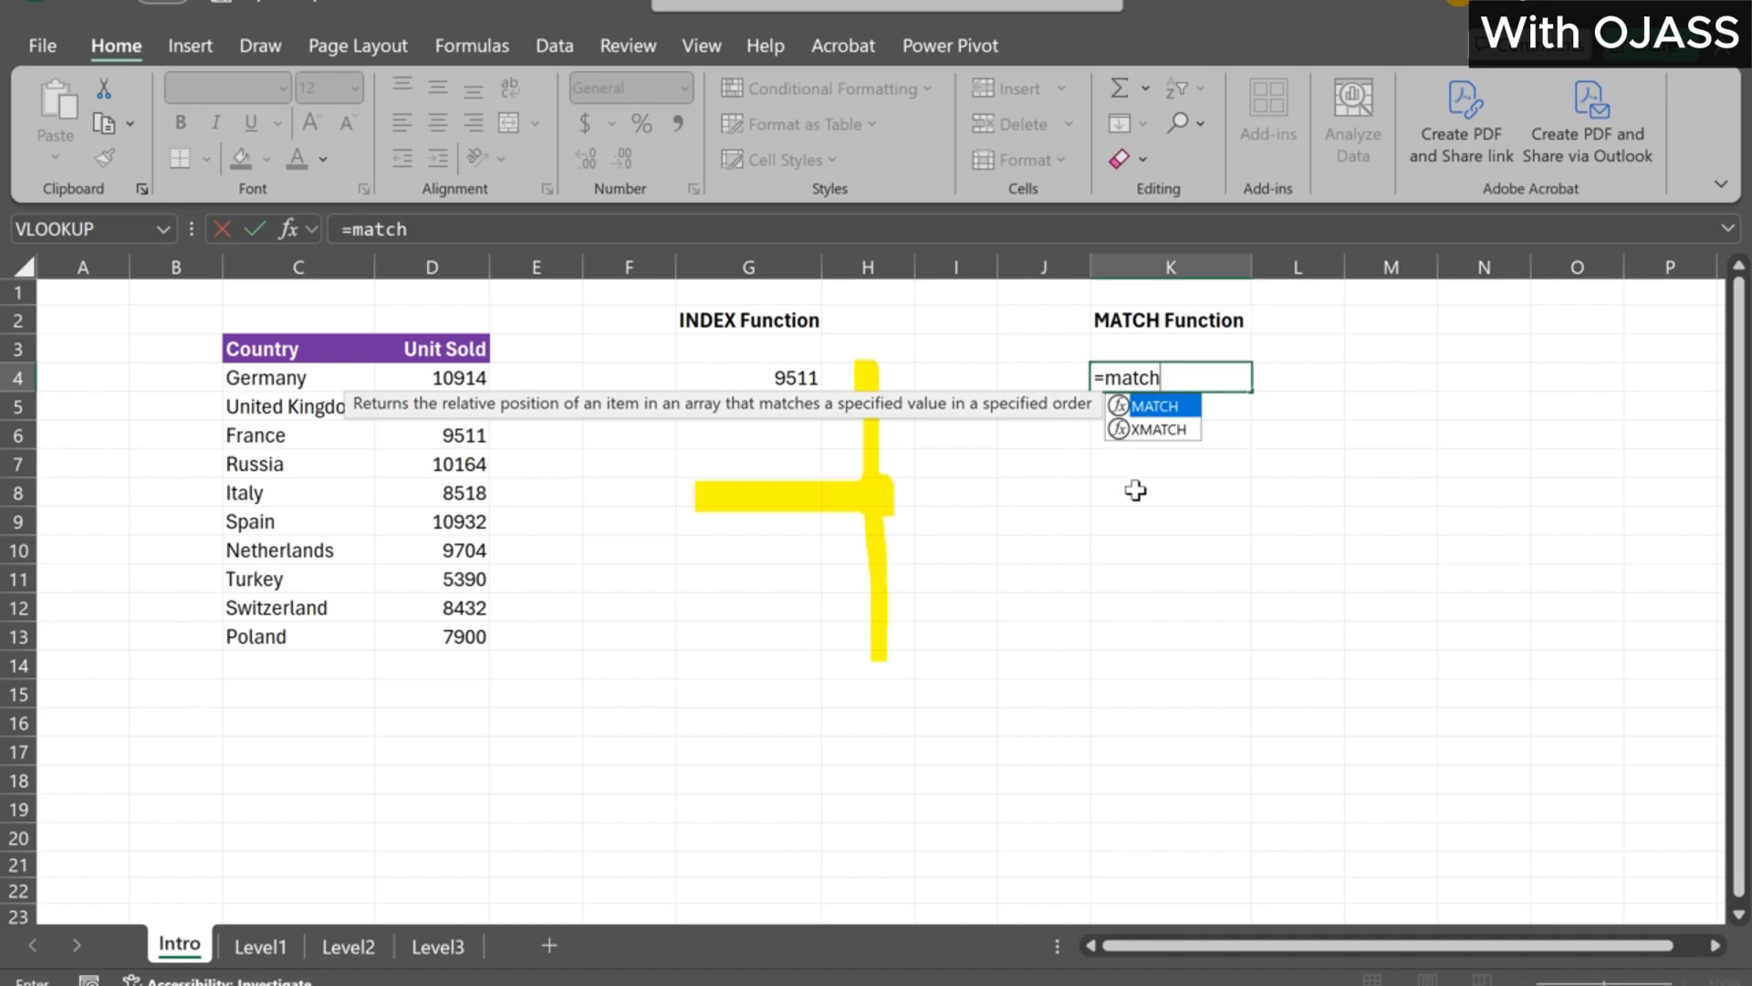
pyautogui.press('Escape')
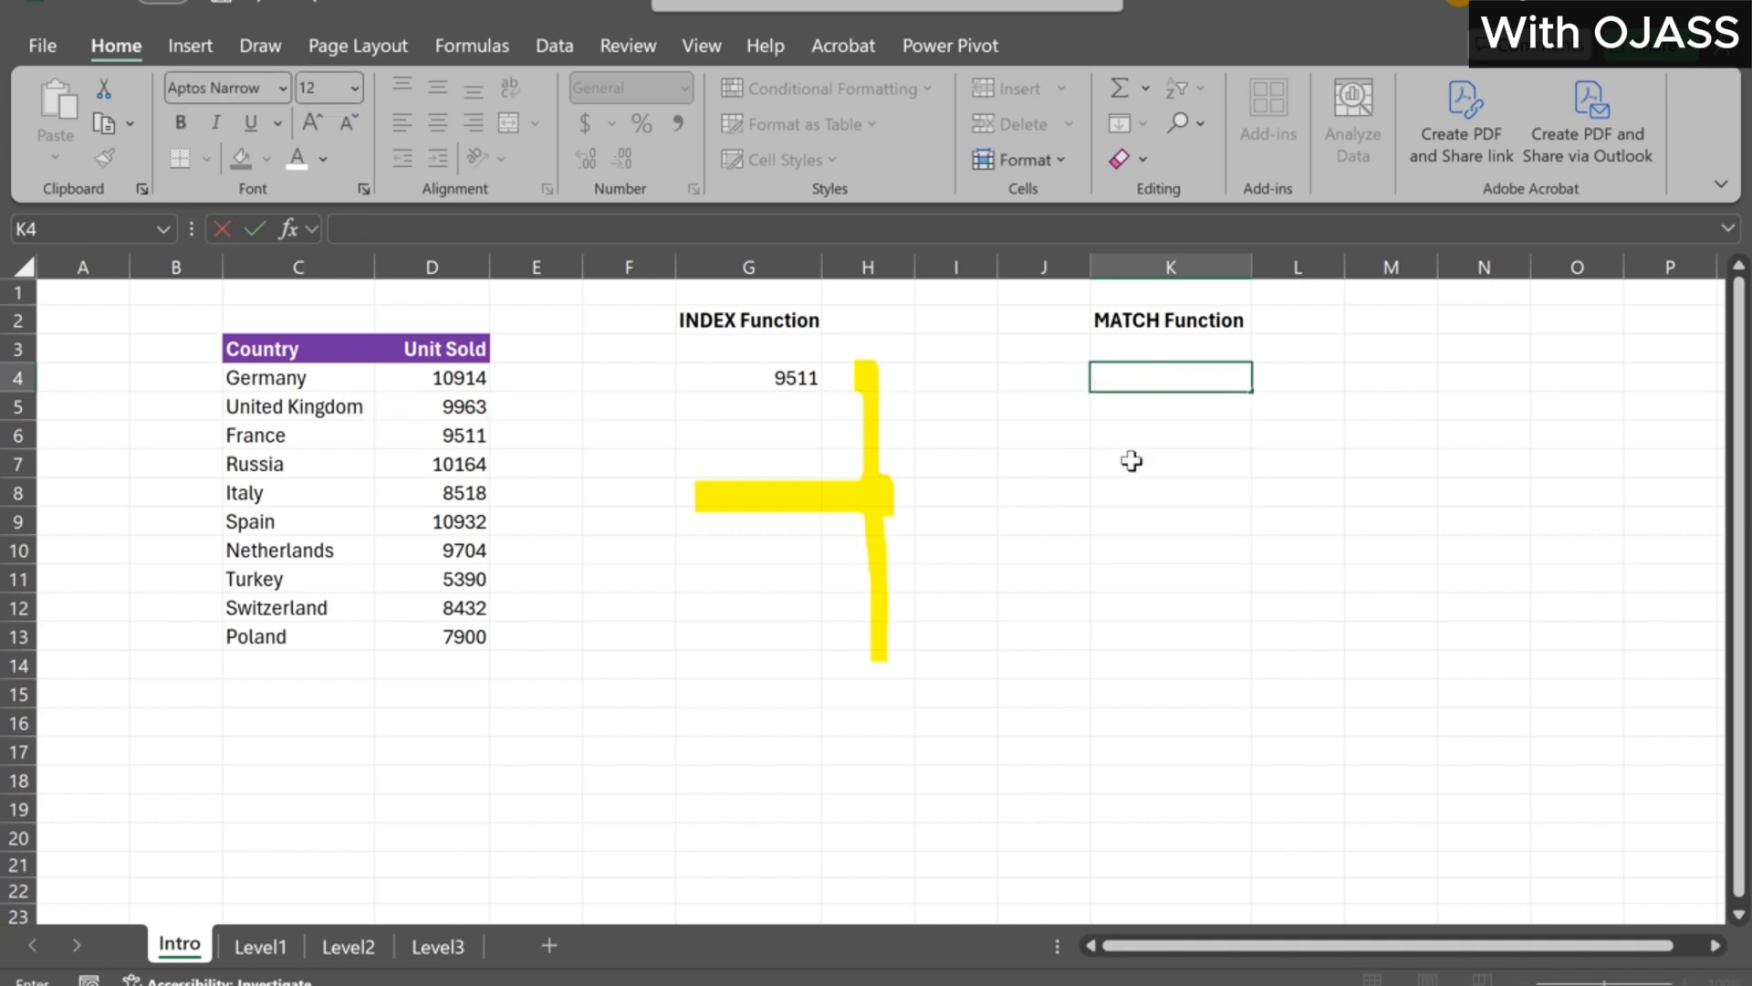
pyautogui.press('Down')
pyautogui.click(697, 331)
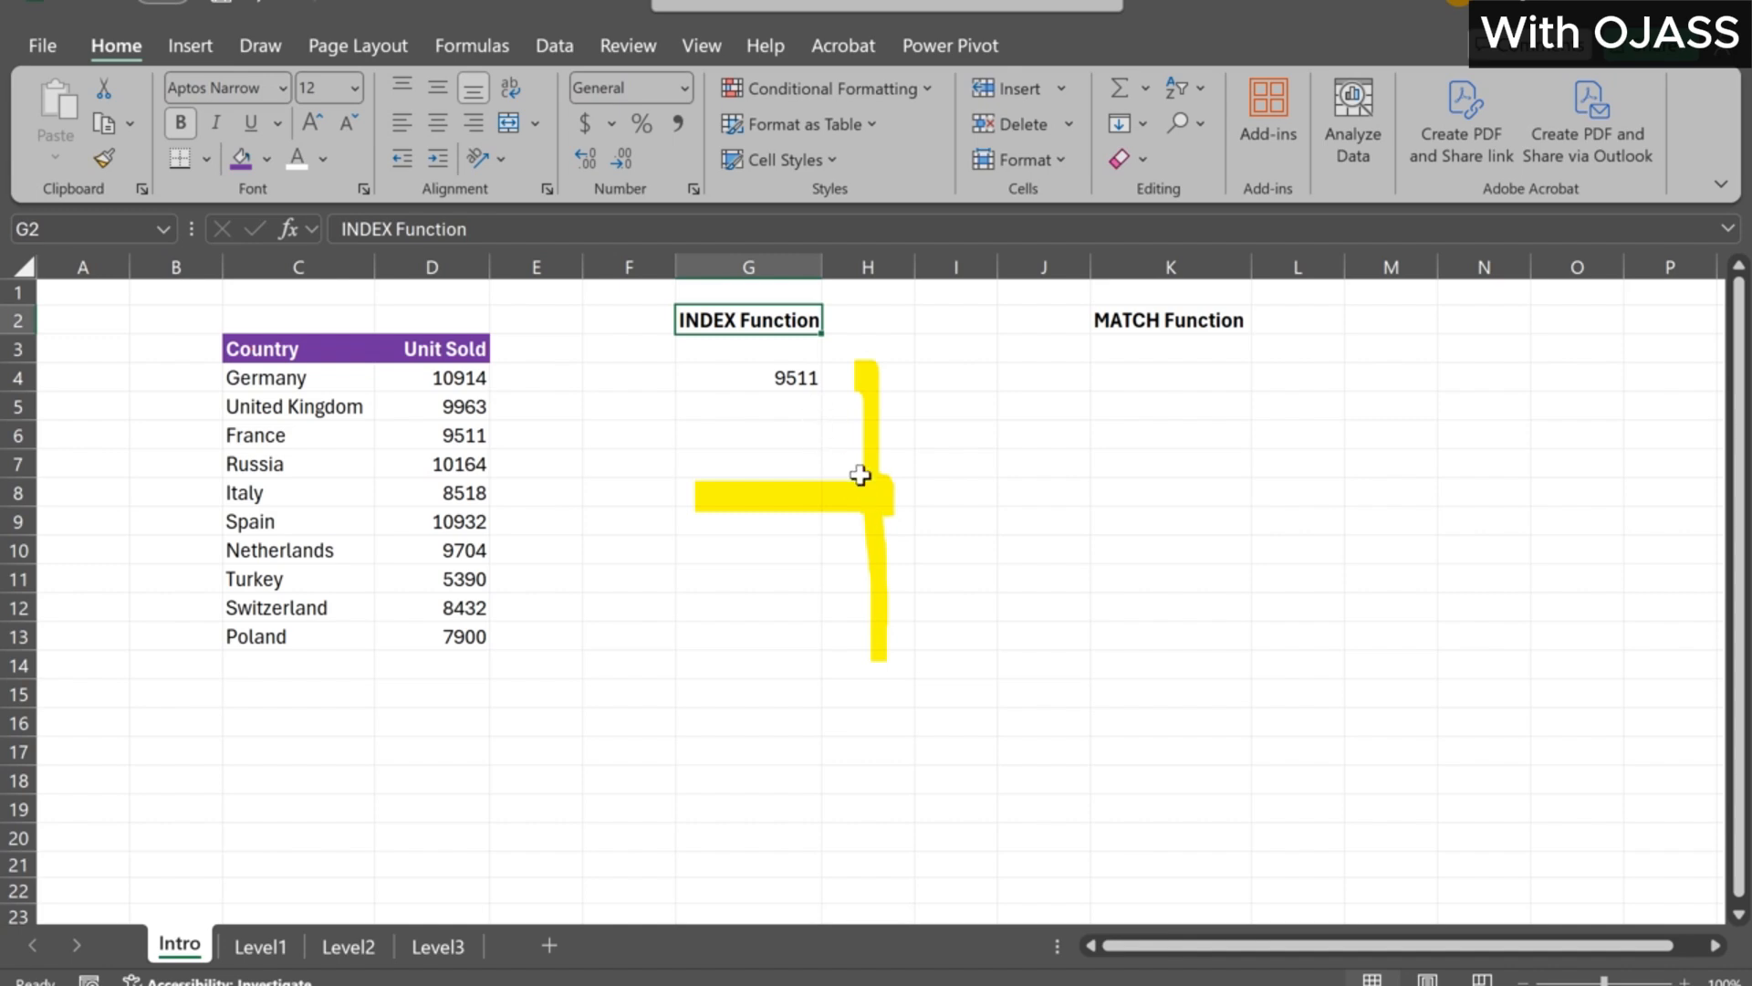
# Enter =MATCH("France",C4:C13,0) in cell K4 to find France's position in the Country list with an exact match
pyautogui.click(1144, 382)
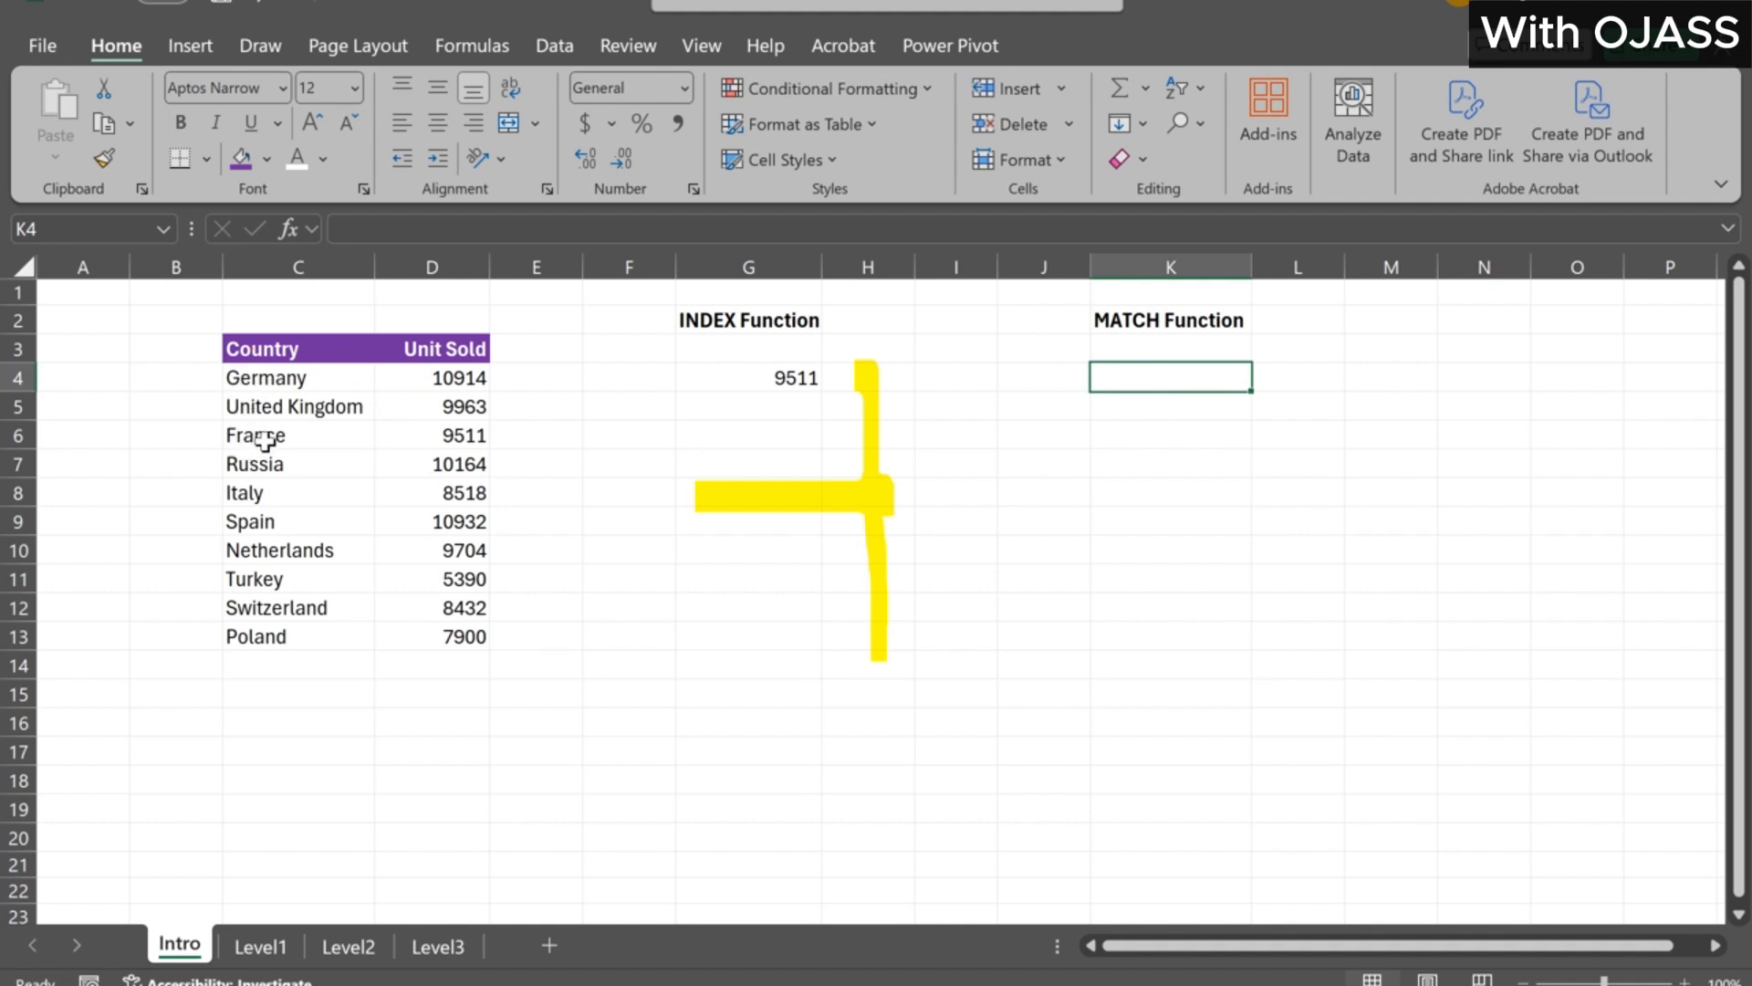
pyautogui.write('=')
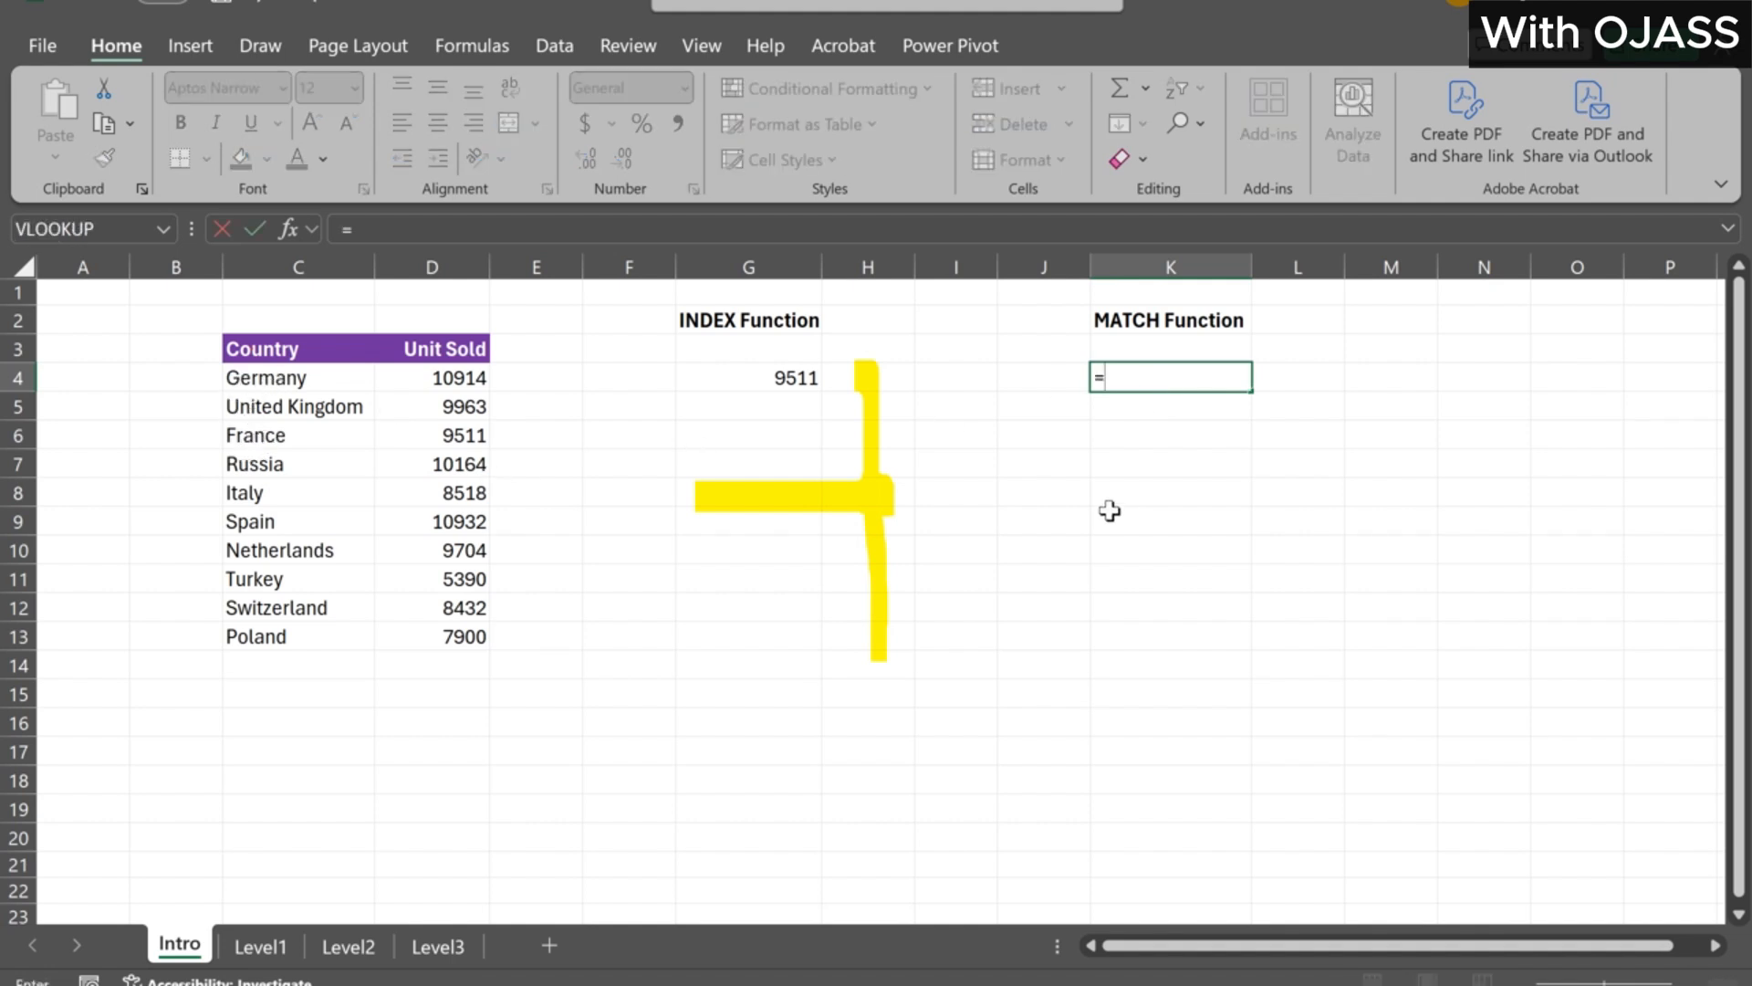
pyautogui.write('match')
pyautogui.press('Tab')
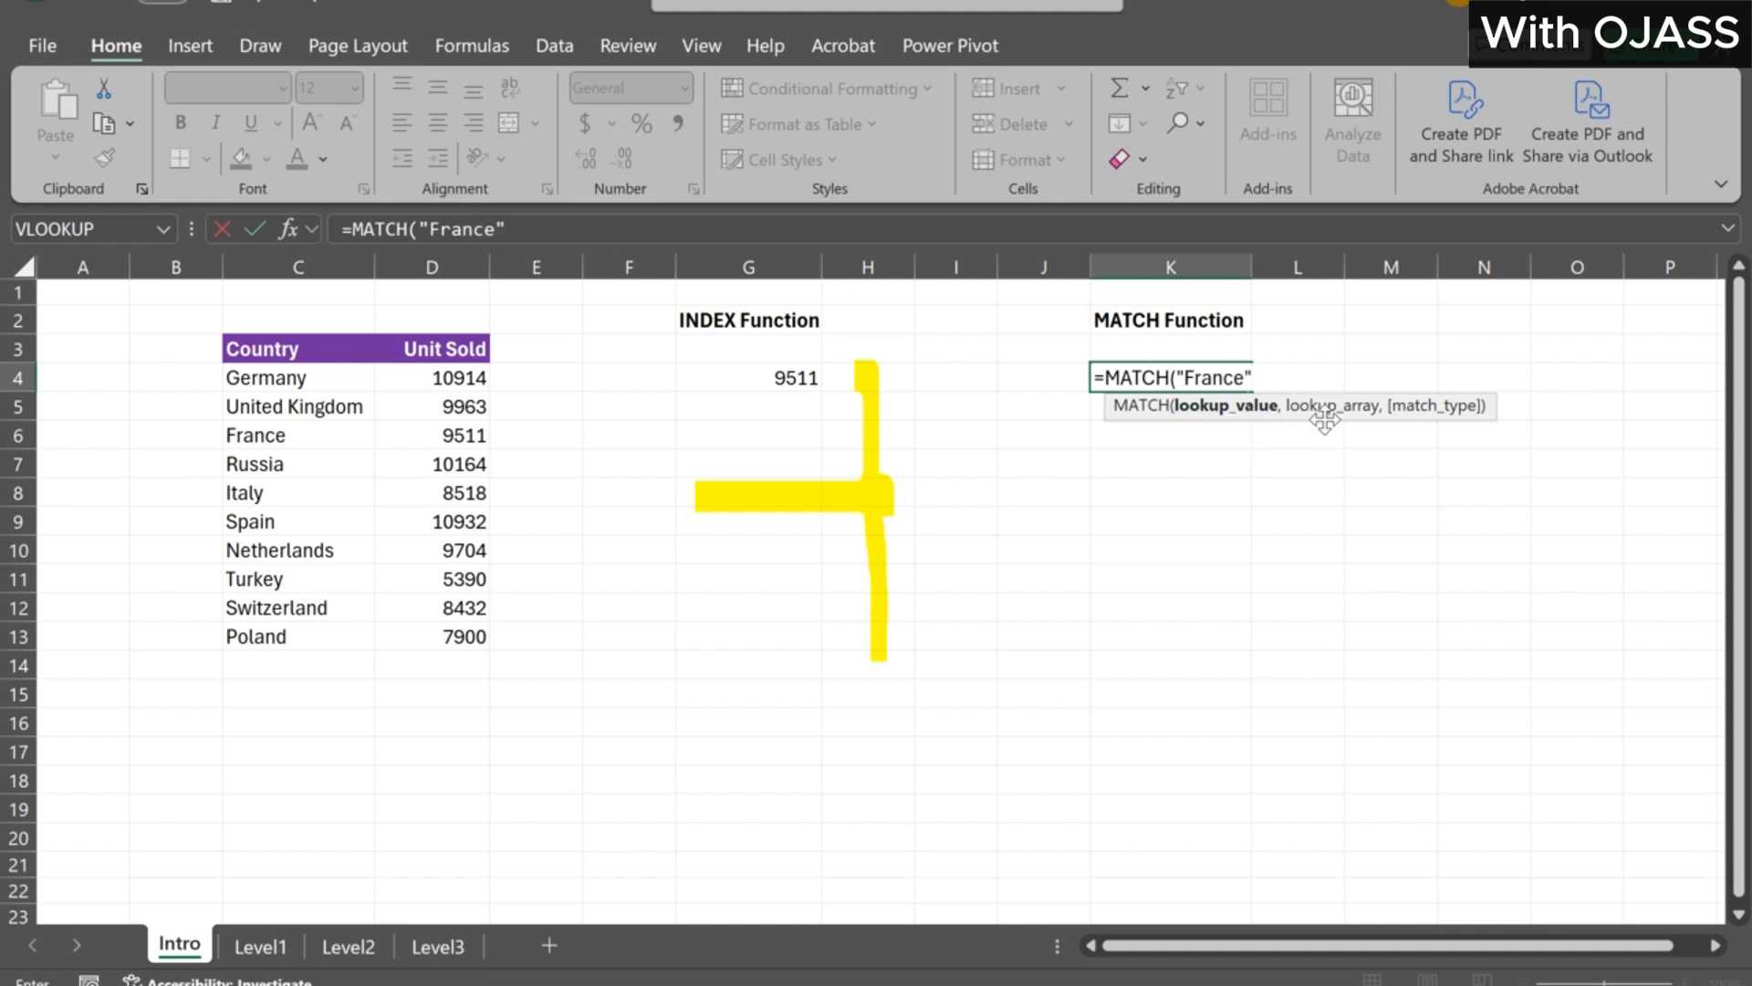
pyautogui.write(',')
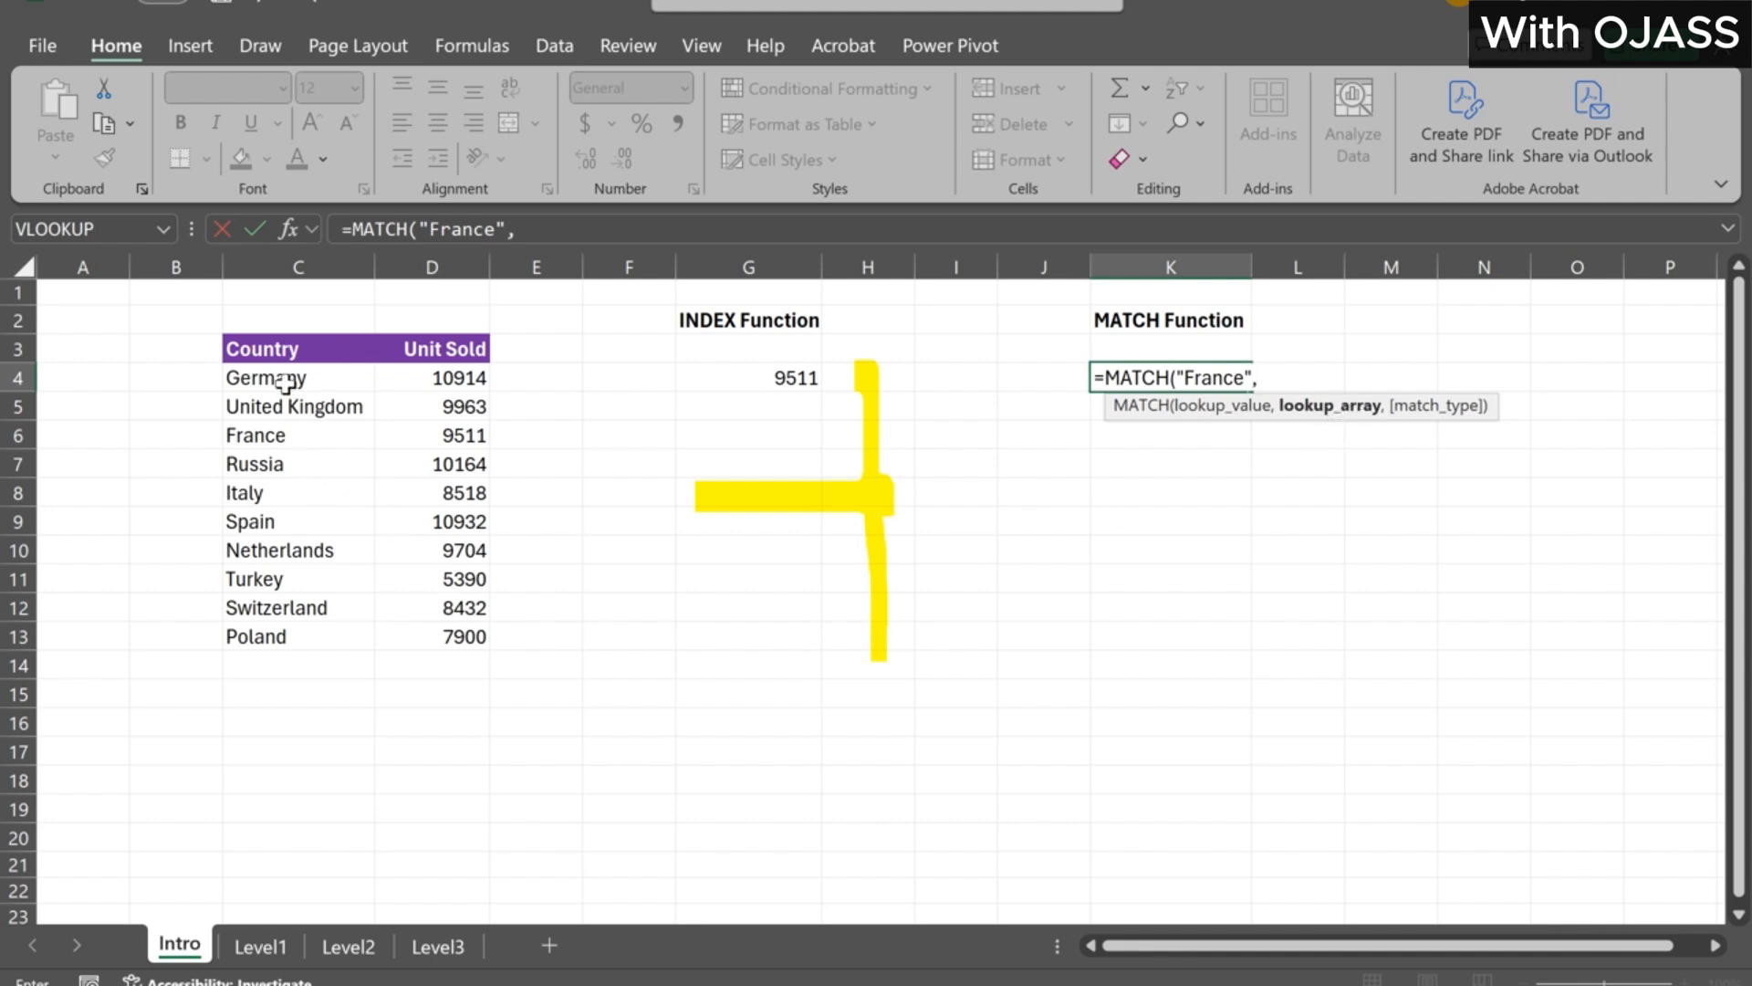
pyautogui.moveTo(286, 379); pyautogui.dragTo(260, 635)
pyautogui.write(',')
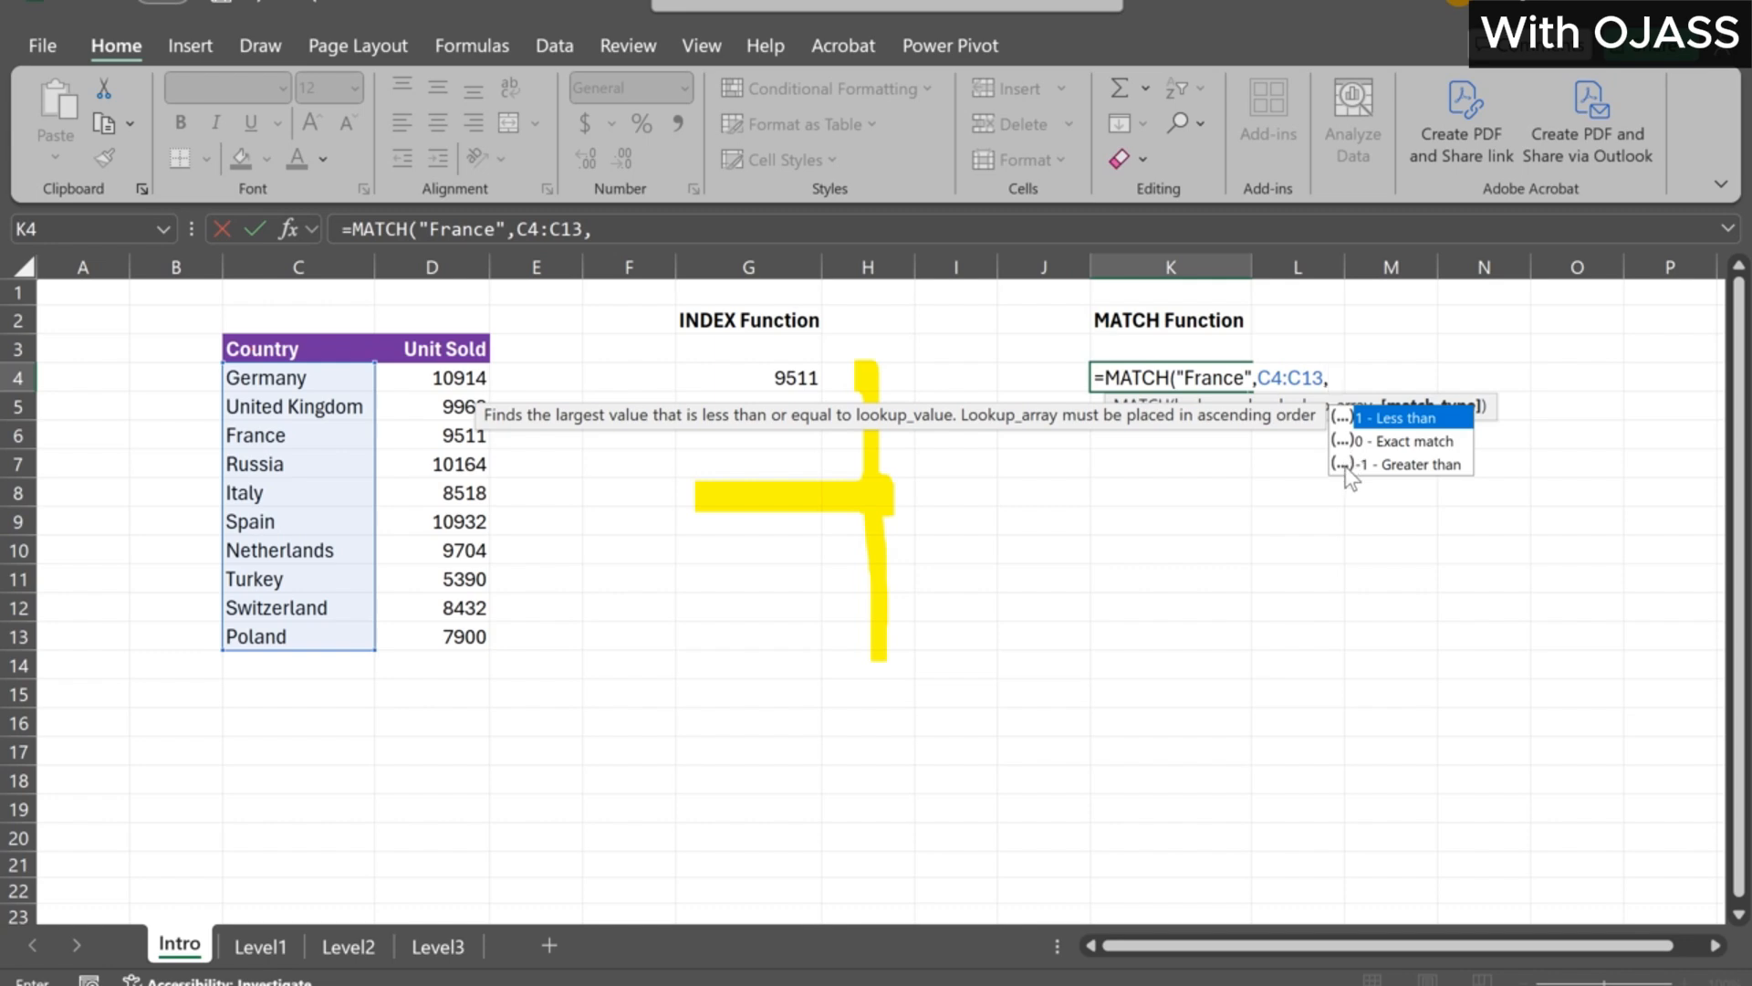
pyautogui.click(1349, 443)
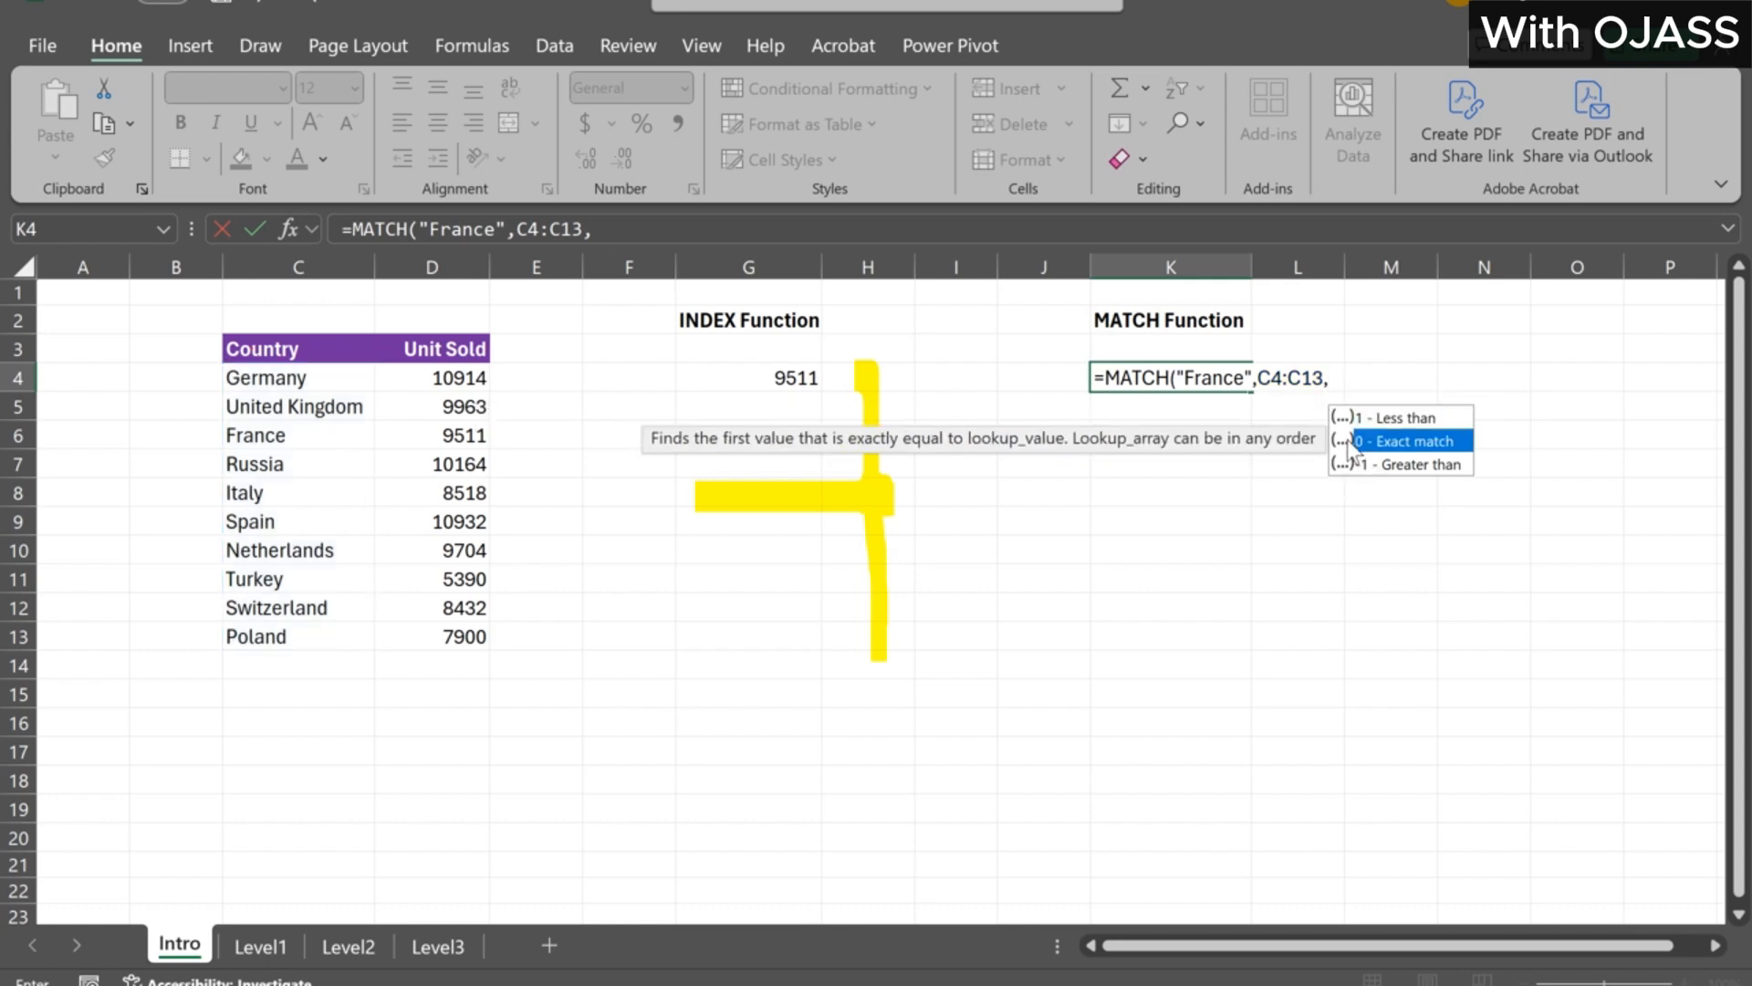
pyautogui.doubleClick(1349, 443)
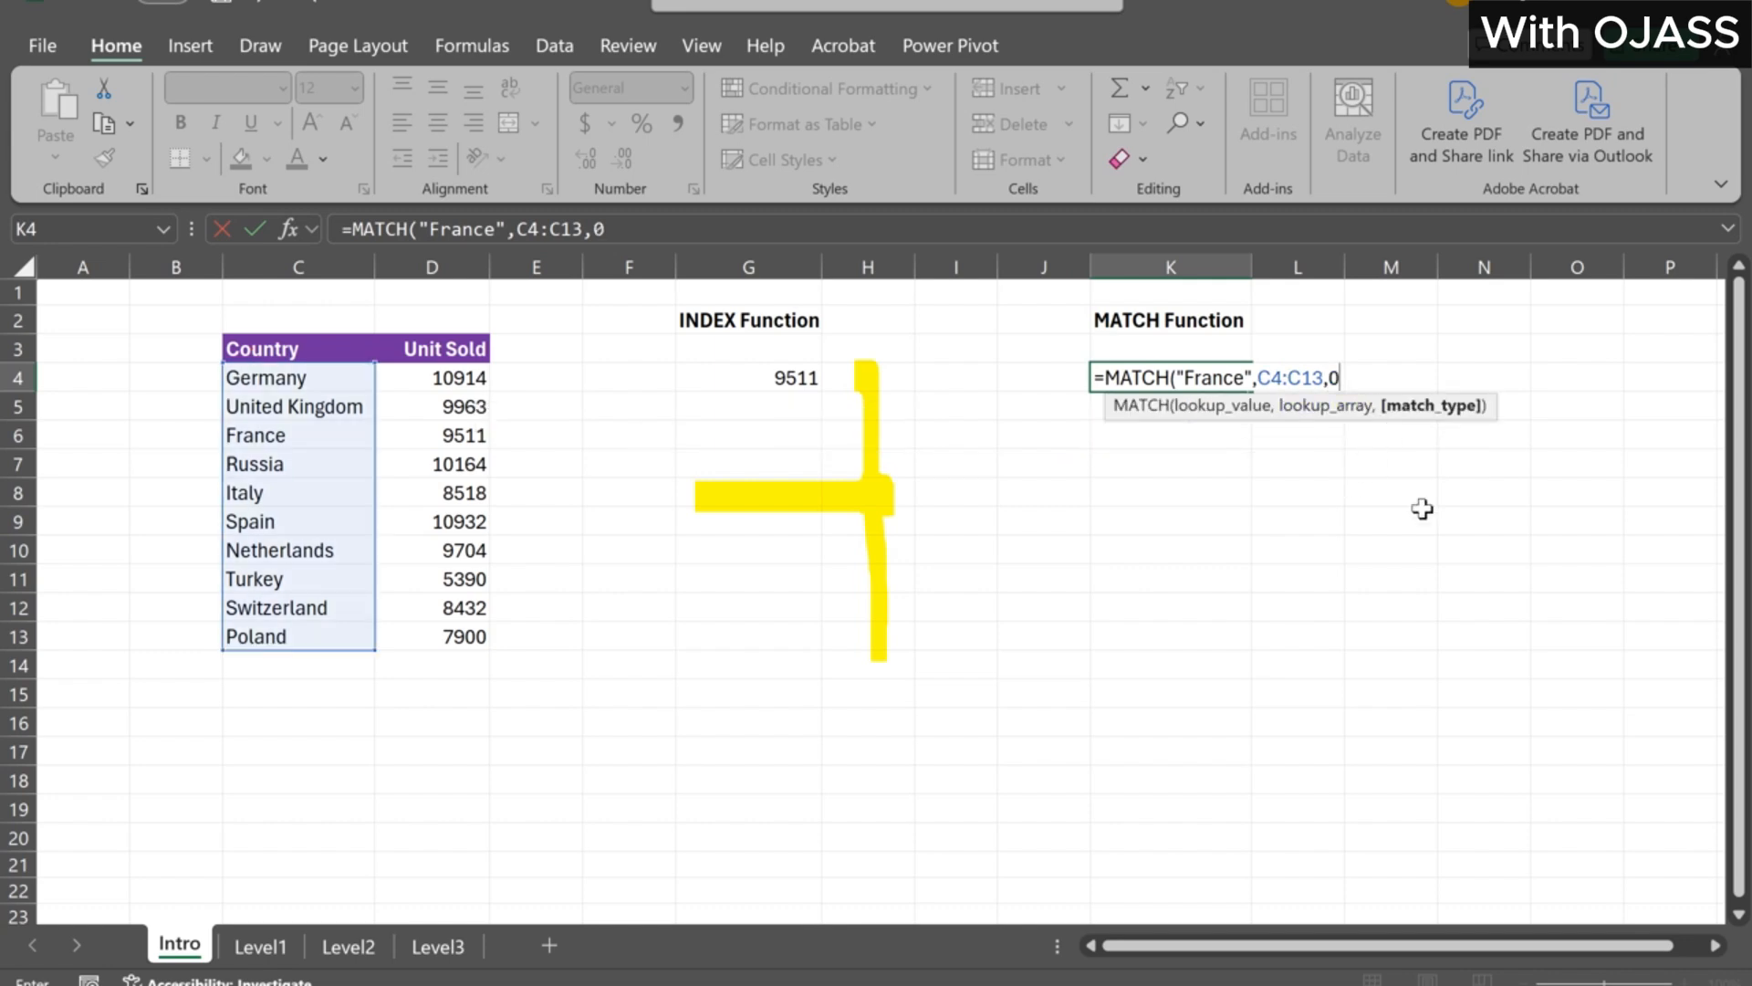
pyautogui.write(')')
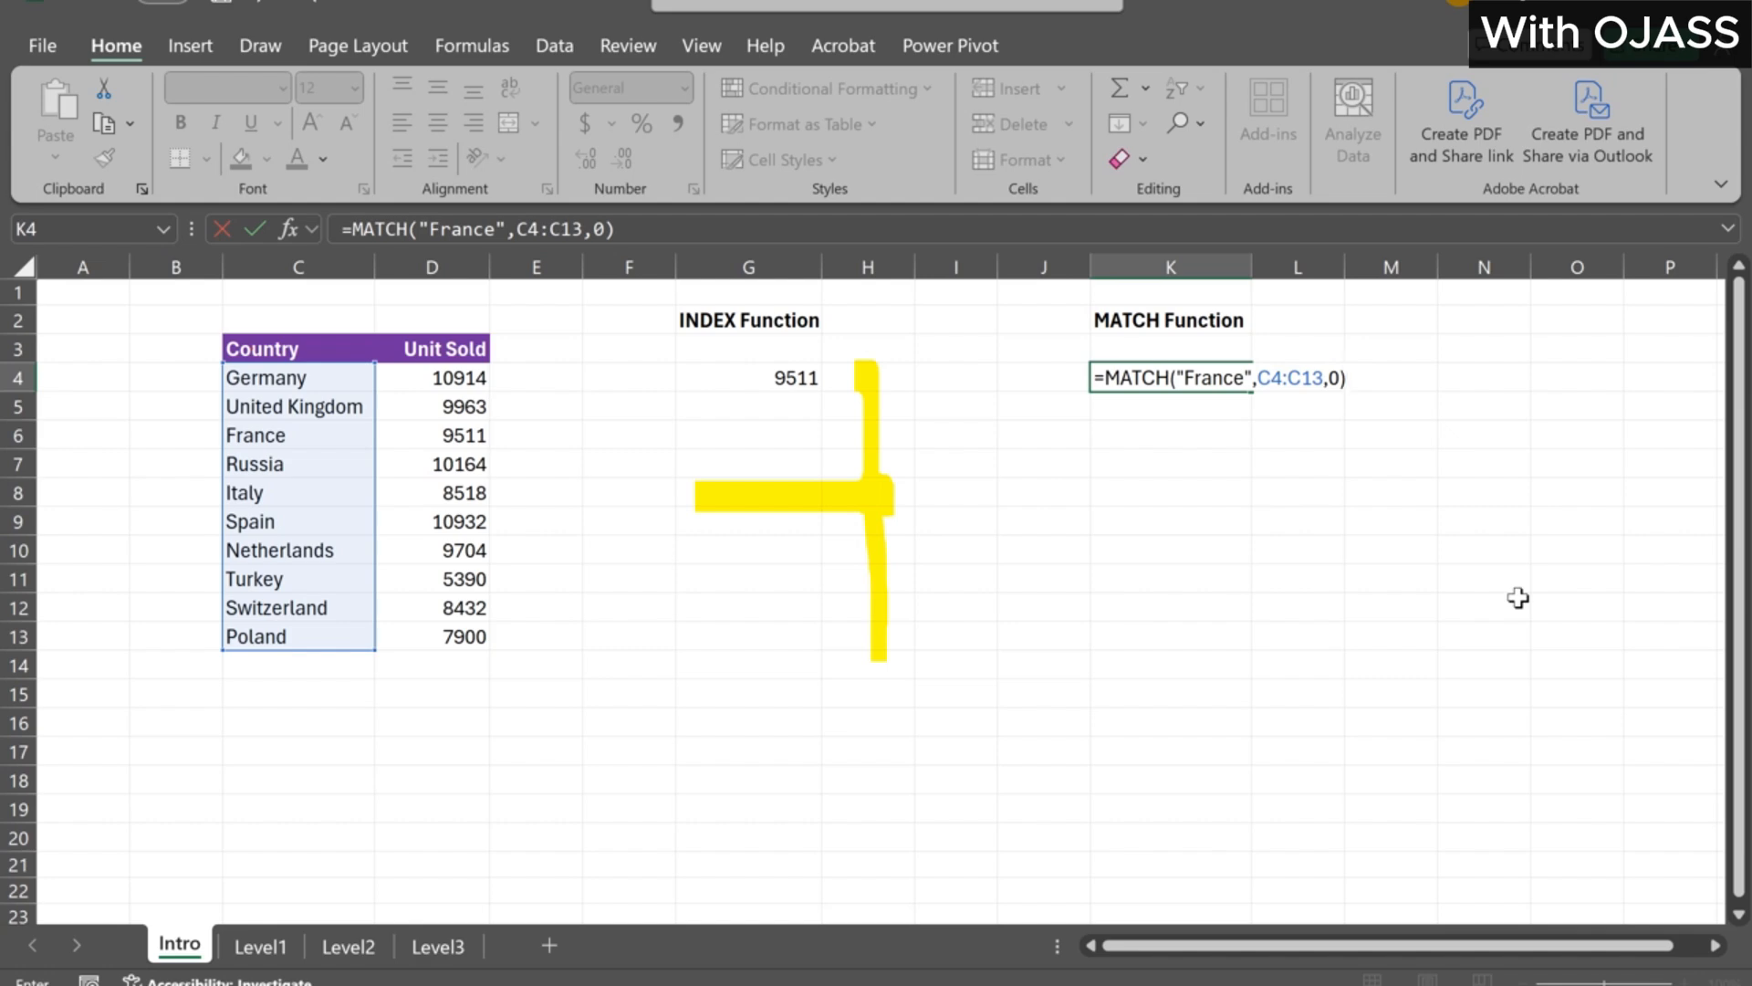
pyautogui.press('Return')
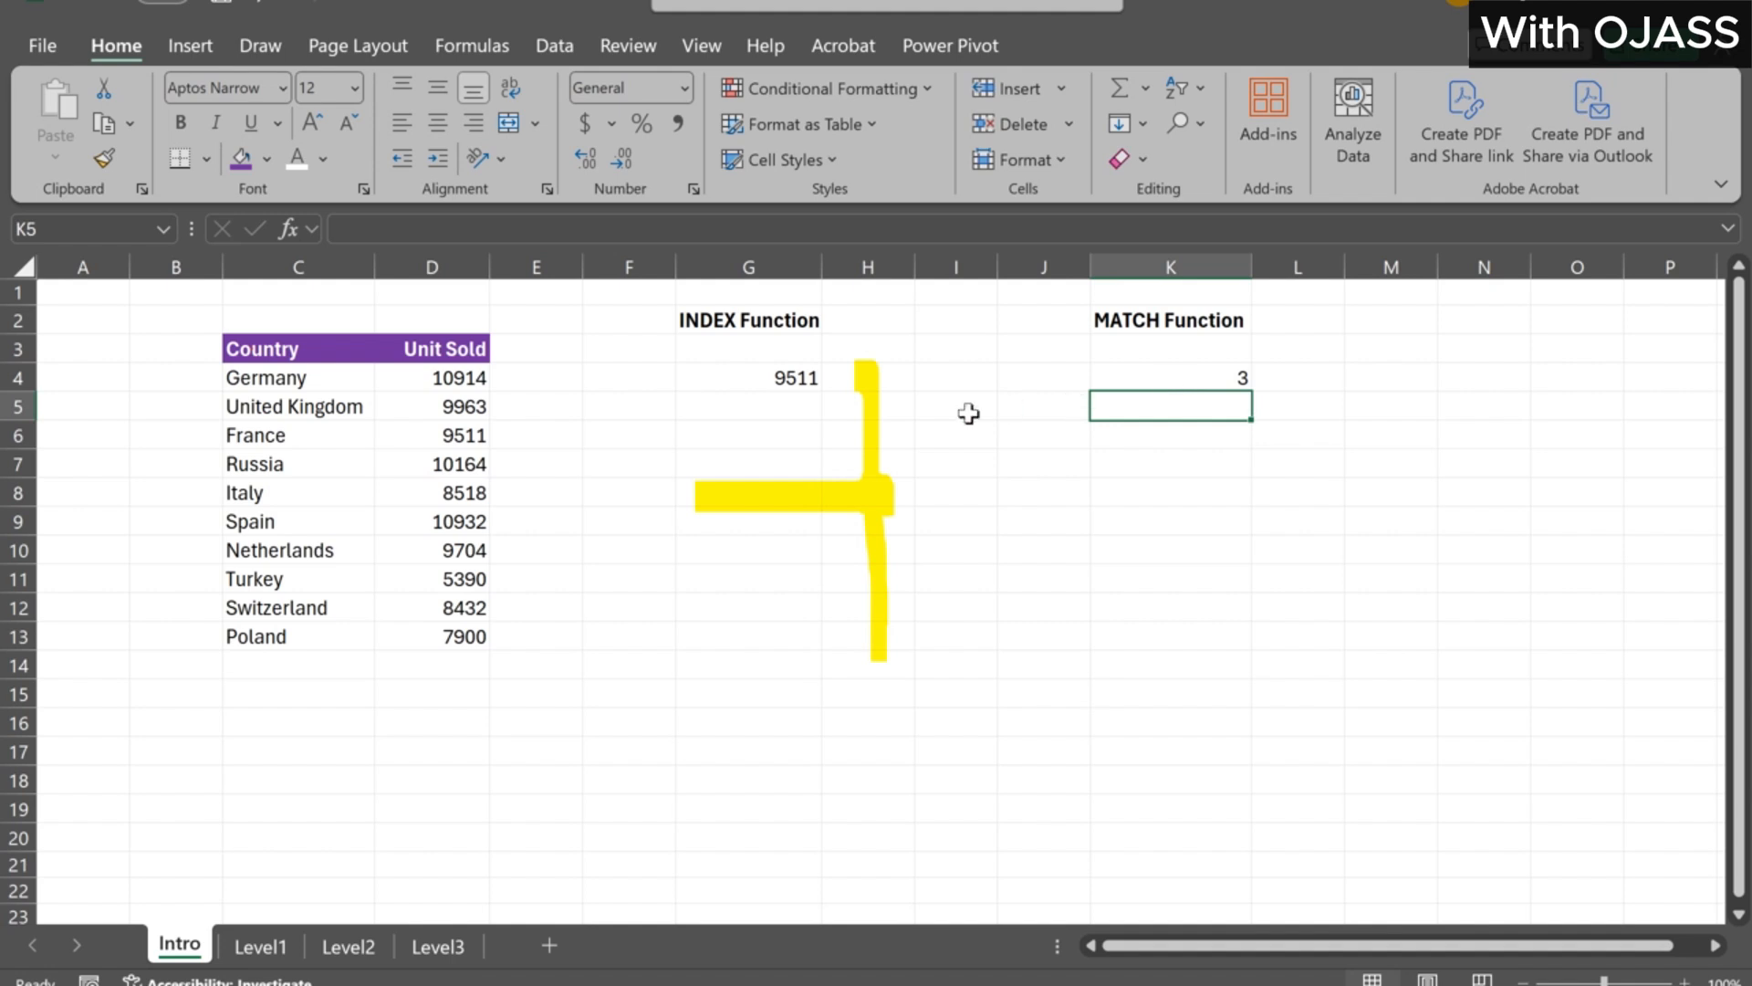
# Replace the fixed row number in G4's INDEX formula with a reference to the MATCH result, making it =INDEX(D4:D13,K4)
pyautogui.click(782, 386)
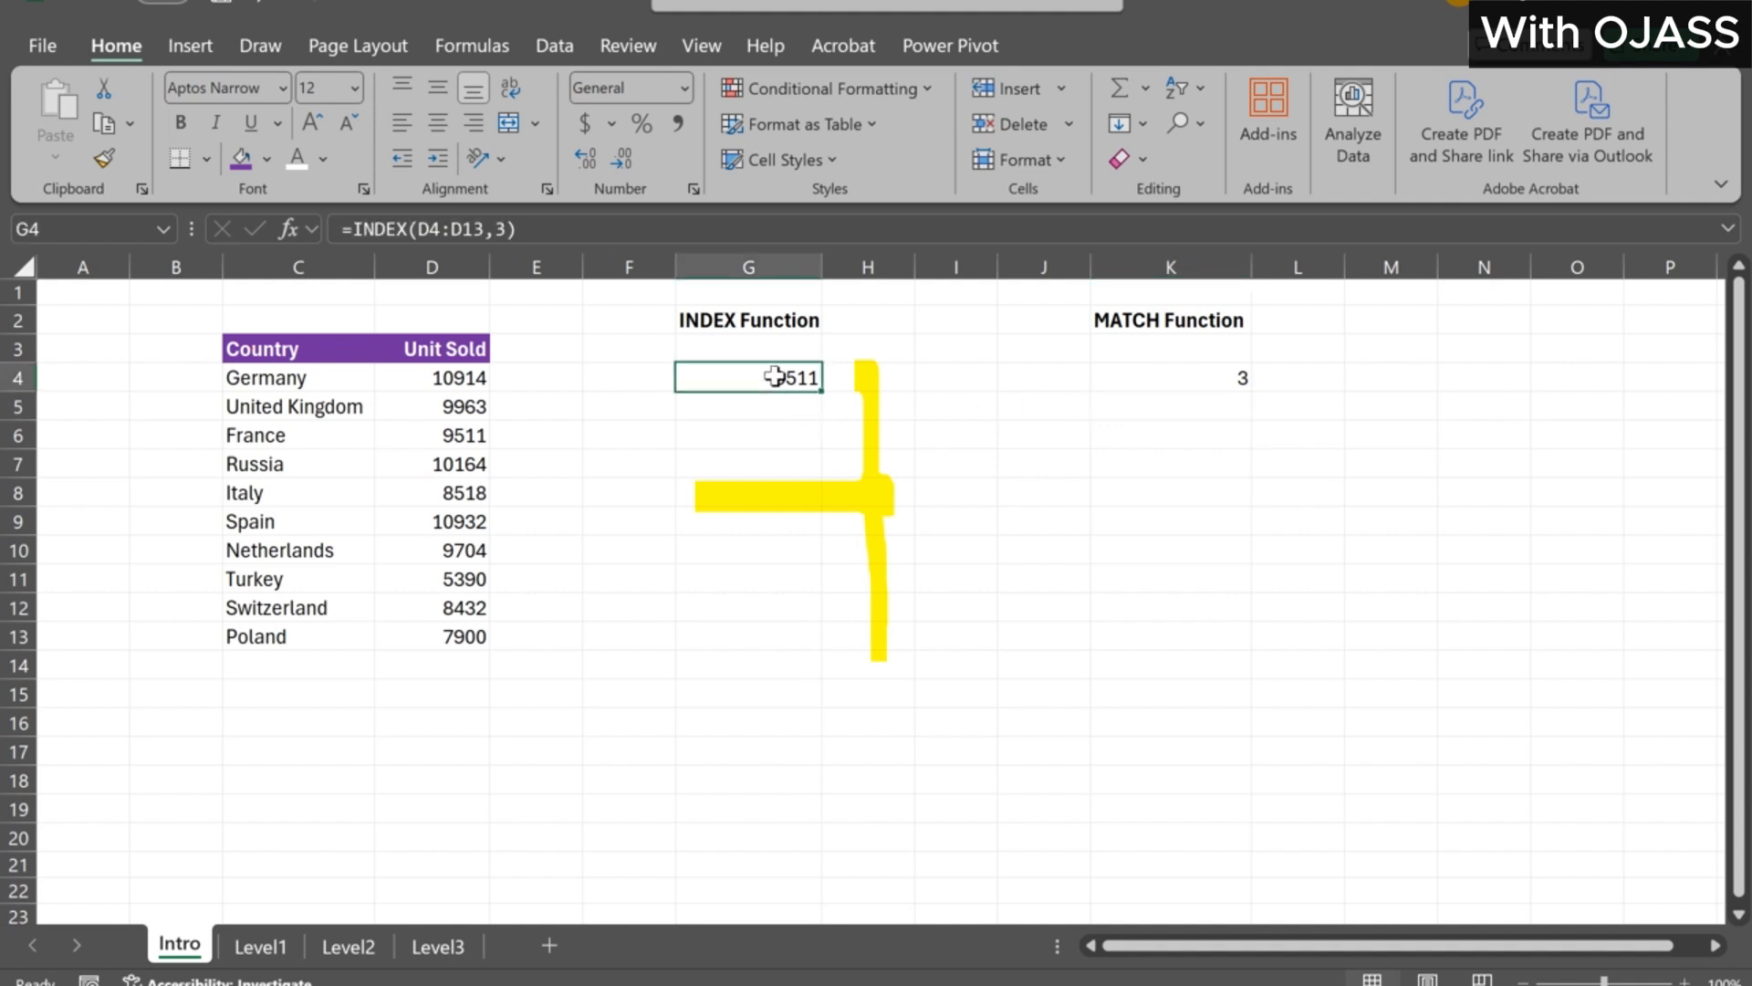
pyautogui.click(497, 230)
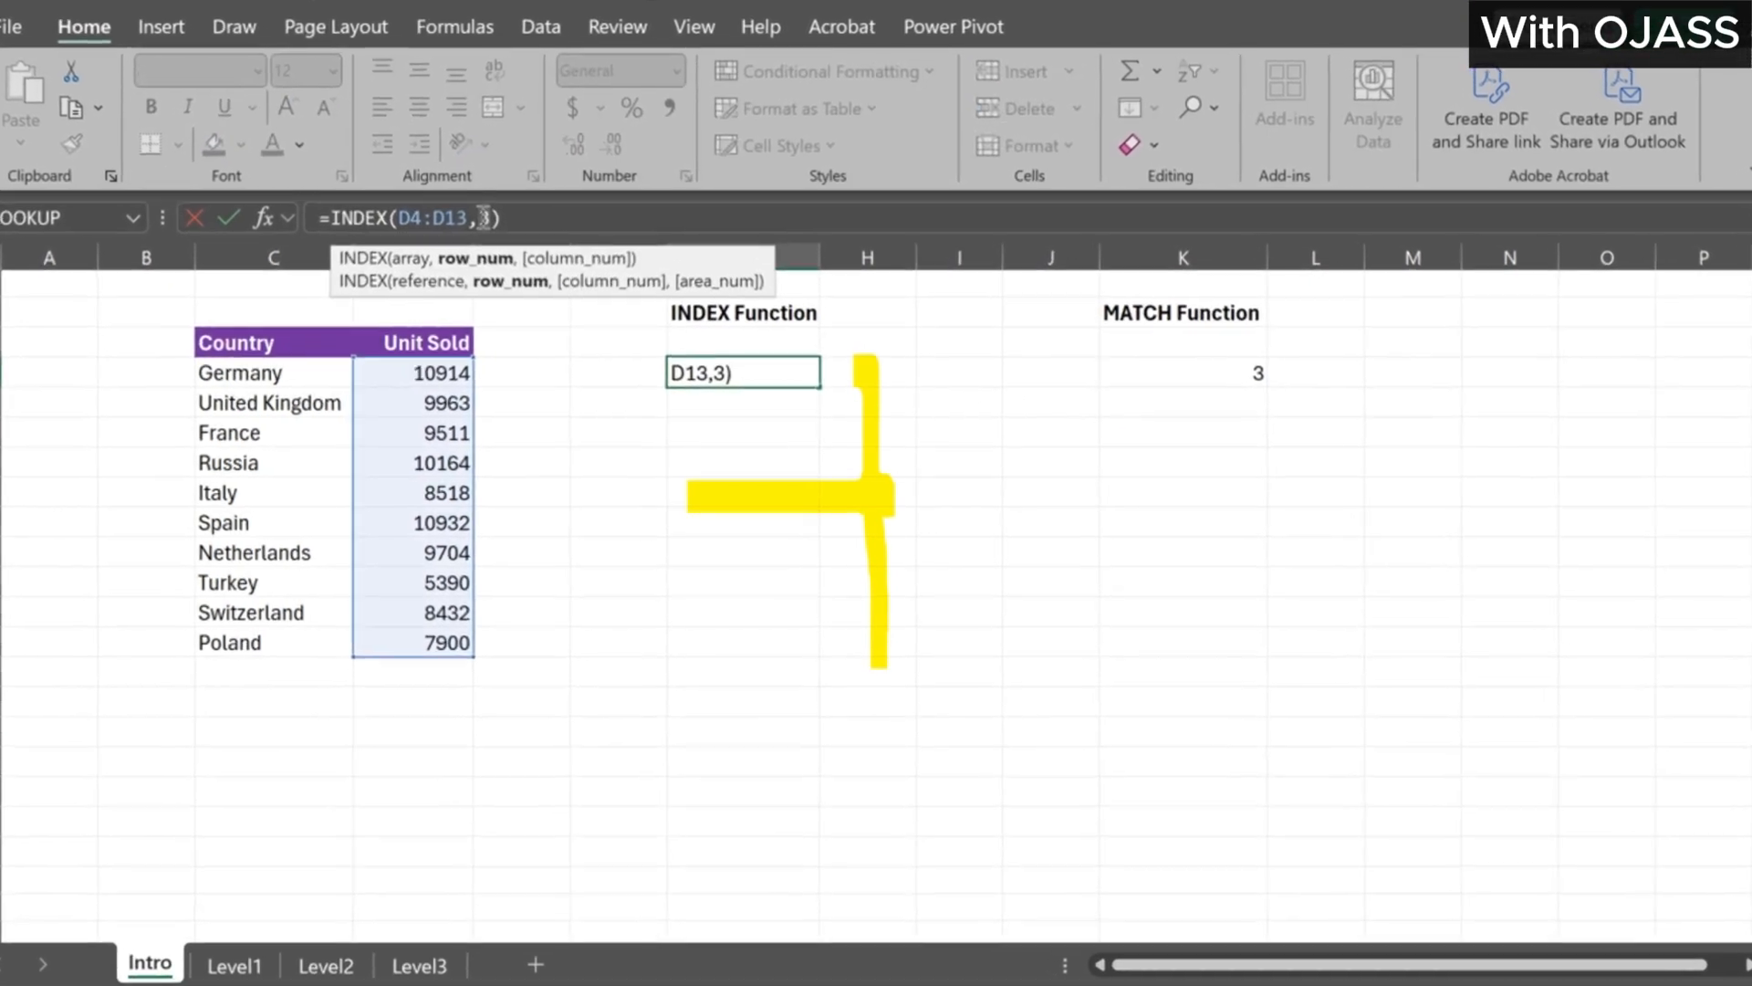
pyautogui.click(1198, 376)
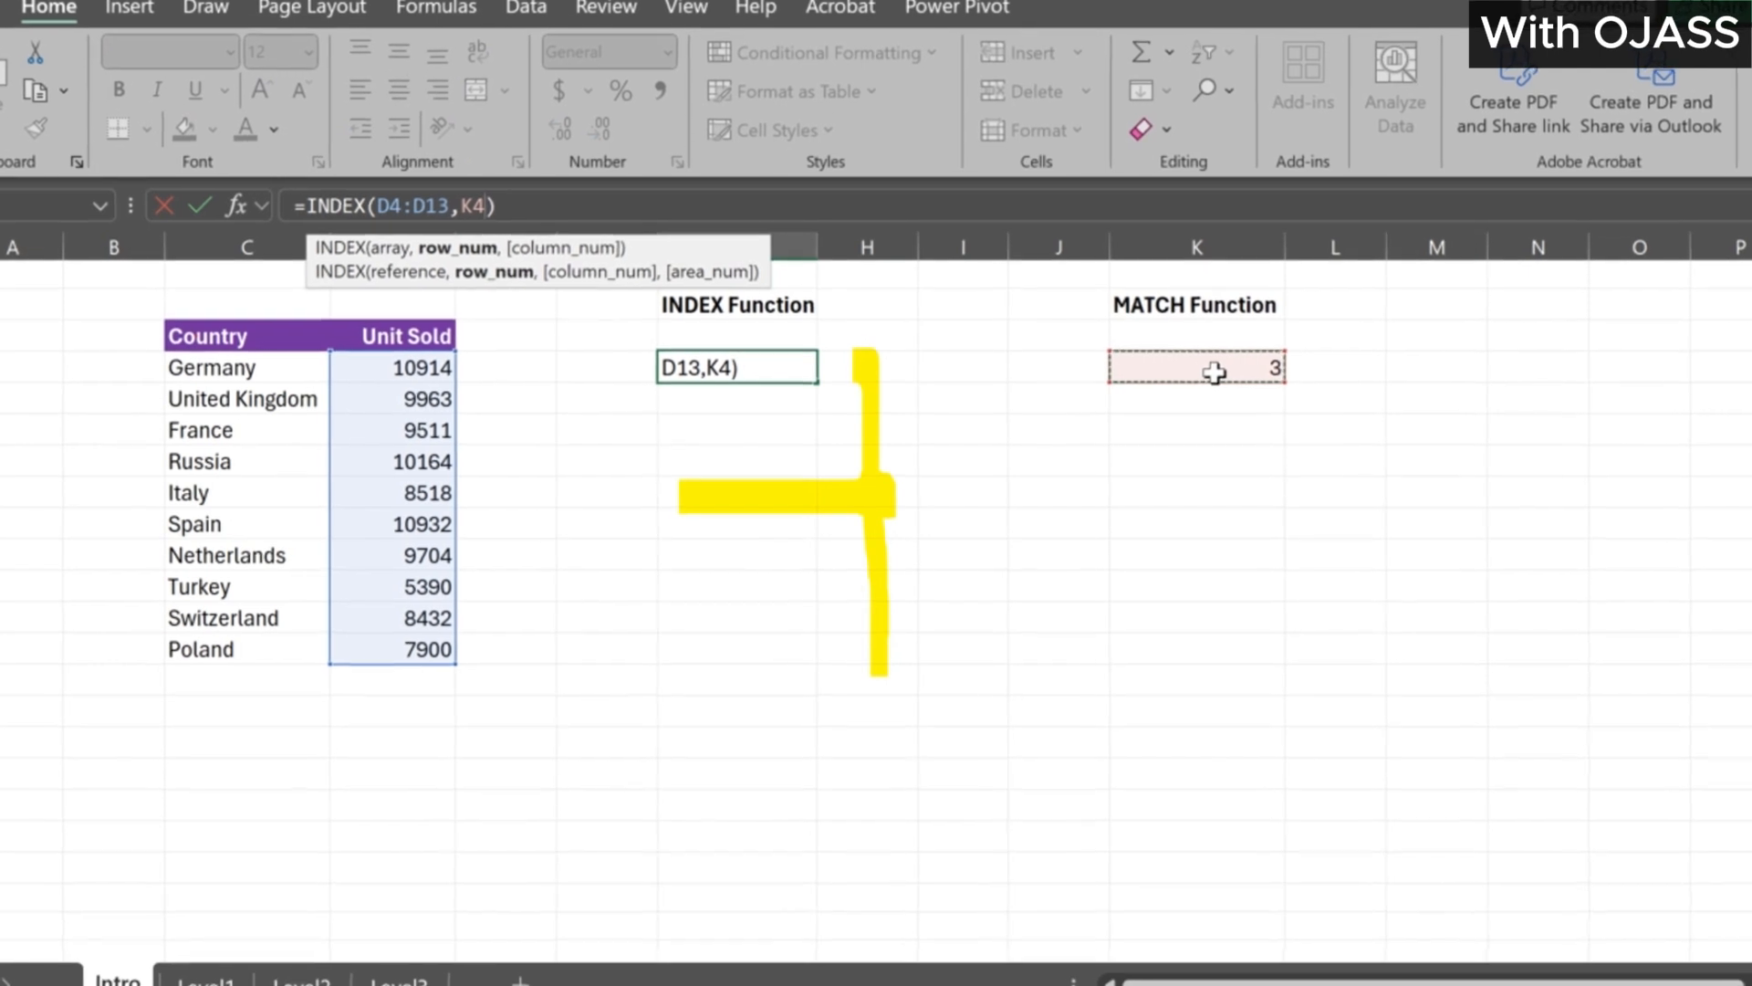
pyautogui.press('Return')
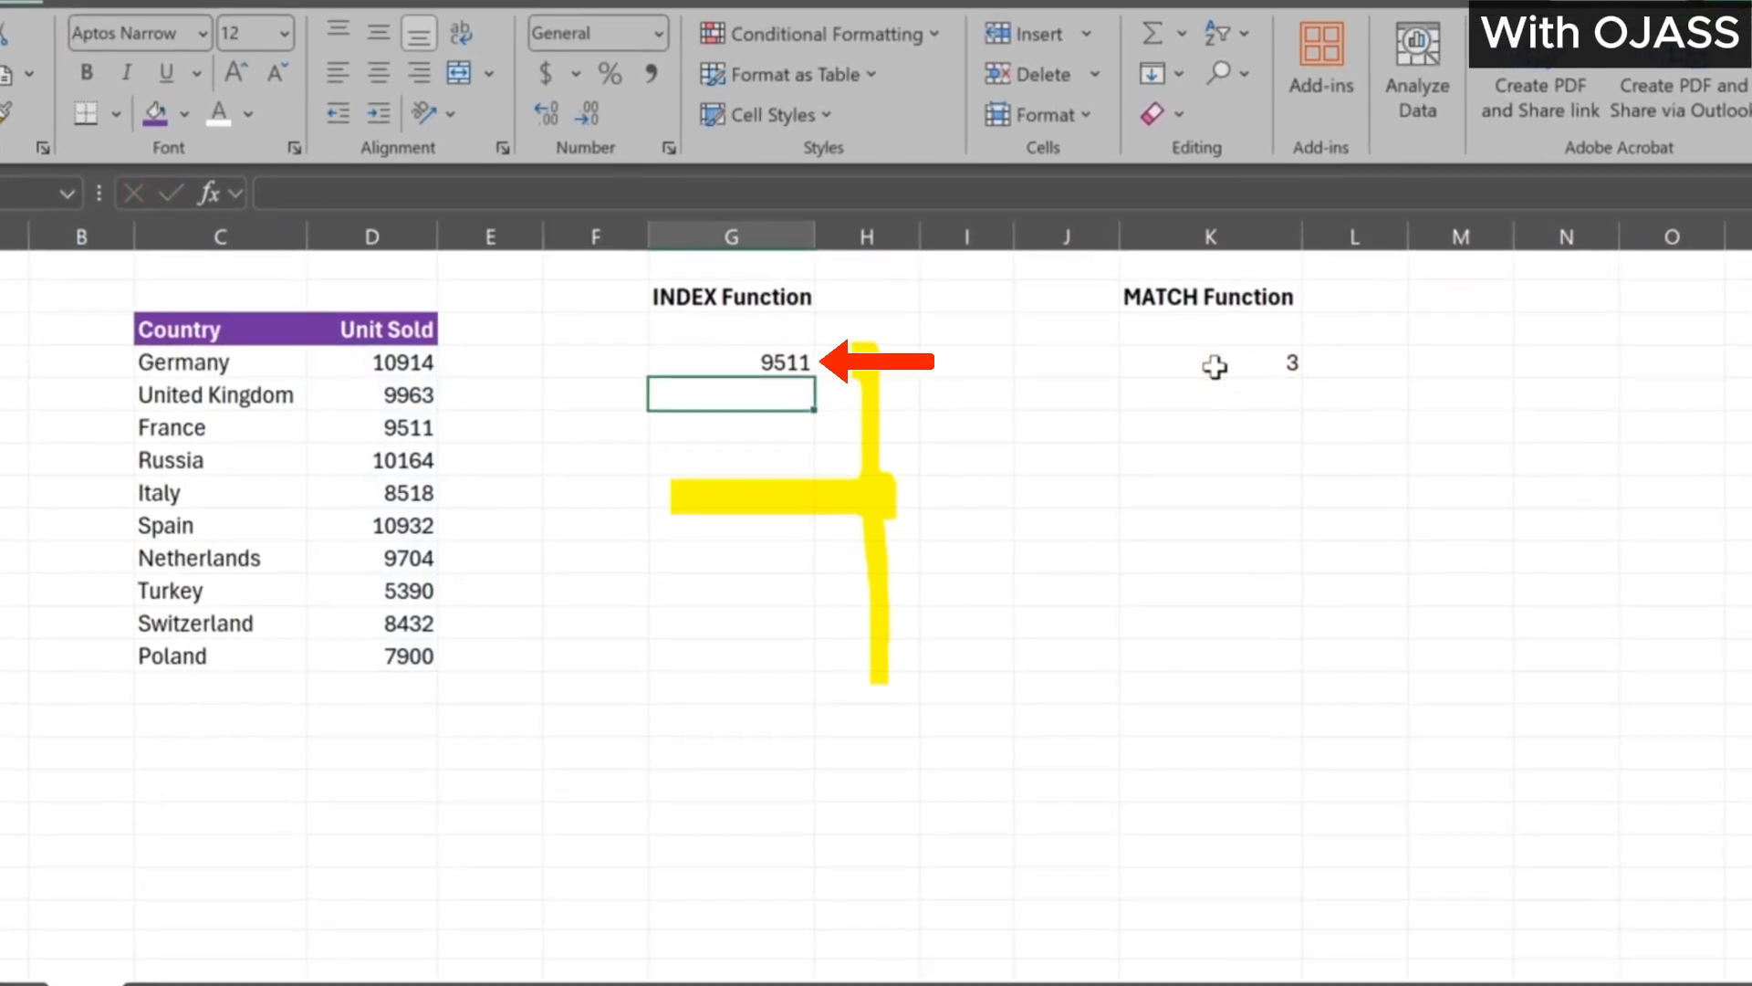
pyautogui.click(1193, 485)
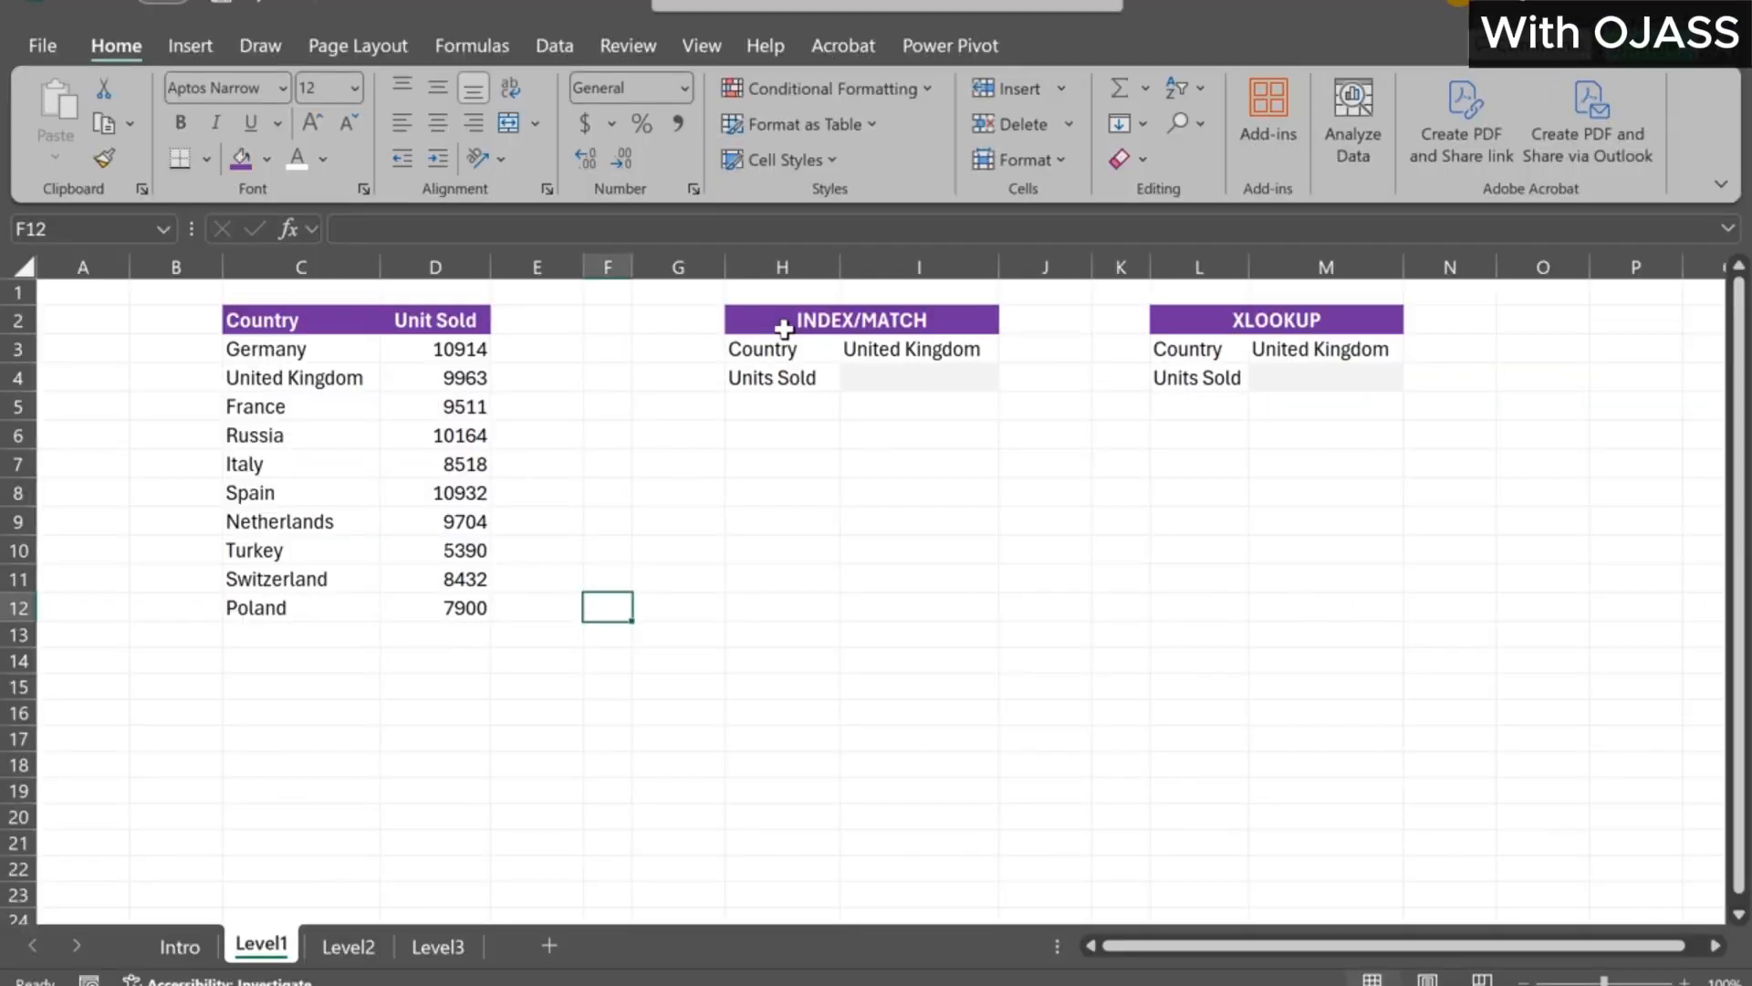
# Examine the INDEX/MATCH and XLOOKUP tables on the Level1 sheet and the country used as the lookup value
pyautogui.click(784, 329)
pyautogui.click(1234, 329)
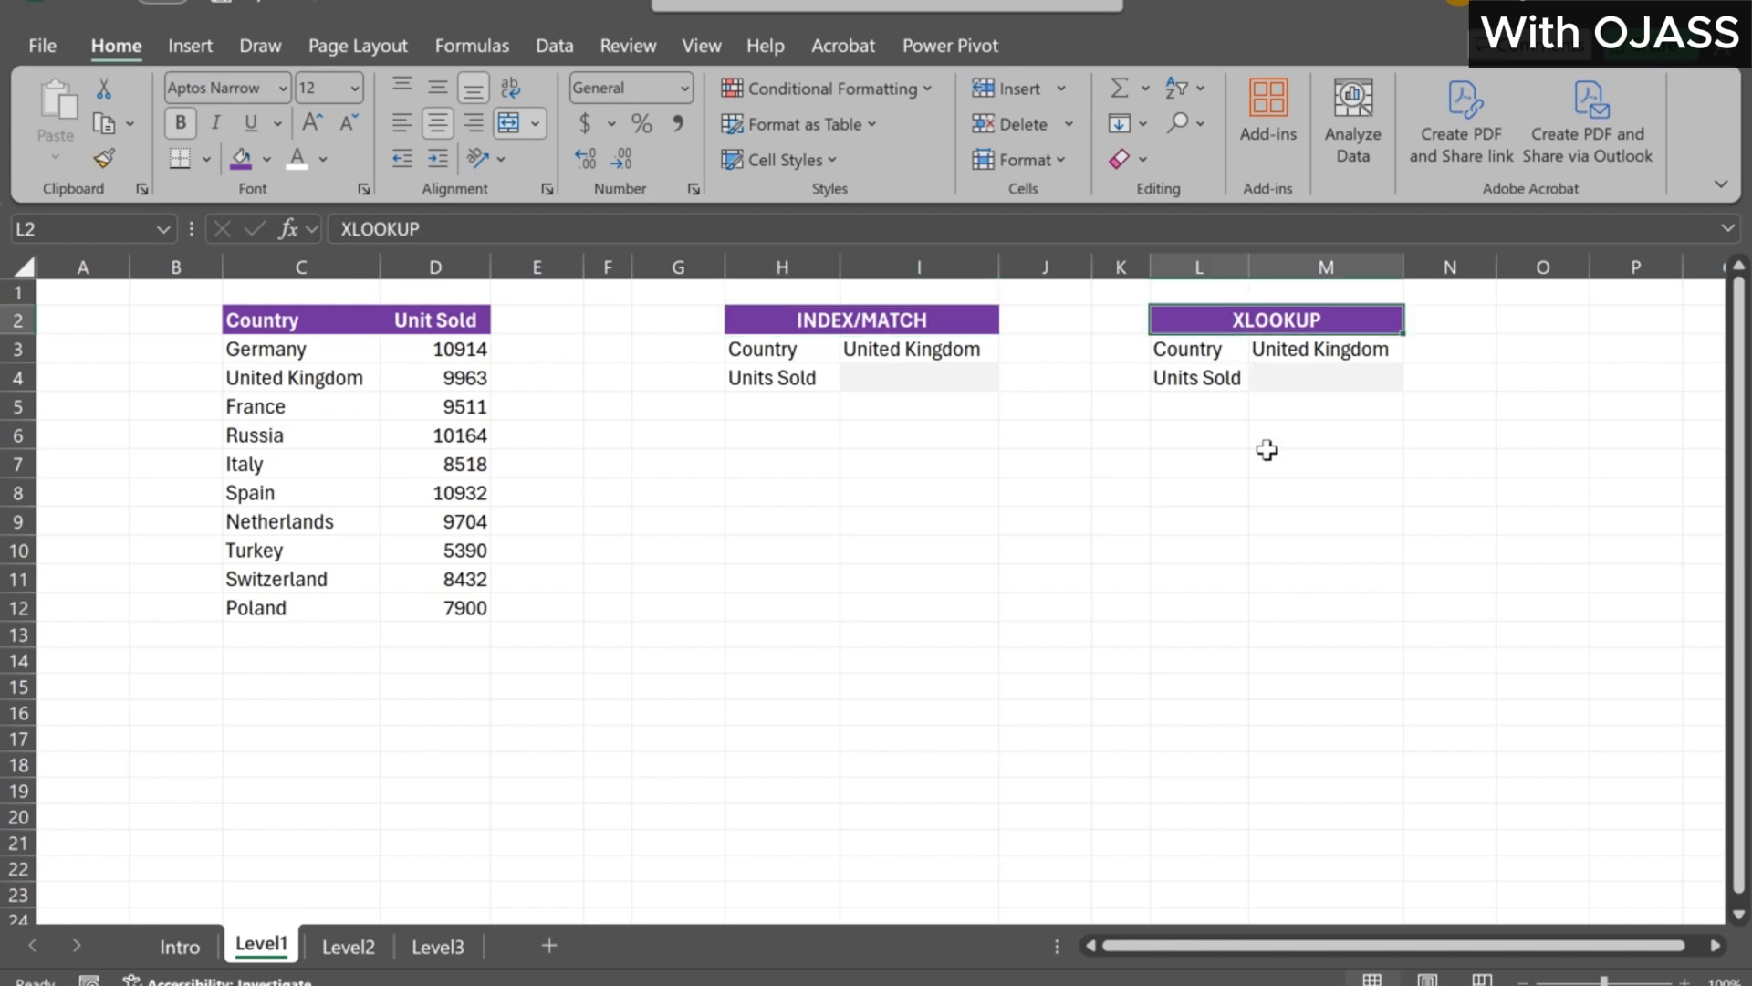
pyautogui.click(913, 464)
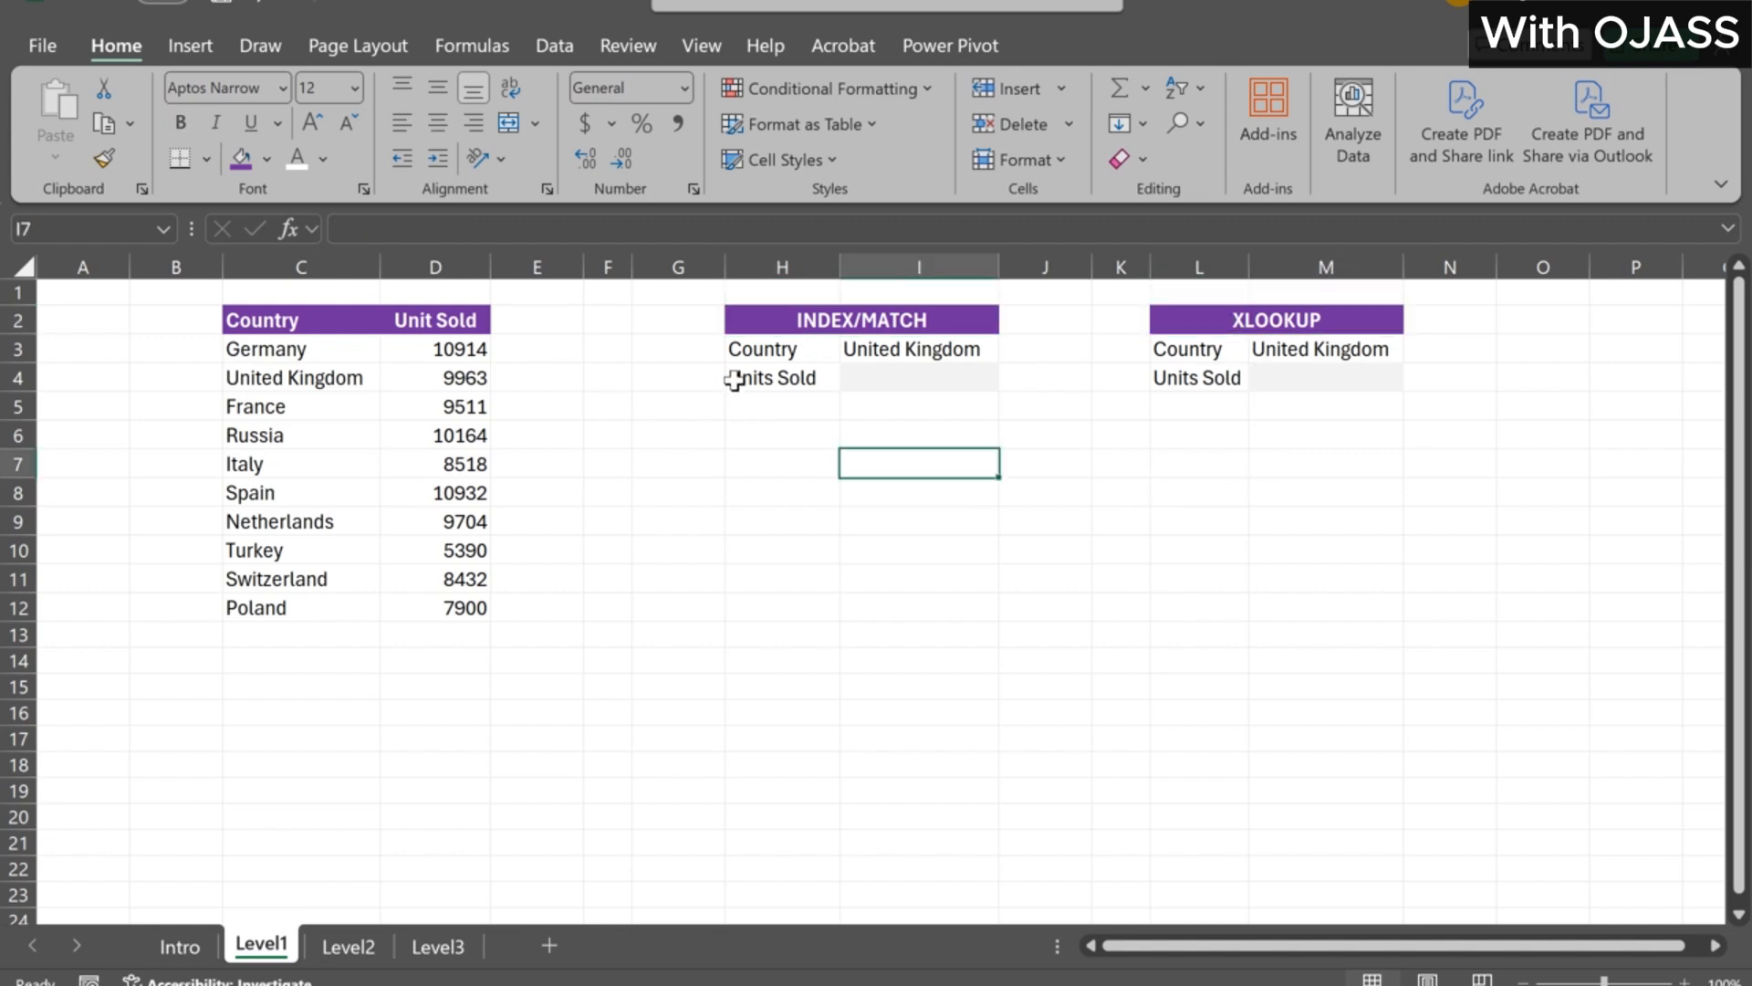
pyautogui.click(758, 356)
pyautogui.click(907, 348)
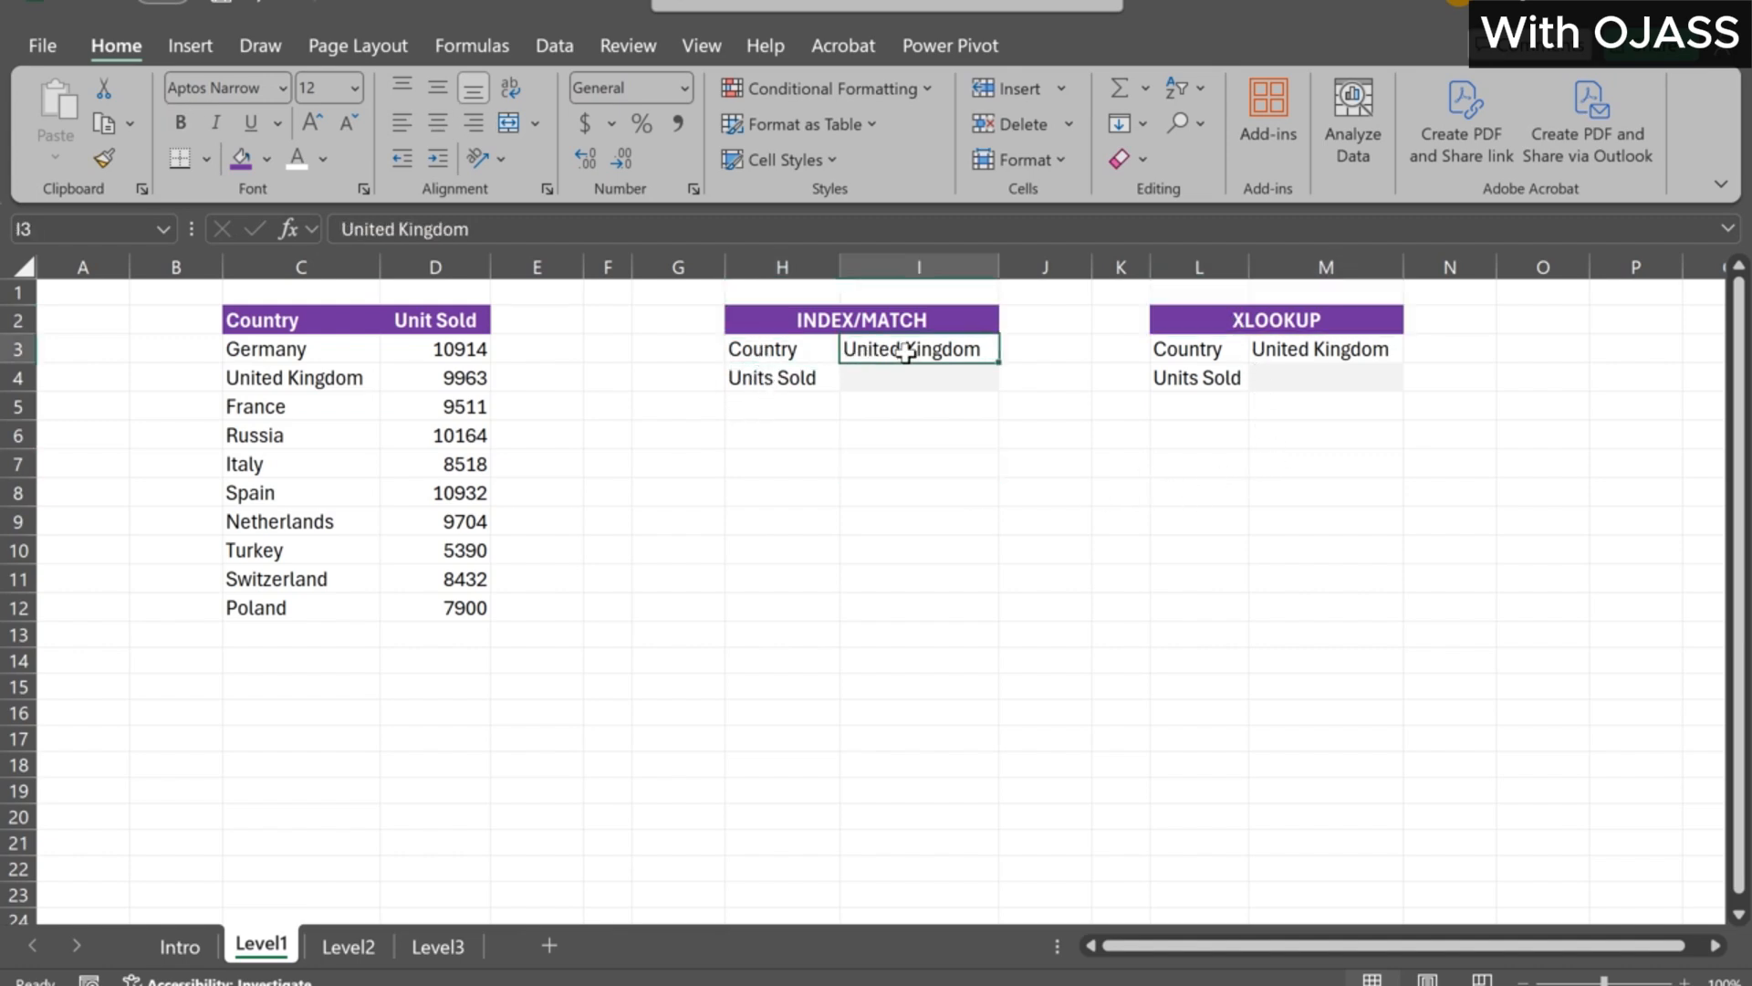
# Review the Country and Unit Sold ranges on Level1 and the INDEX and MATCH formulas in G4 and K4 on the Intro sheet
pyautogui.click(790, 378)
pyautogui.click(907, 379)
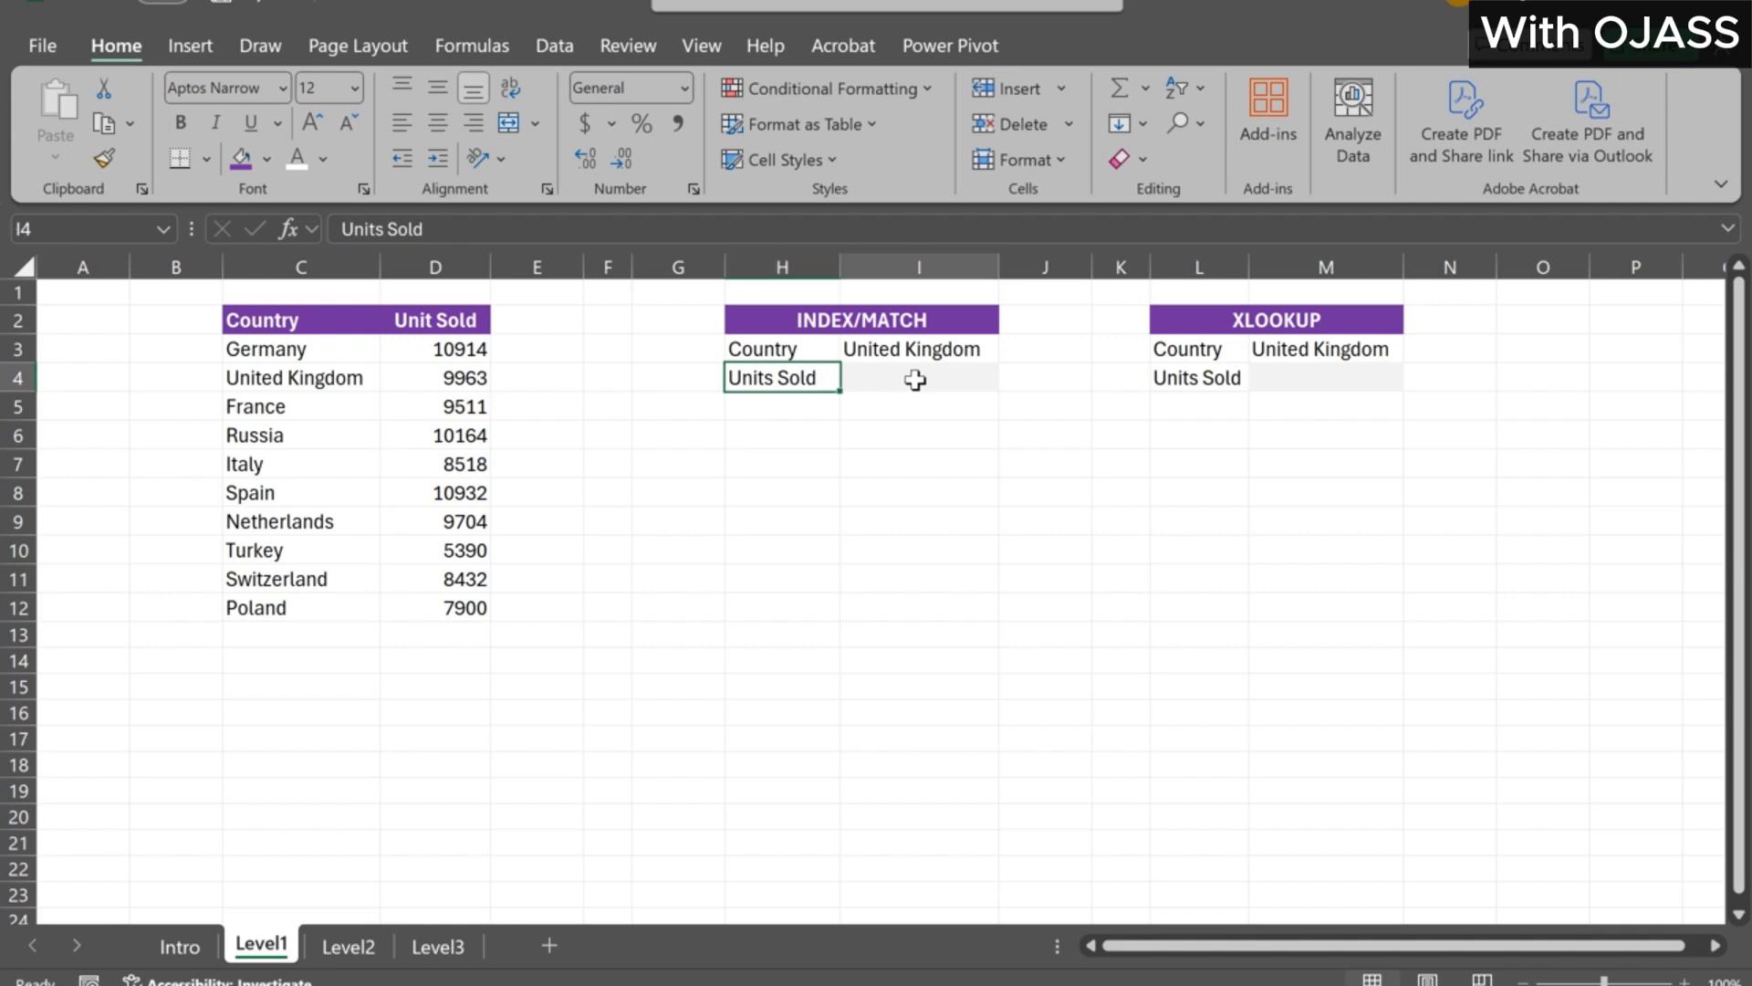
pyautogui.moveTo(278, 347); pyautogui.dragTo(301, 608)
pyautogui.moveTo(461, 359); pyautogui.dragTo(500, 611)
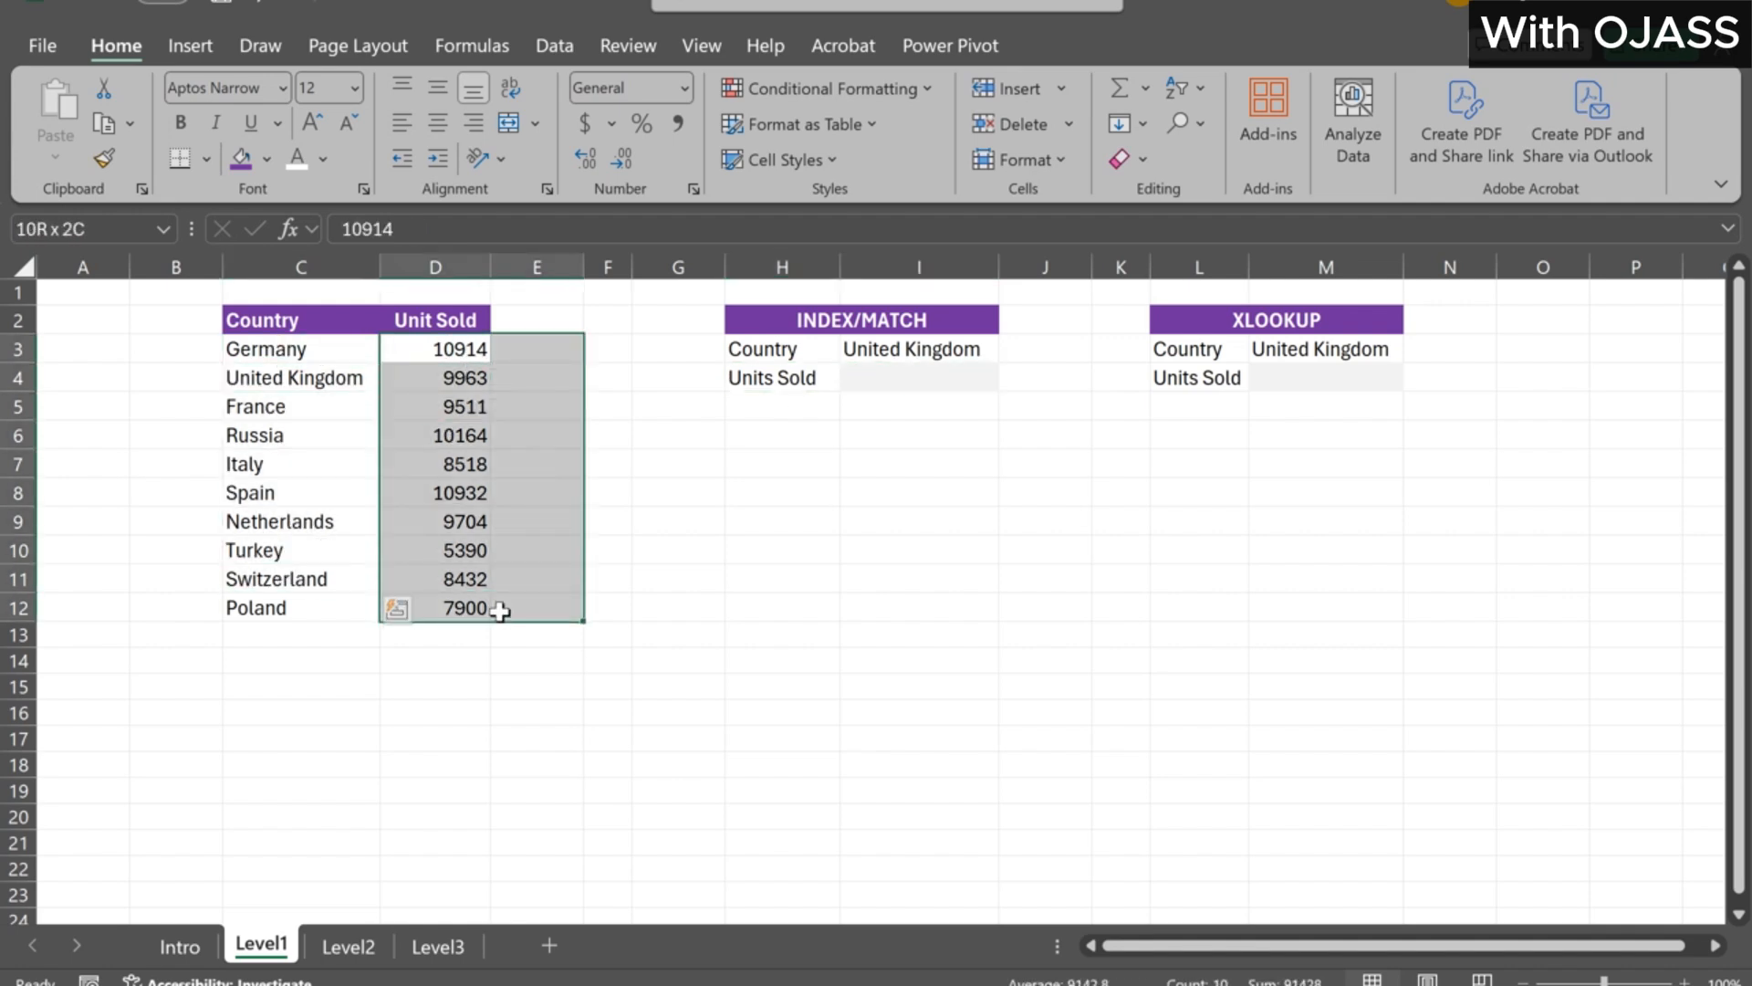
pyautogui.click(720, 607)
pyautogui.click(183, 946)
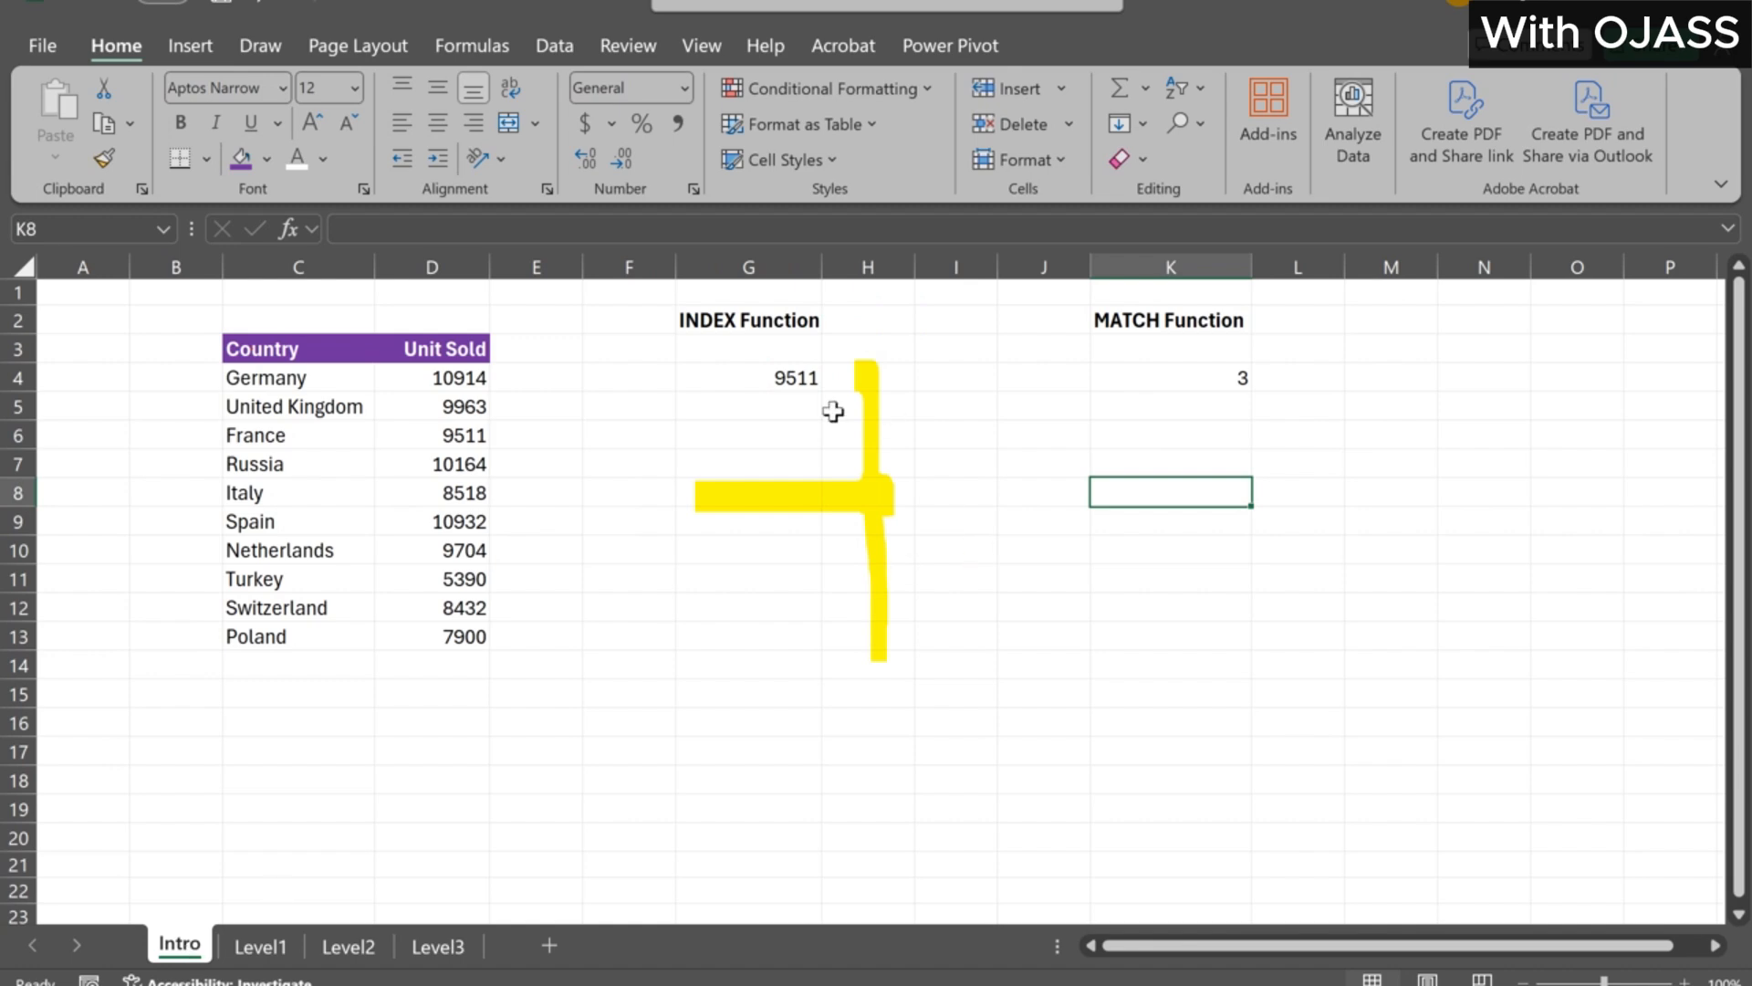
pyautogui.click(791, 379)
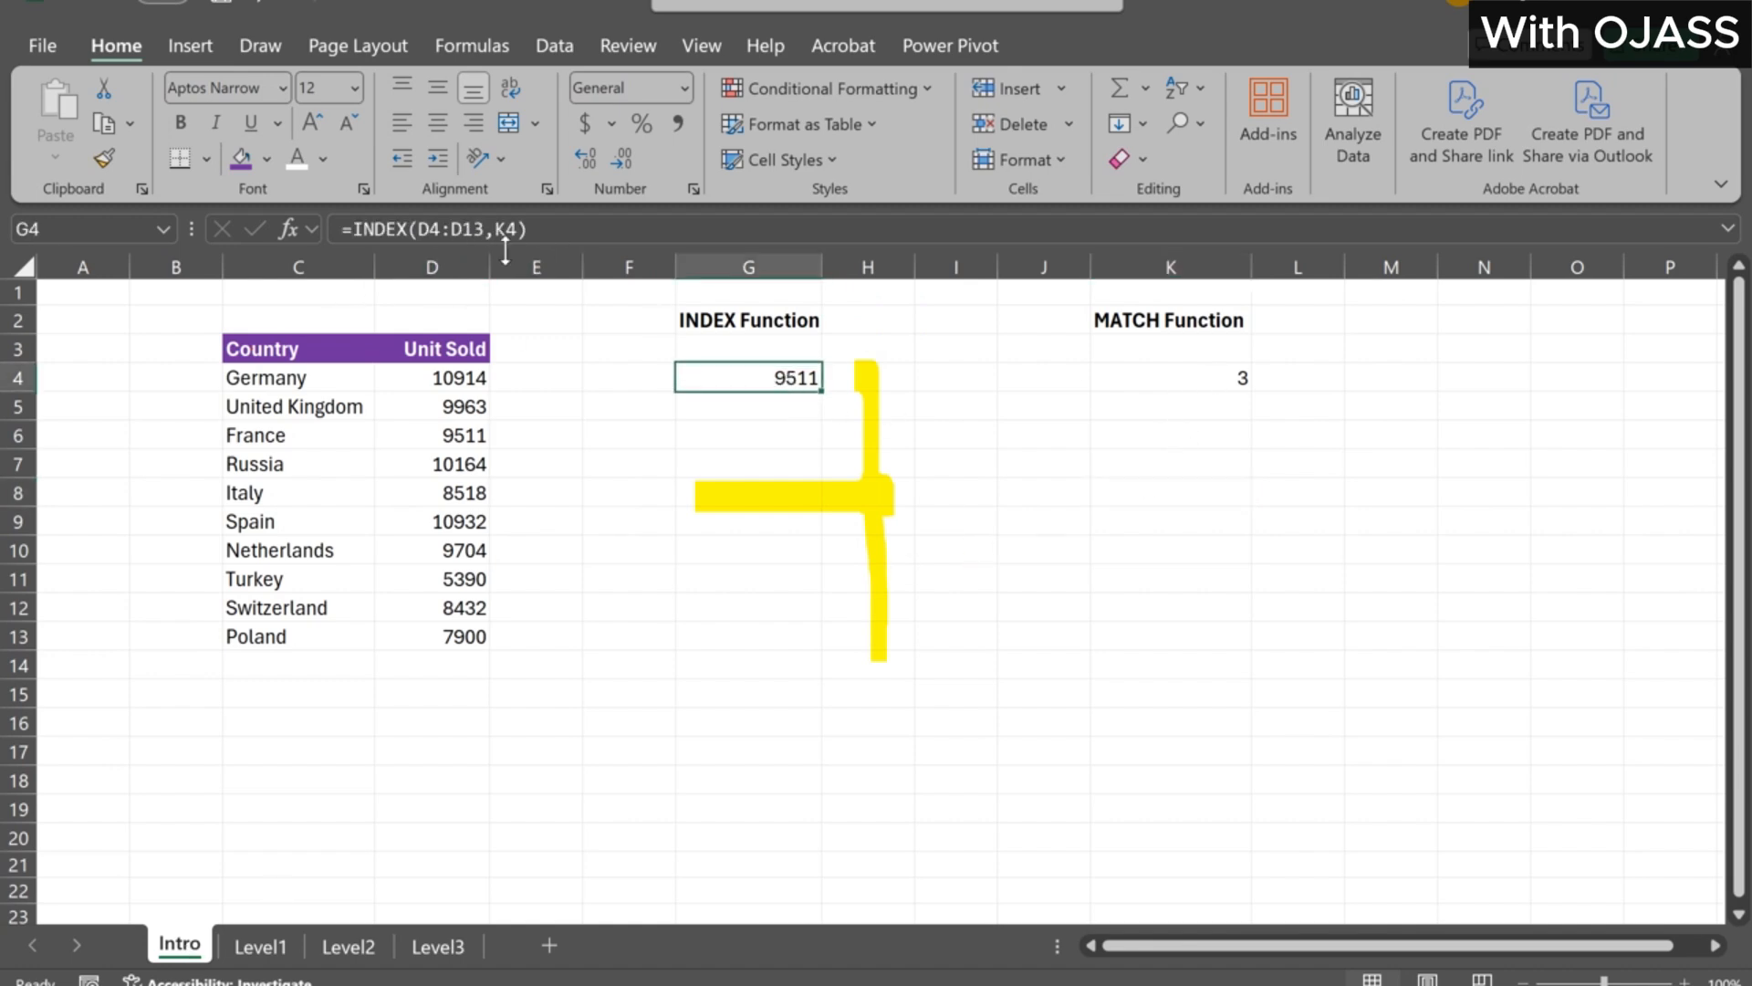
pyautogui.click(1222, 377)
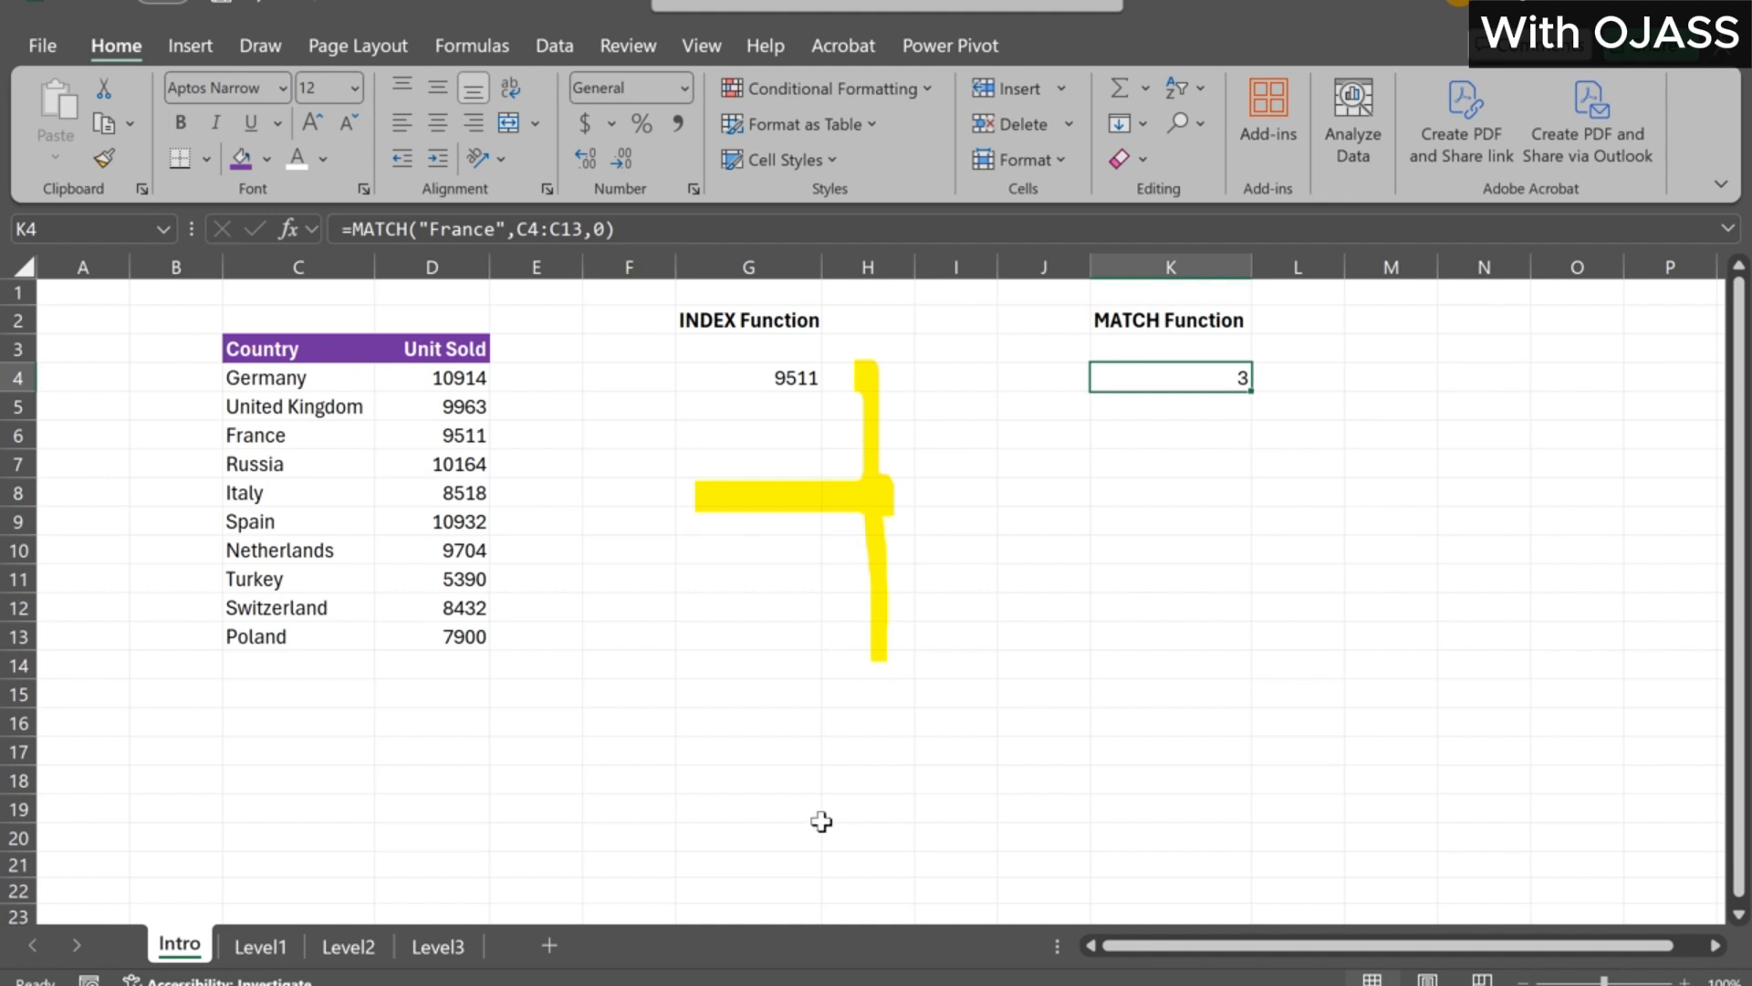
# Start an INDEX formula in cell I4 of the Level1 sheet with the Unit Sold range D3:D12 as its array
pyautogui.click(265, 945)
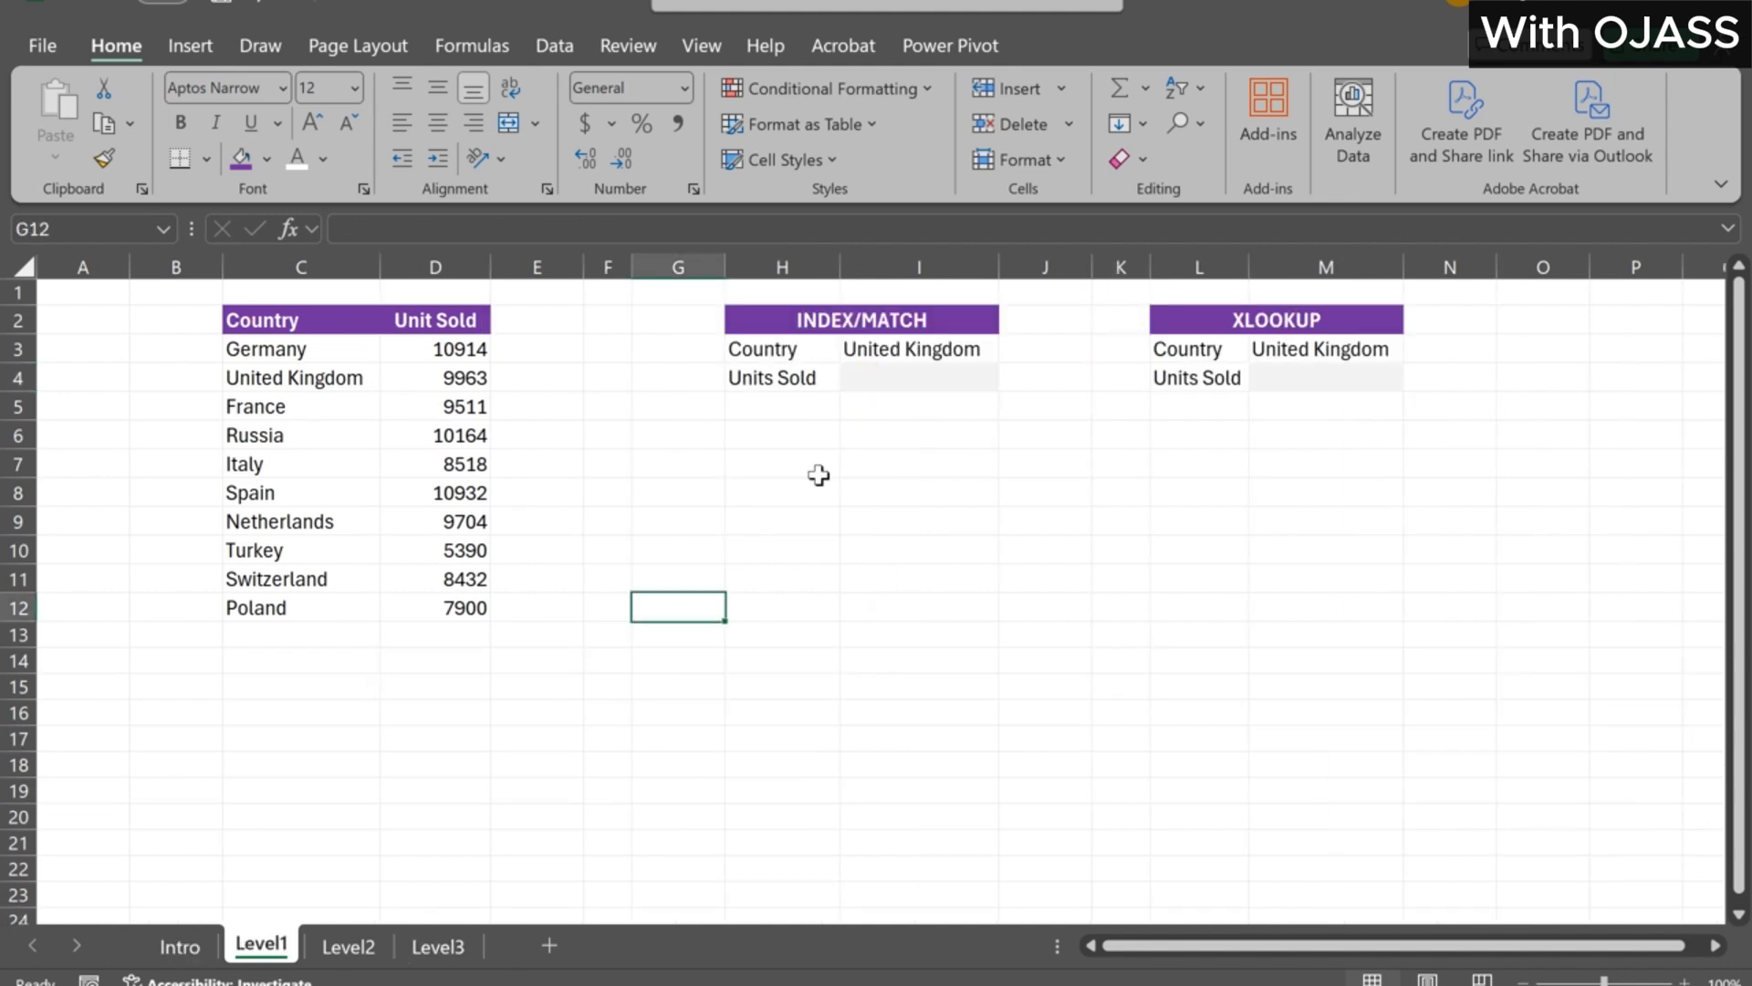
pyautogui.click(895, 380)
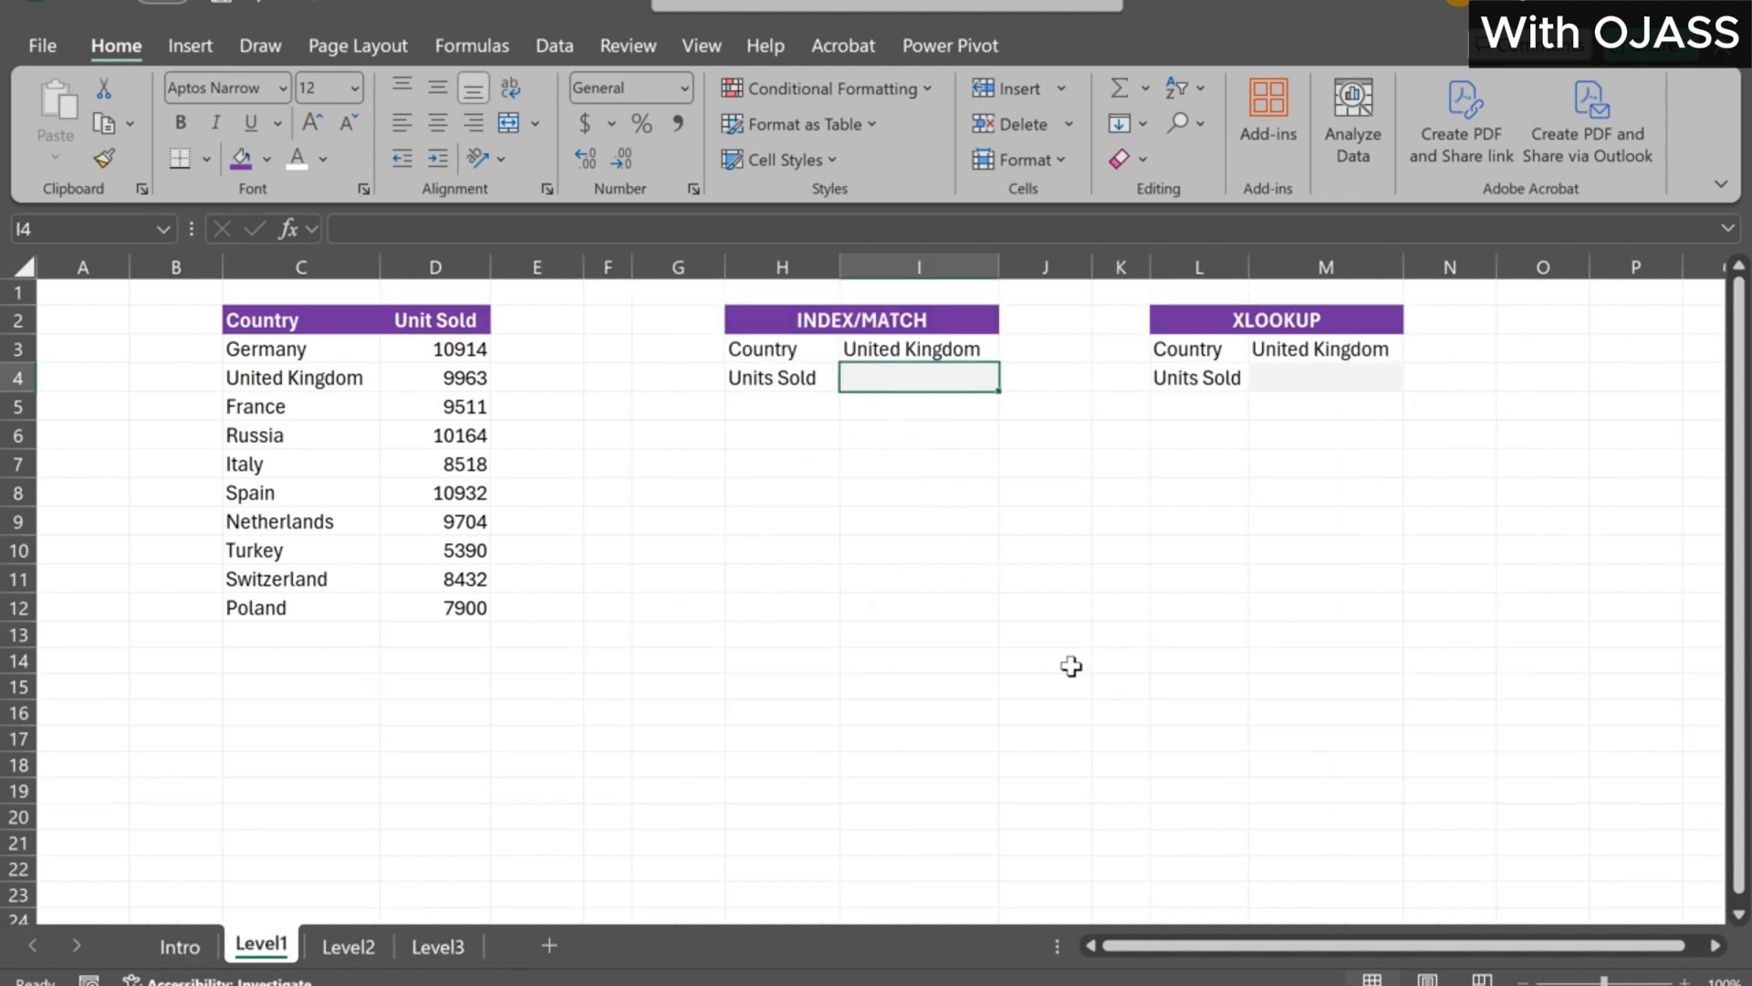
pyautogui.write('=')
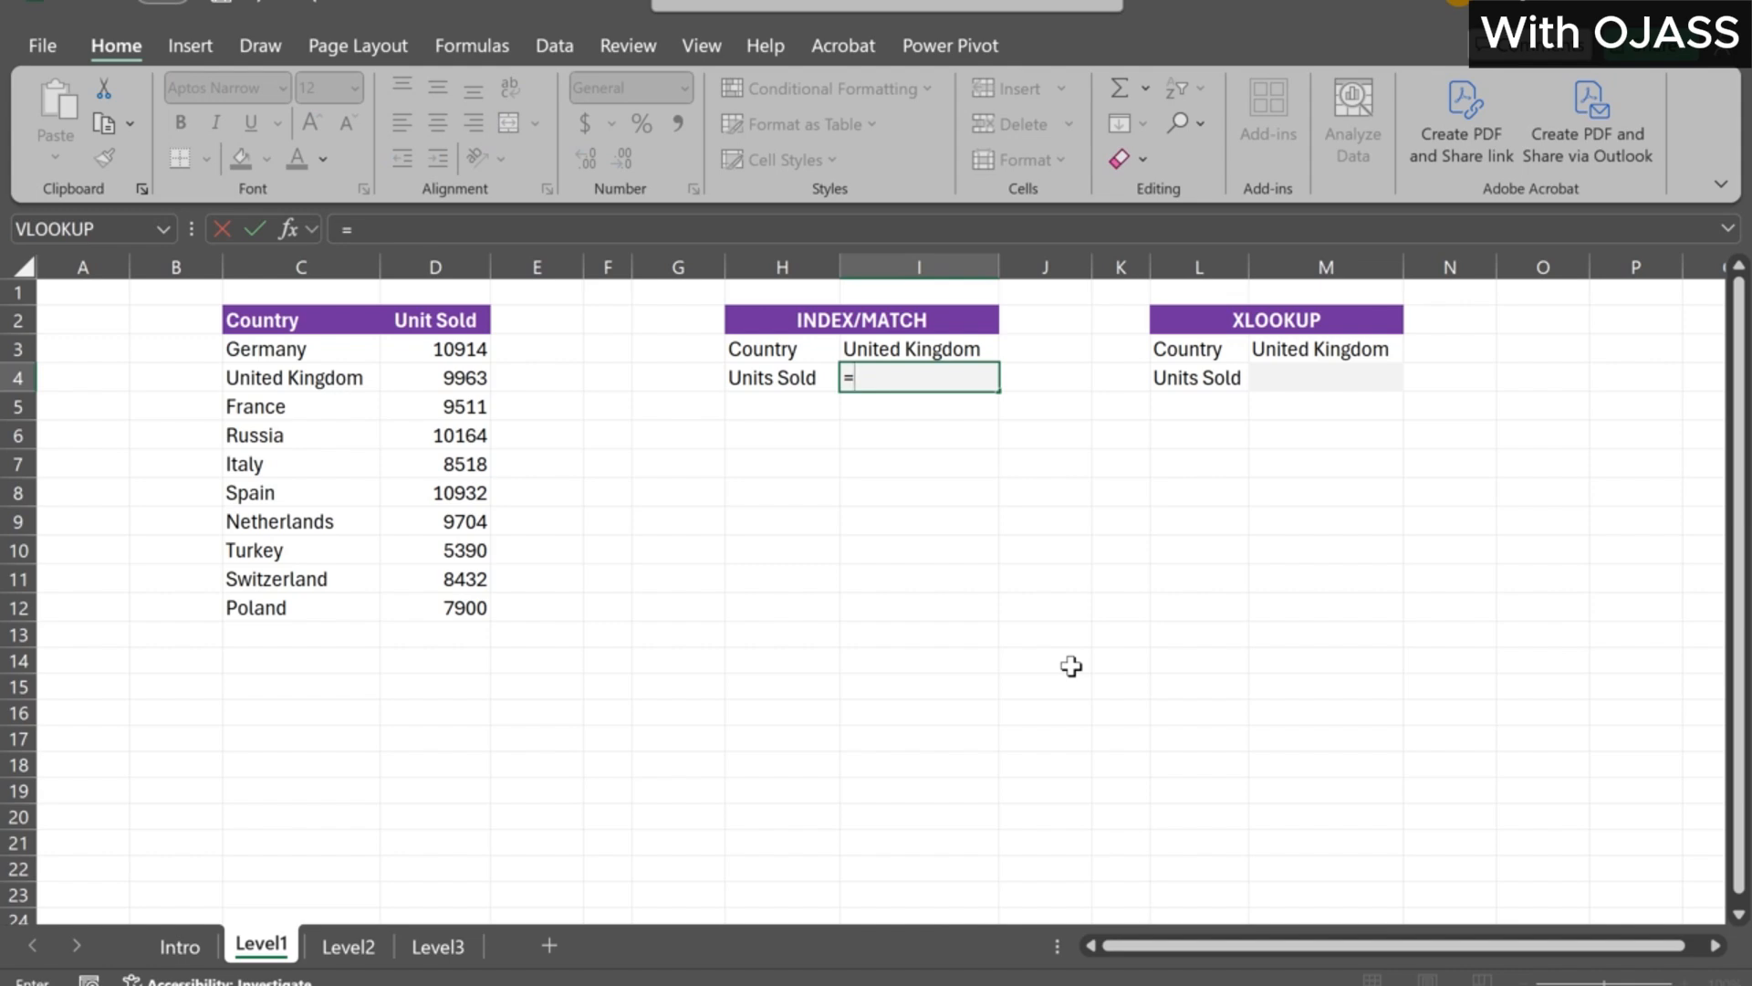
pyautogui.write('inde')
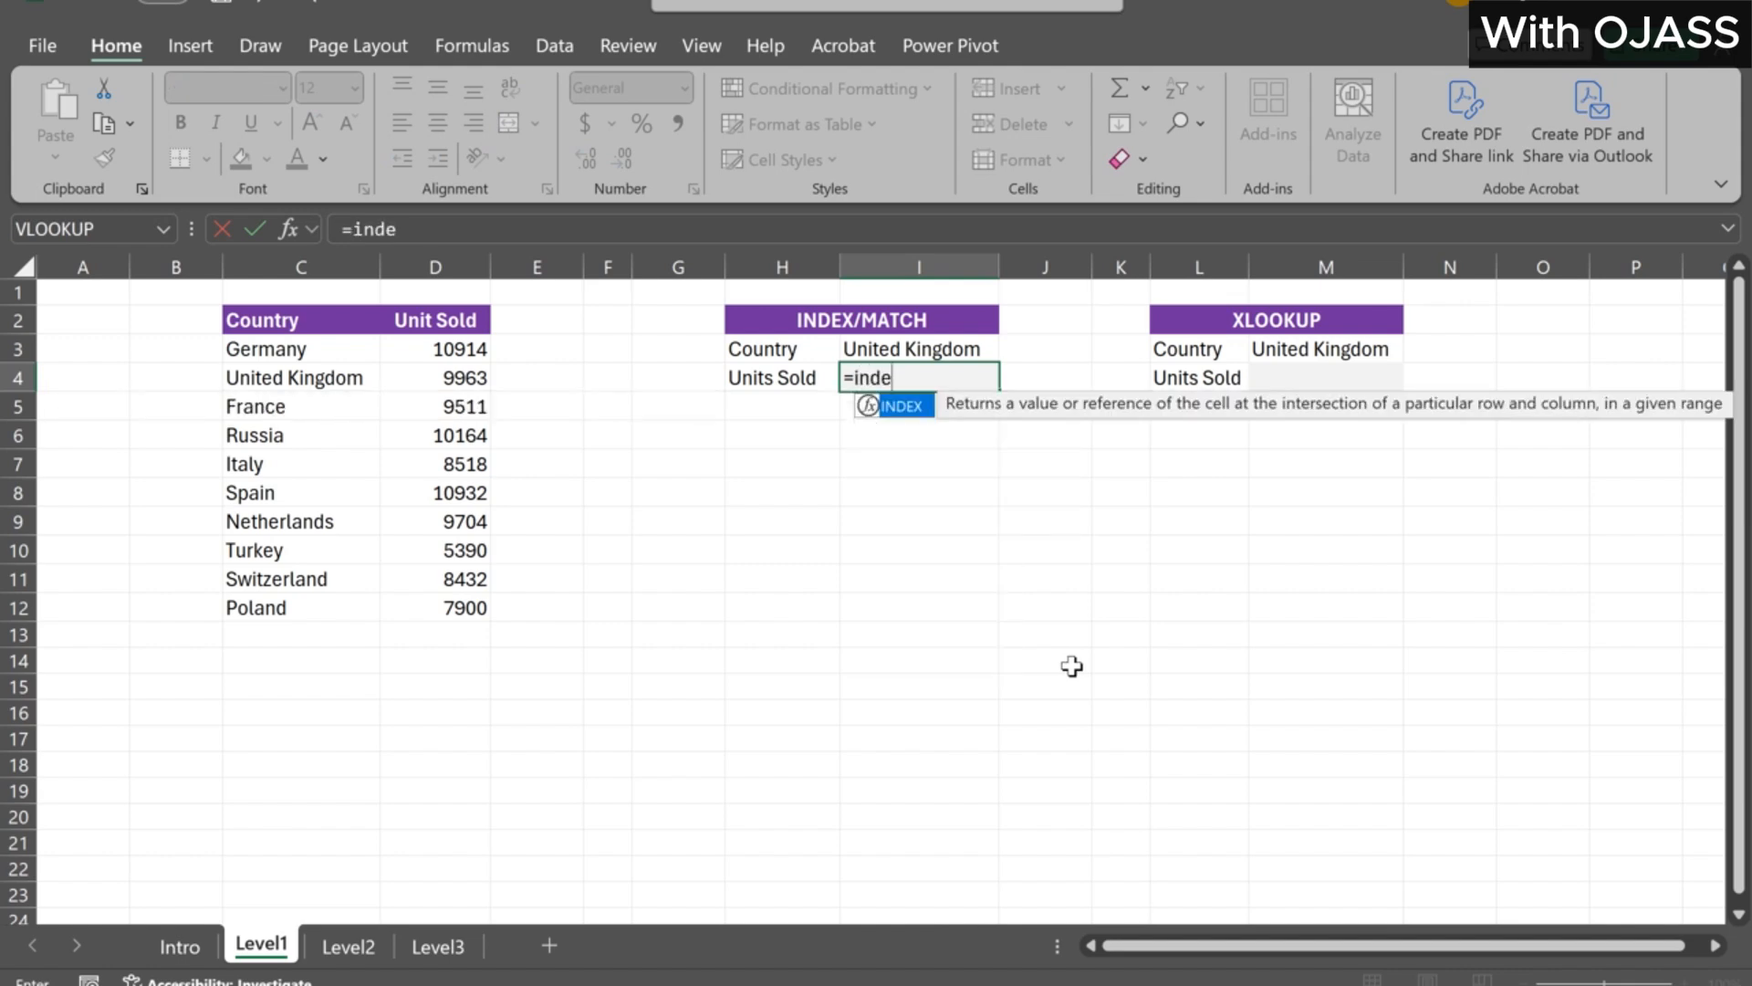
pyautogui.press('Tab')
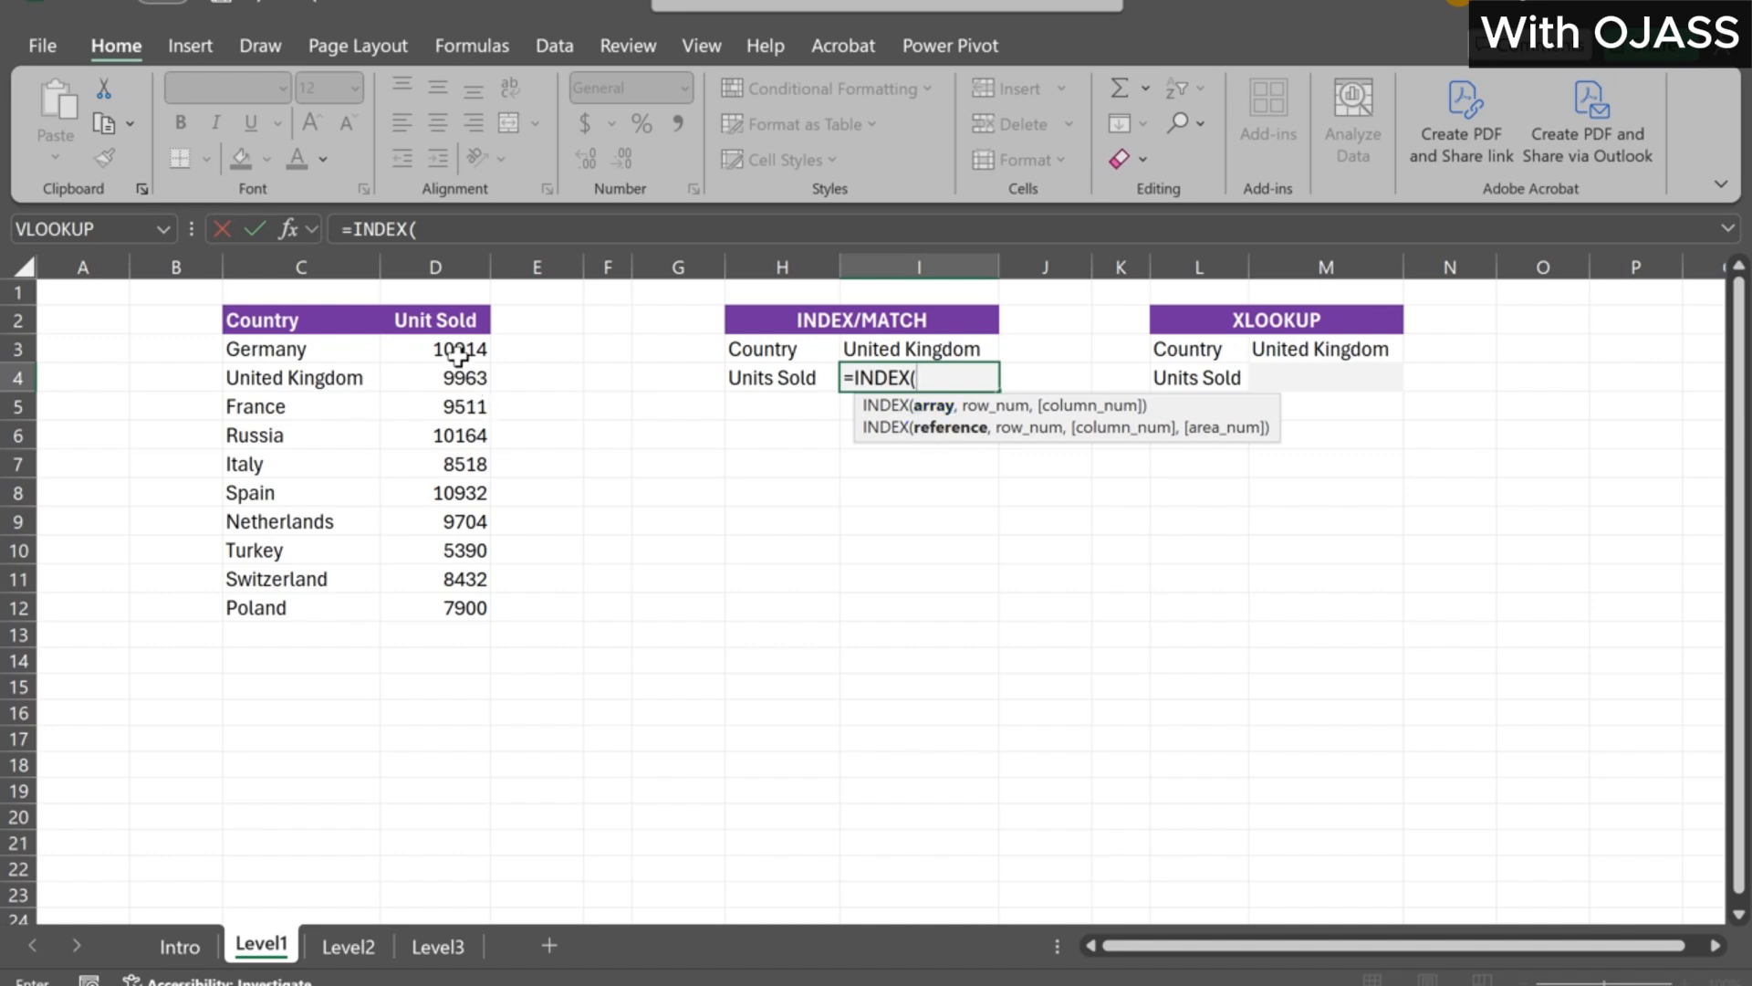
pyautogui.moveTo(458, 355); pyautogui.dragTo(460, 611)
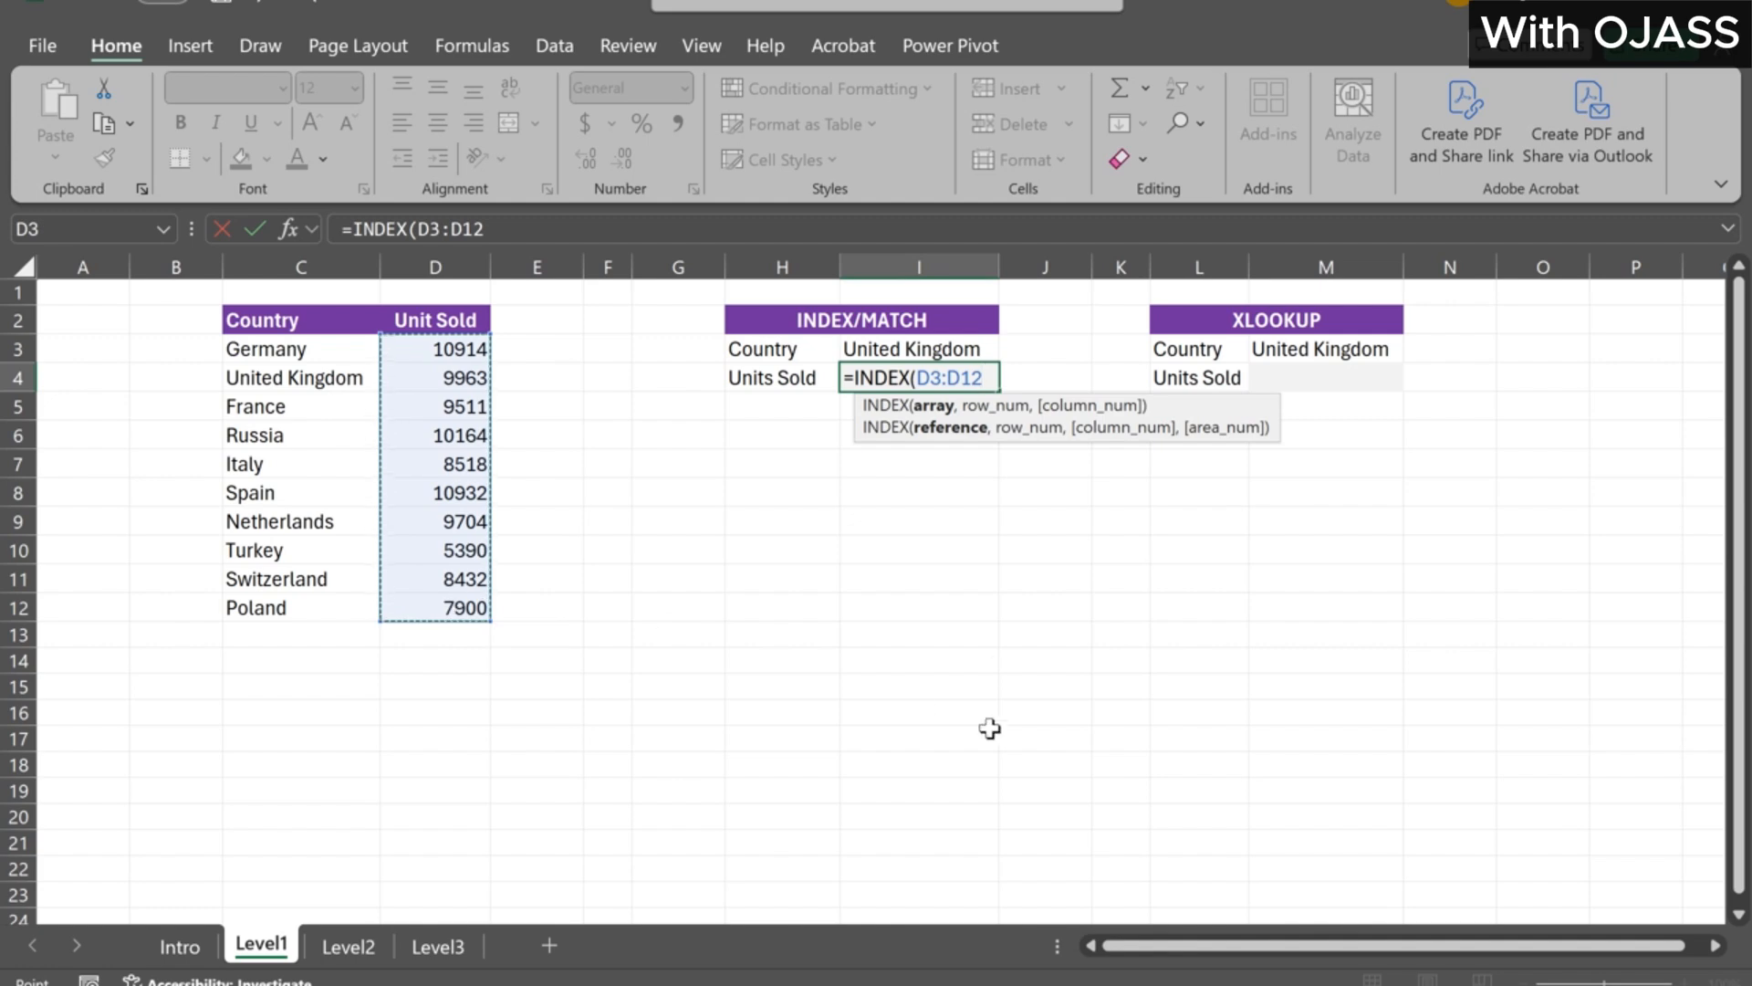
pyautogui.write(',')
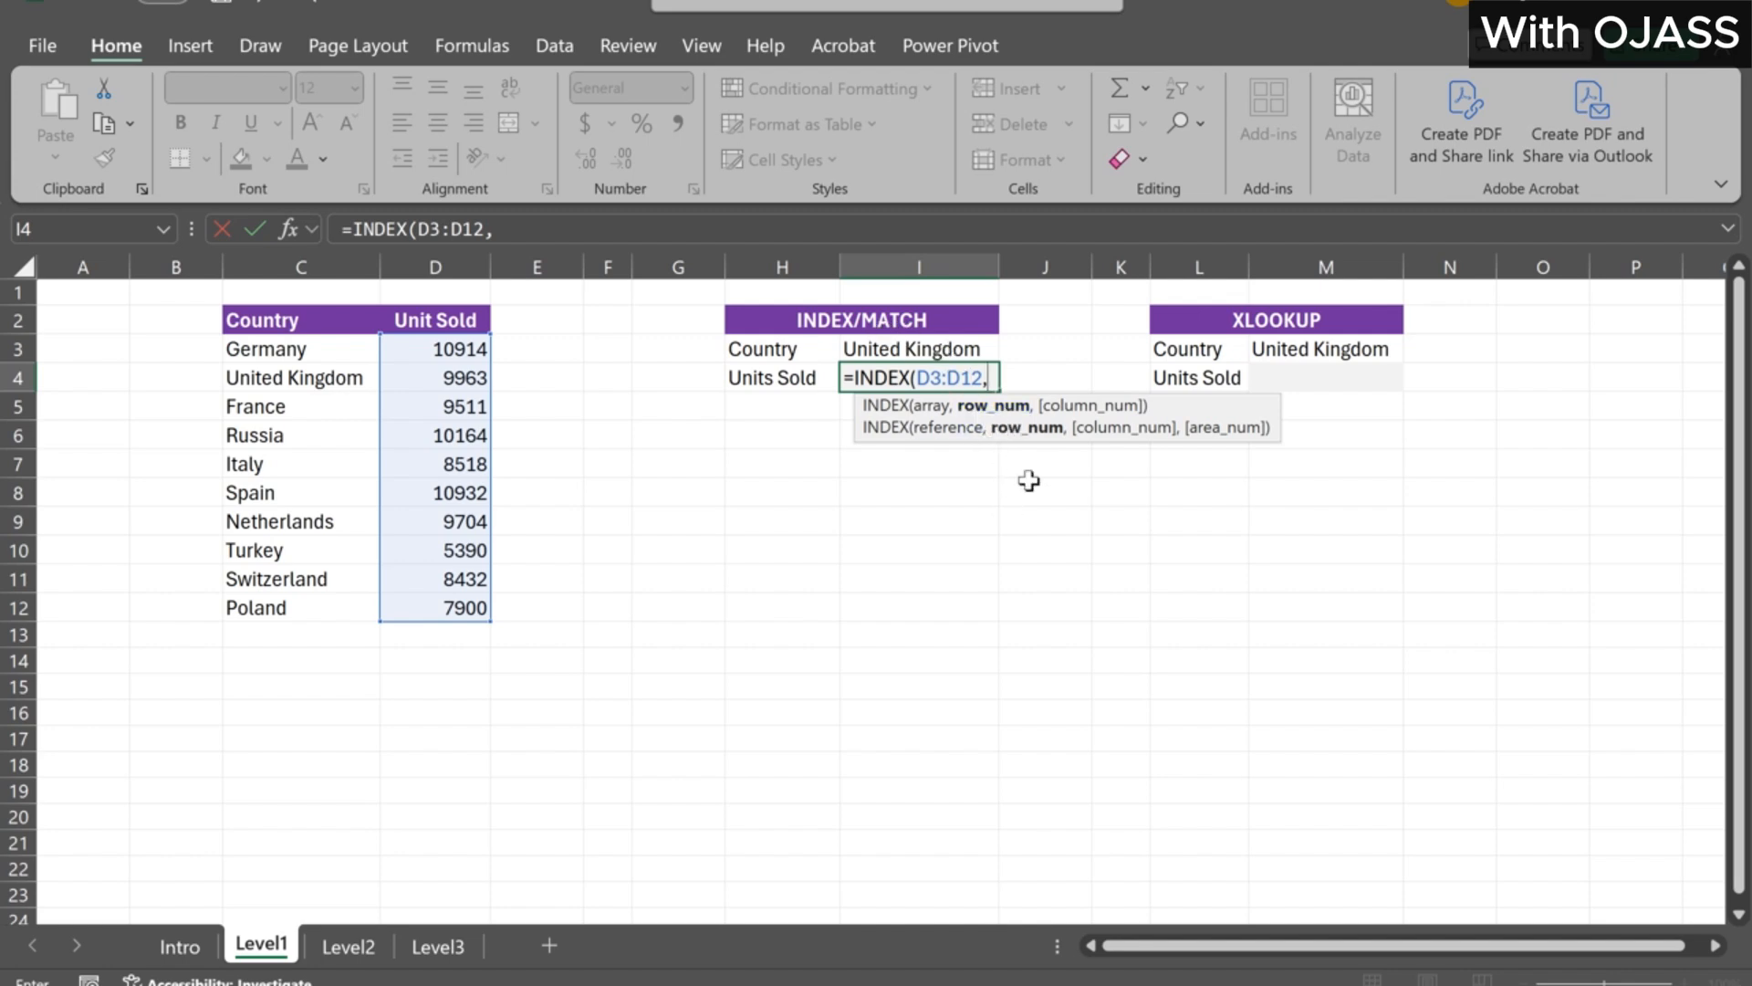
# Nest a MATCH function as the row number, with I3 as the lookup value and the Country range C3:C12 as the lookup array
pyautogui.write('matc')
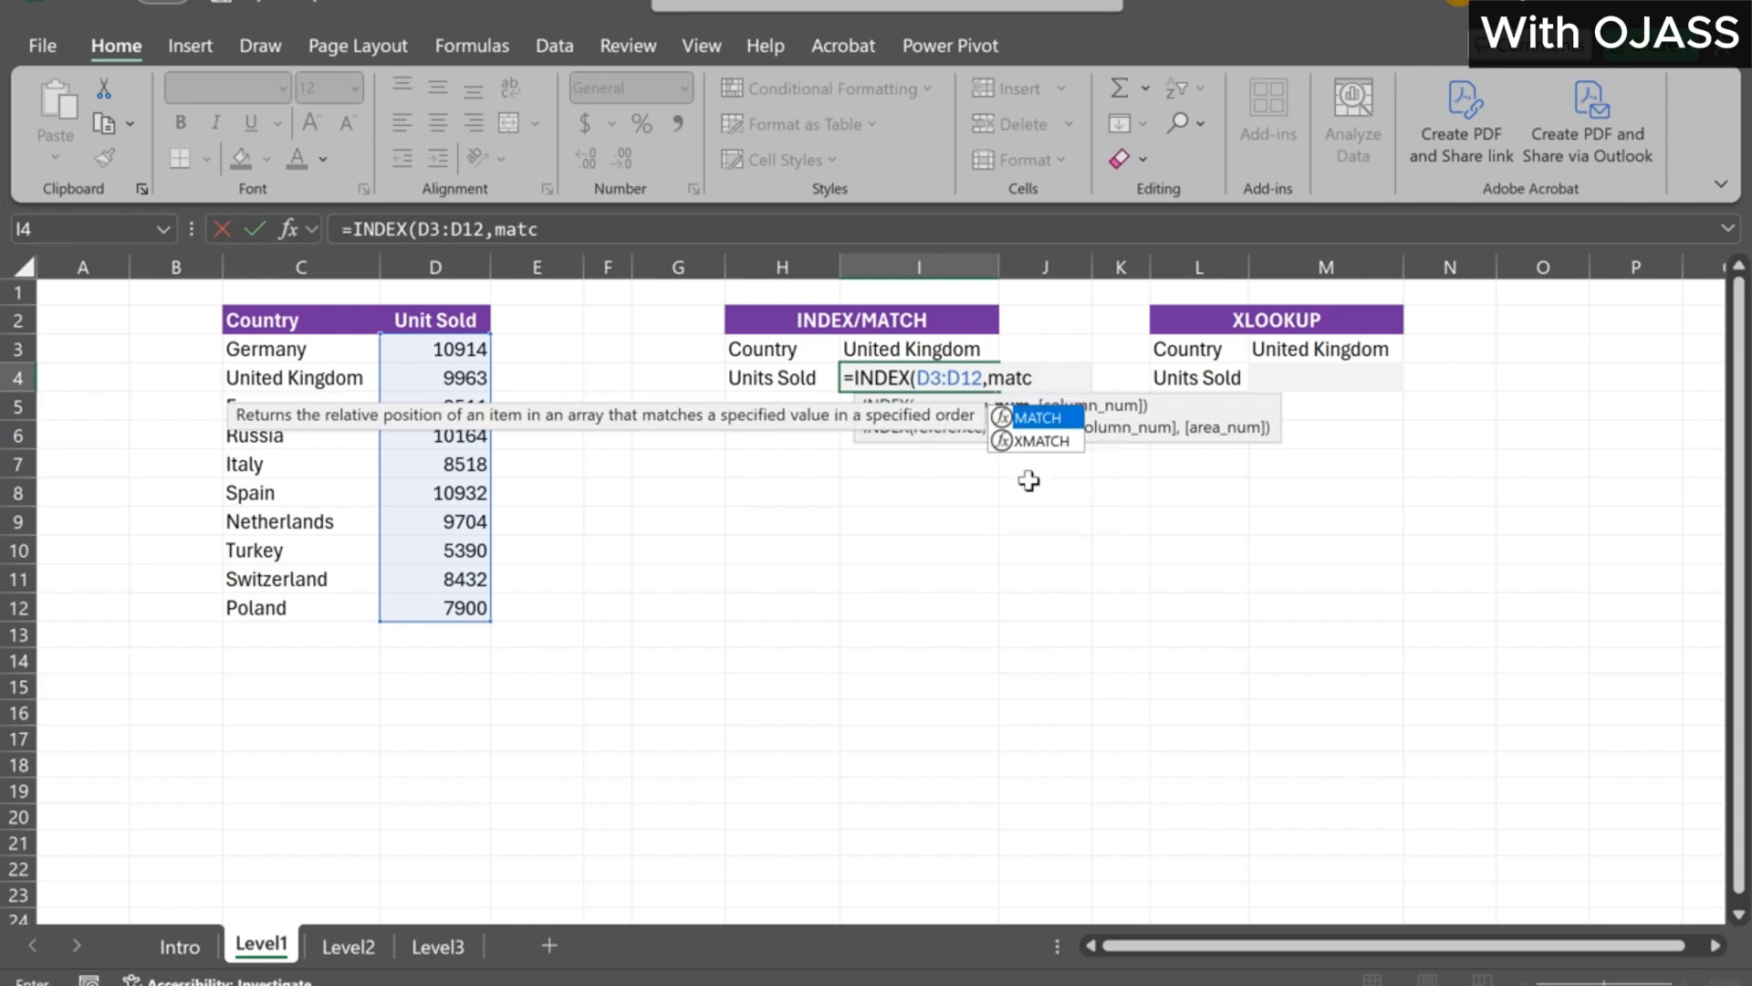
pyautogui.write('h')
pyautogui.press('Tab')
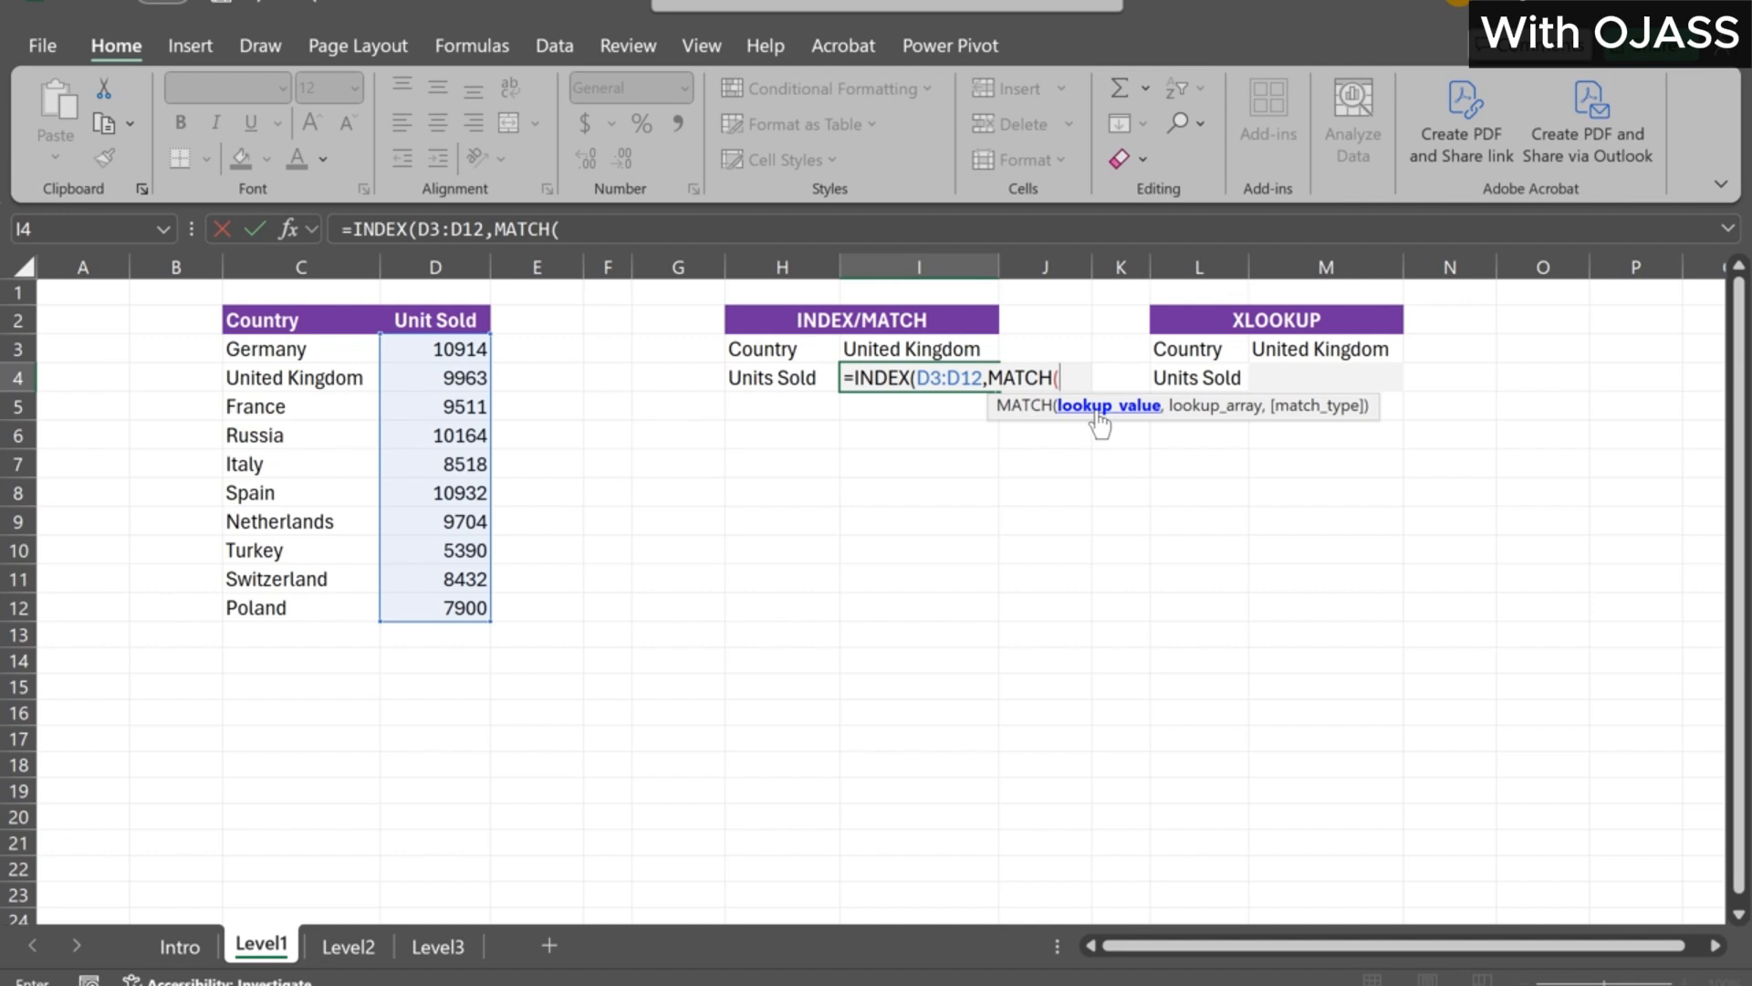
pyautogui.click(937, 353)
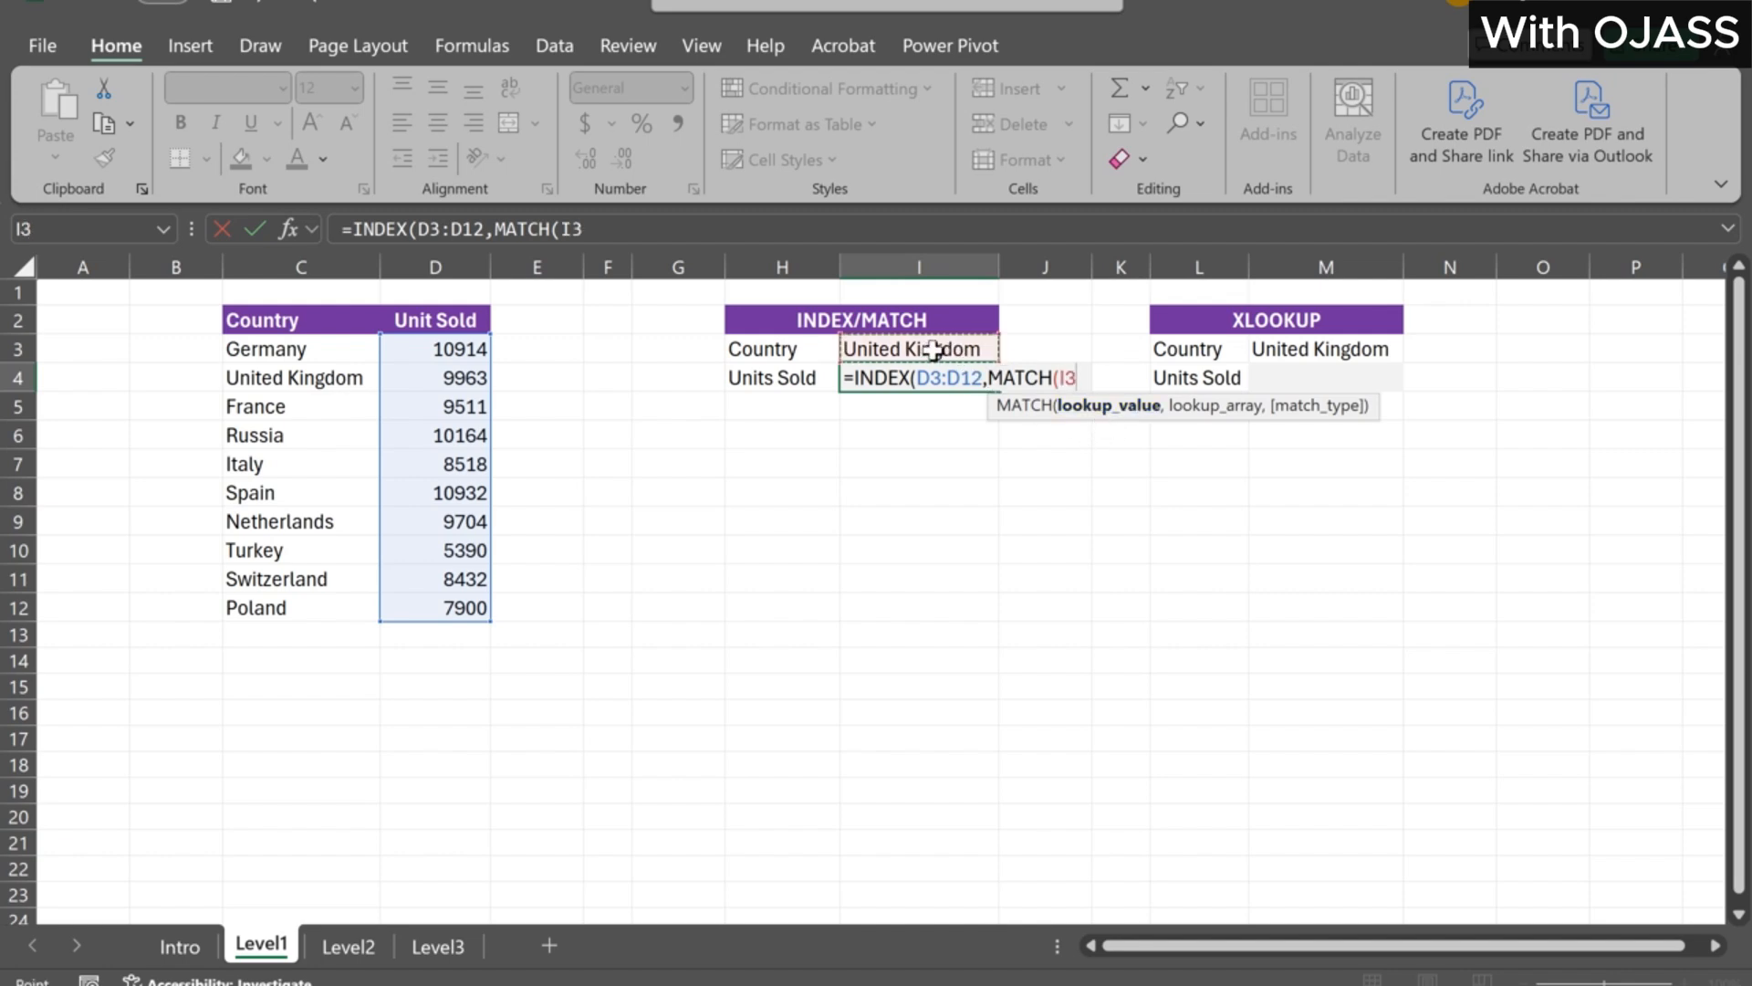
pyautogui.write(',')
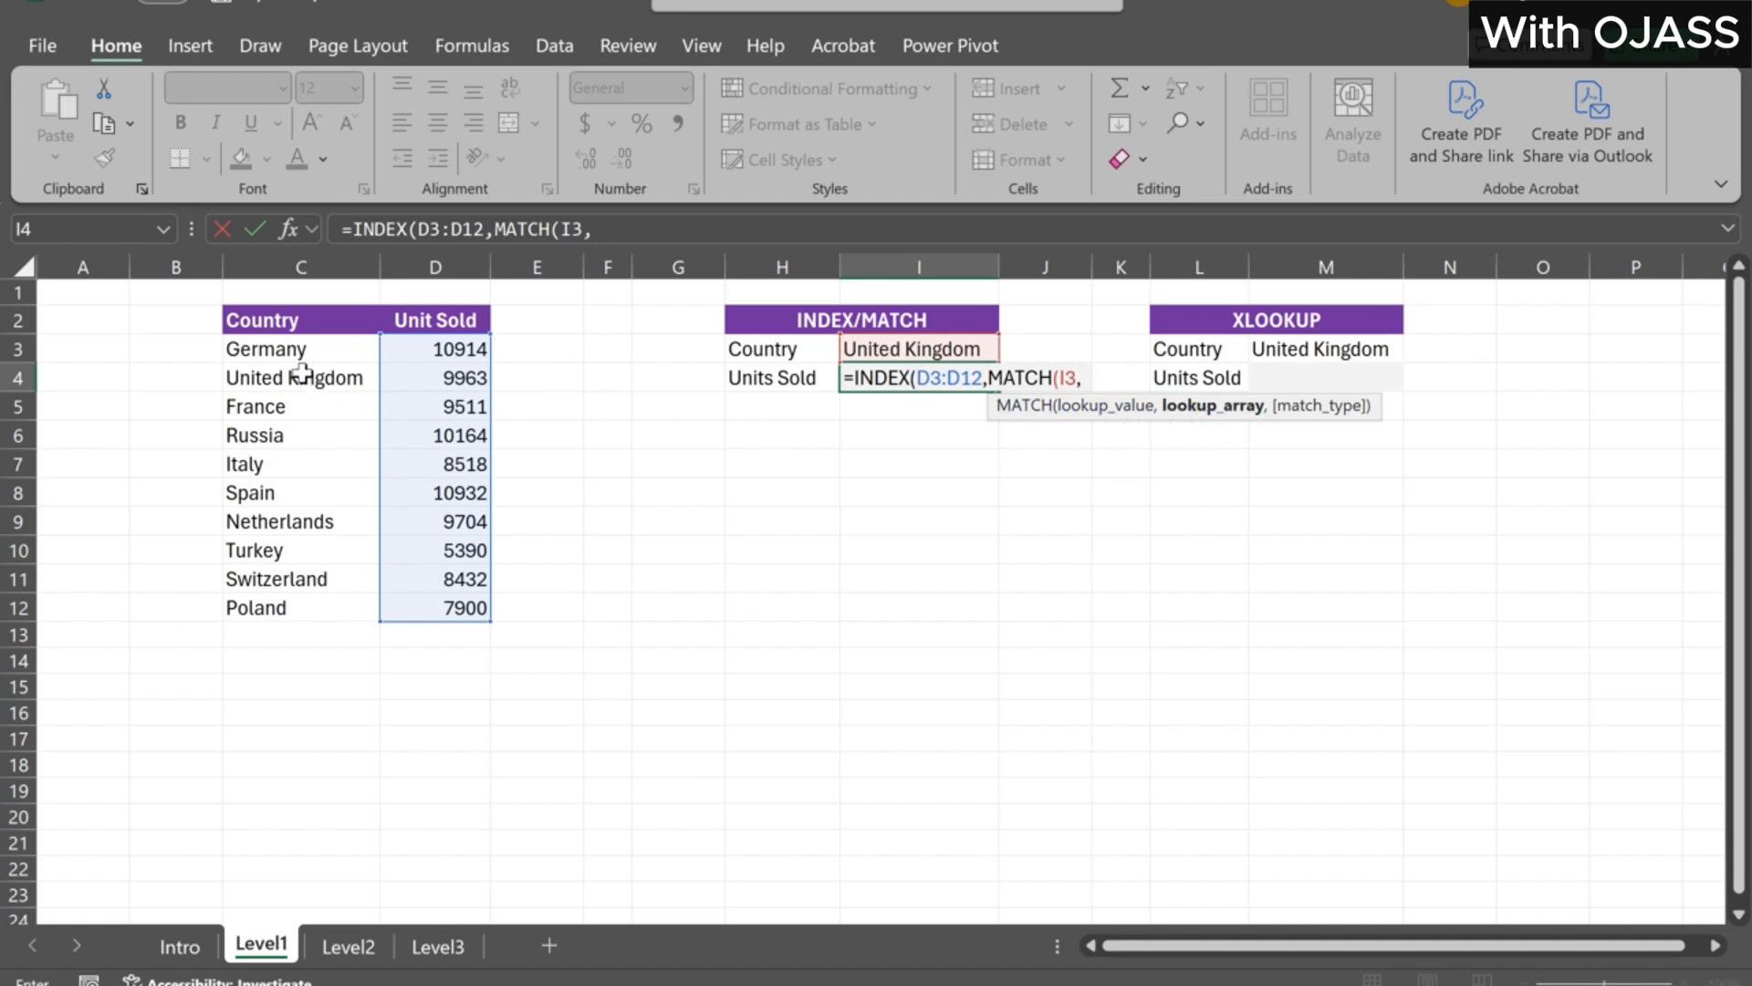
pyautogui.moveTo(293, 347); pyautogui.dragTo(268, 606)
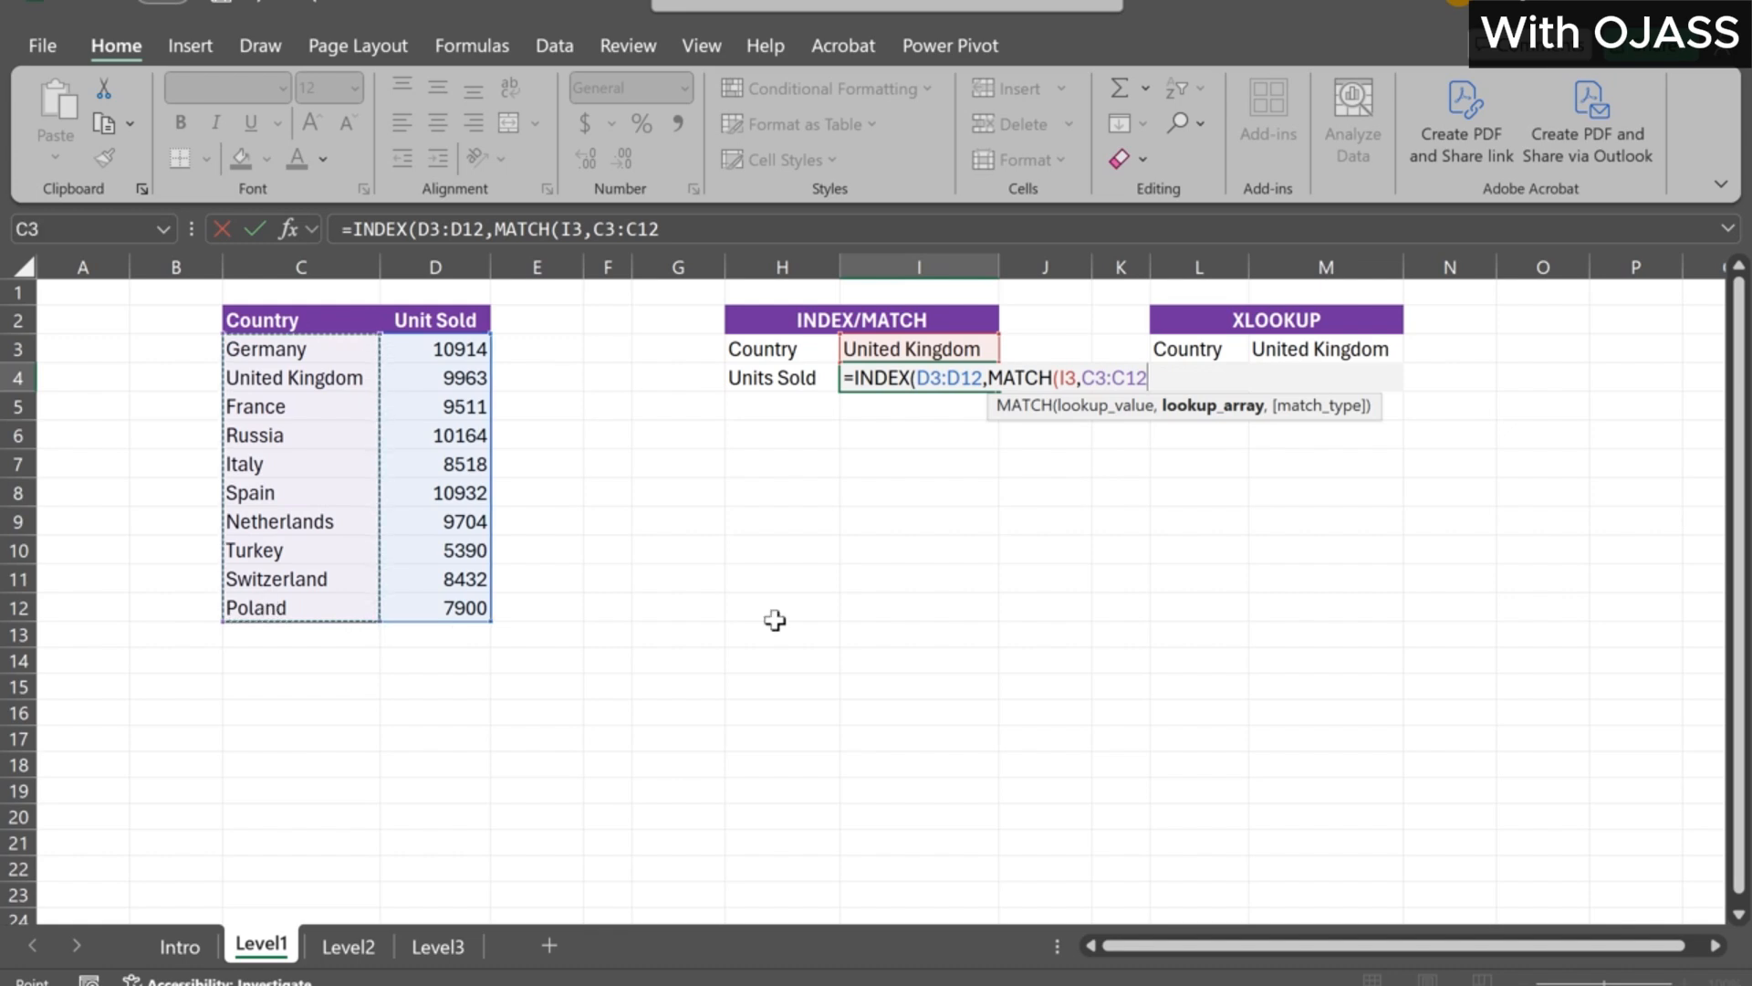
pyautogui.write(',')
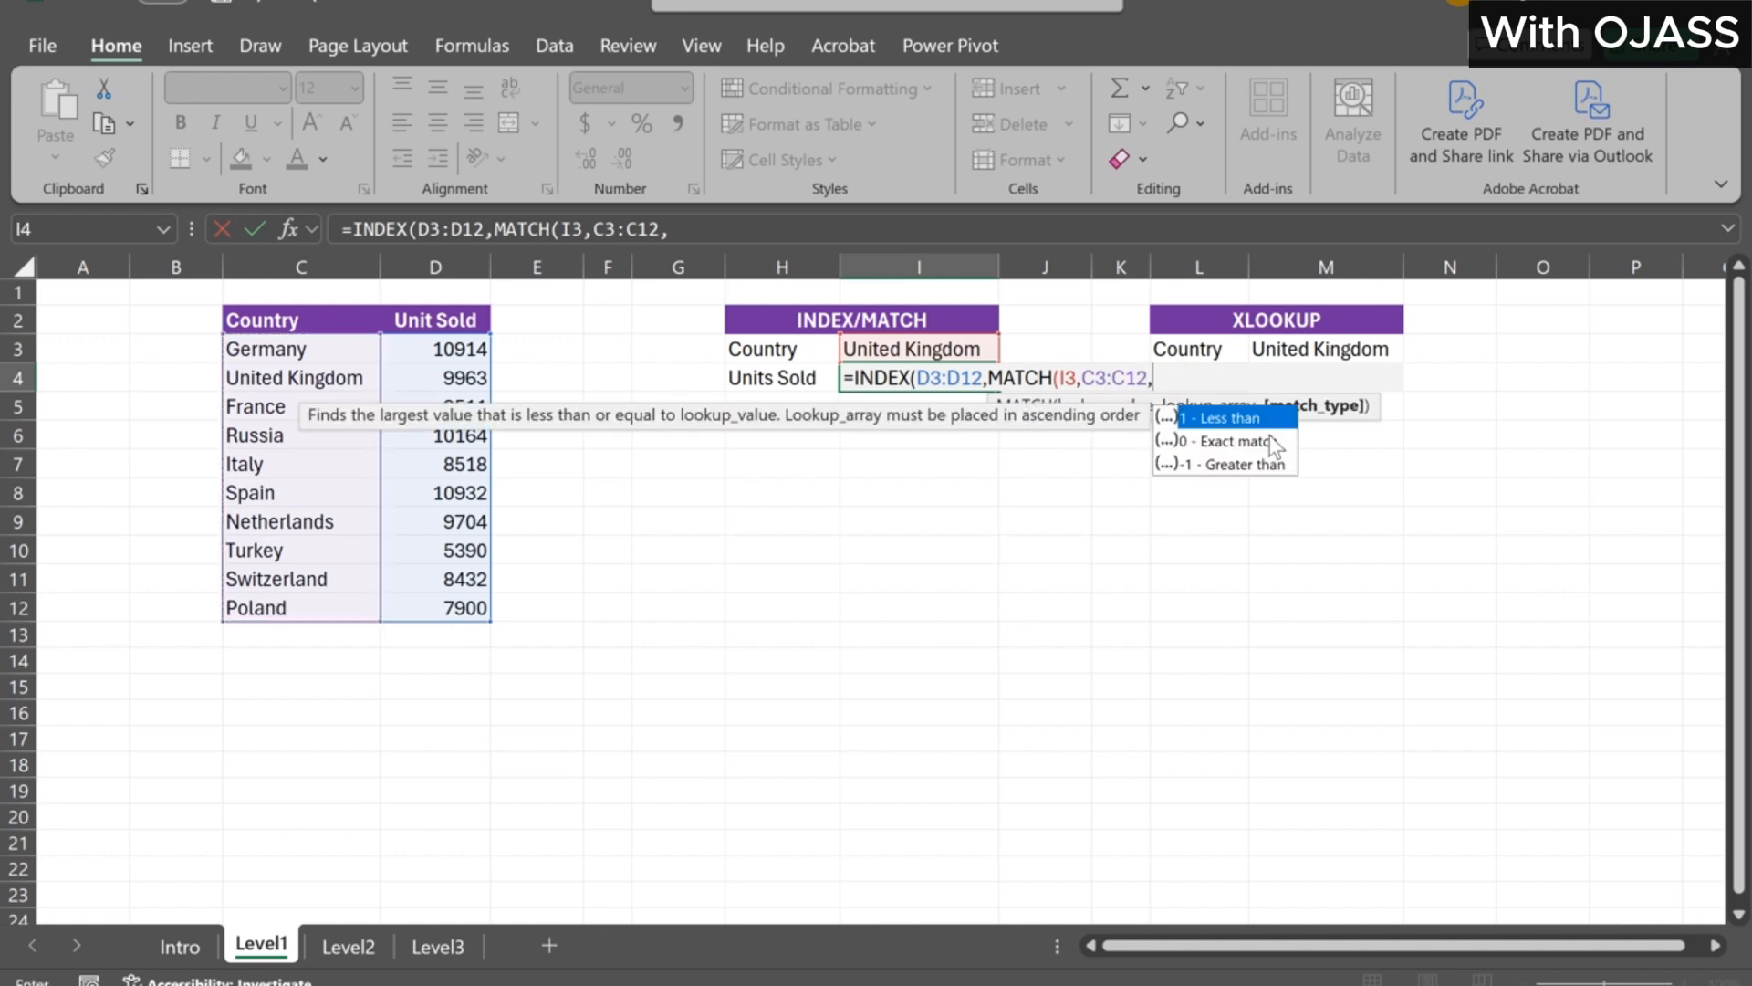
# Set MATCH to exact match (0) and enter the completed formula =INDEX(D3:D12,MATCH(I3,C3:C12,0)) in I4, accepting the closing-parenthesis correction
pyautogui.click(693, 231)
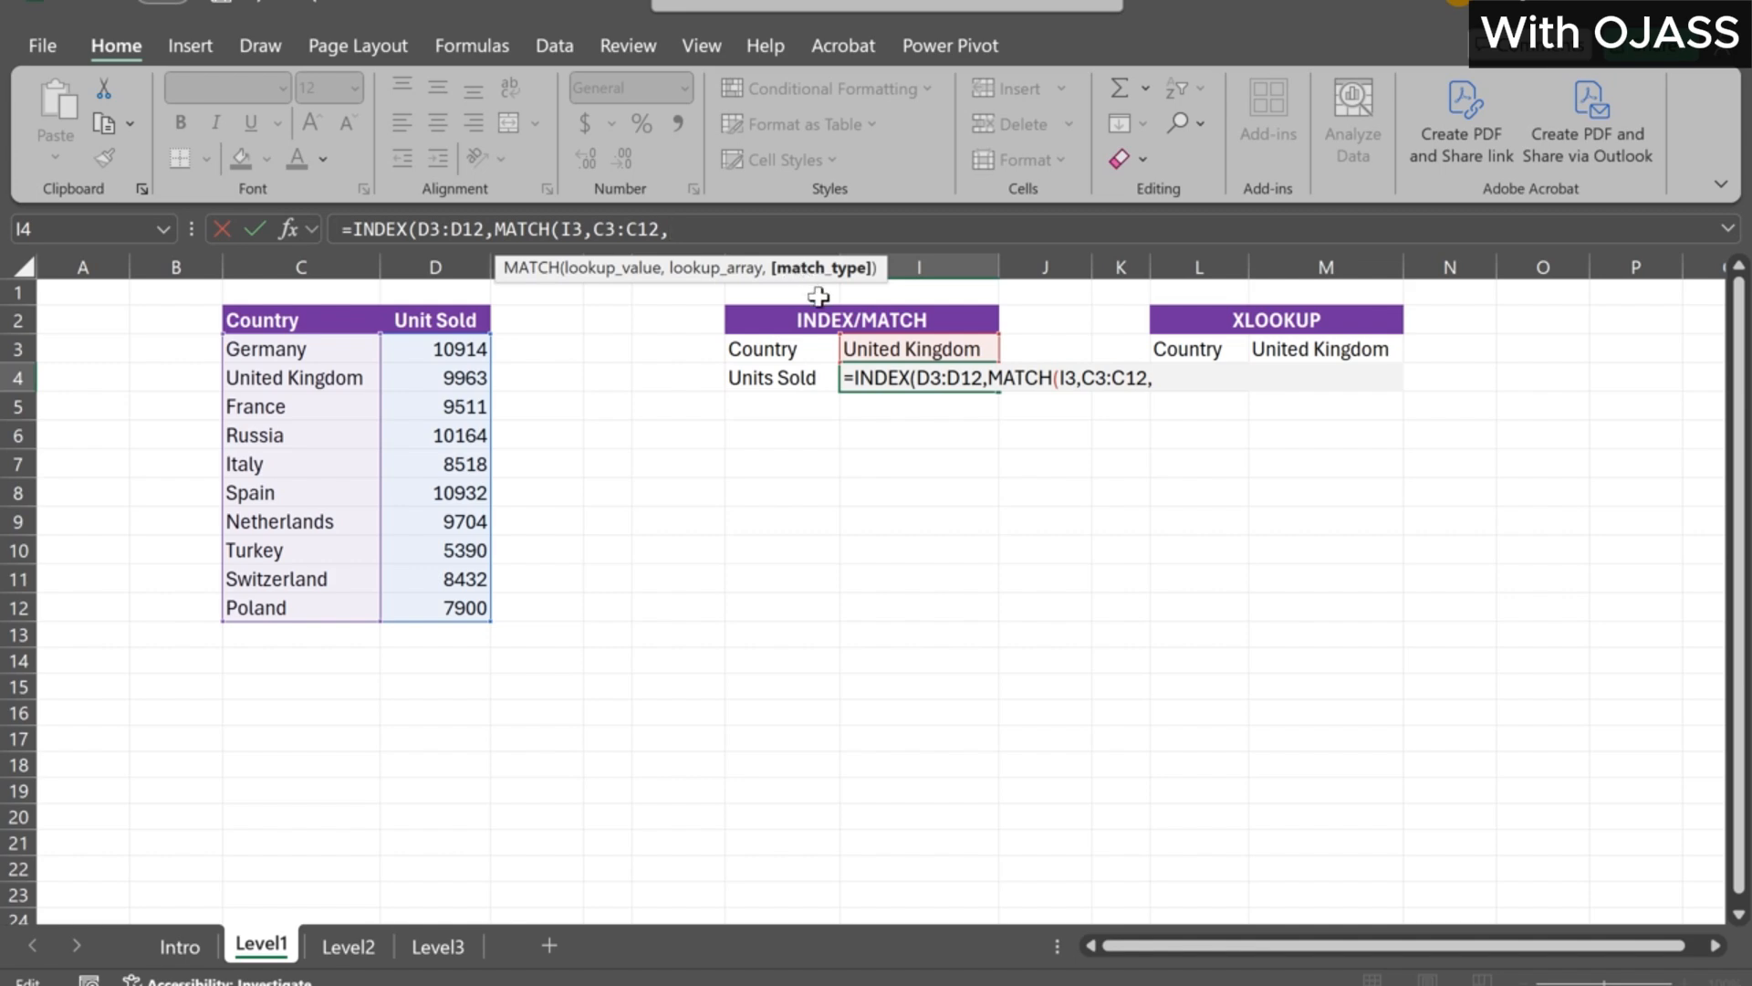
pyautogui.write('0')
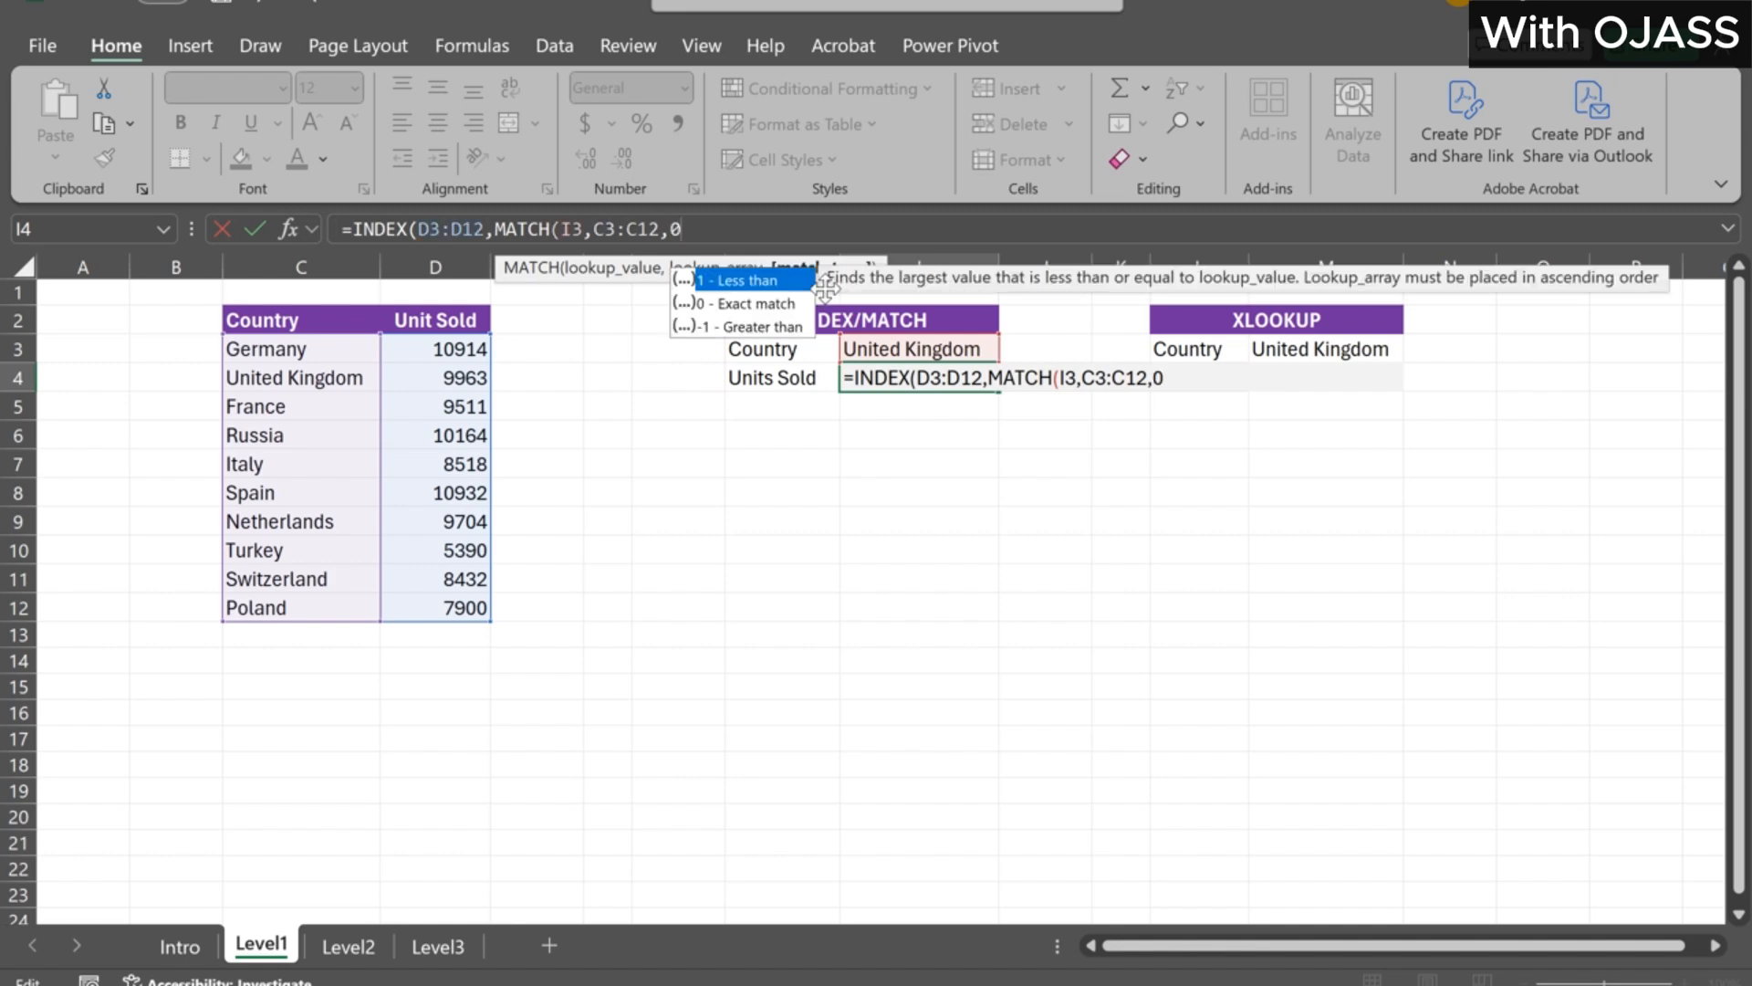
pyautogui.write(')')
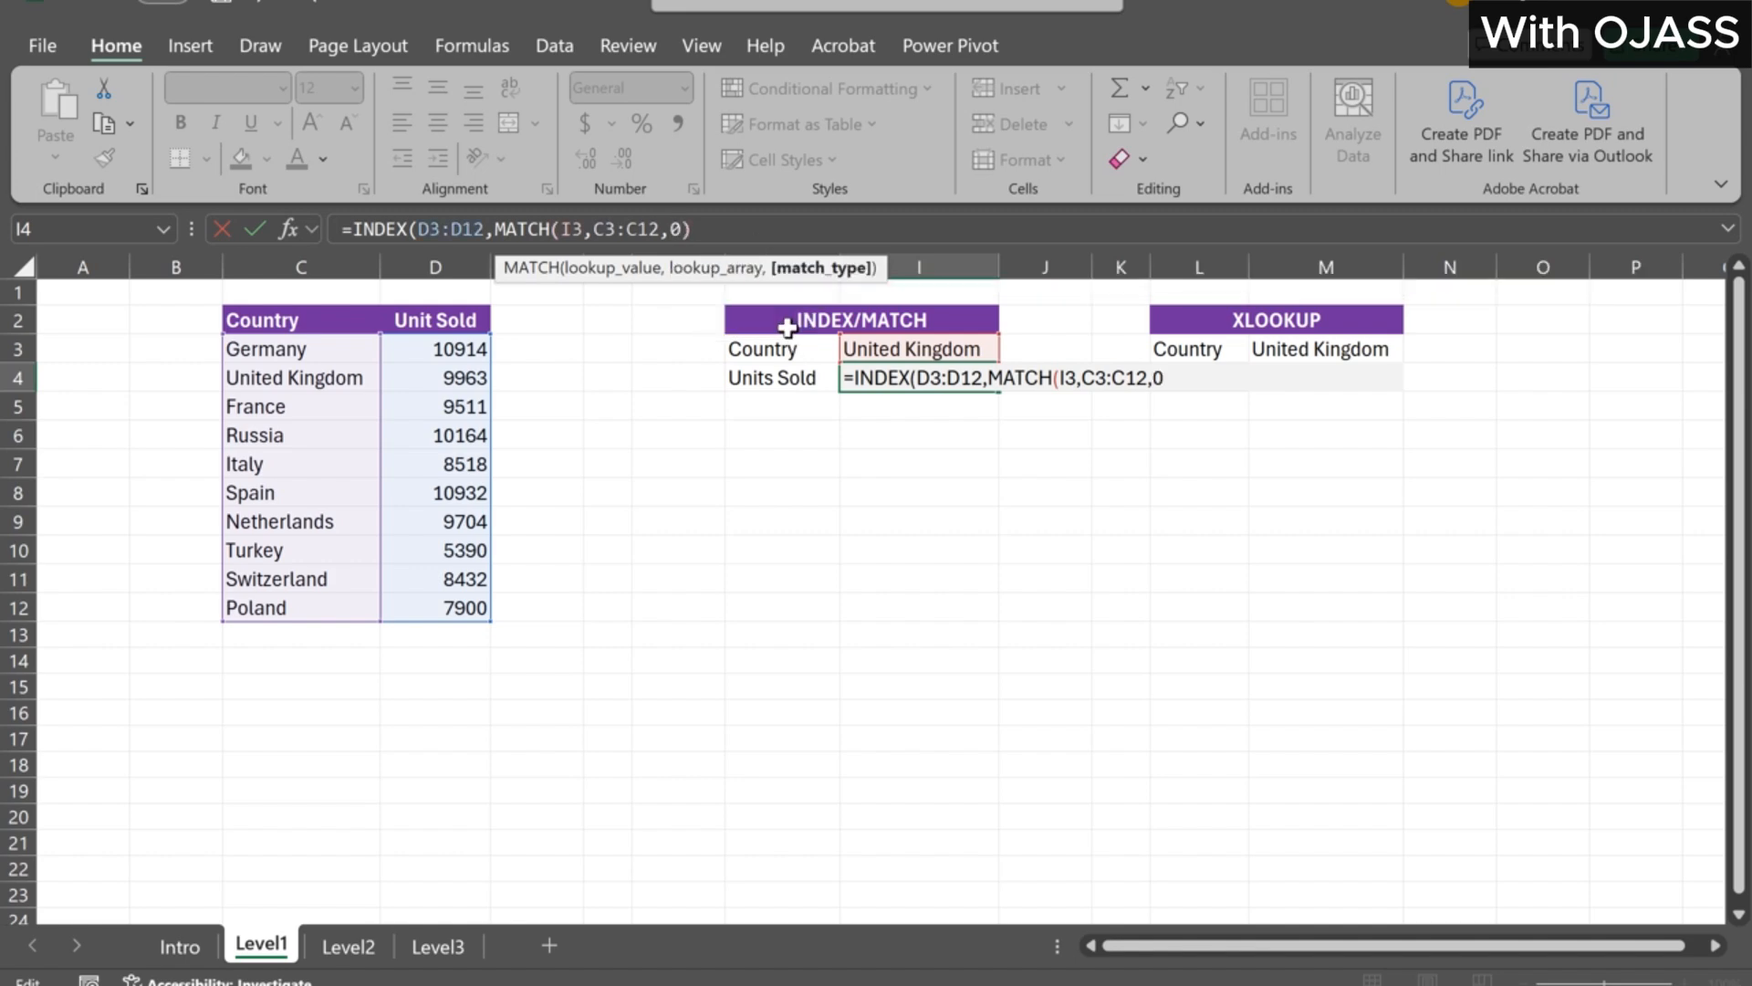
pyautogui.press('Return')
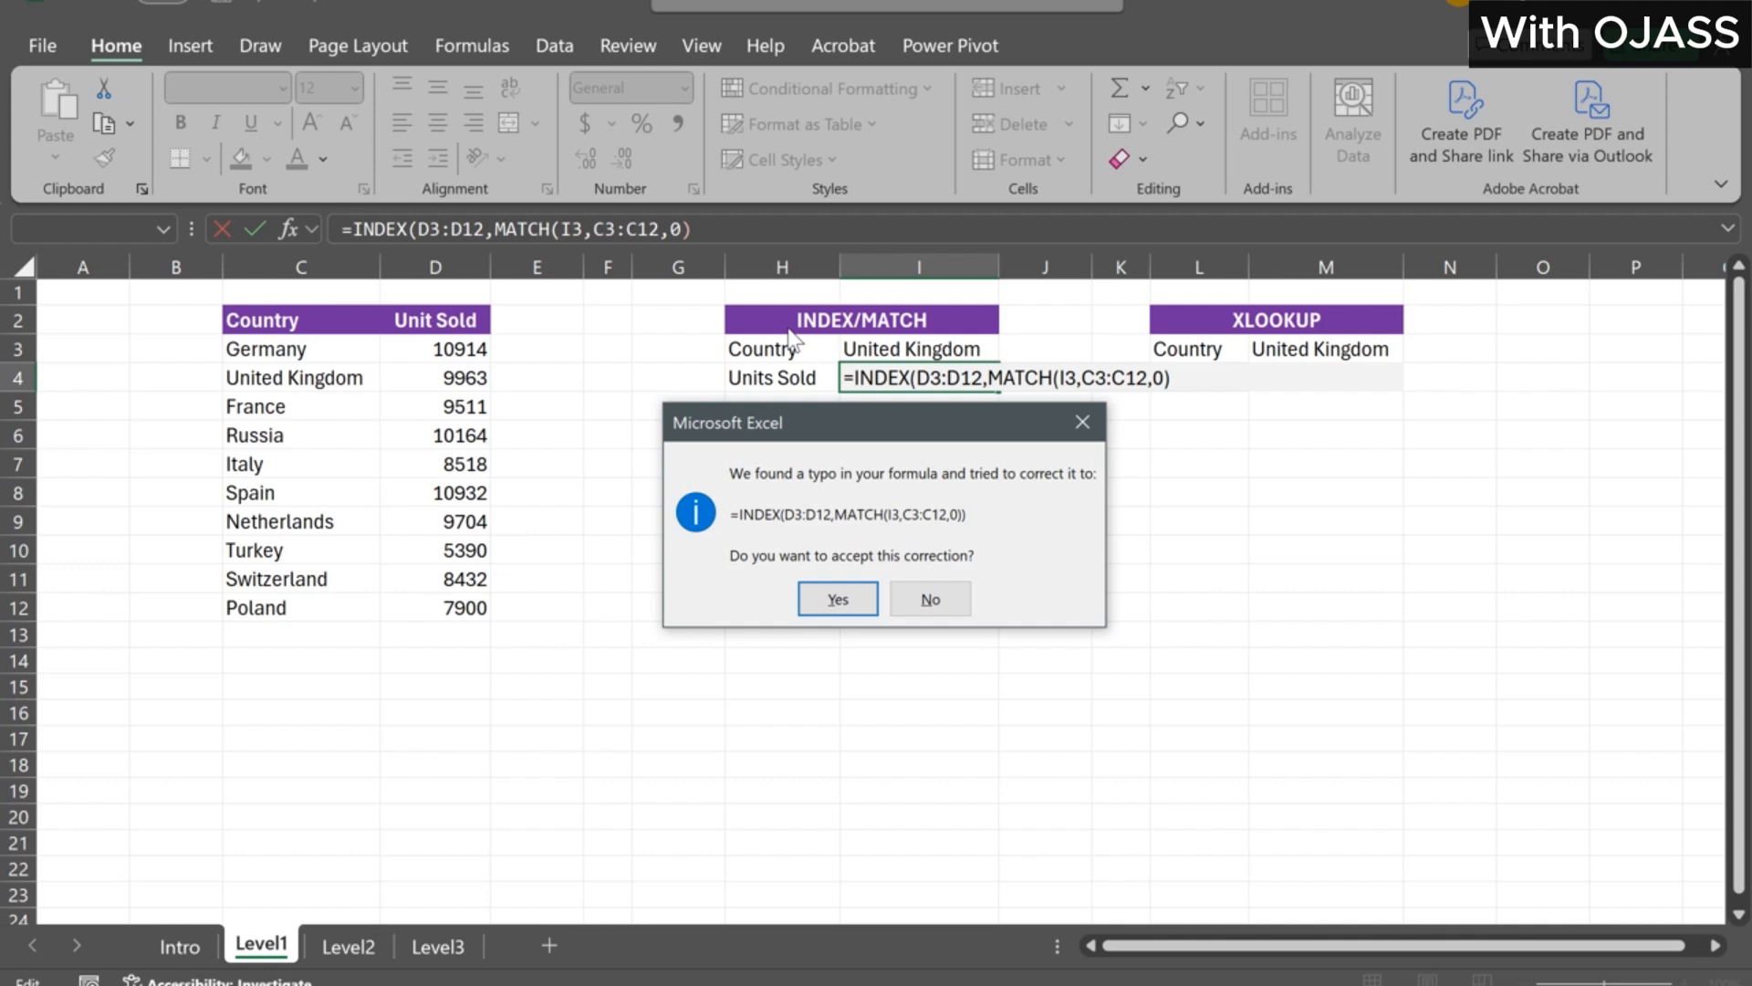
pyautogui.click(836, 602)
pyautogui.click(935, 378)
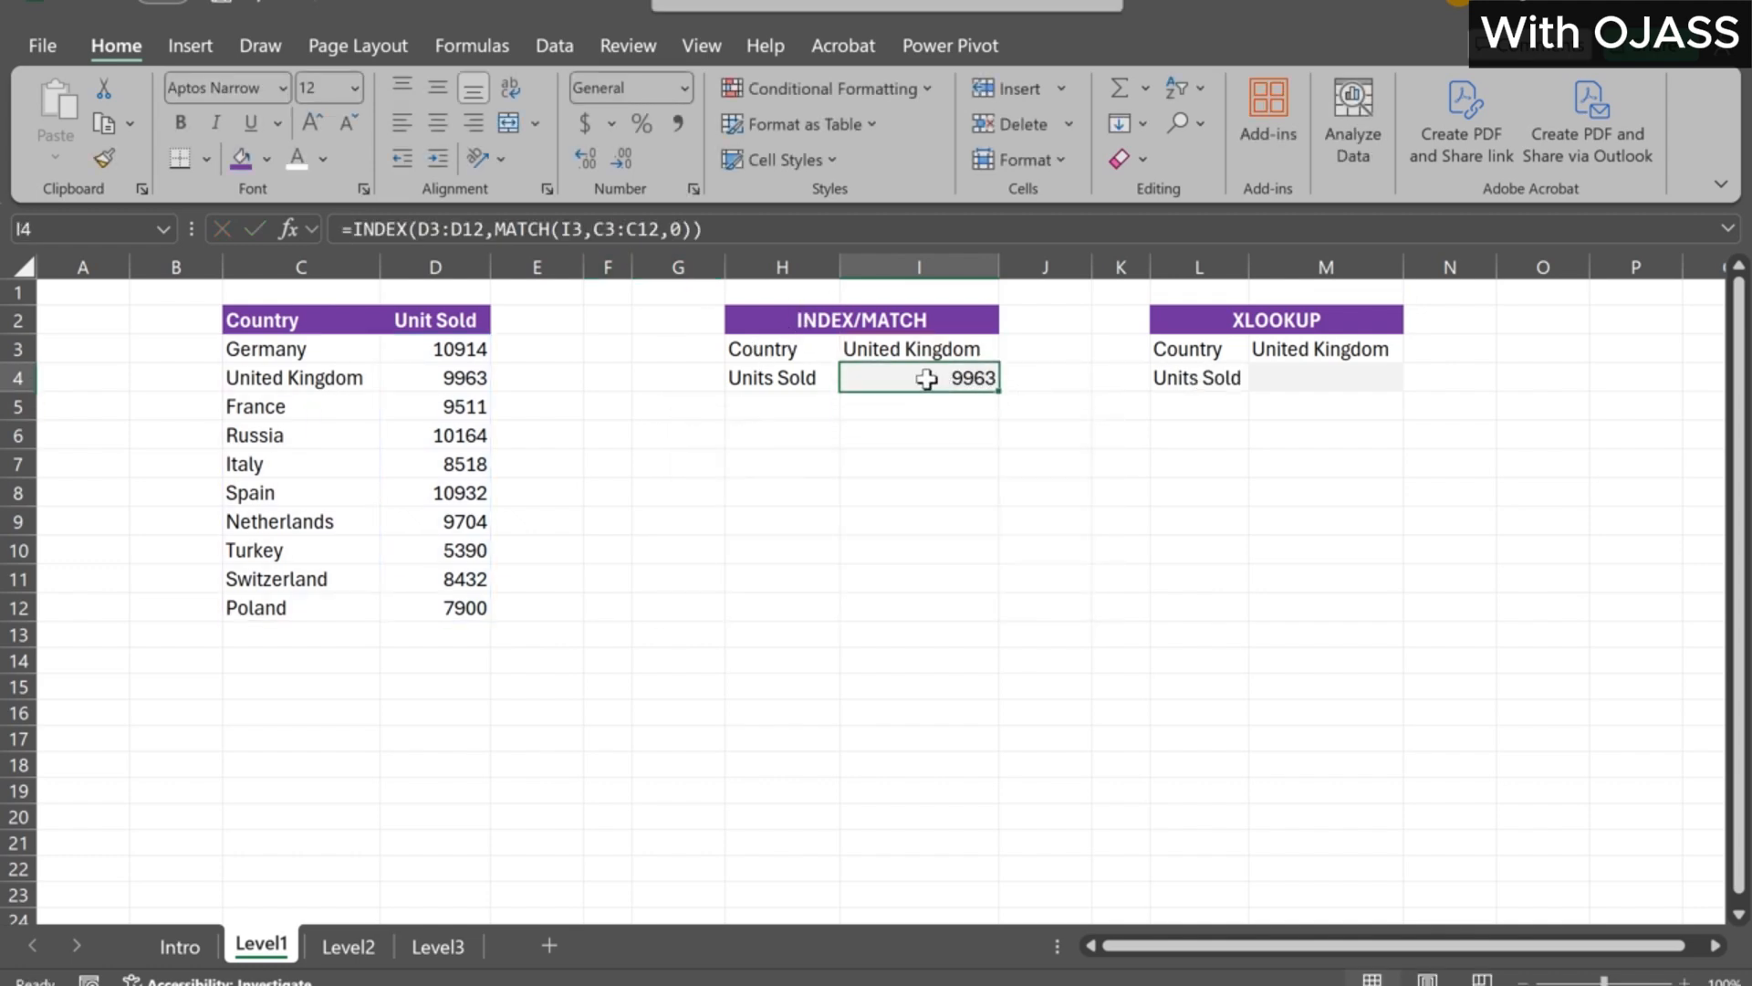
pyautogui.press('Down')
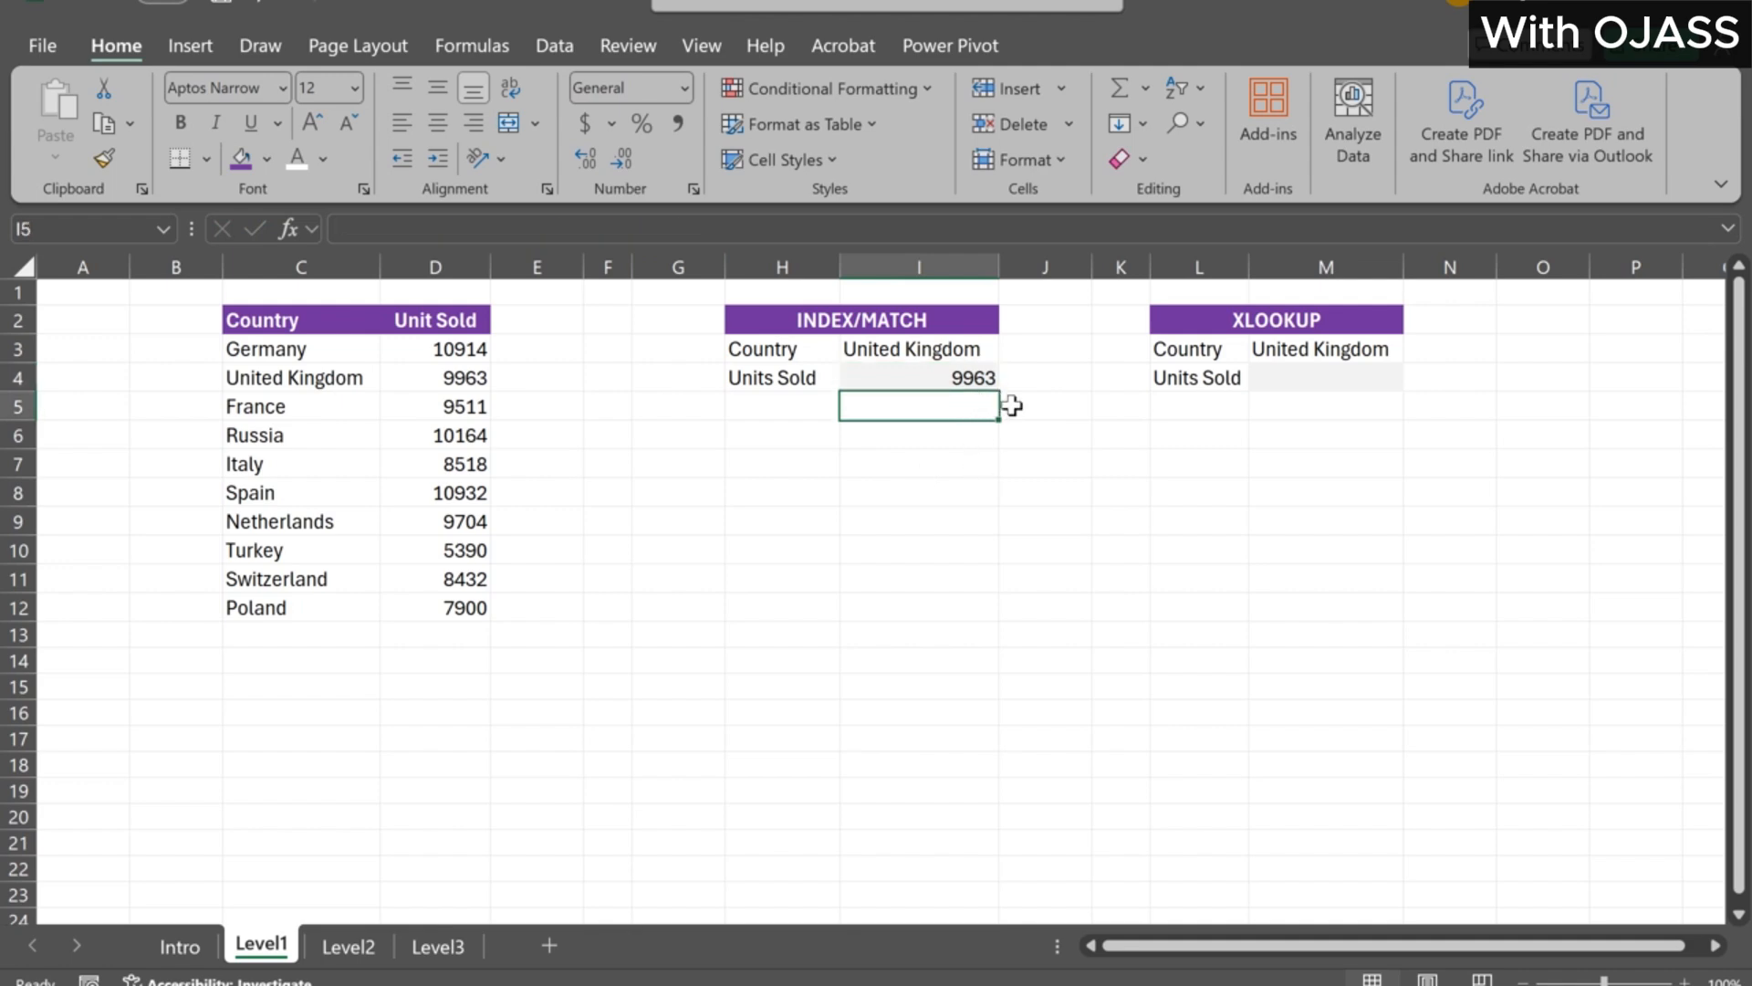
# Start an XLOOKUP formula in the XLOOKUP table's Units Sold cell M4, using the country in M3 as the lookup value
pyautogui.click(1326, 378)
pyautogui.click(1271, 319)
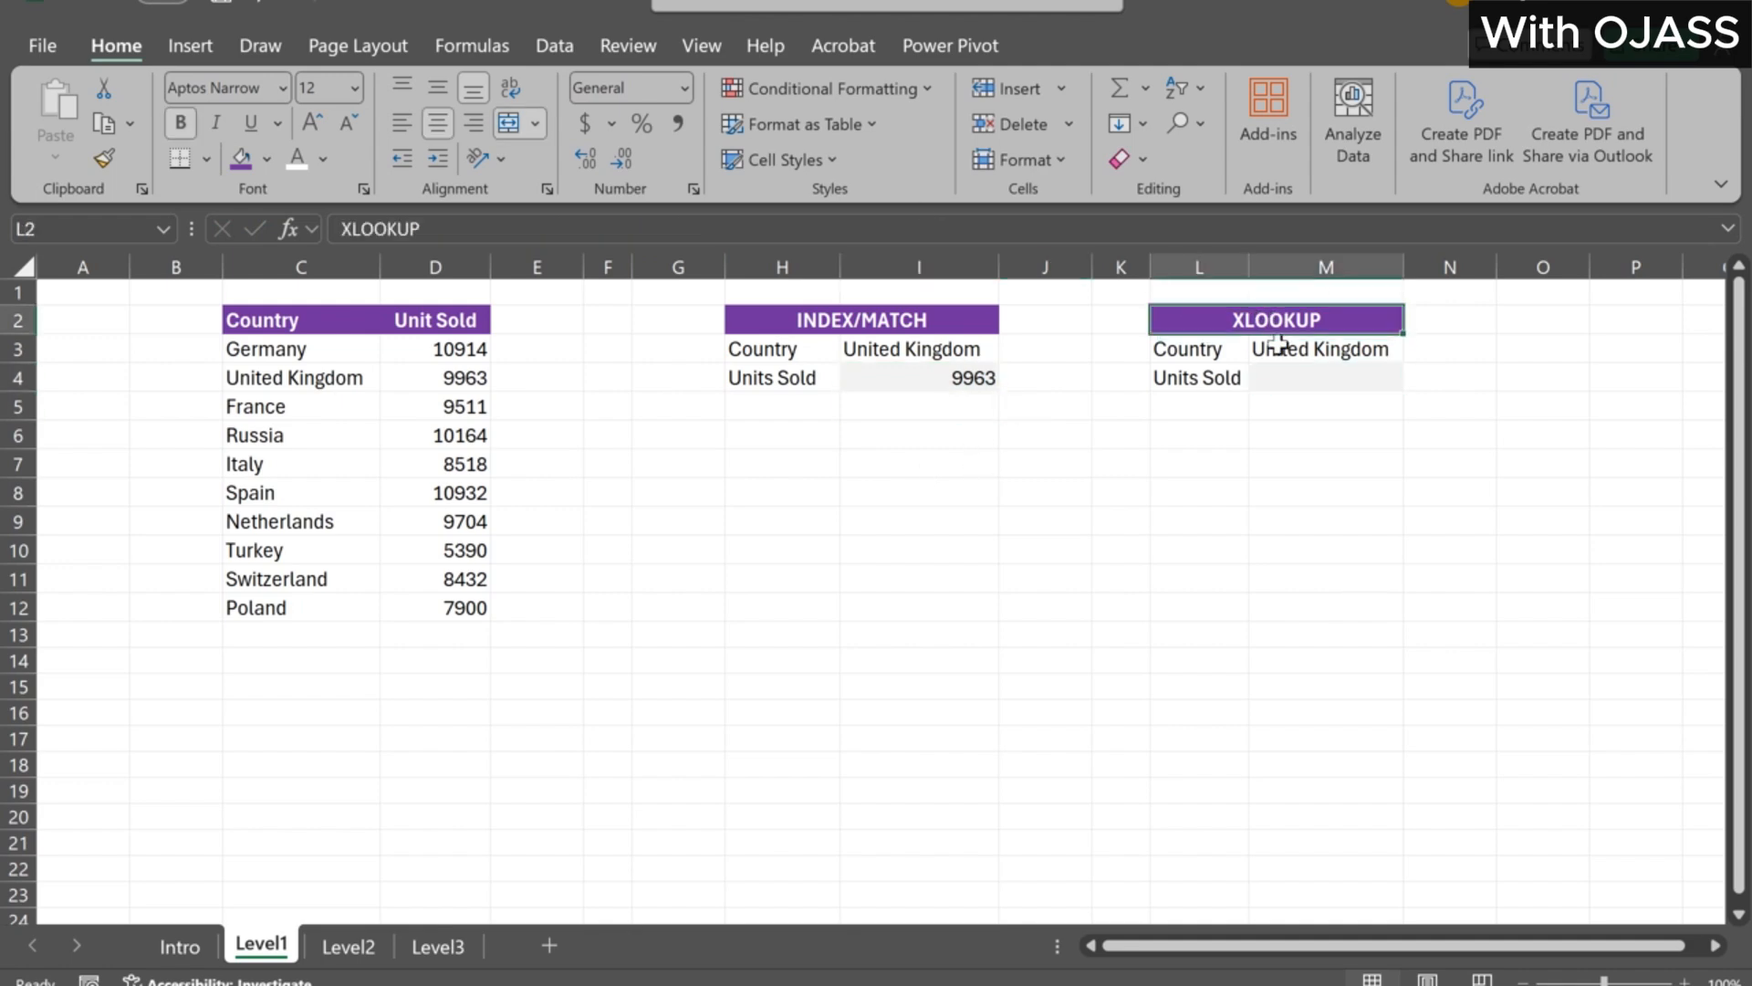
pyautogui.click(1305, 375)
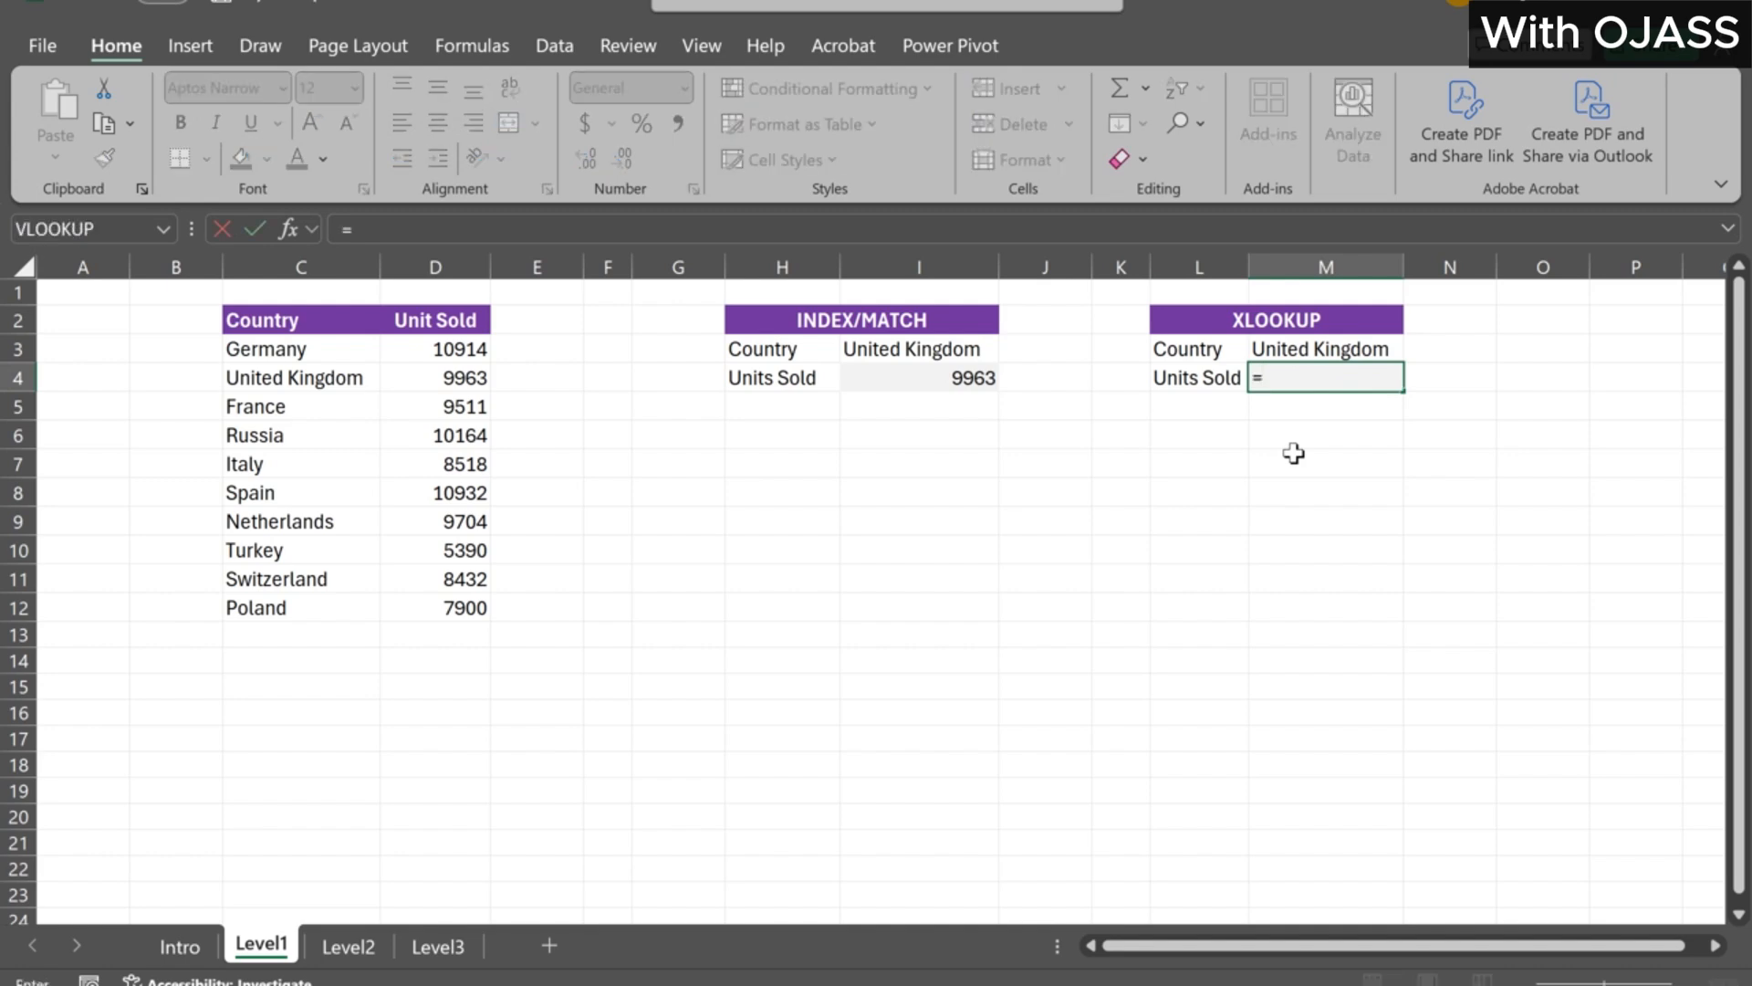
pyautogui.write('=xloo')
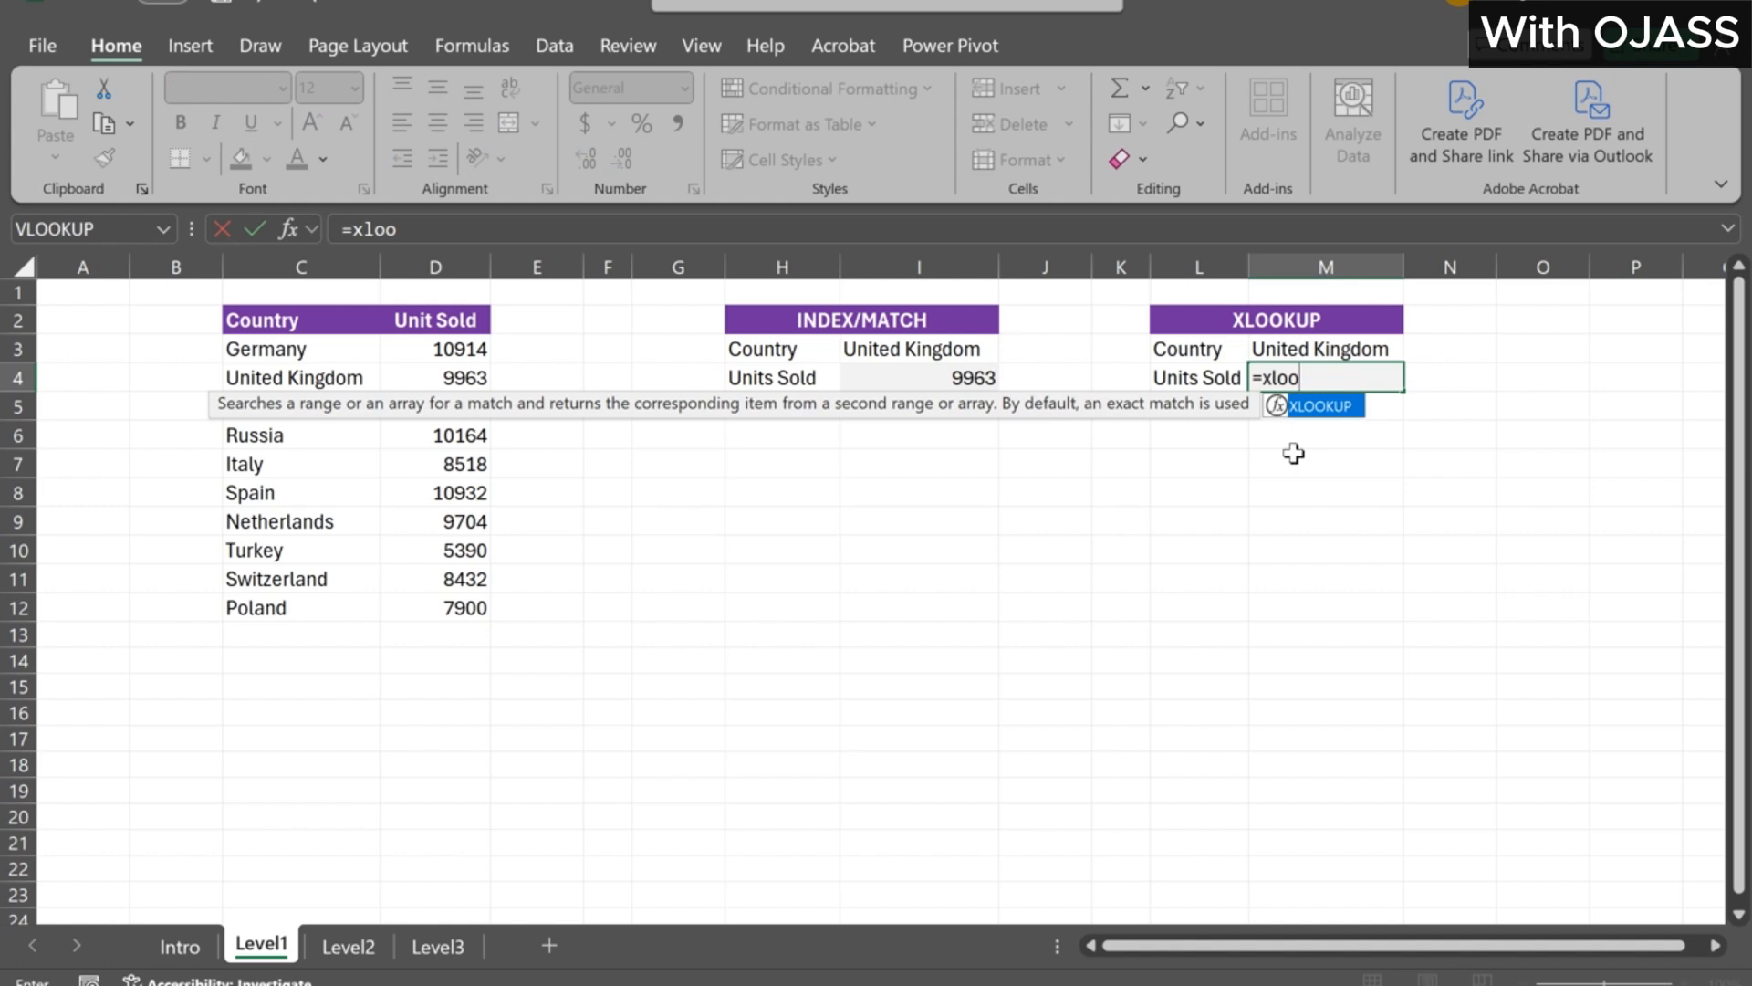
pyautogui.press('Tab')
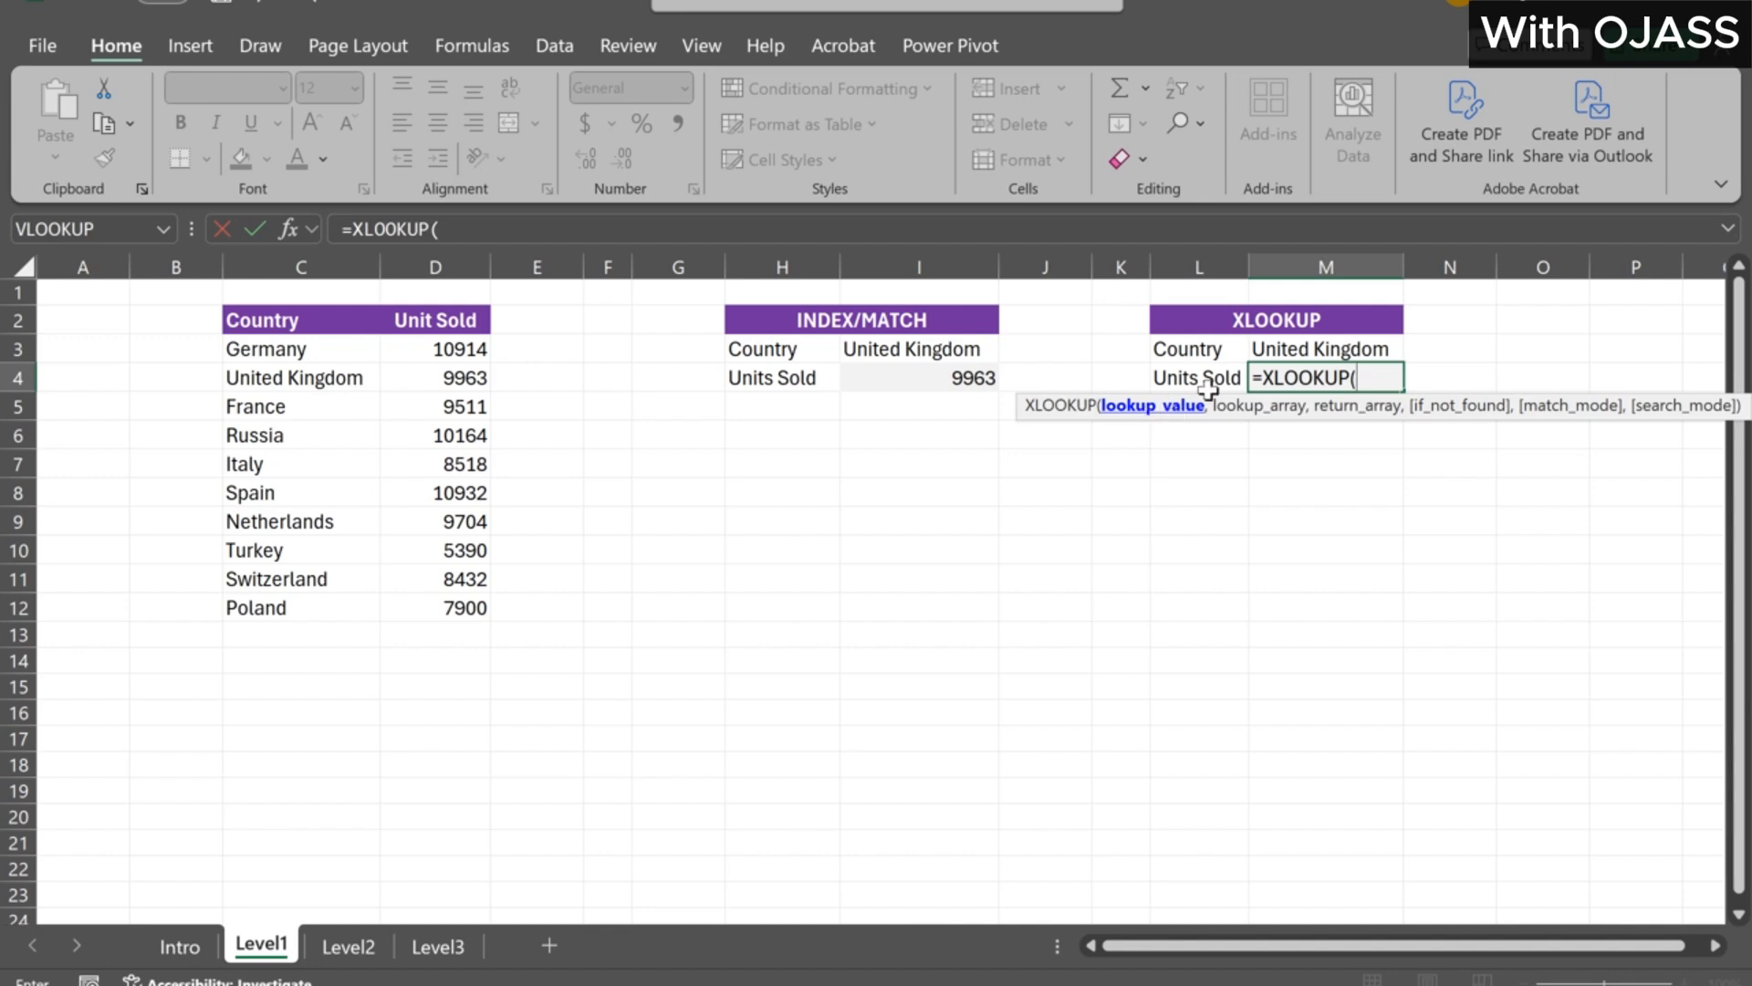
pyautogui.click(1295, 350)
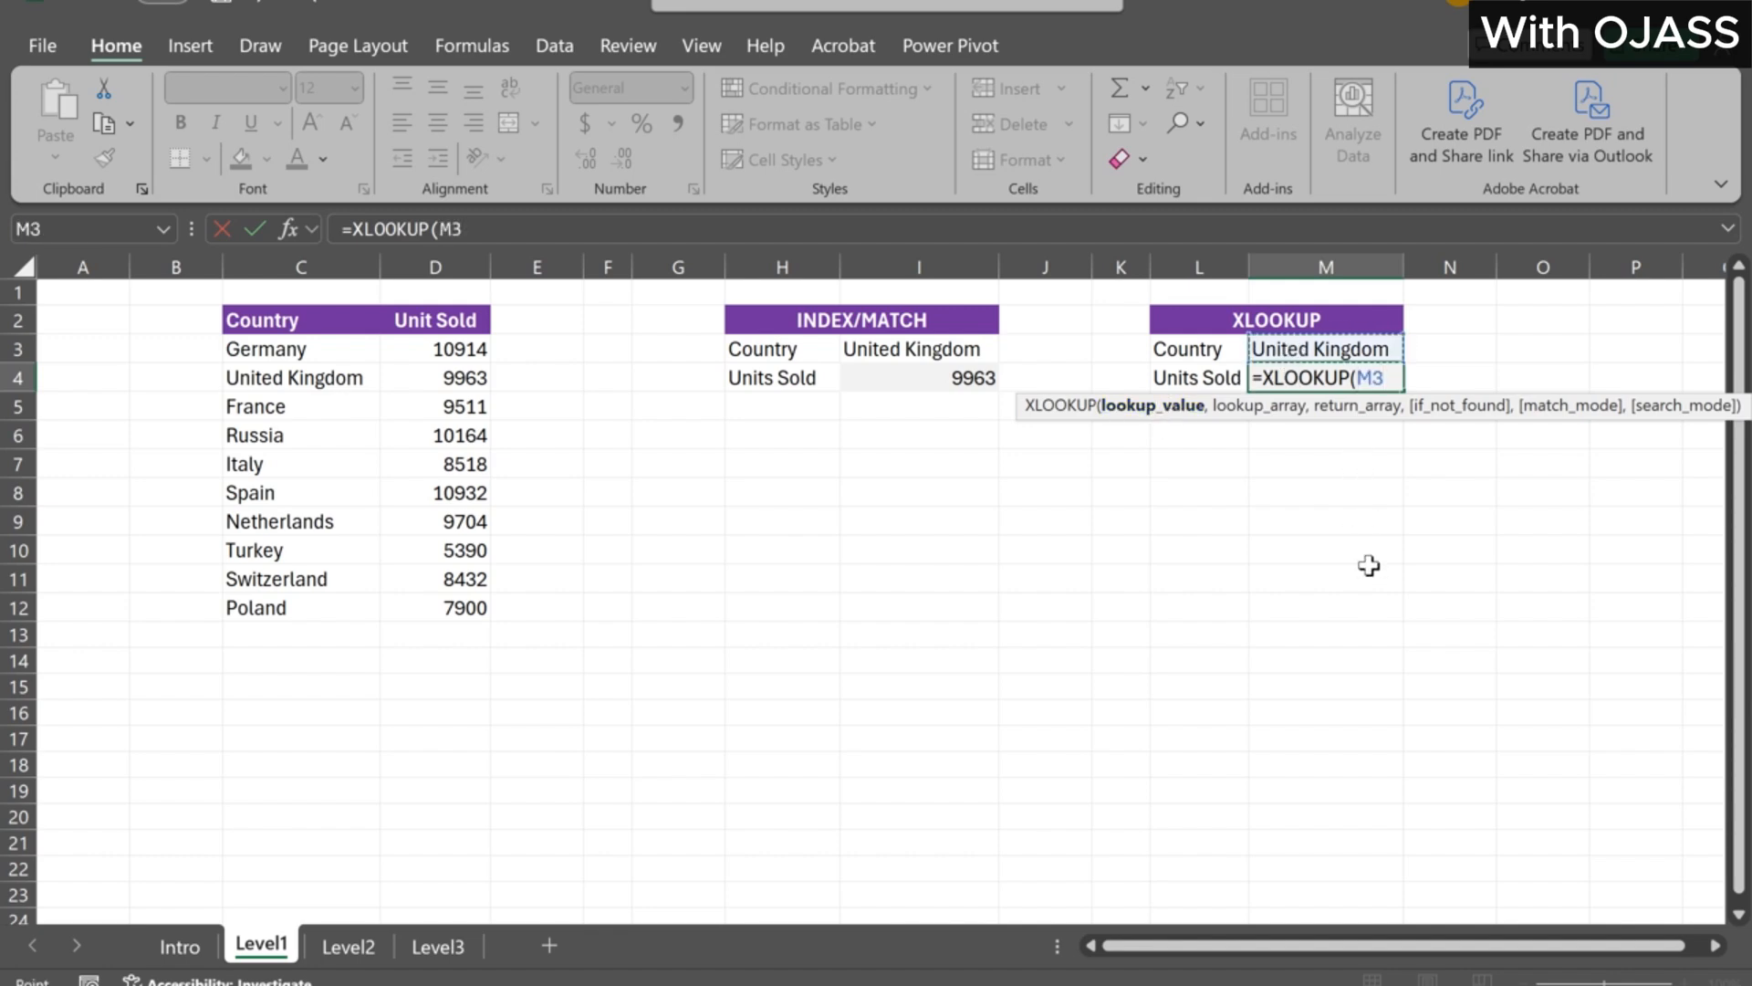
pyautogui.write(',')
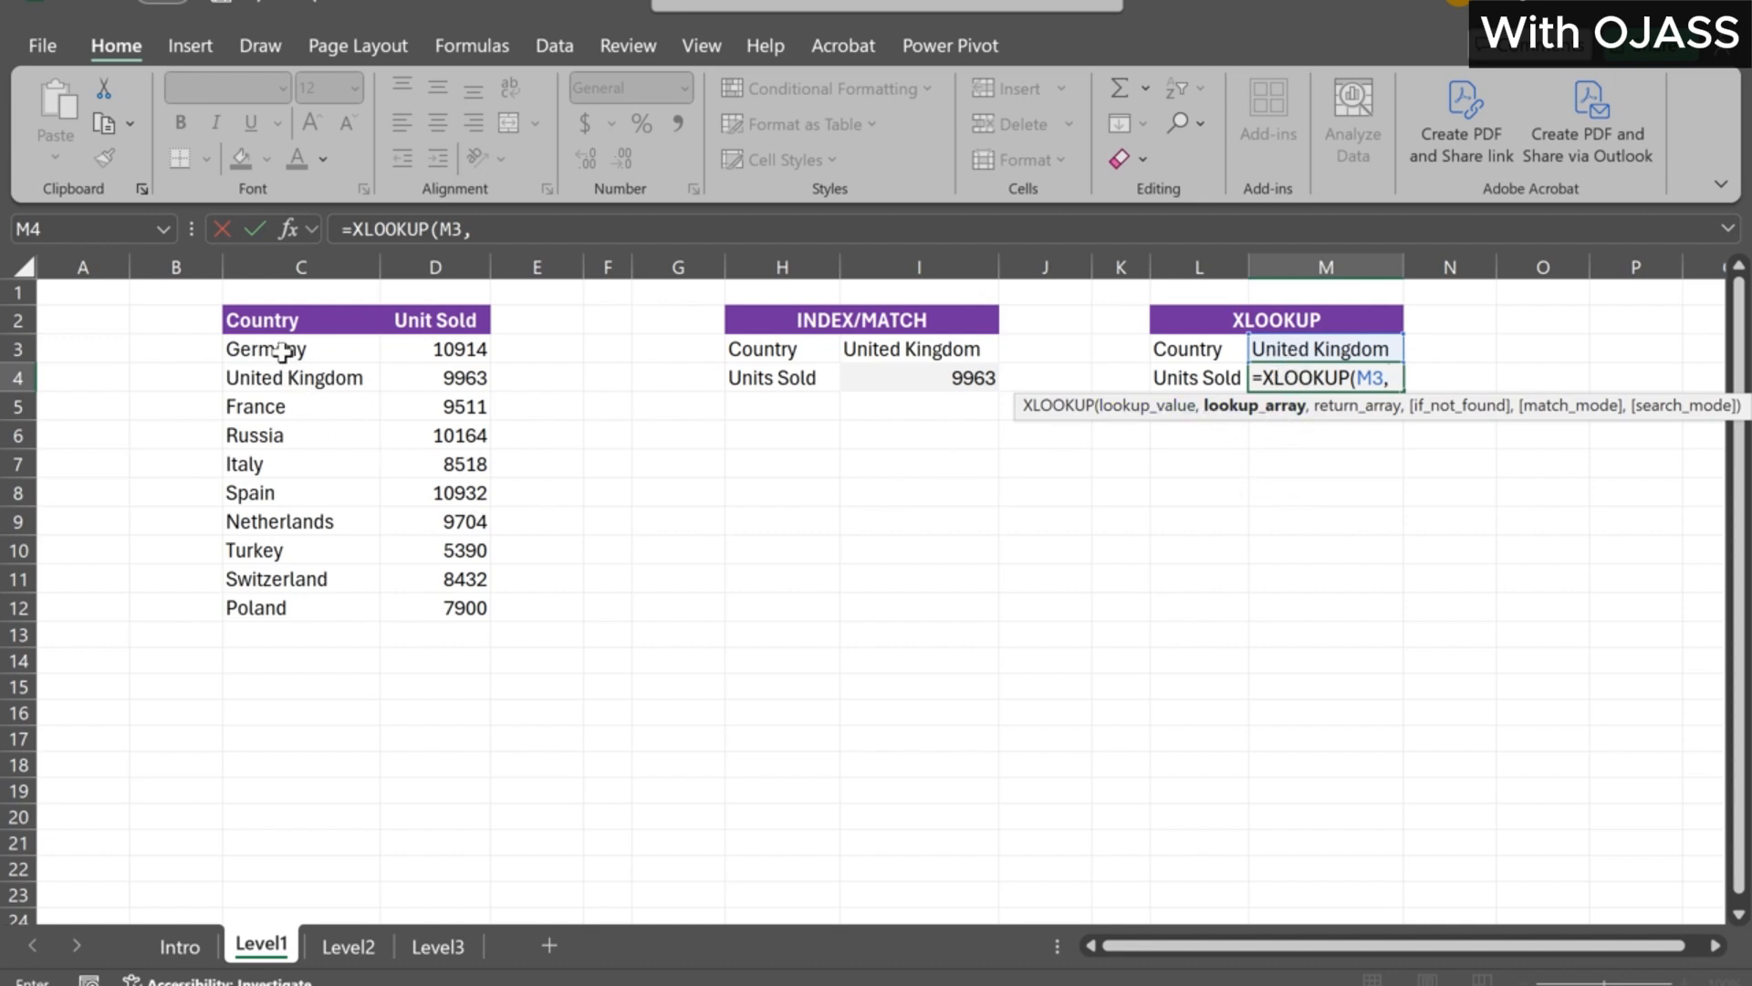
# Give the XLOOKUP formula in M4 the Country range C3:C12 as lookup array and the Unit Sold range D3:D12 as return array
pyautogui.moveTo(285, 348); pyautogui.dragTo(242, 606)
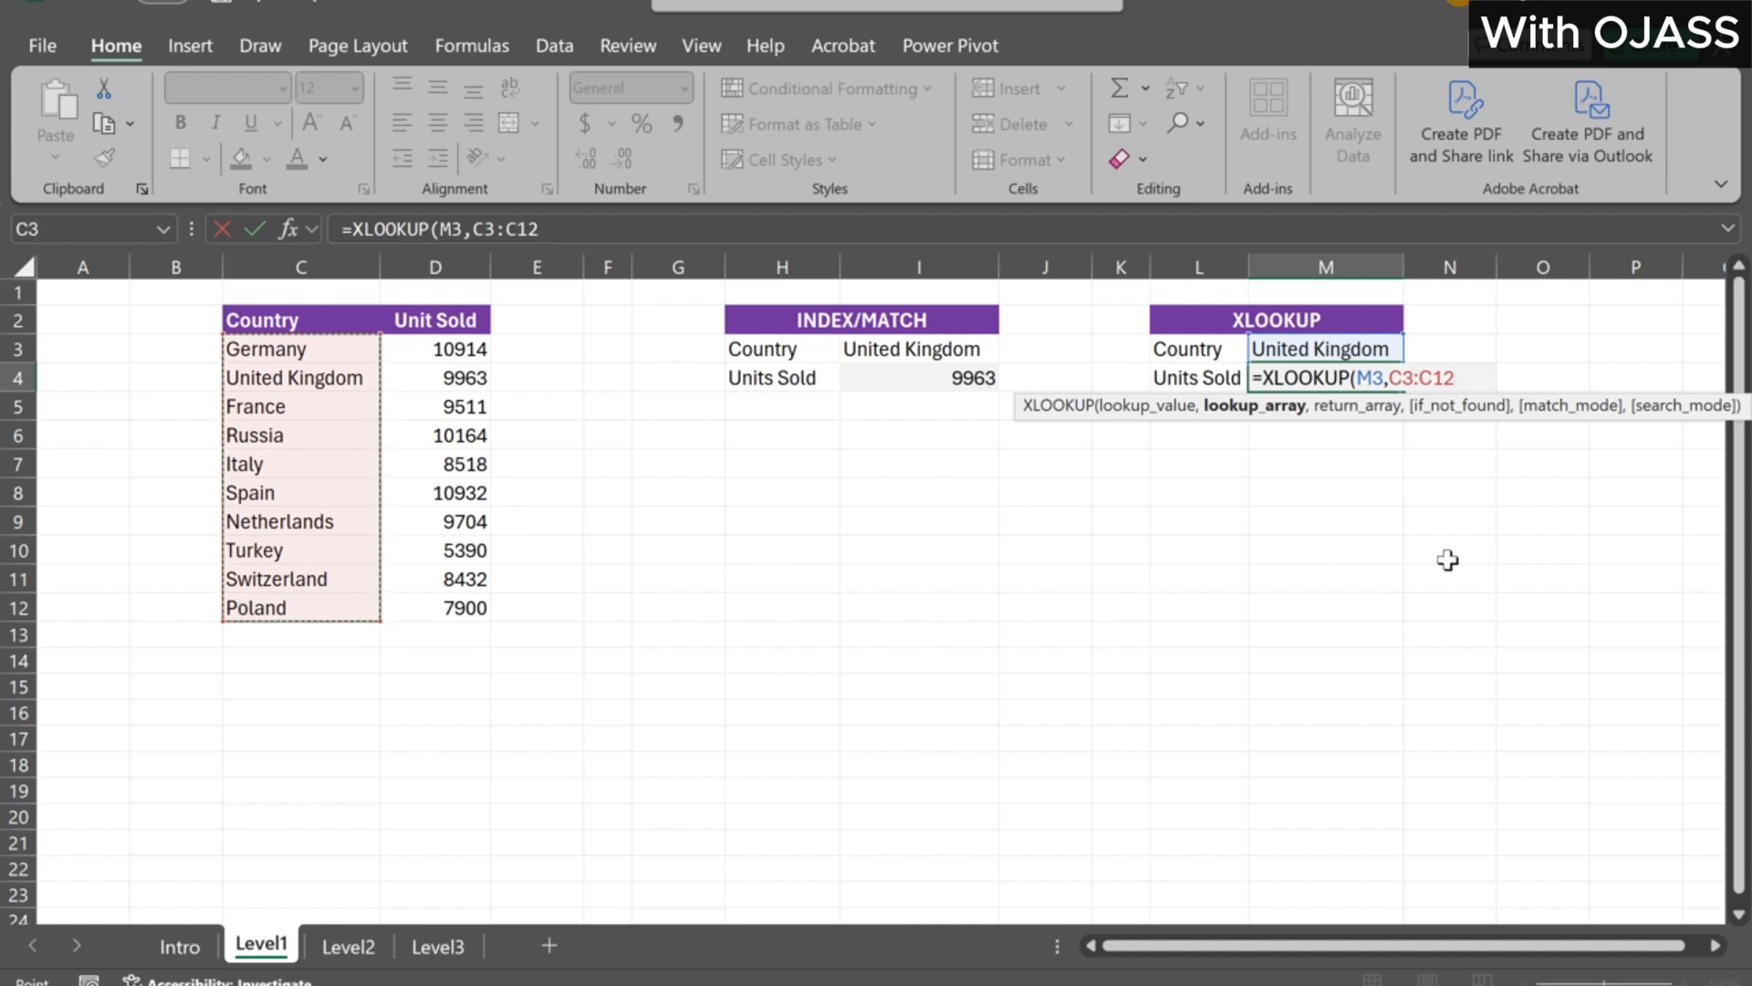
pyautogui.write(',')
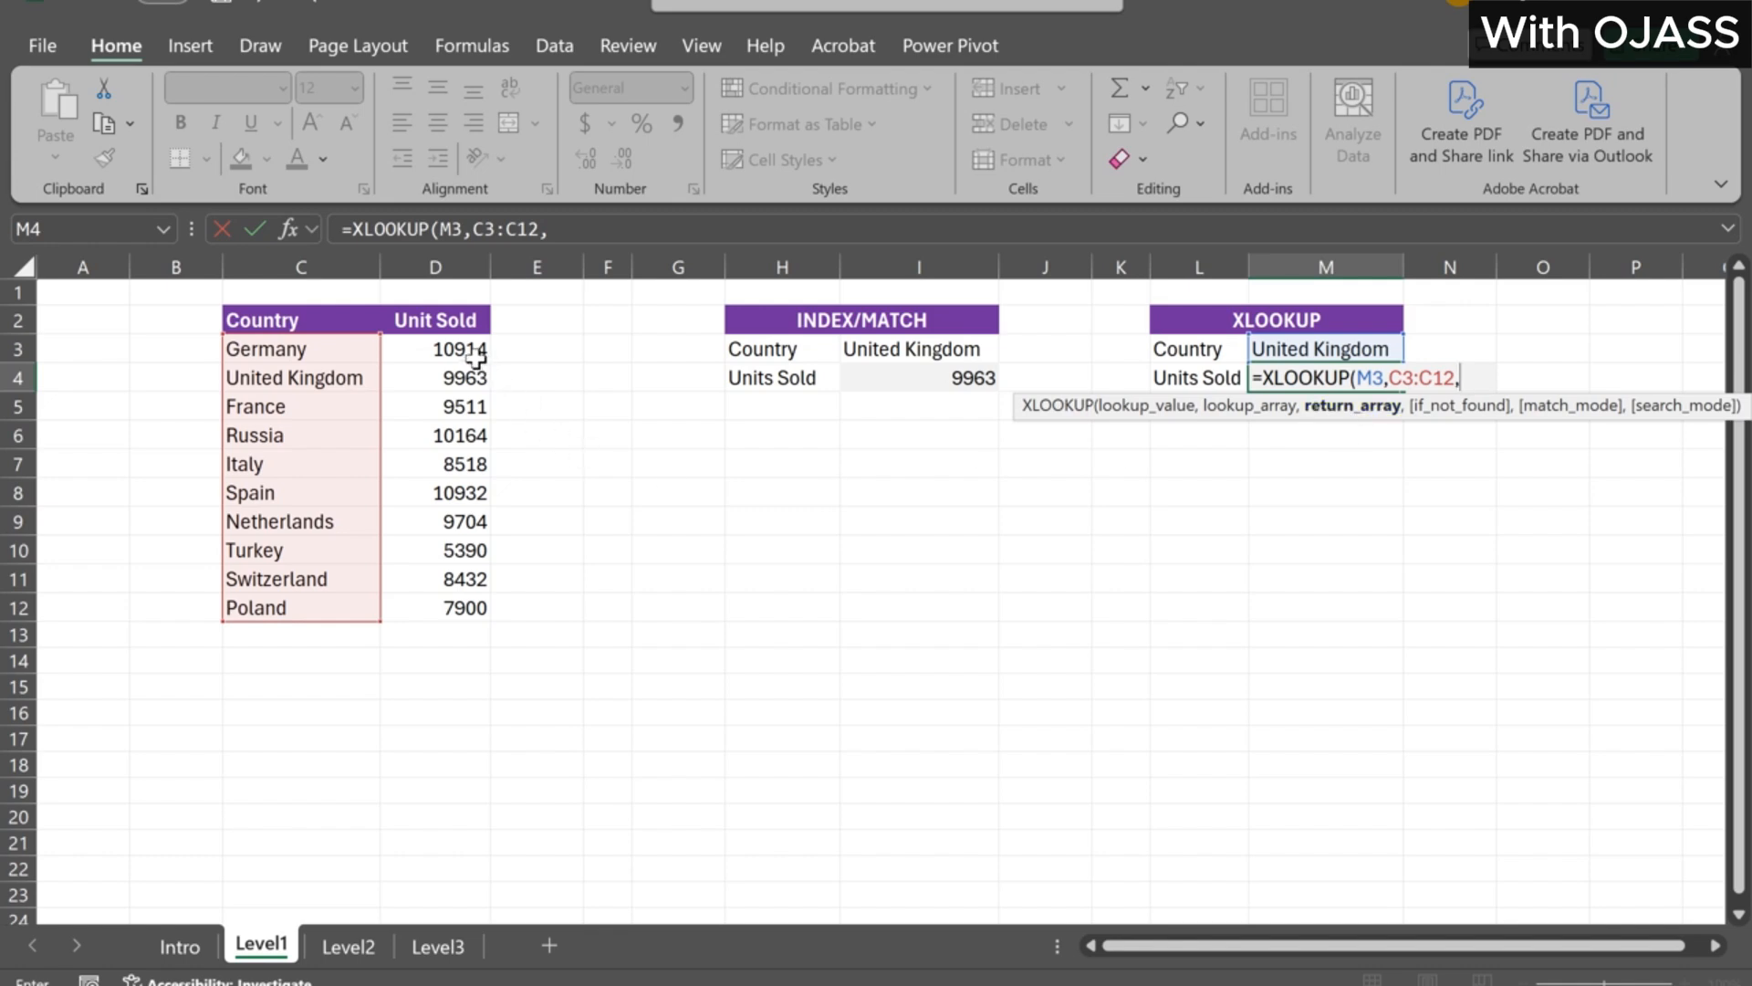
pyautogui.moveTo(456, 347); pyautogui.dragTo(474, 602)
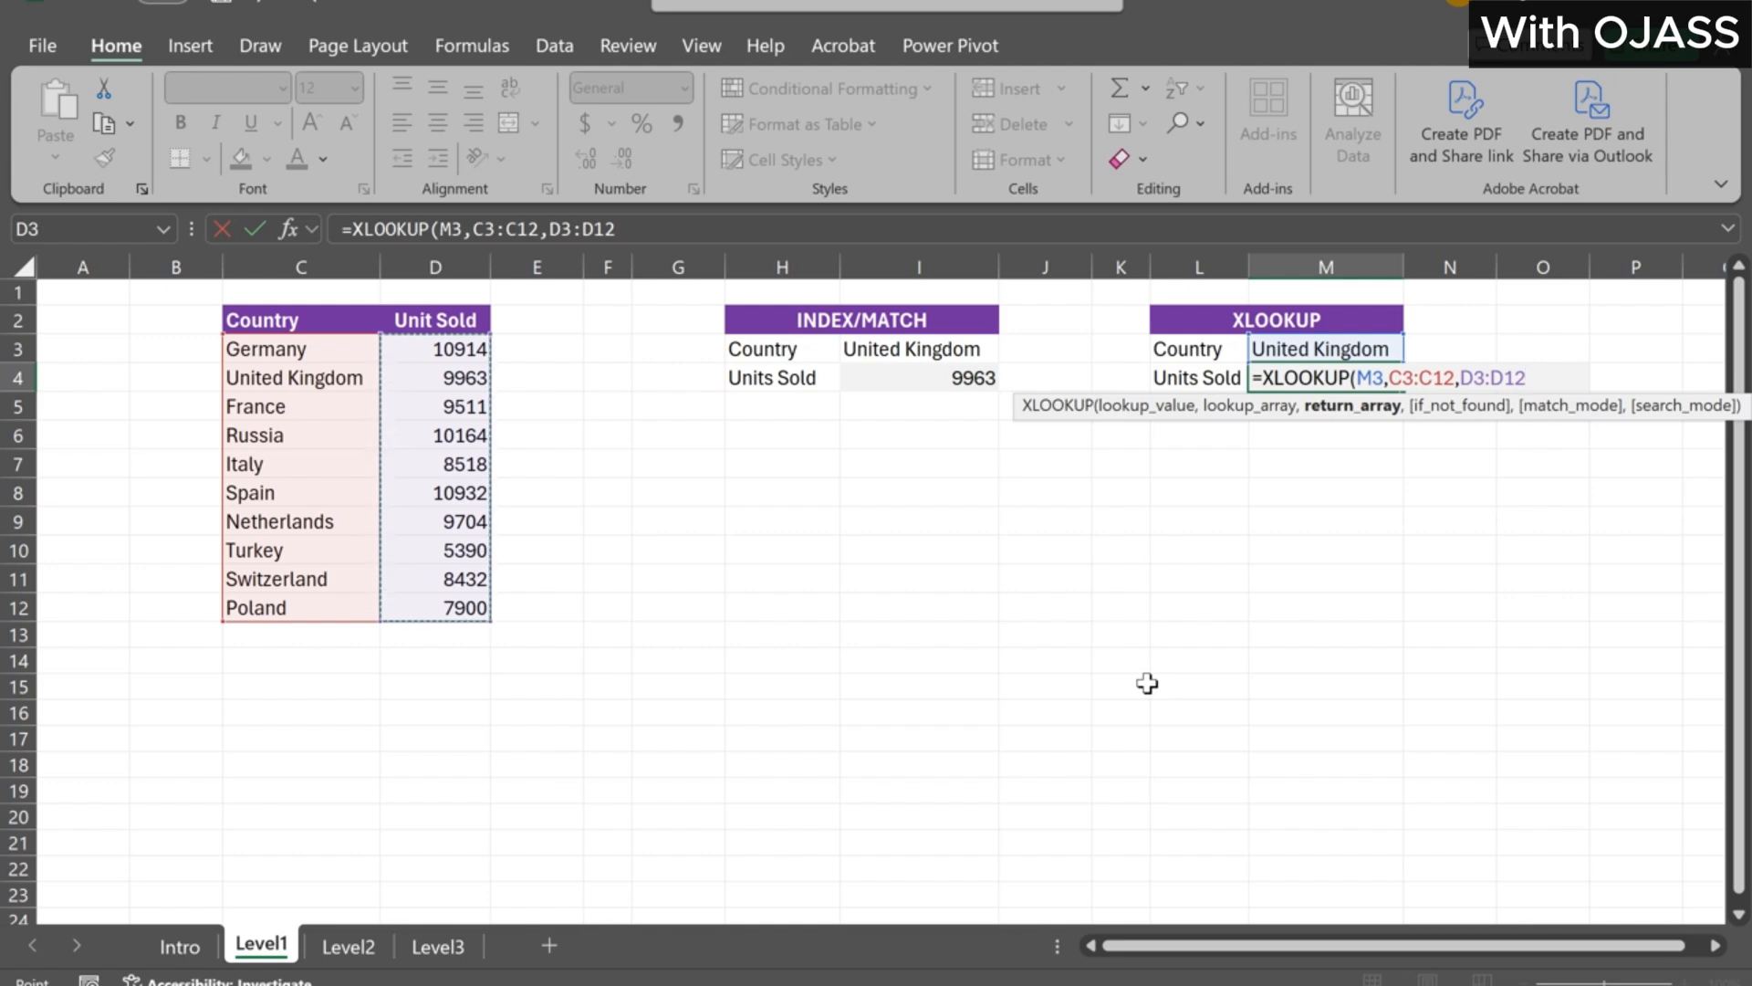
pyautogui.write(',')
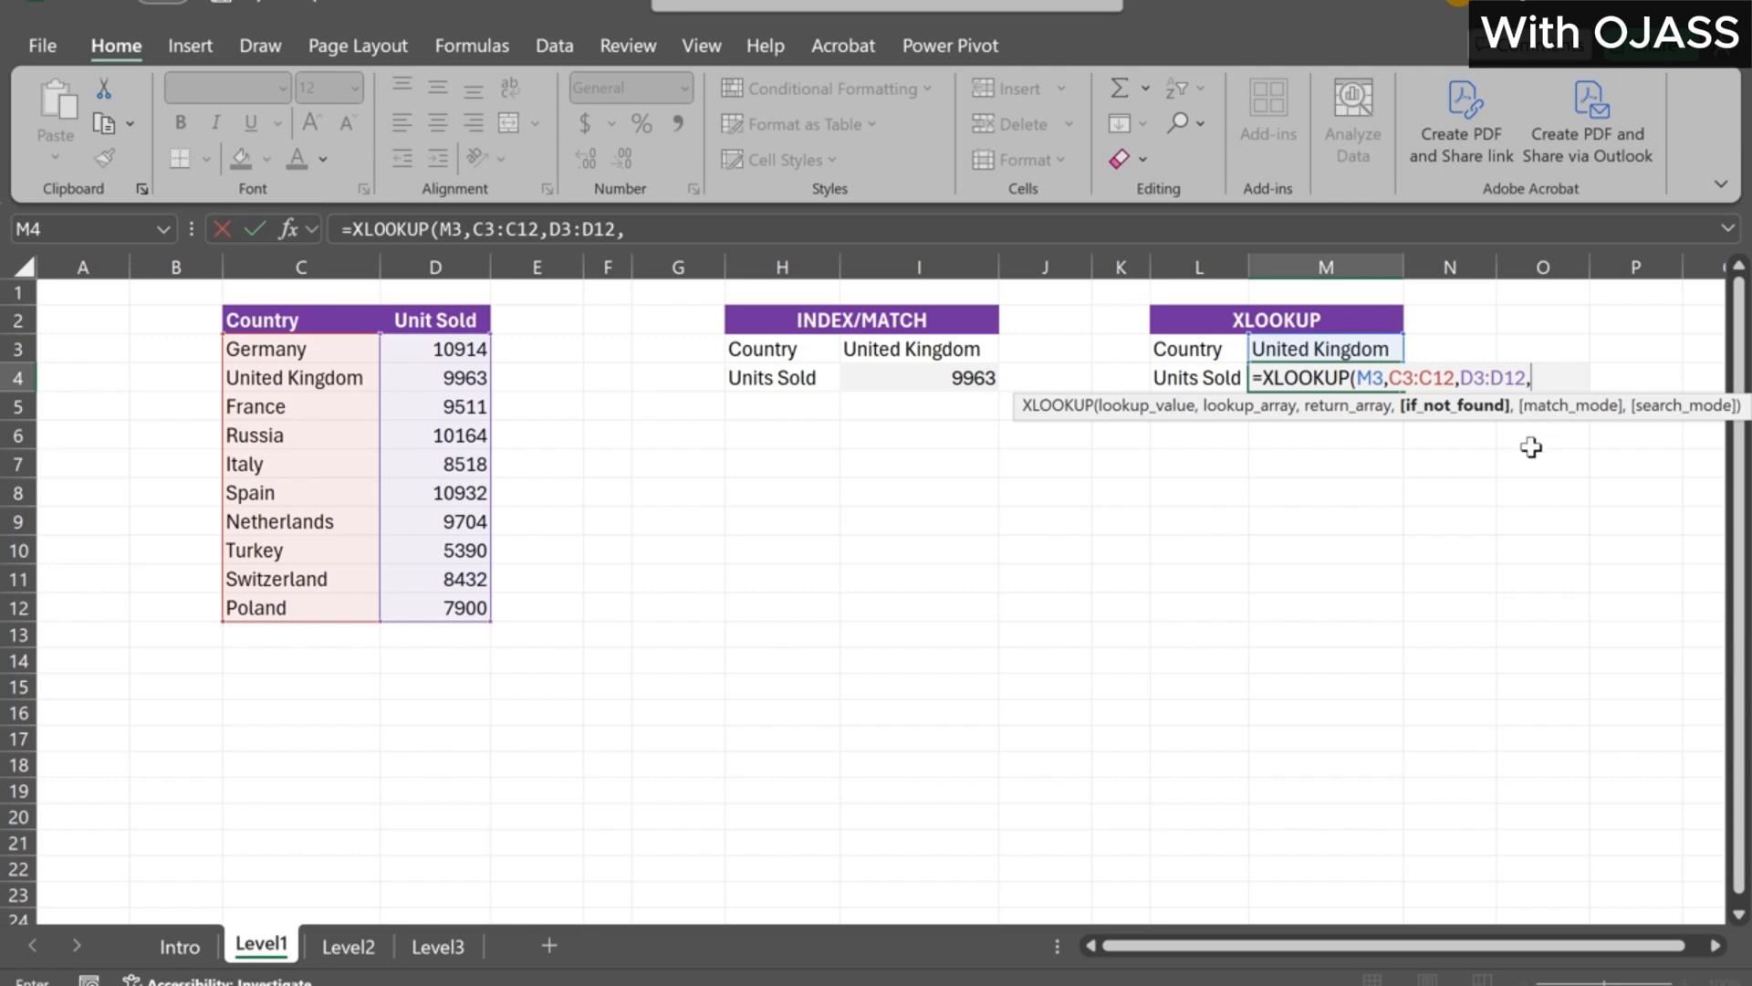
# Set XLOOKUP's if-not-found text to "Not Found" and its match mode to exact match (0), and enter the completed formula in M4
pyautogui.write(',')
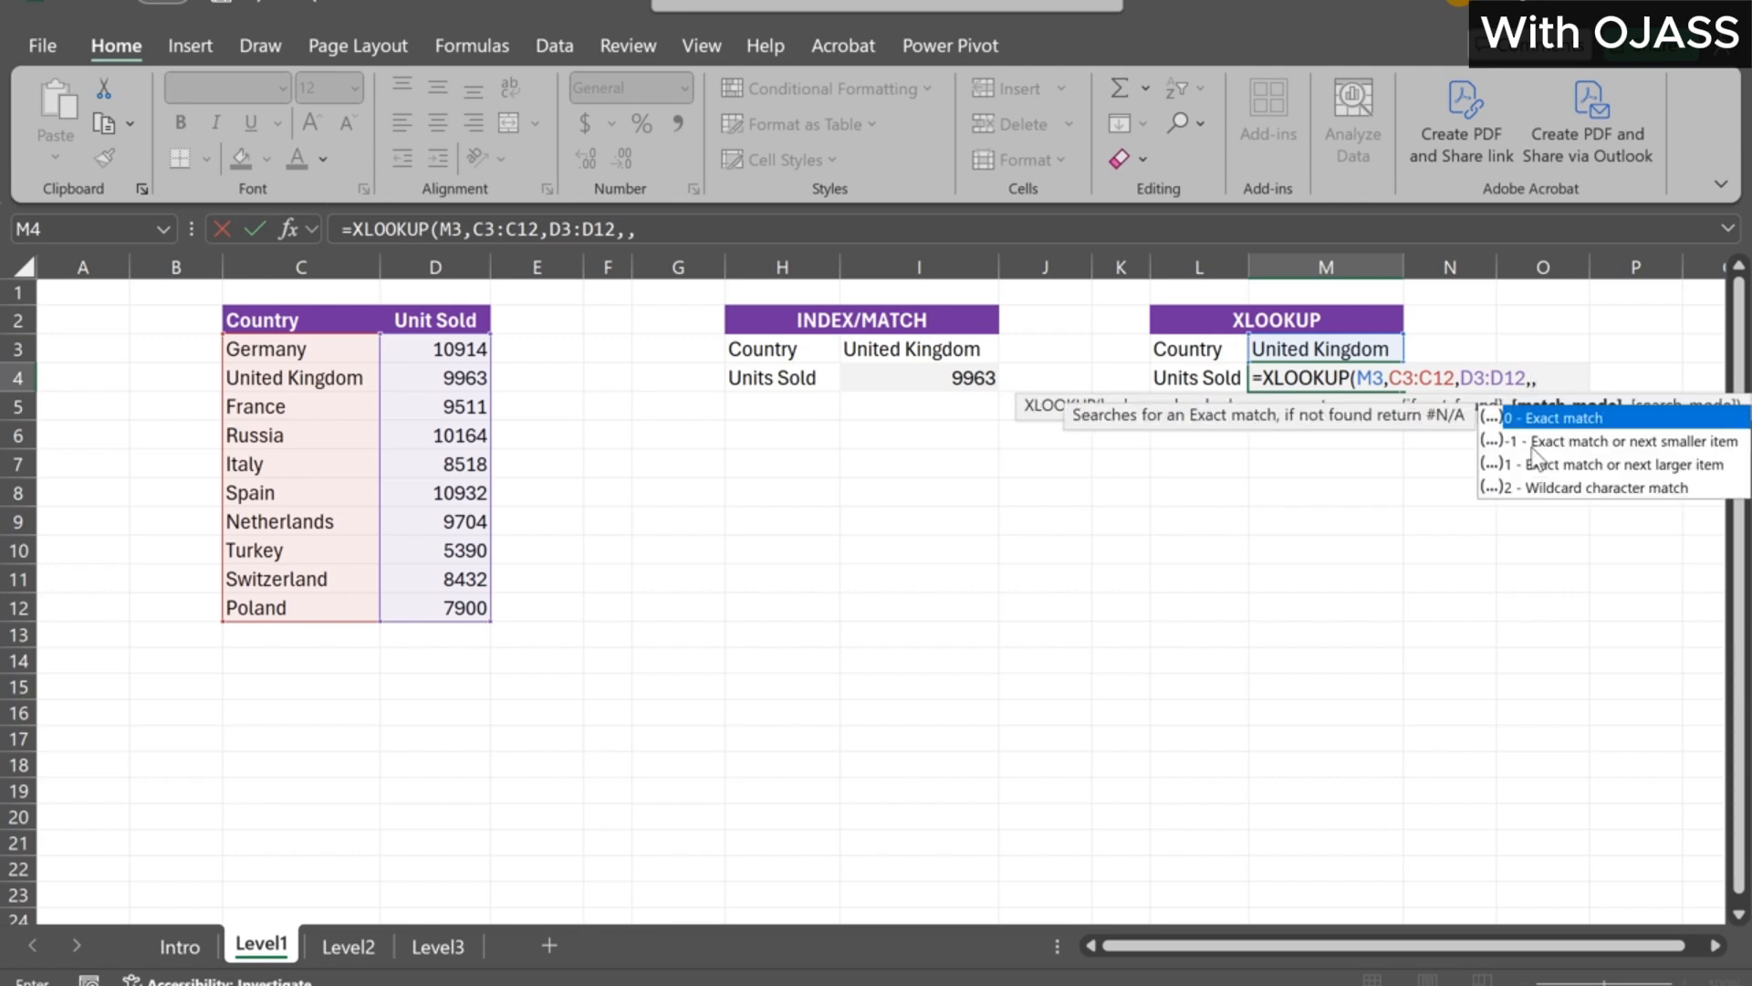
pyautogui.press('BackSpace')
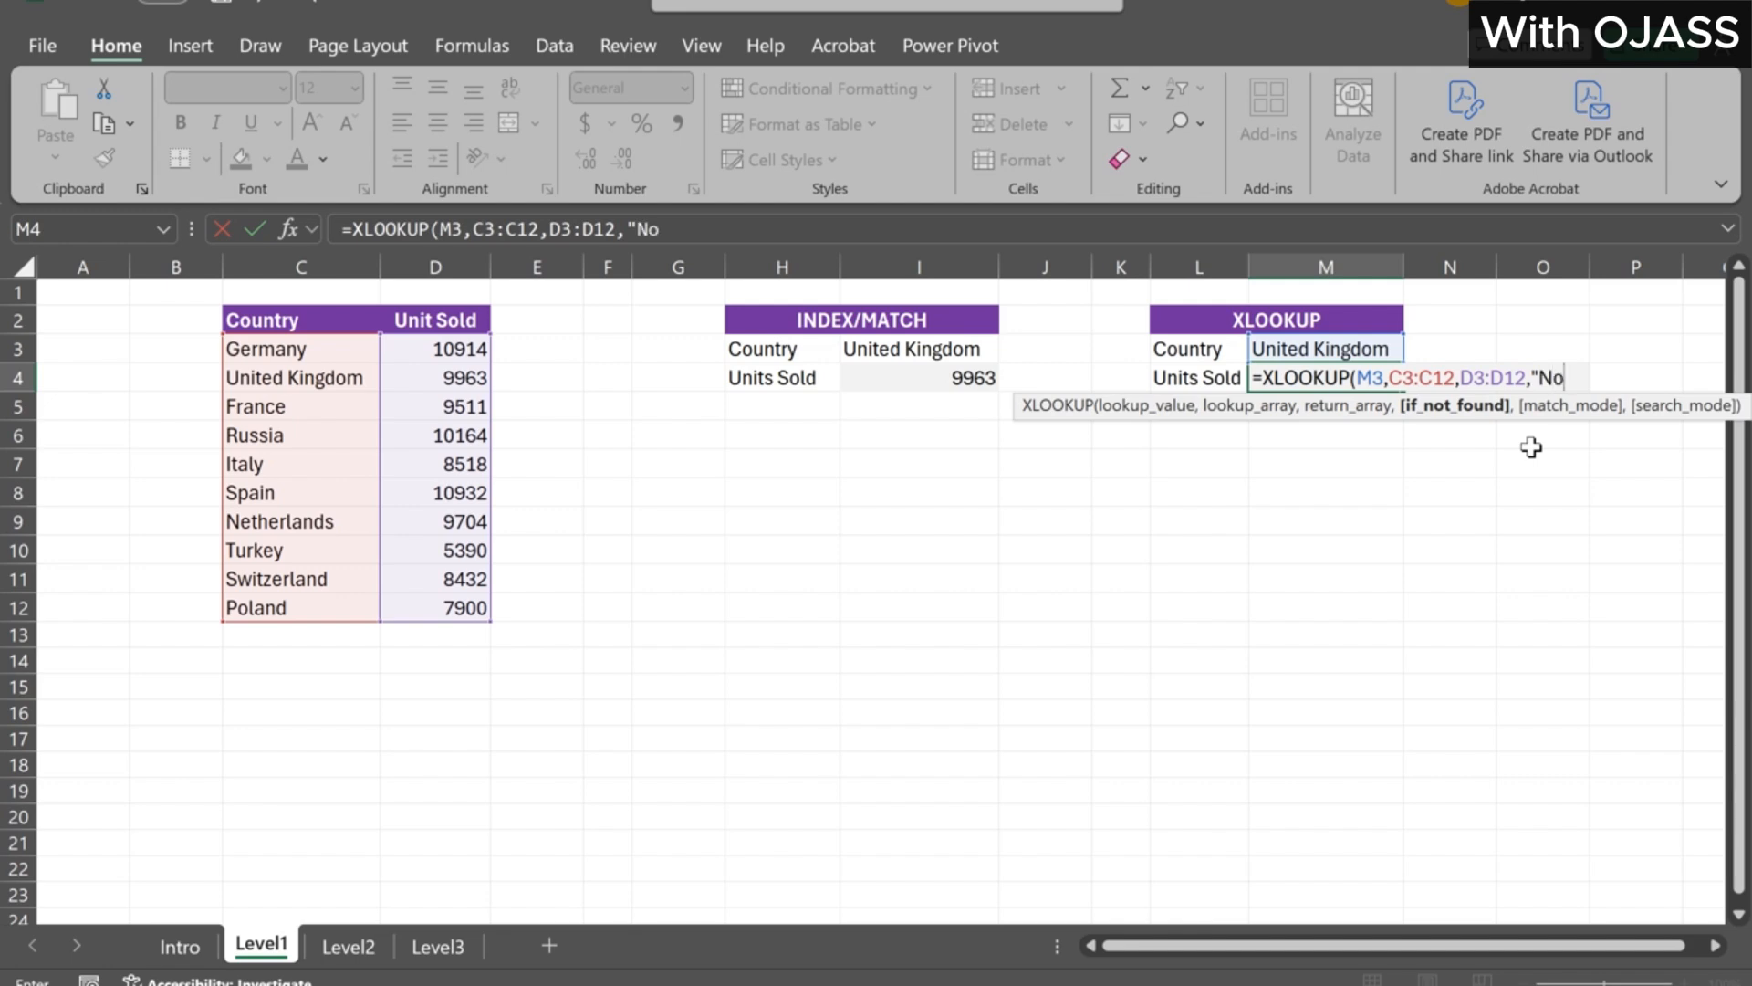
pyautogui.write('"Not Found')
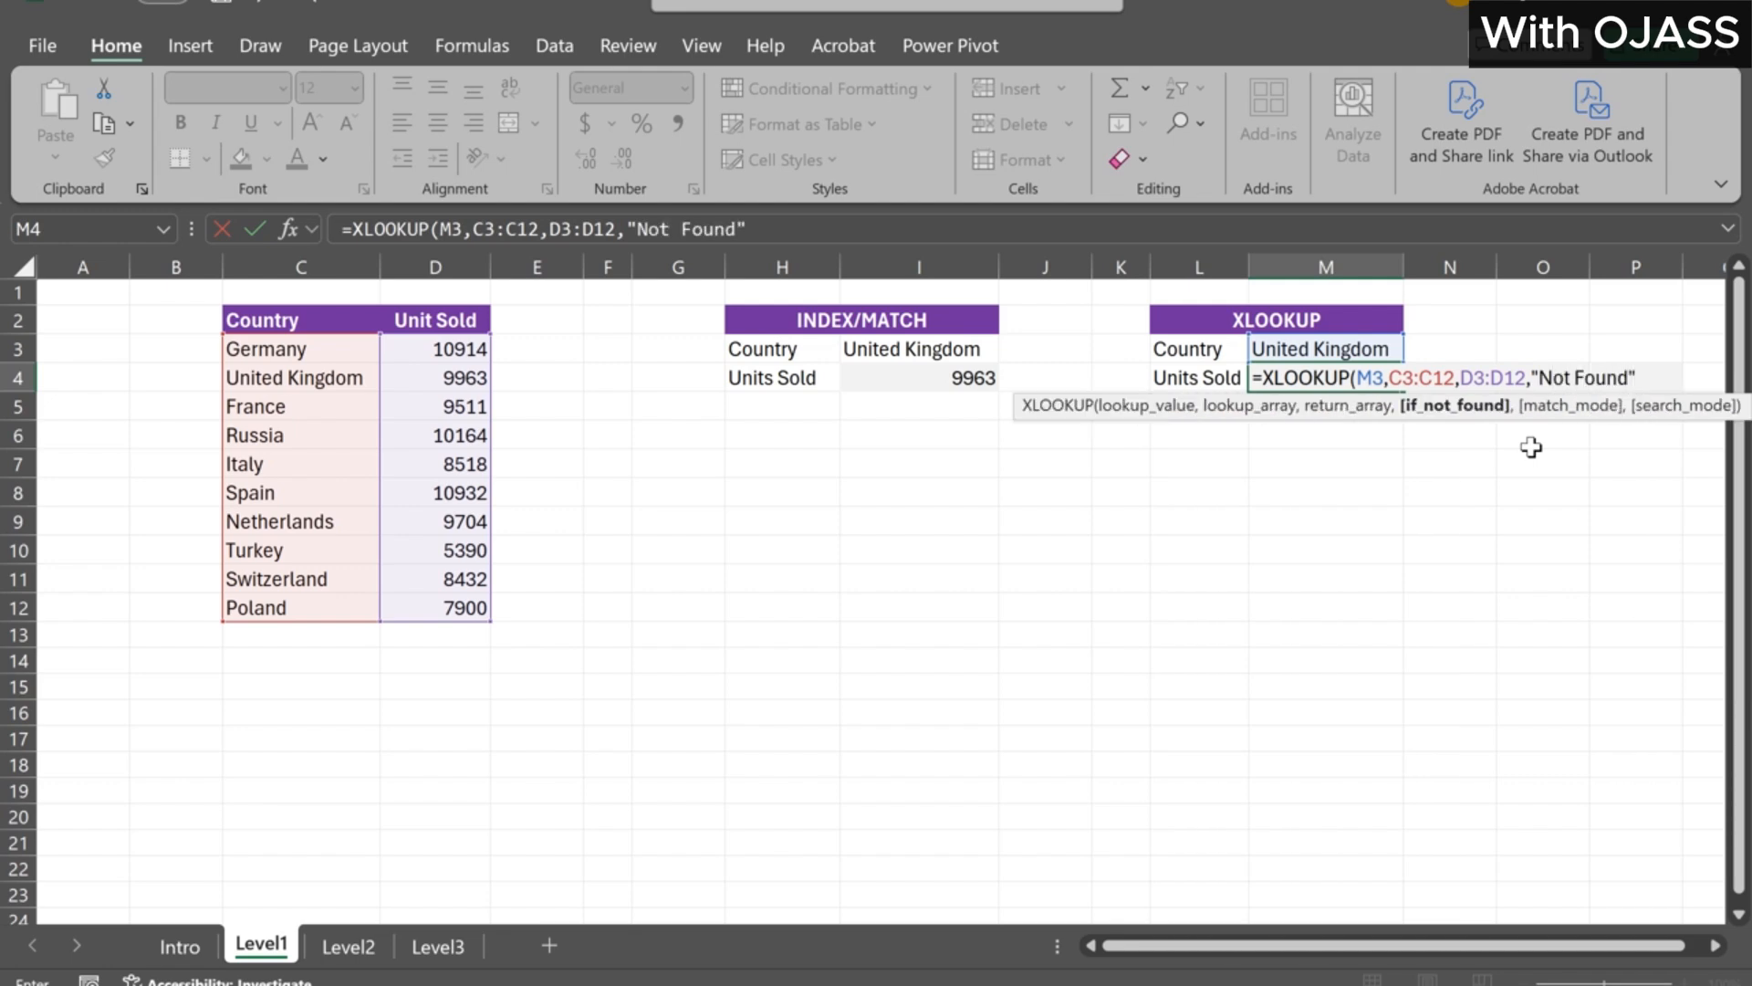
pyautogui.write('",')
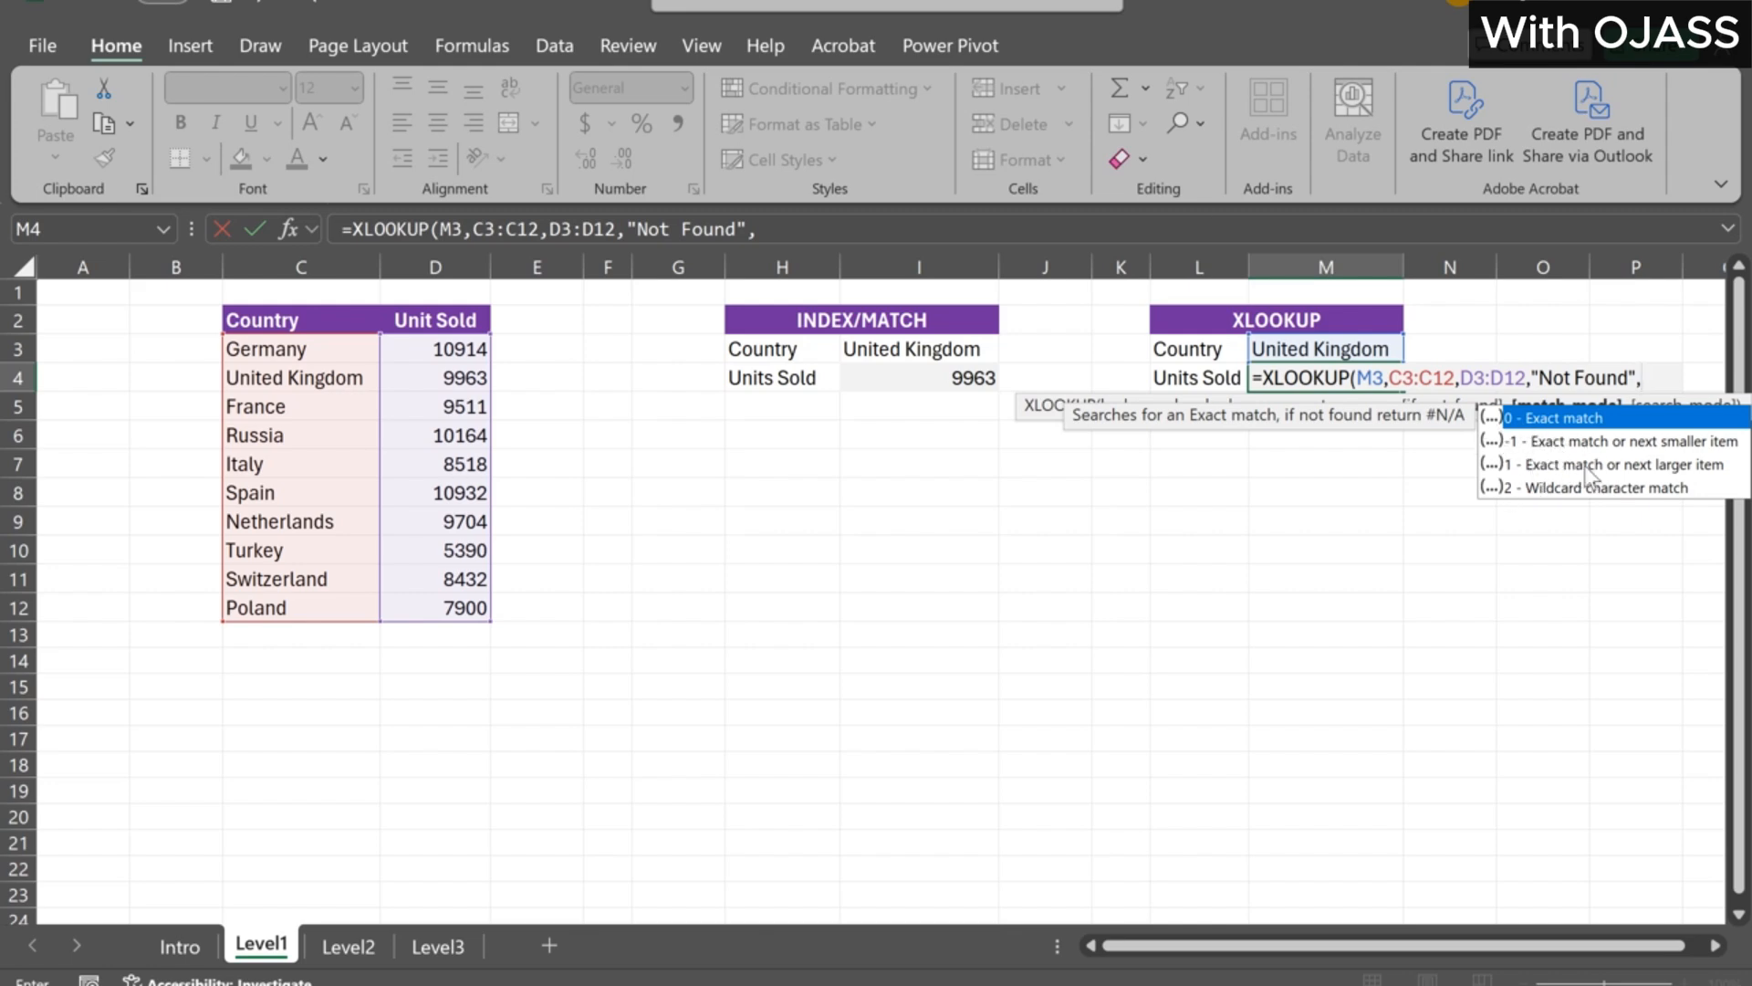
pyautogui.doubleClick(1519, 425)
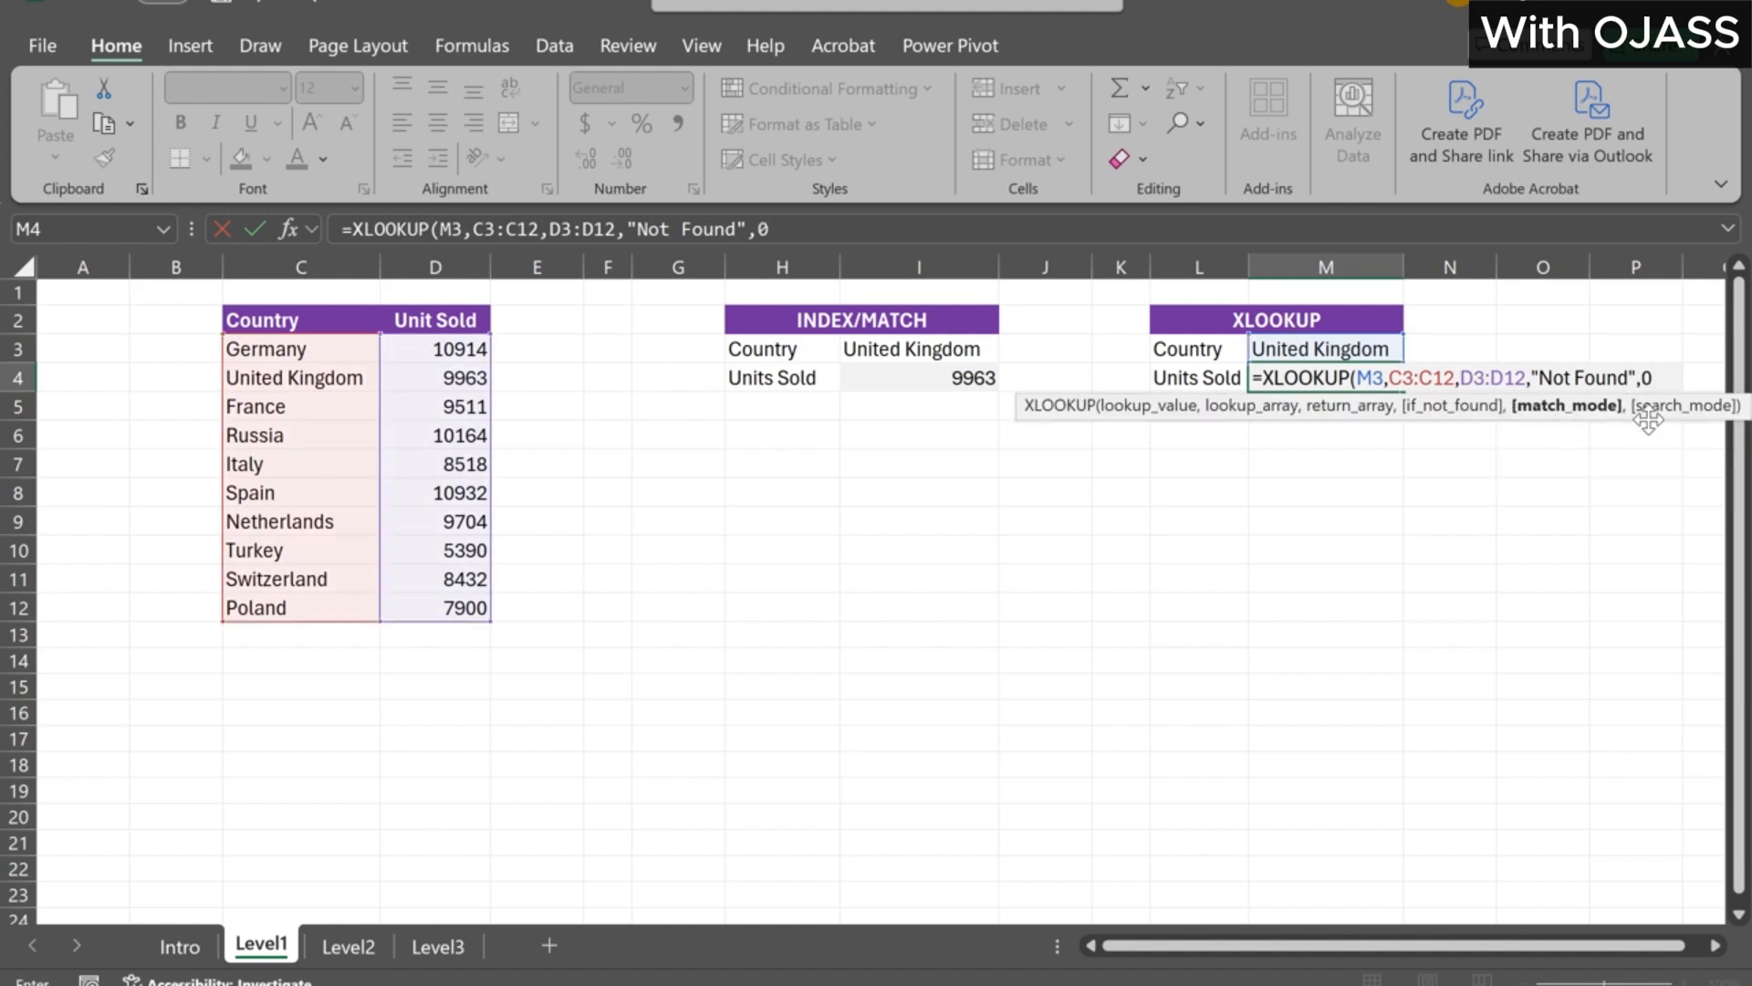
pyautogui.write(')')
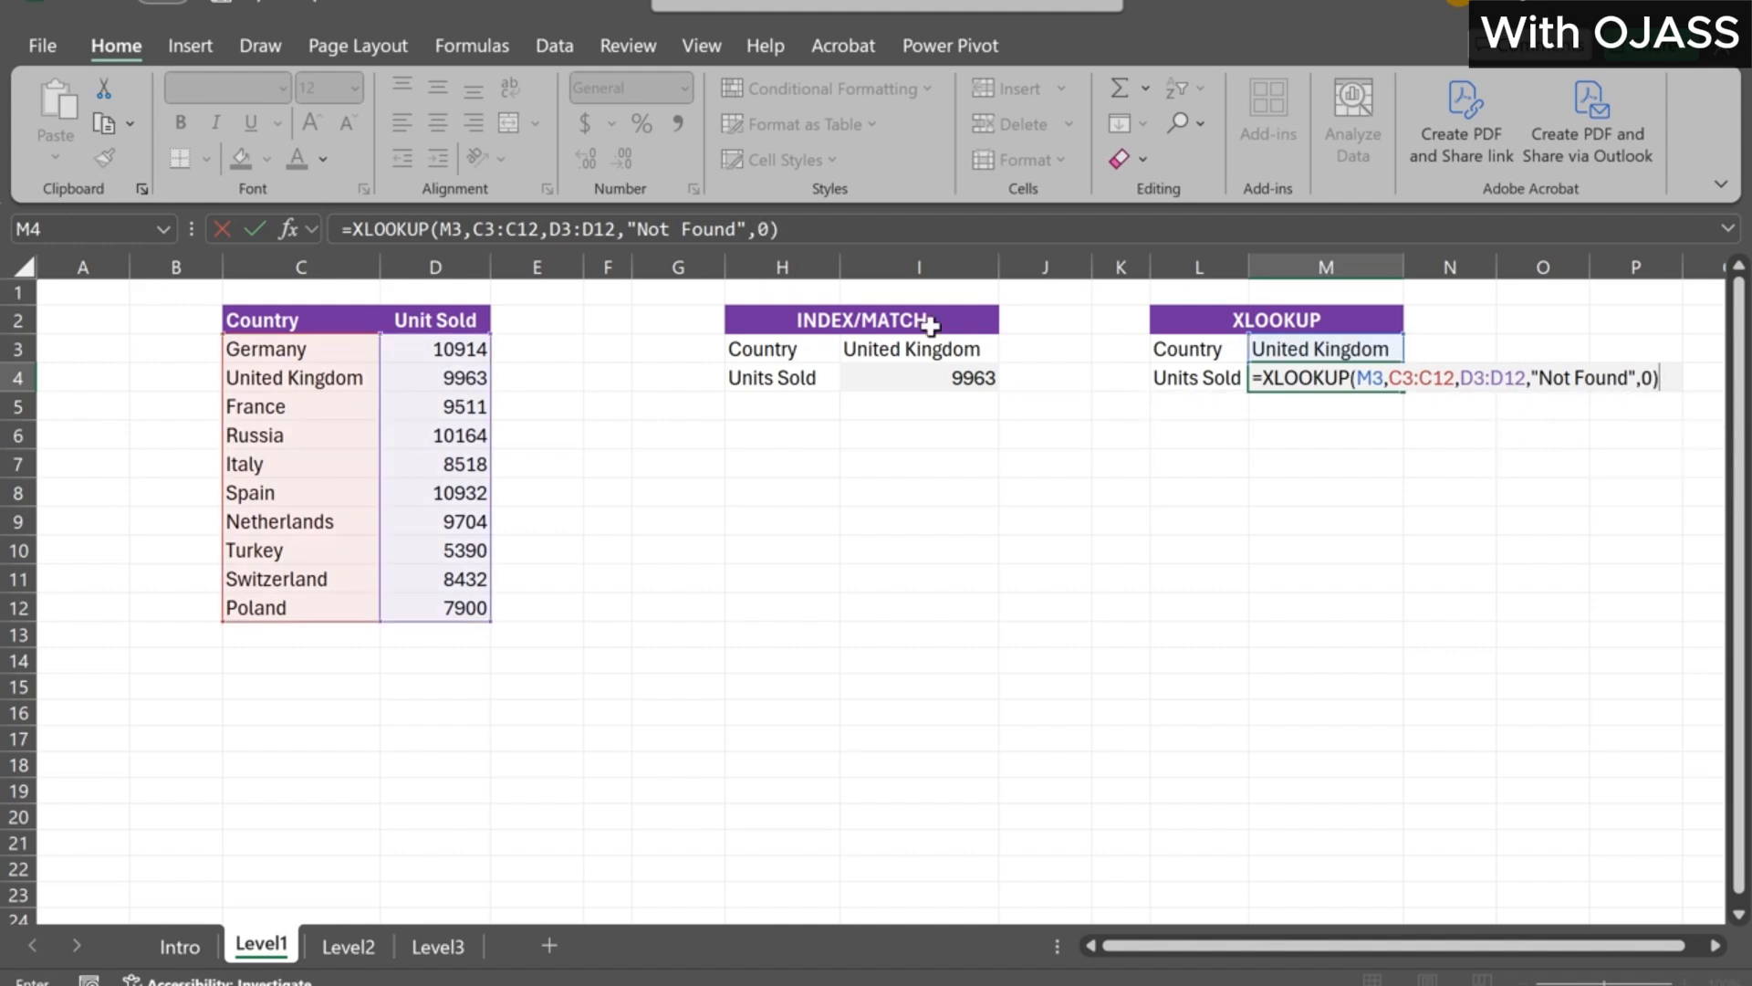
pyautogui.click(796, 237)
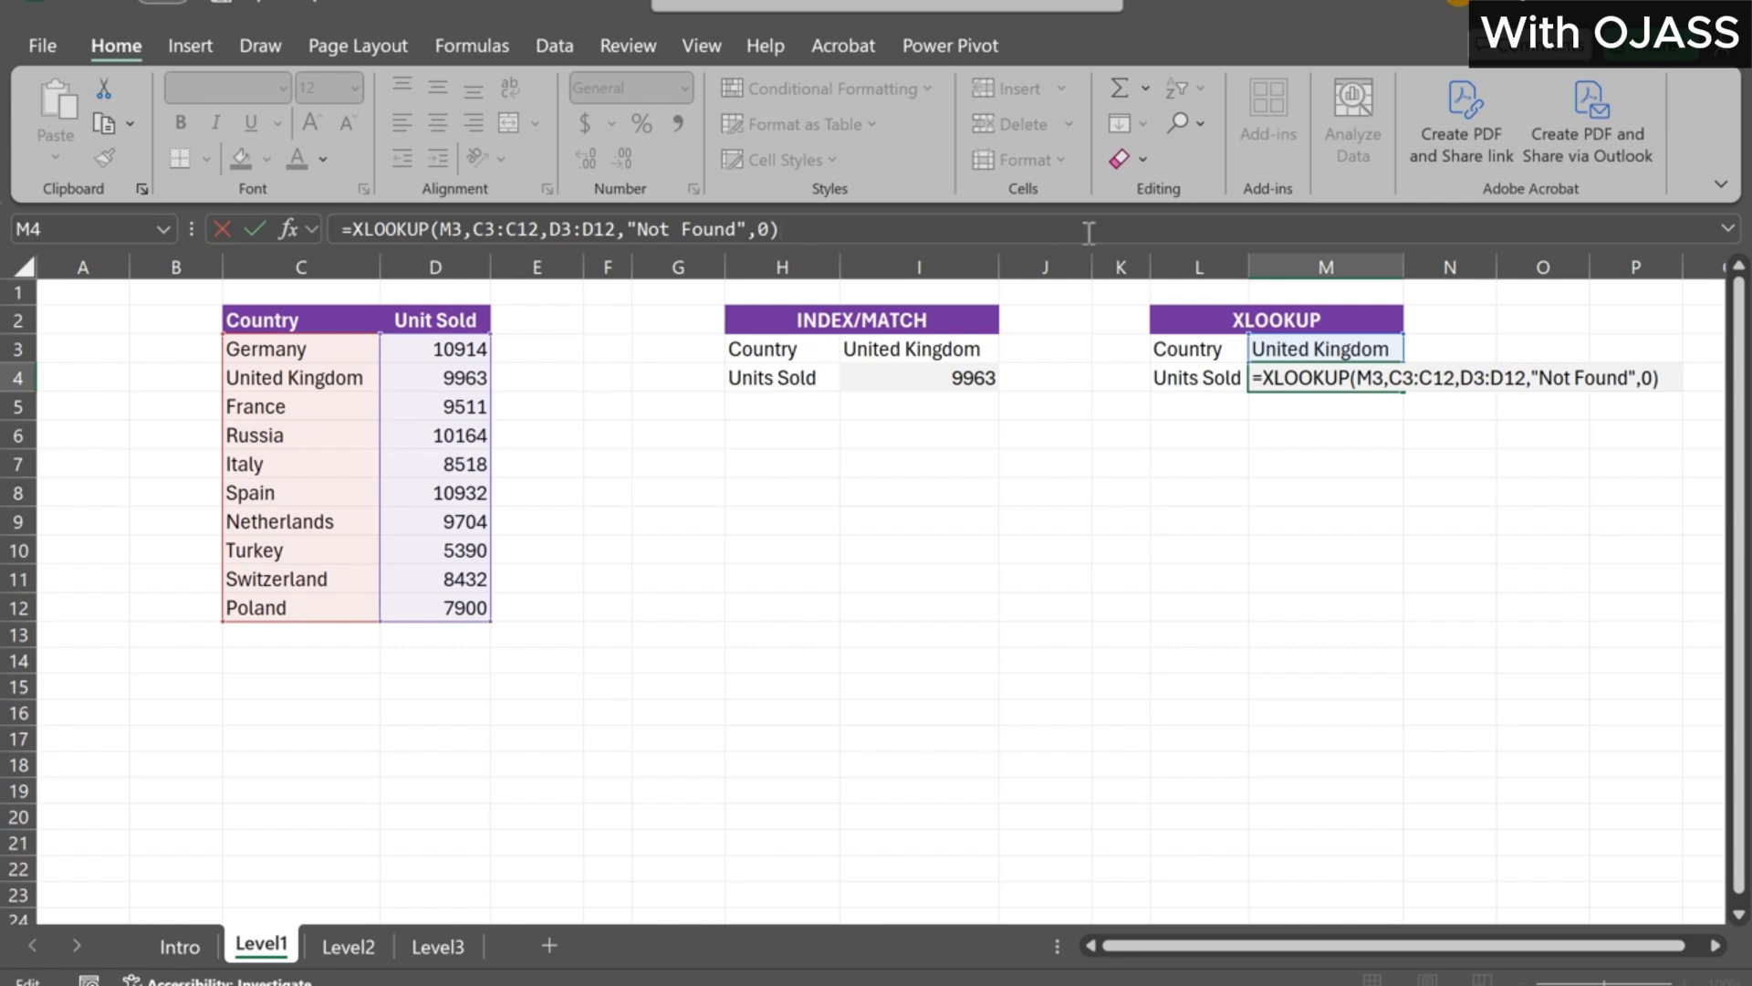
pyautogui.press('Return')
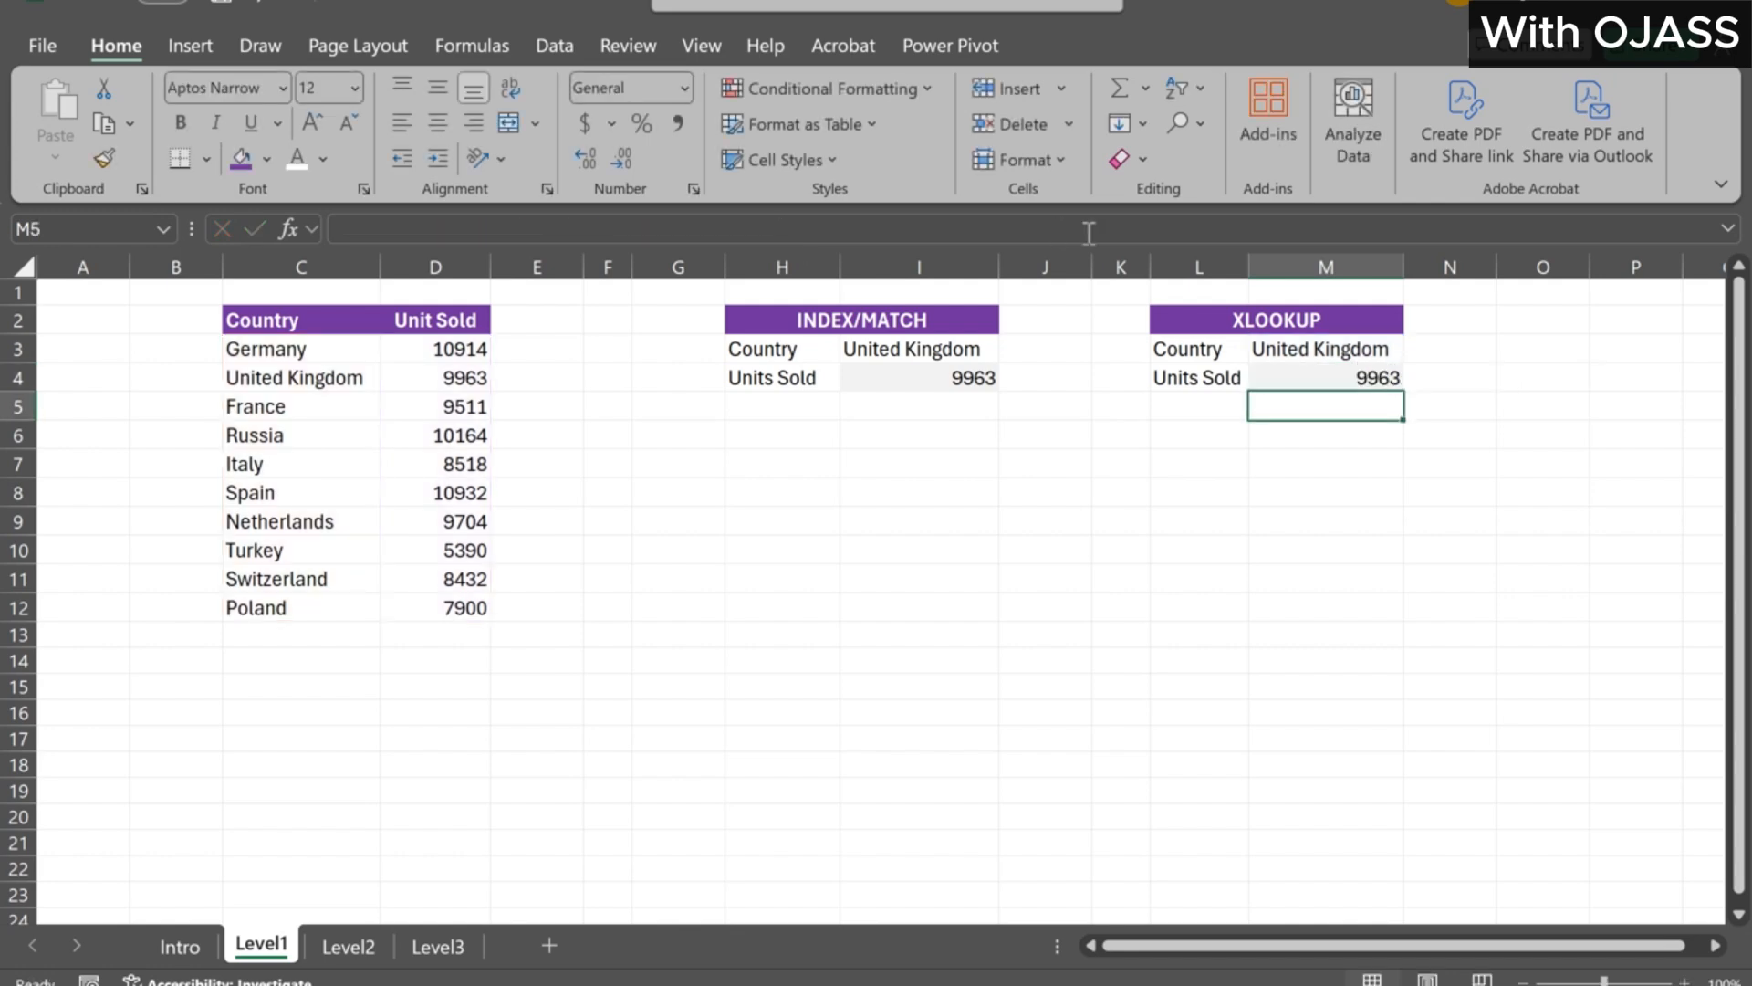
# Replace the country in the INDEX/MATCH table's cell I3 with Italy
pyautogui.click(965, 512)
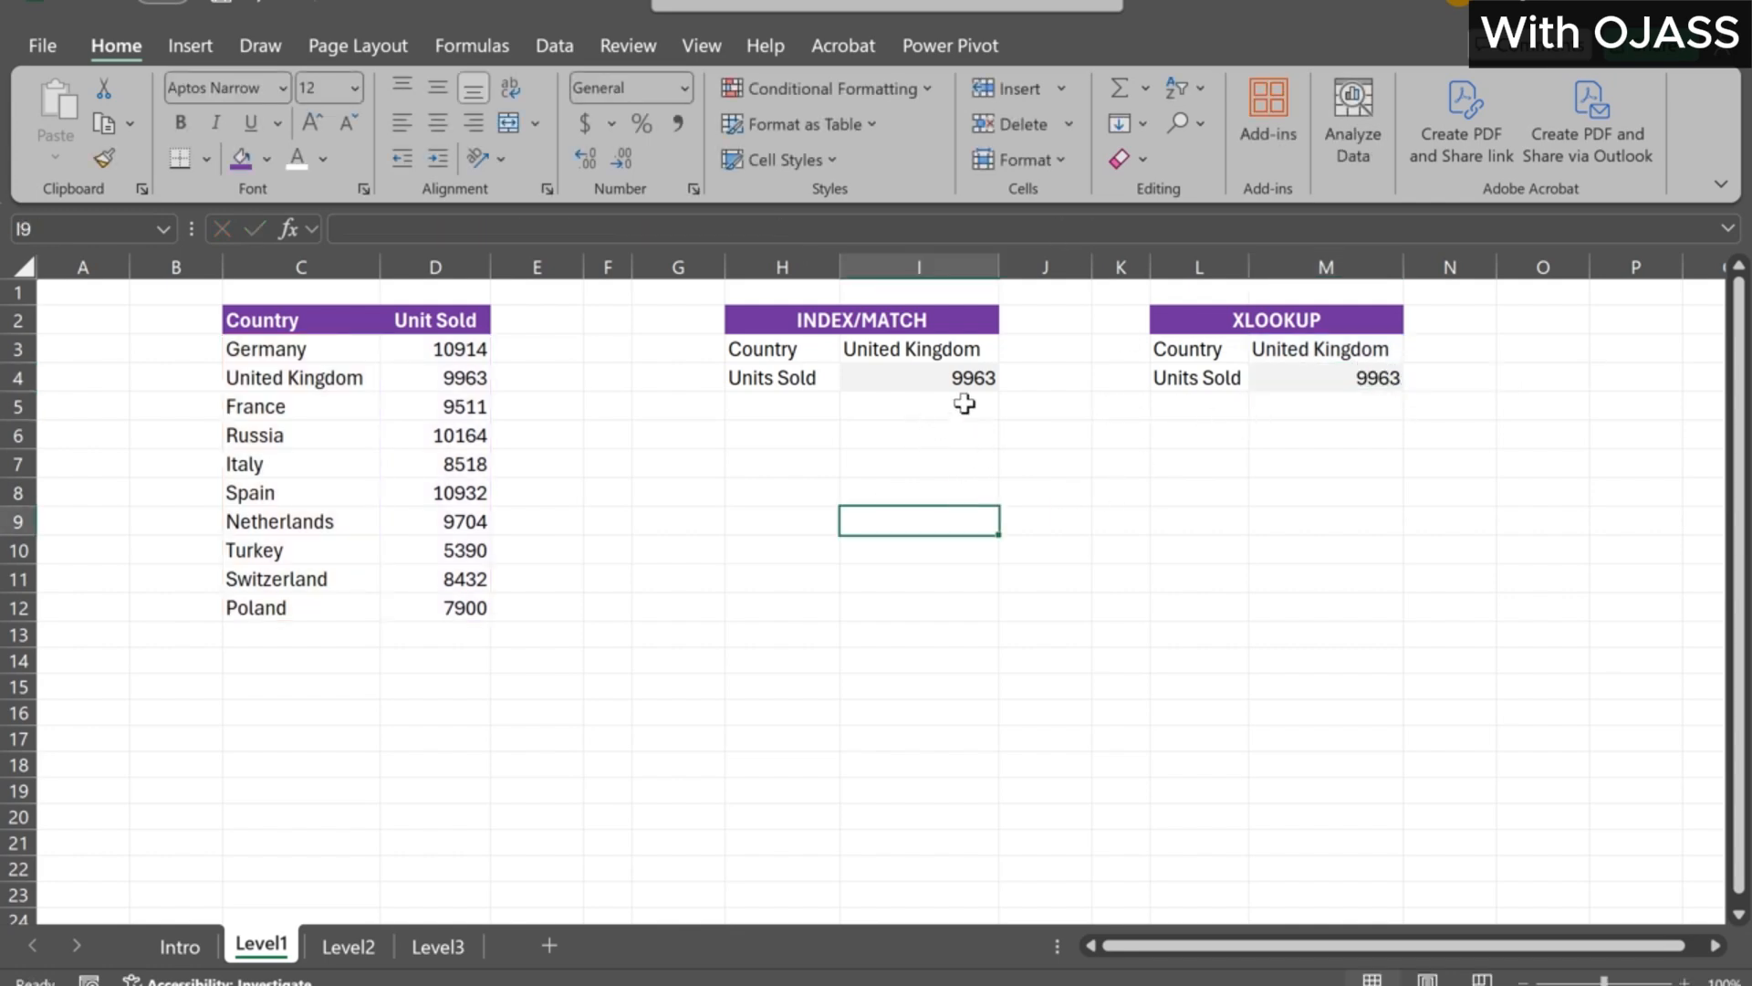
pyautogui.doubleClick(978, 349)
pyautogui.press('BackSpace')
pyautogui.press('BackSpace')
pyautogui.press('BackSpace')
pyautogui.press('BackSpace')
pyautogui.press('BackSpace')
pyautogui.press('BackSpace')
pyautogui.press('BackSpace')
pyautogui.press('BackSpace')
pyautogui.press('BackSpace')
pyautogui.press('BackSpace')
pyautogui.press('BackSpace')
pyautogui.press('BackSpace')
pyautogui.press('BackSpace')
pyautogui.press('BackSpace')
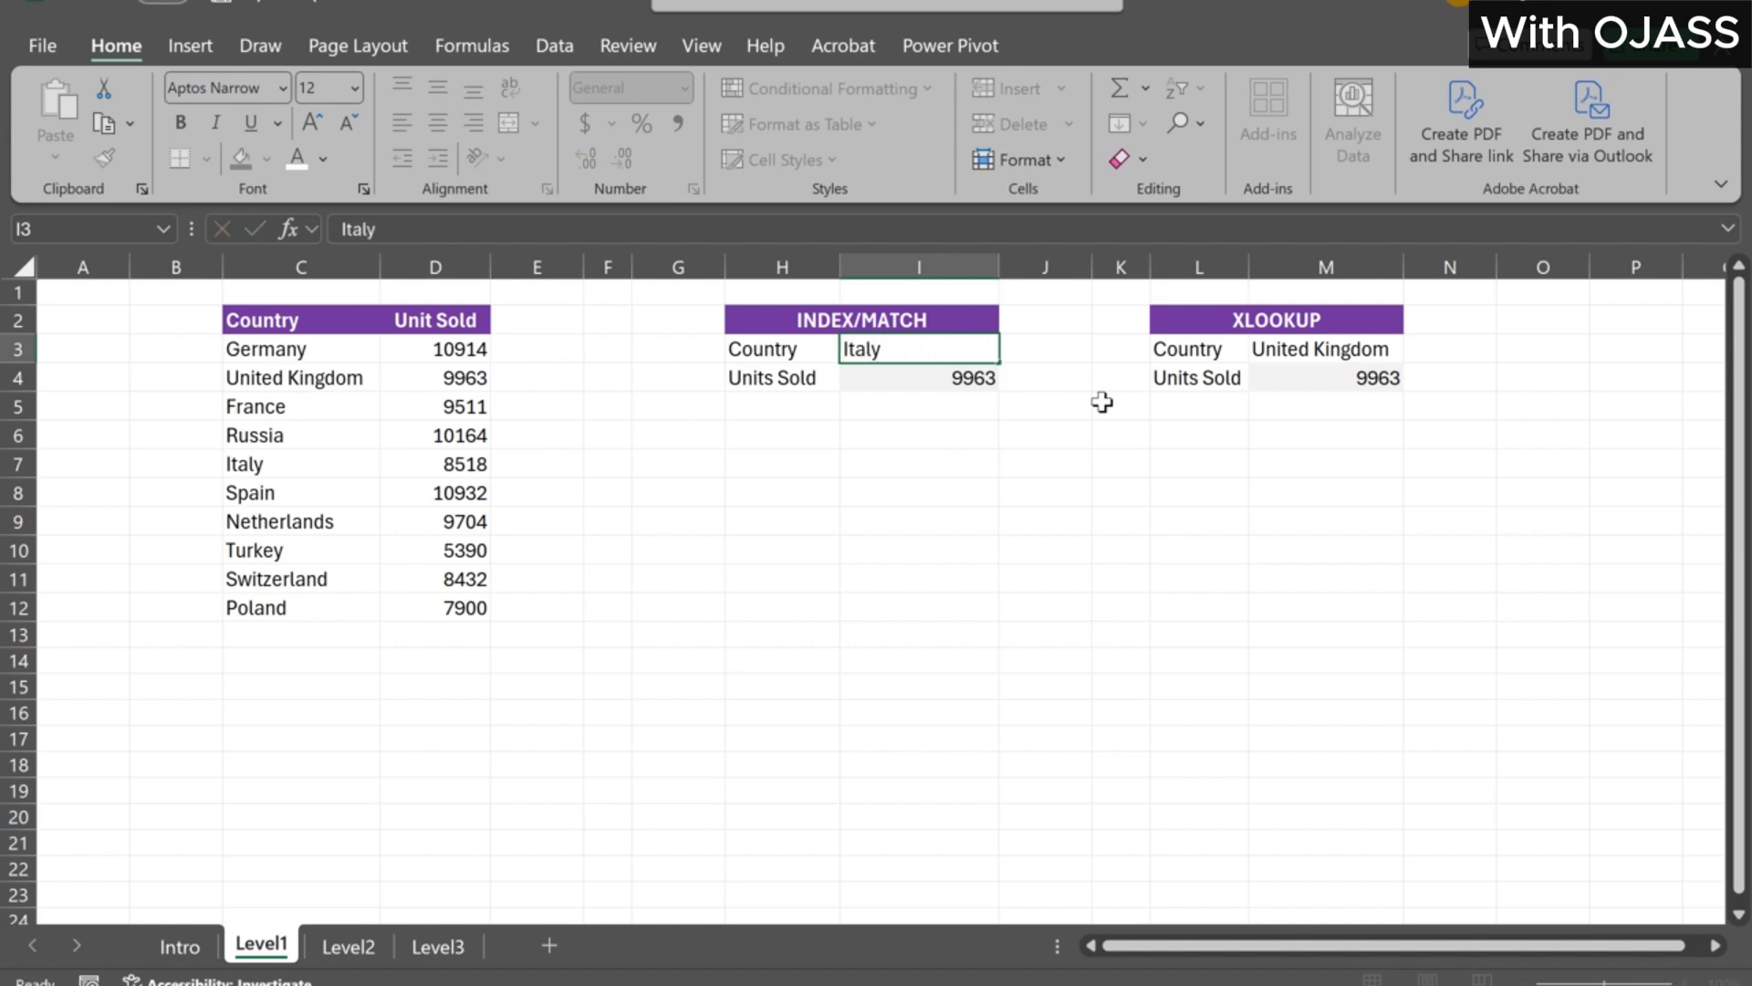
pyautogui.press('Return')
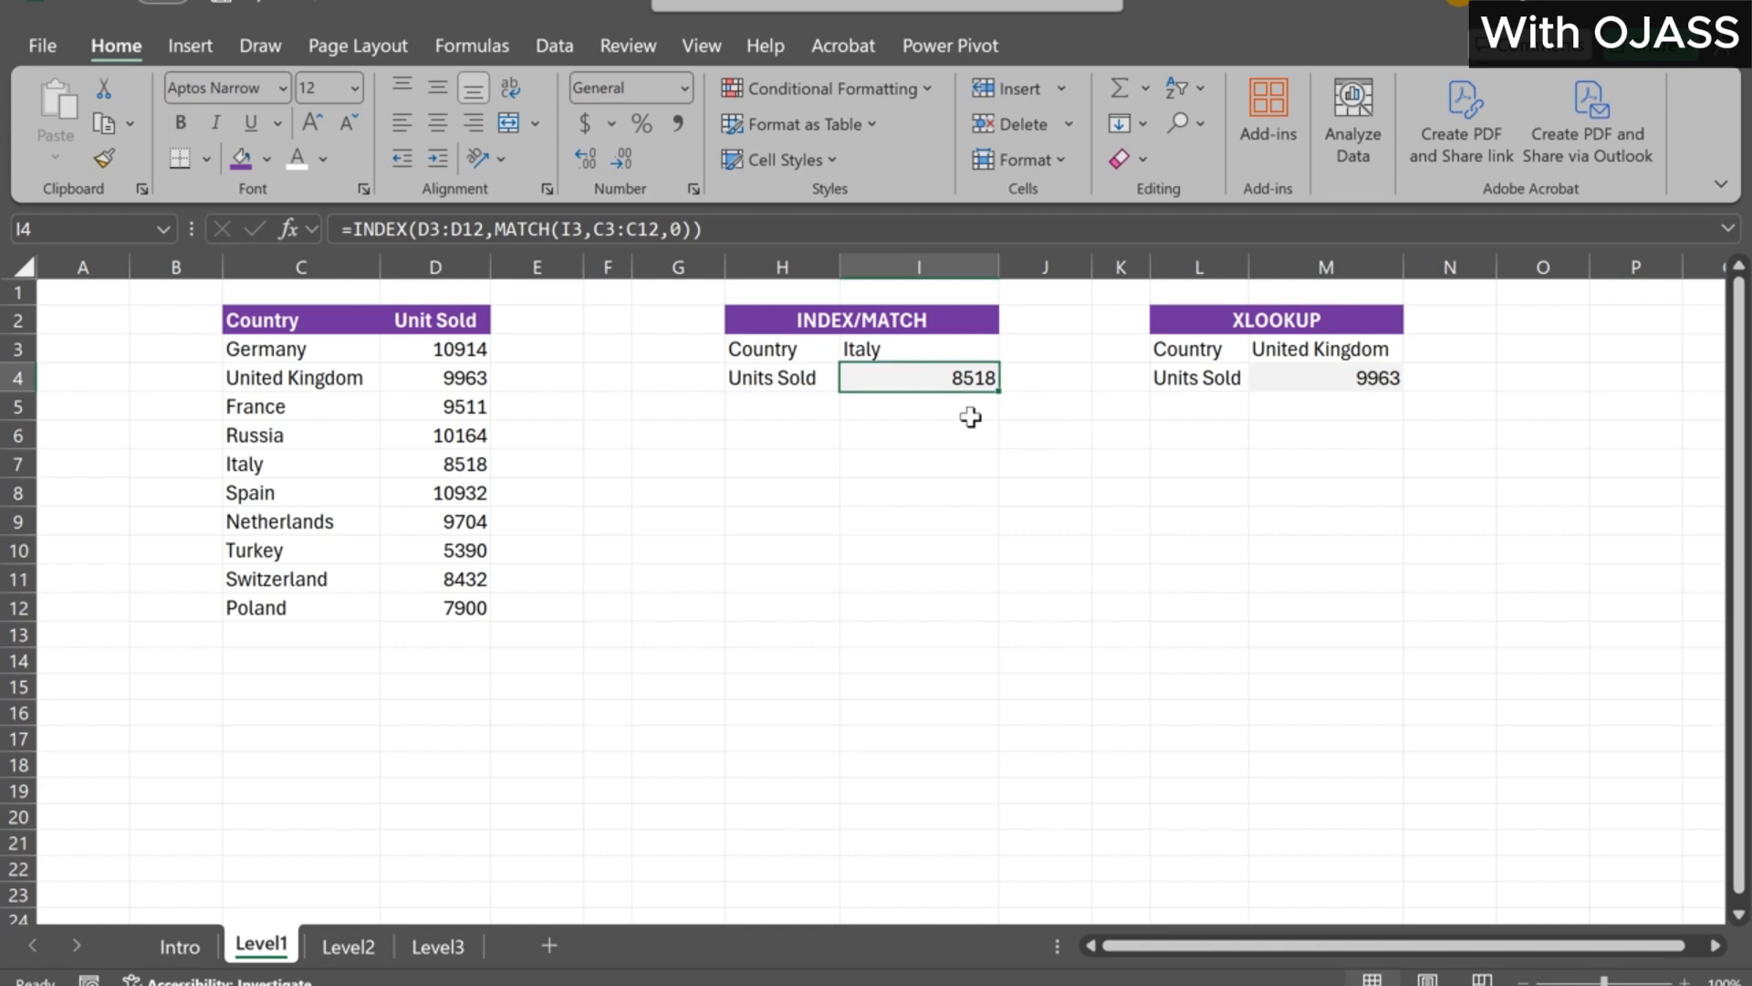
# Change the country in the XLOOKUP table's cell M3 to Italy
pyautogui.click(1303, 349)
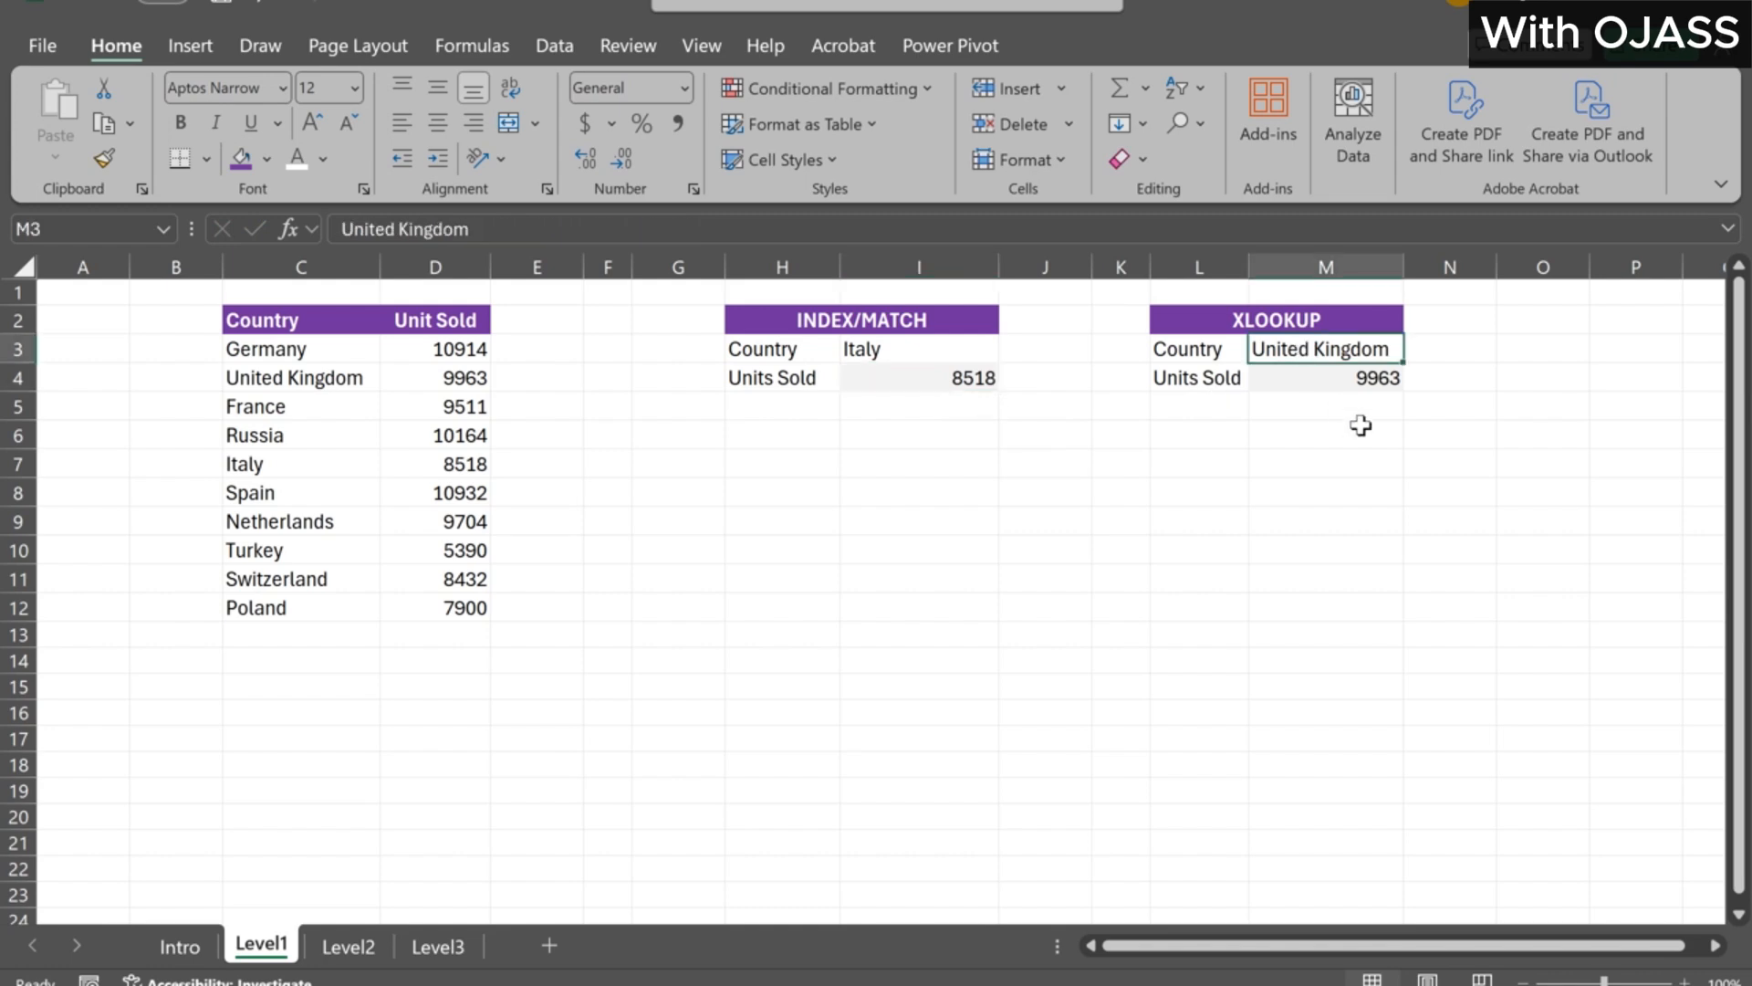
pyautogui.write('I')
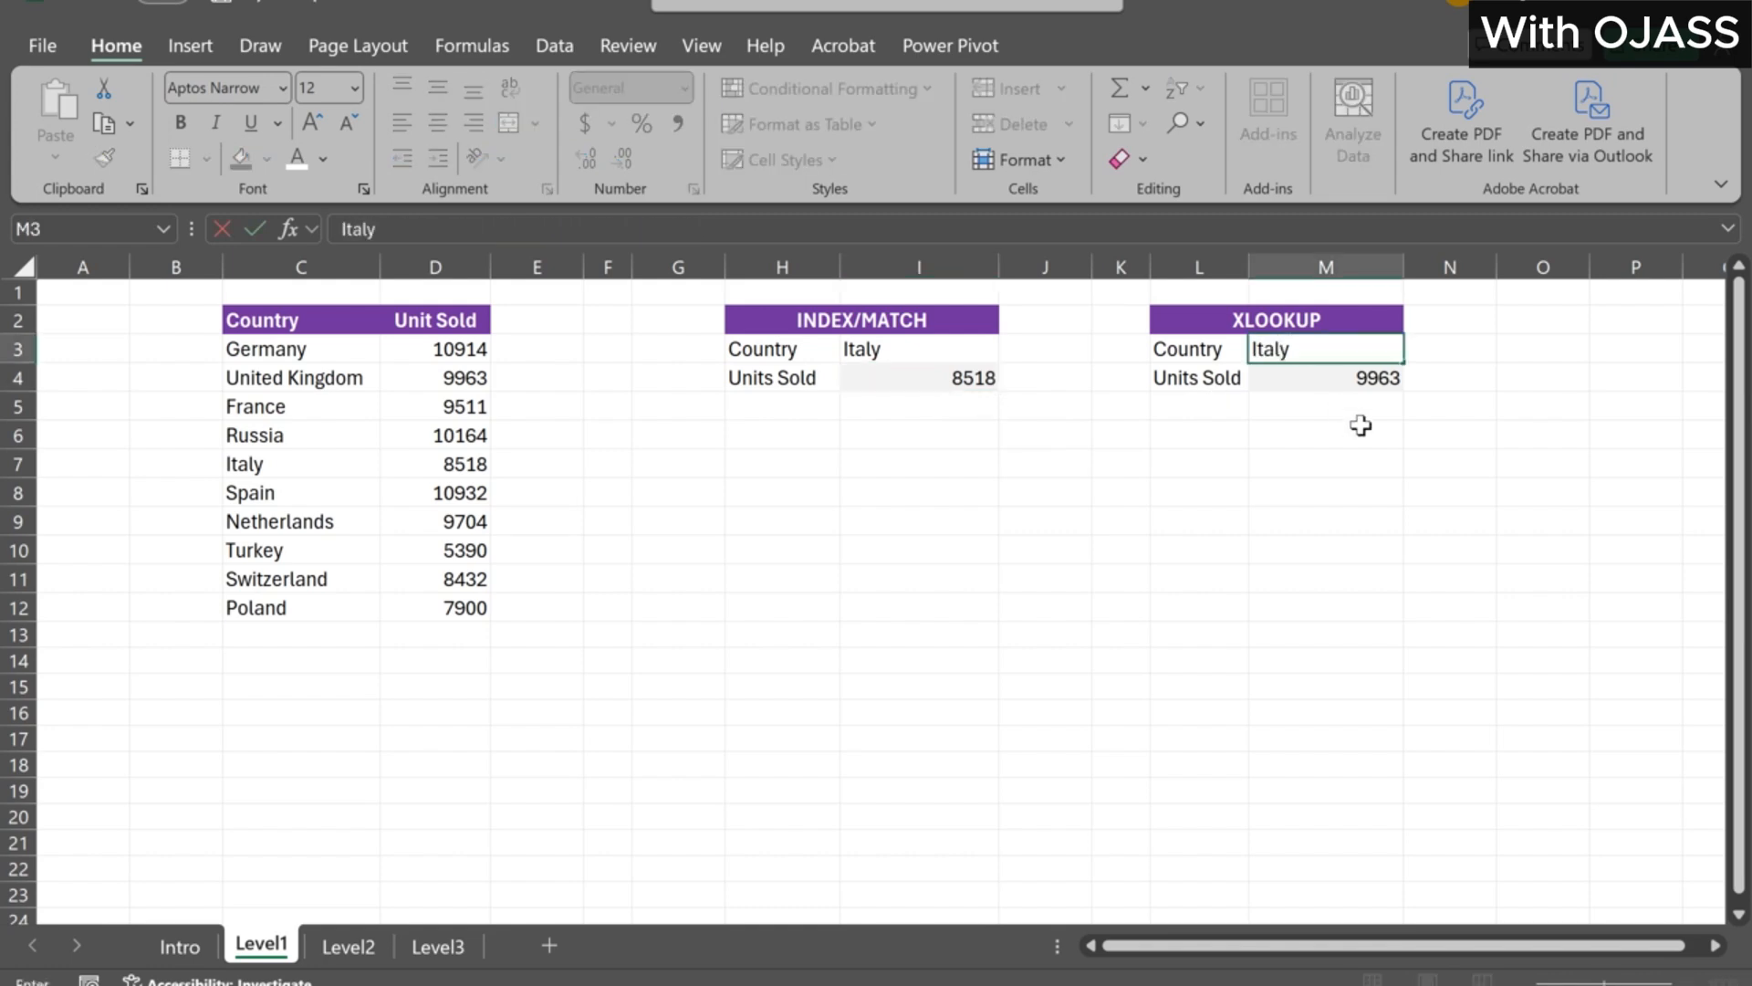
pyautogui.write('taly')
pyautogui.press('Return')
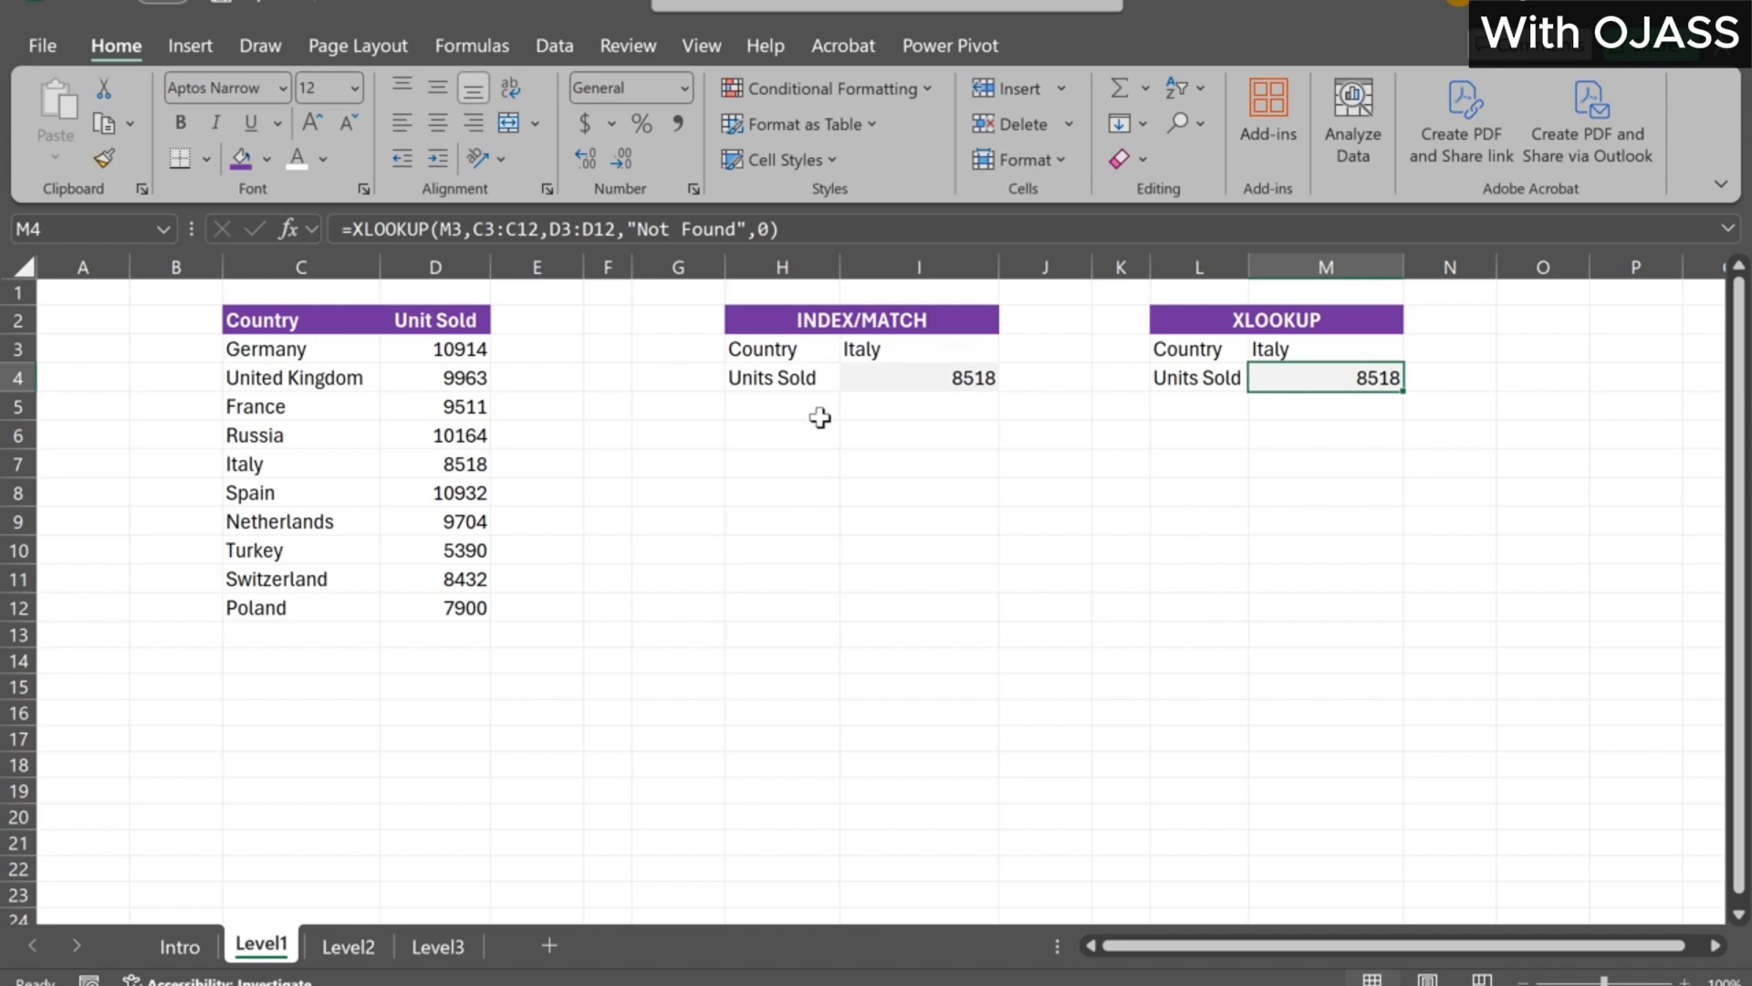
# Open the Level2 sheet and autofit the Country column's width to the country names in B4:B13
pyautogui.click(357, 945)
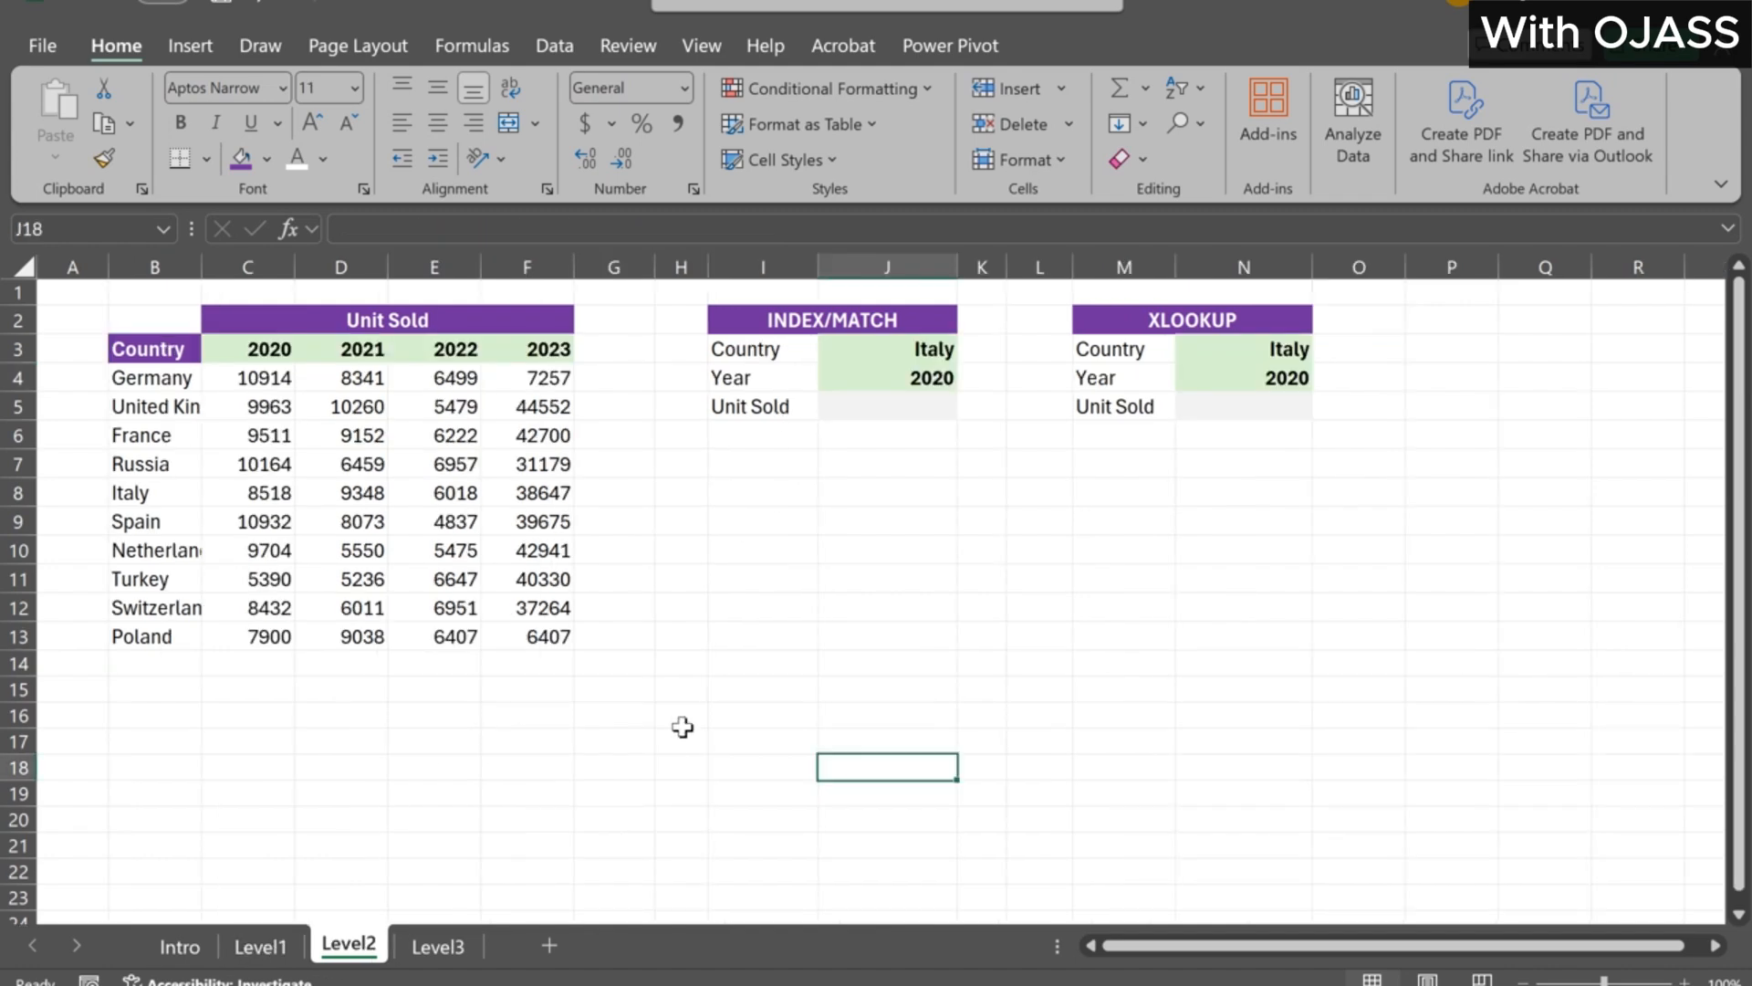
pyautogui.click(803, 577)
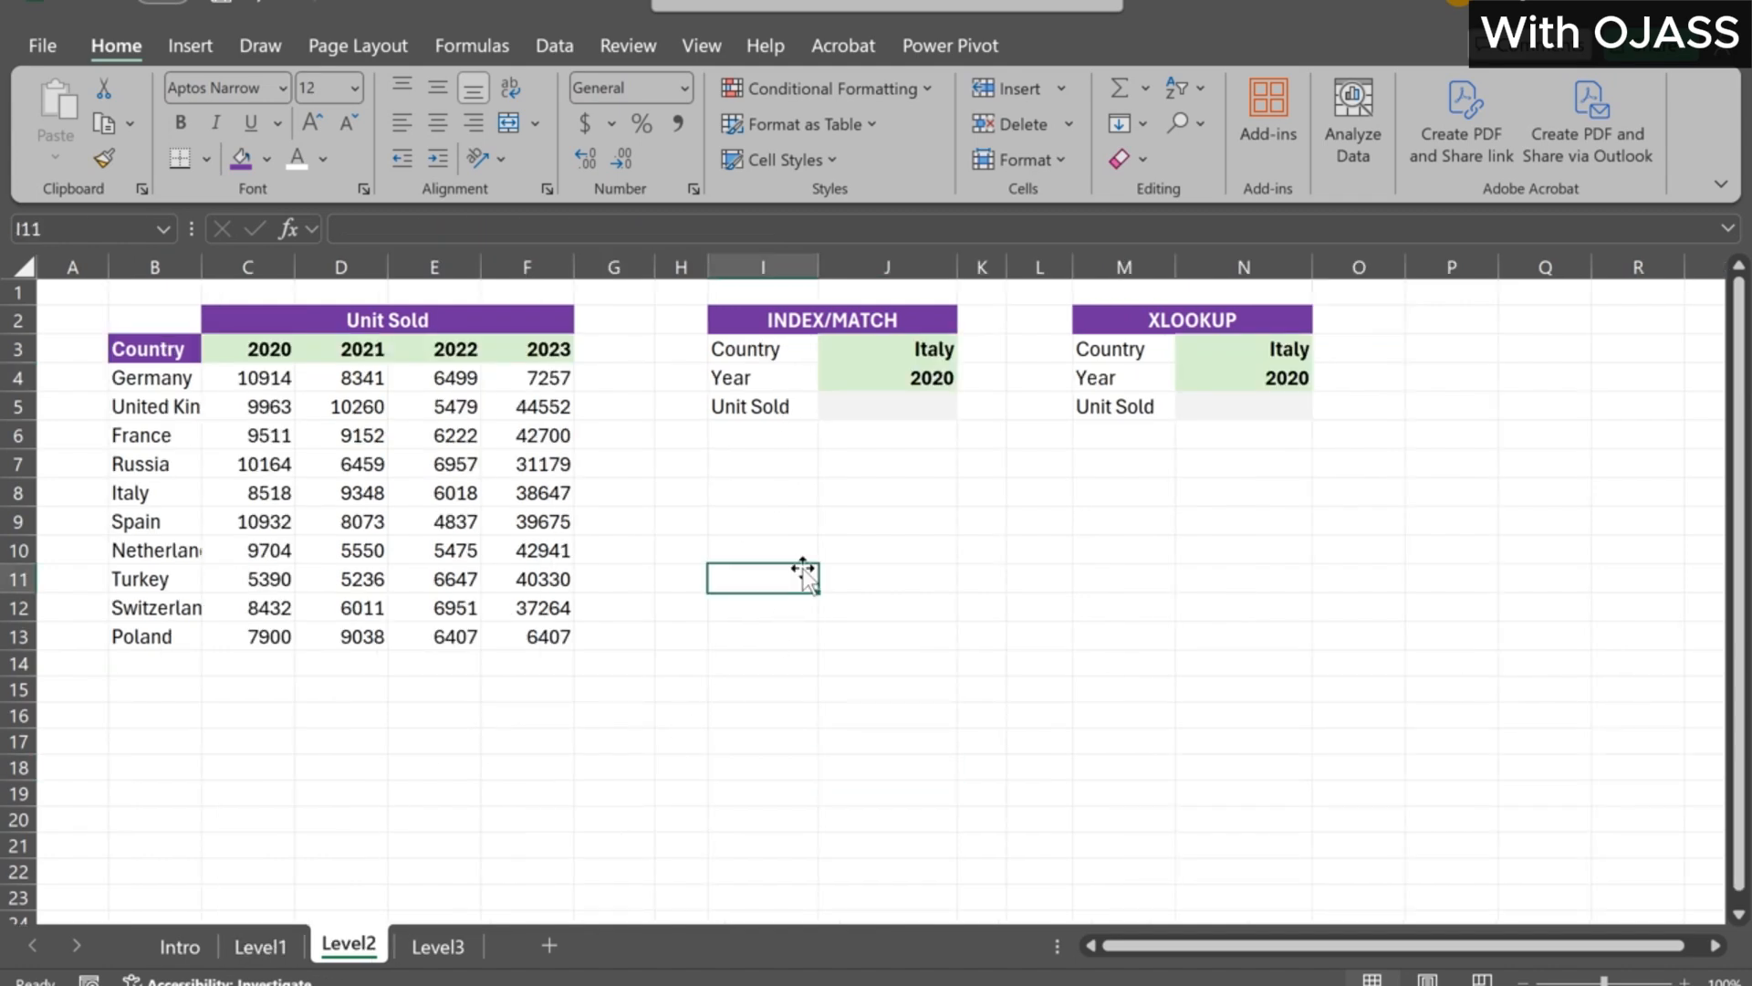
pyautogui.click(263, 329)
pyautogui.moveTo(274, 358); pyautogui.dragTo(532, 355)
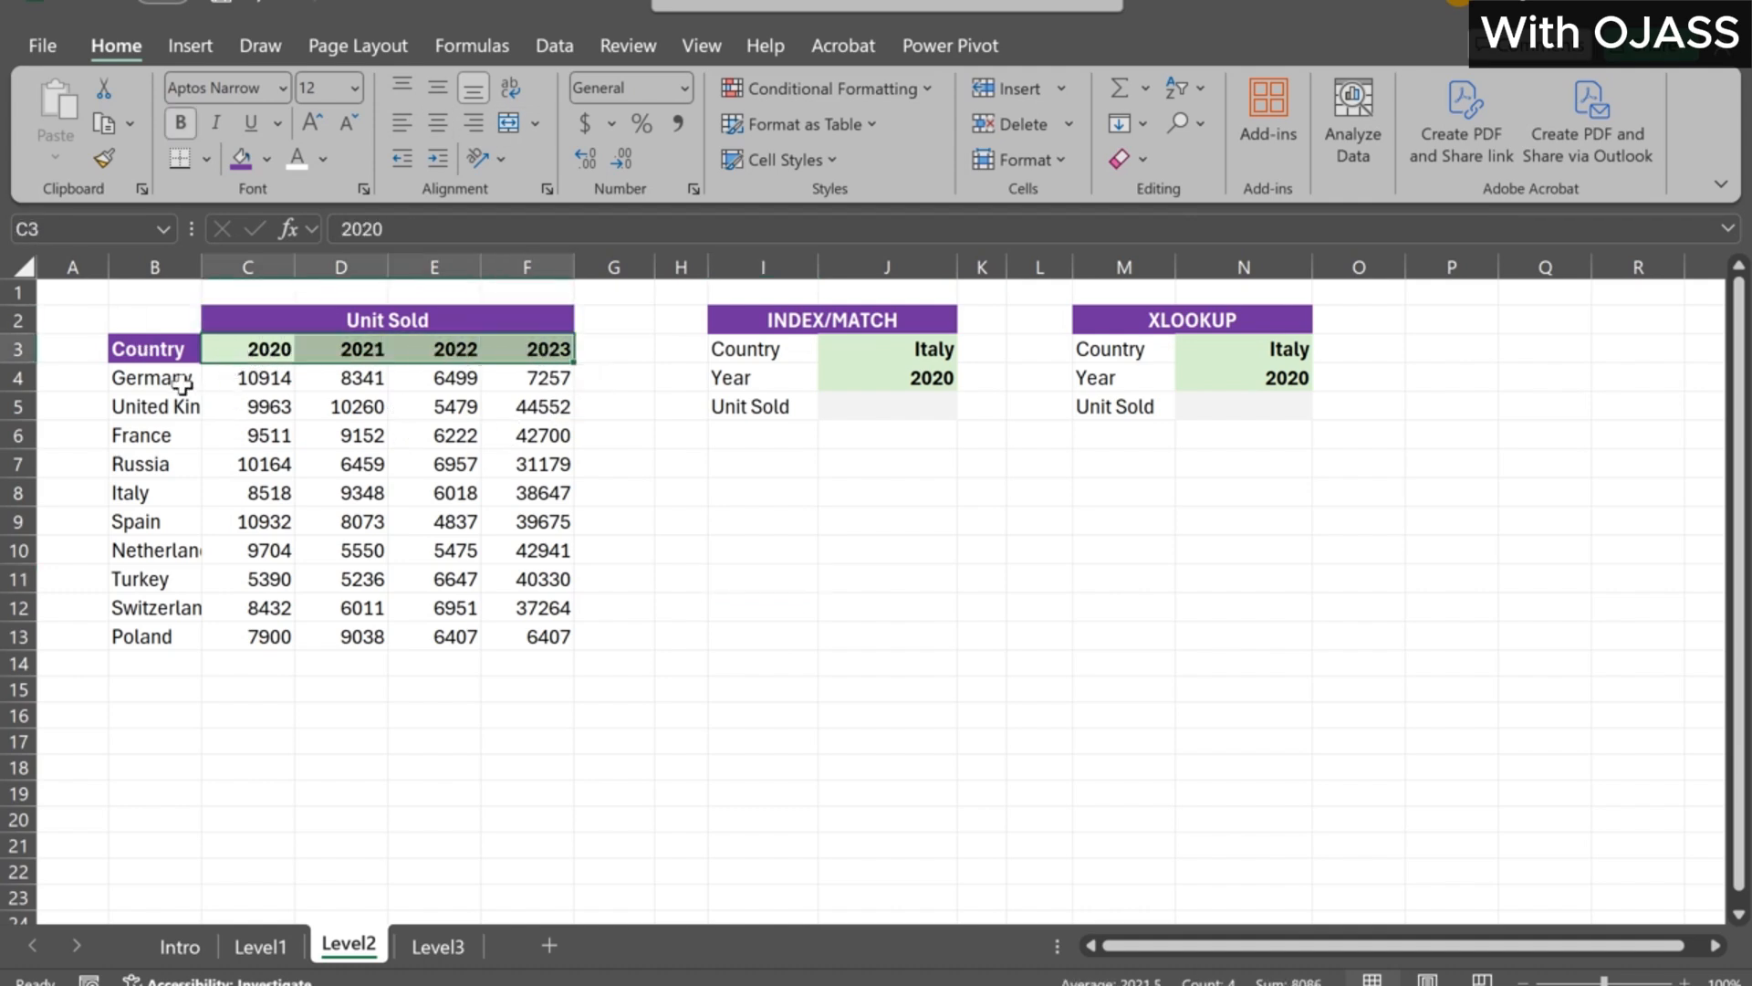
pyautogui.moveTo(177, 381); pyautogui.dragTo(186, 643)
pyautogui.hotkey('alt', 'h')
pyautogui.press('o')
pyautogui.press('i')
pyautogui.click(743, 712)
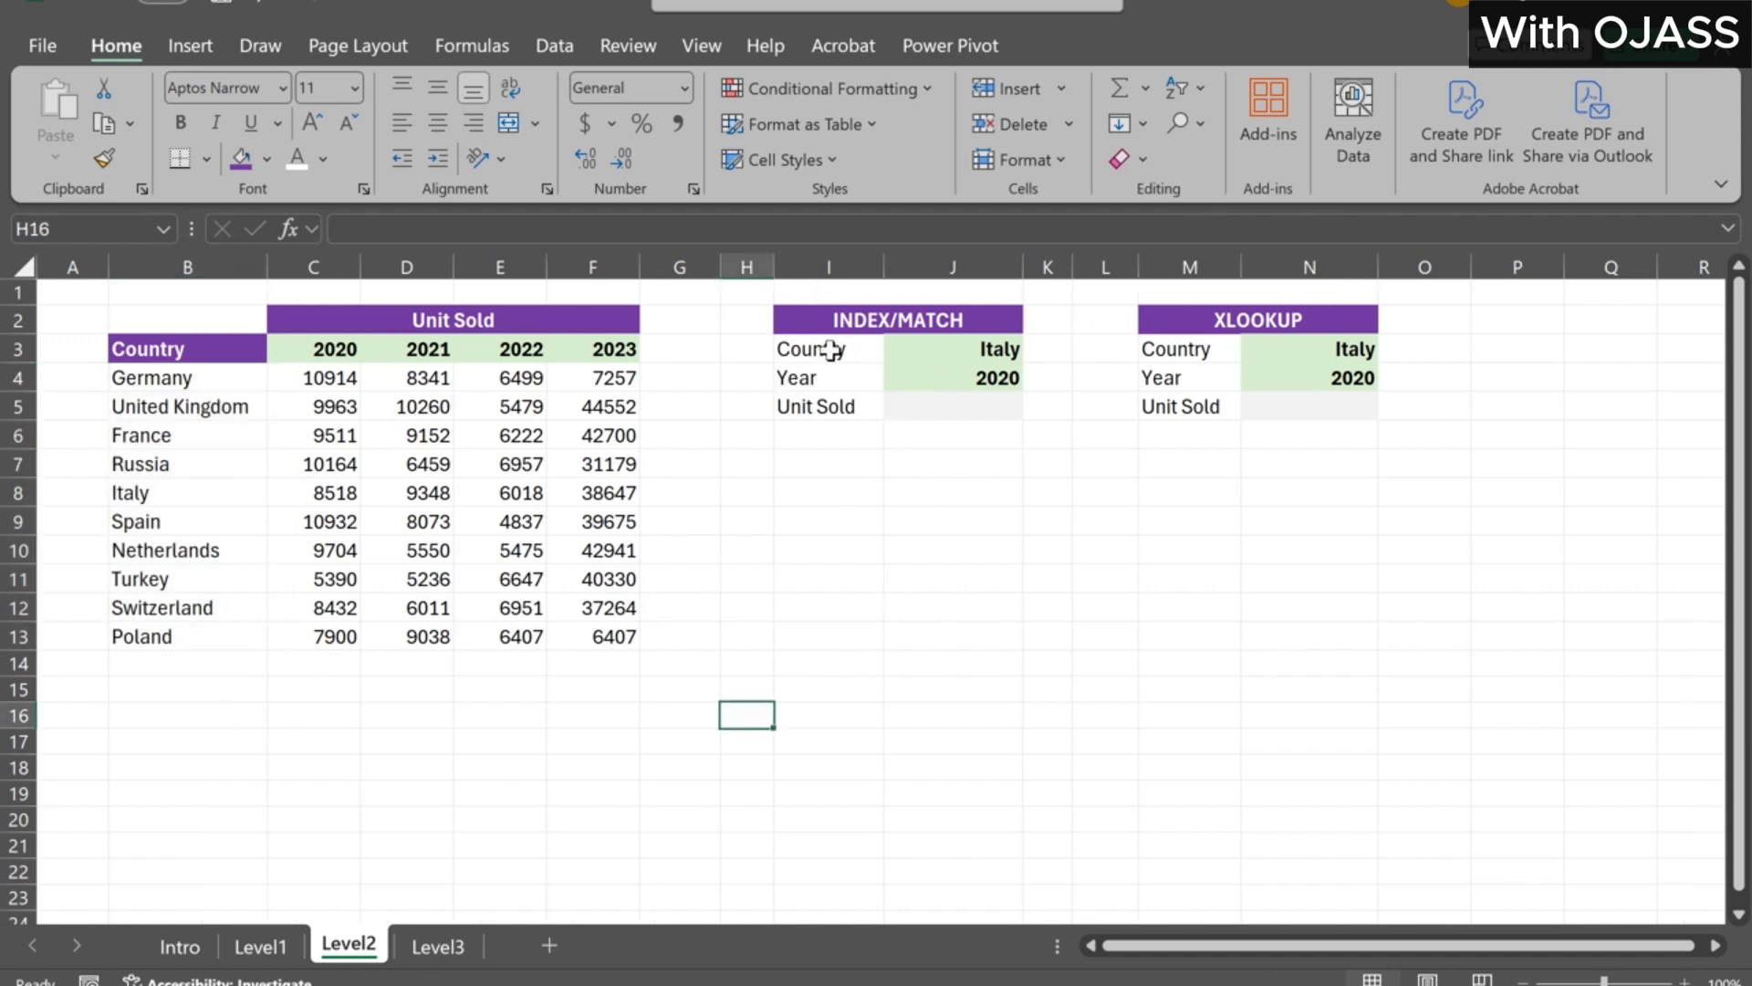
pyautogui.click(863, 325)
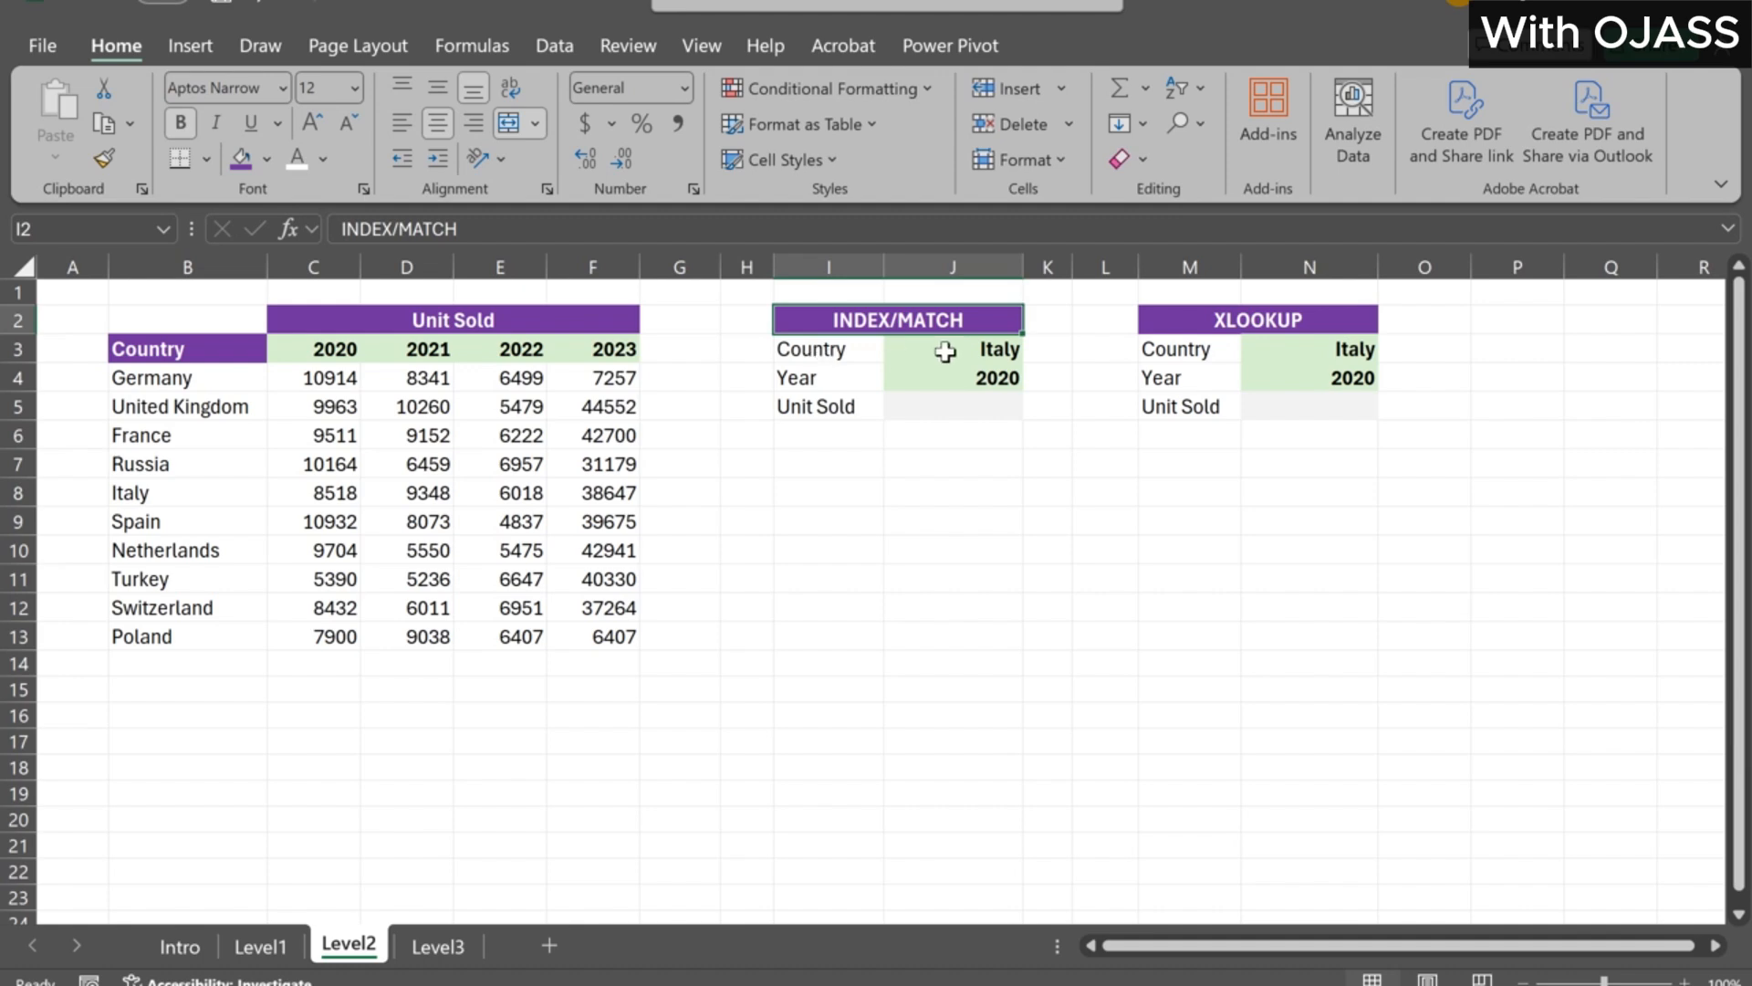
pyautogui.click(999, 380)
pyautogui.click(1348, 353)
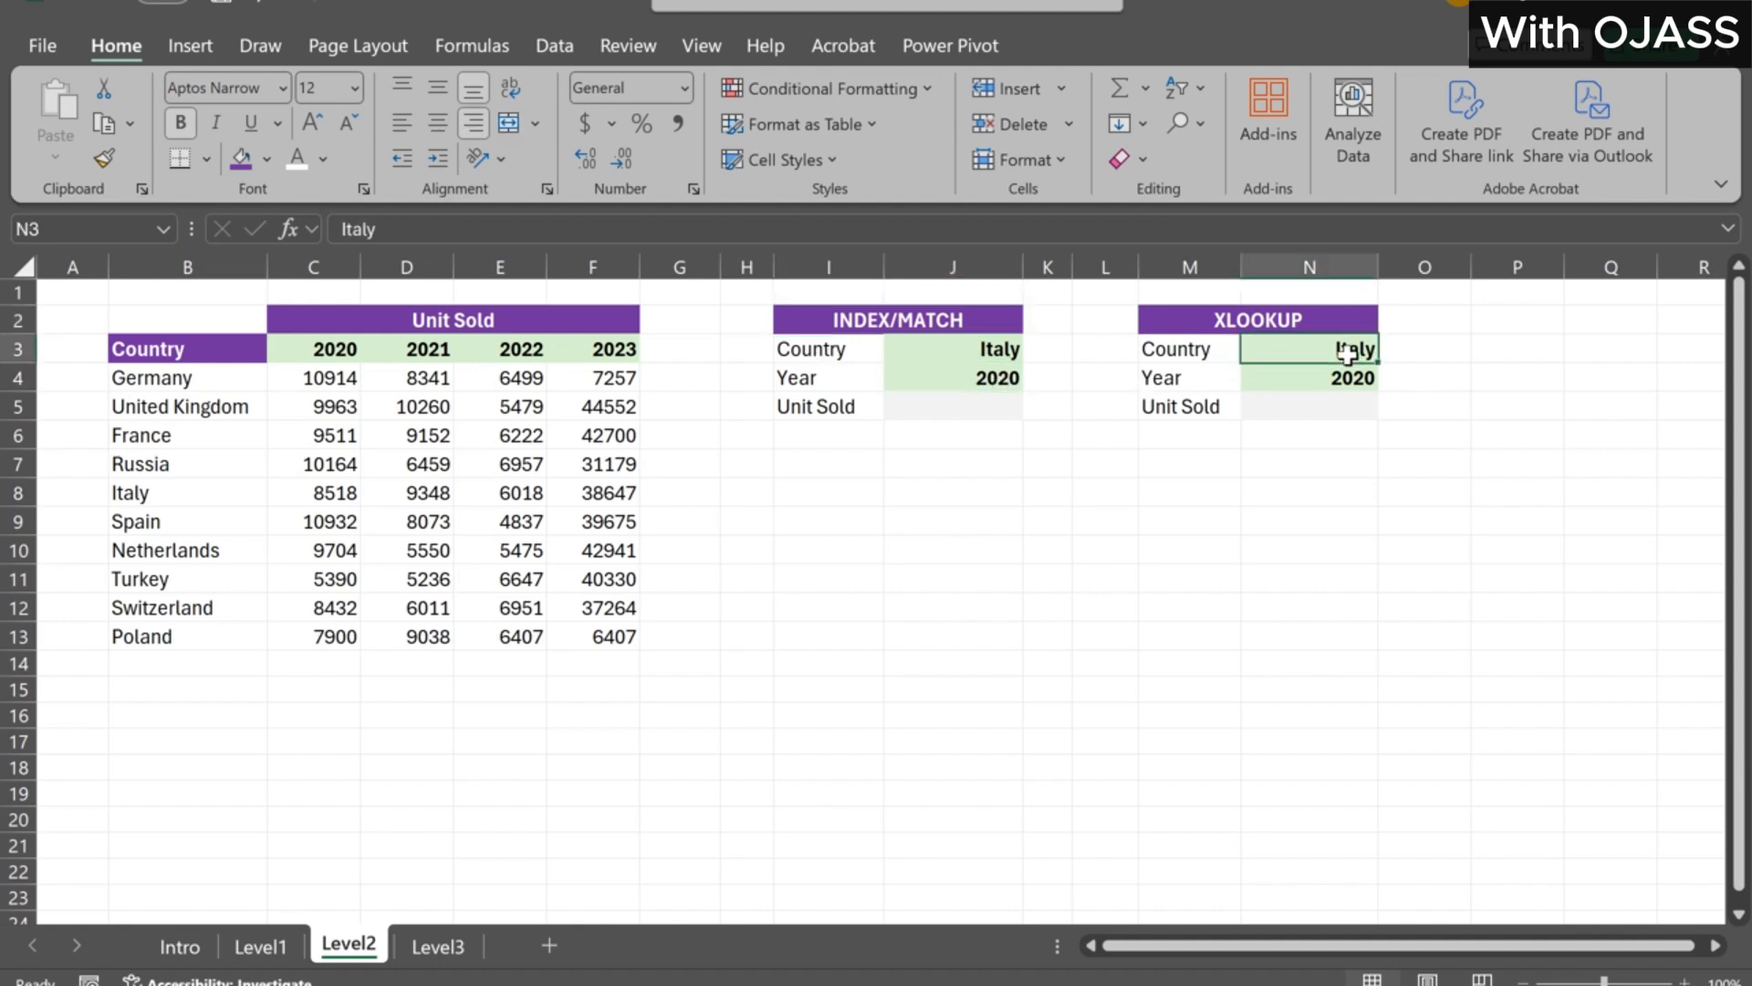
pyautogui.click(1232, 326)
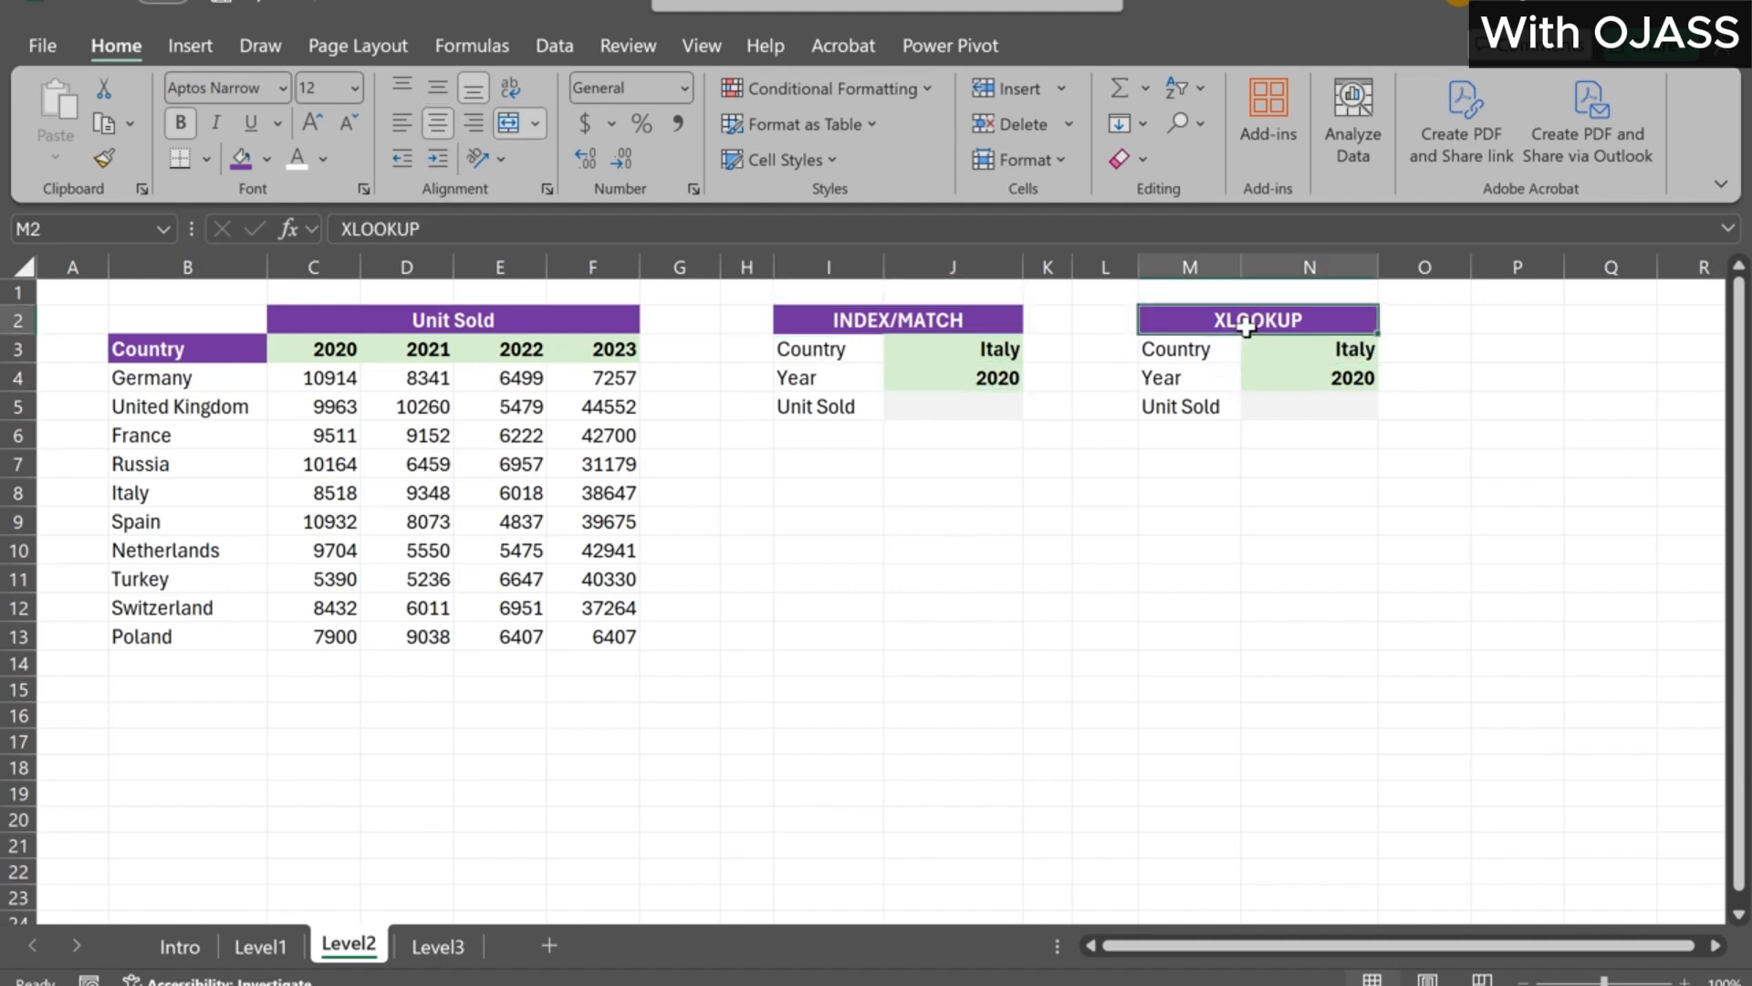
pyautogui.click(935, 503)
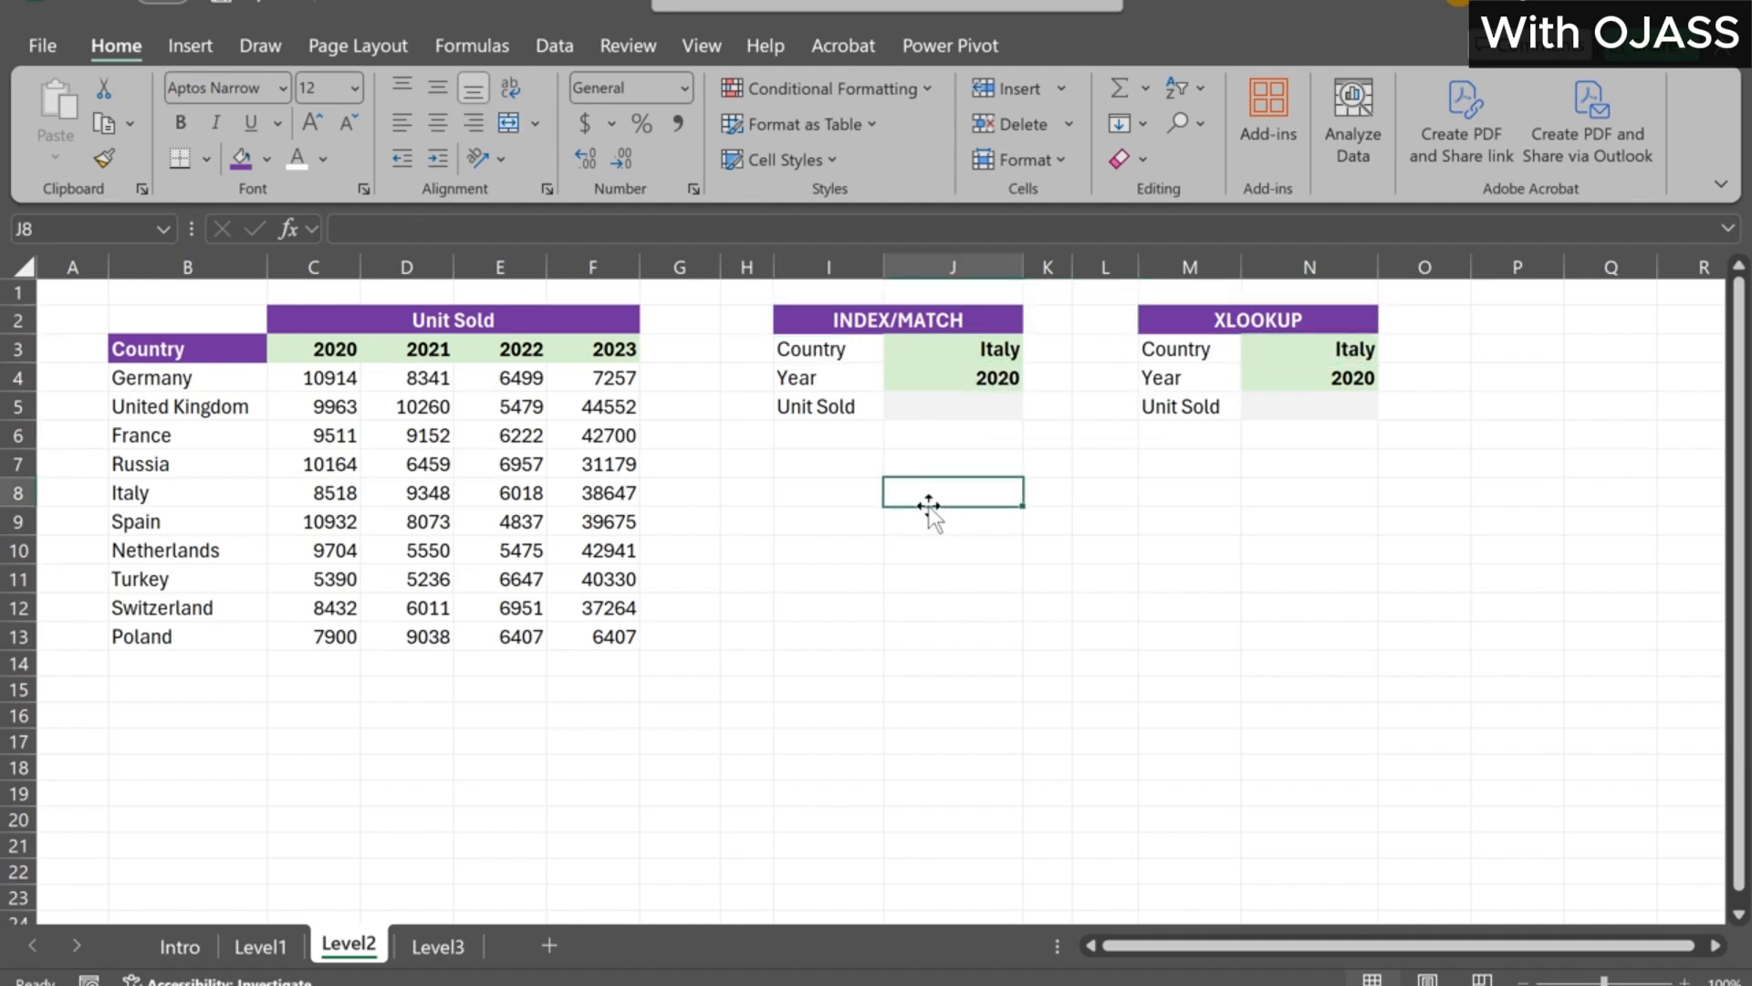
# Start an INDEX formula in the INDEX/MATCH table's Unit Sold cell J5 with the units-sold range C4:F13 as its array
pyautogui.click(911, 412)
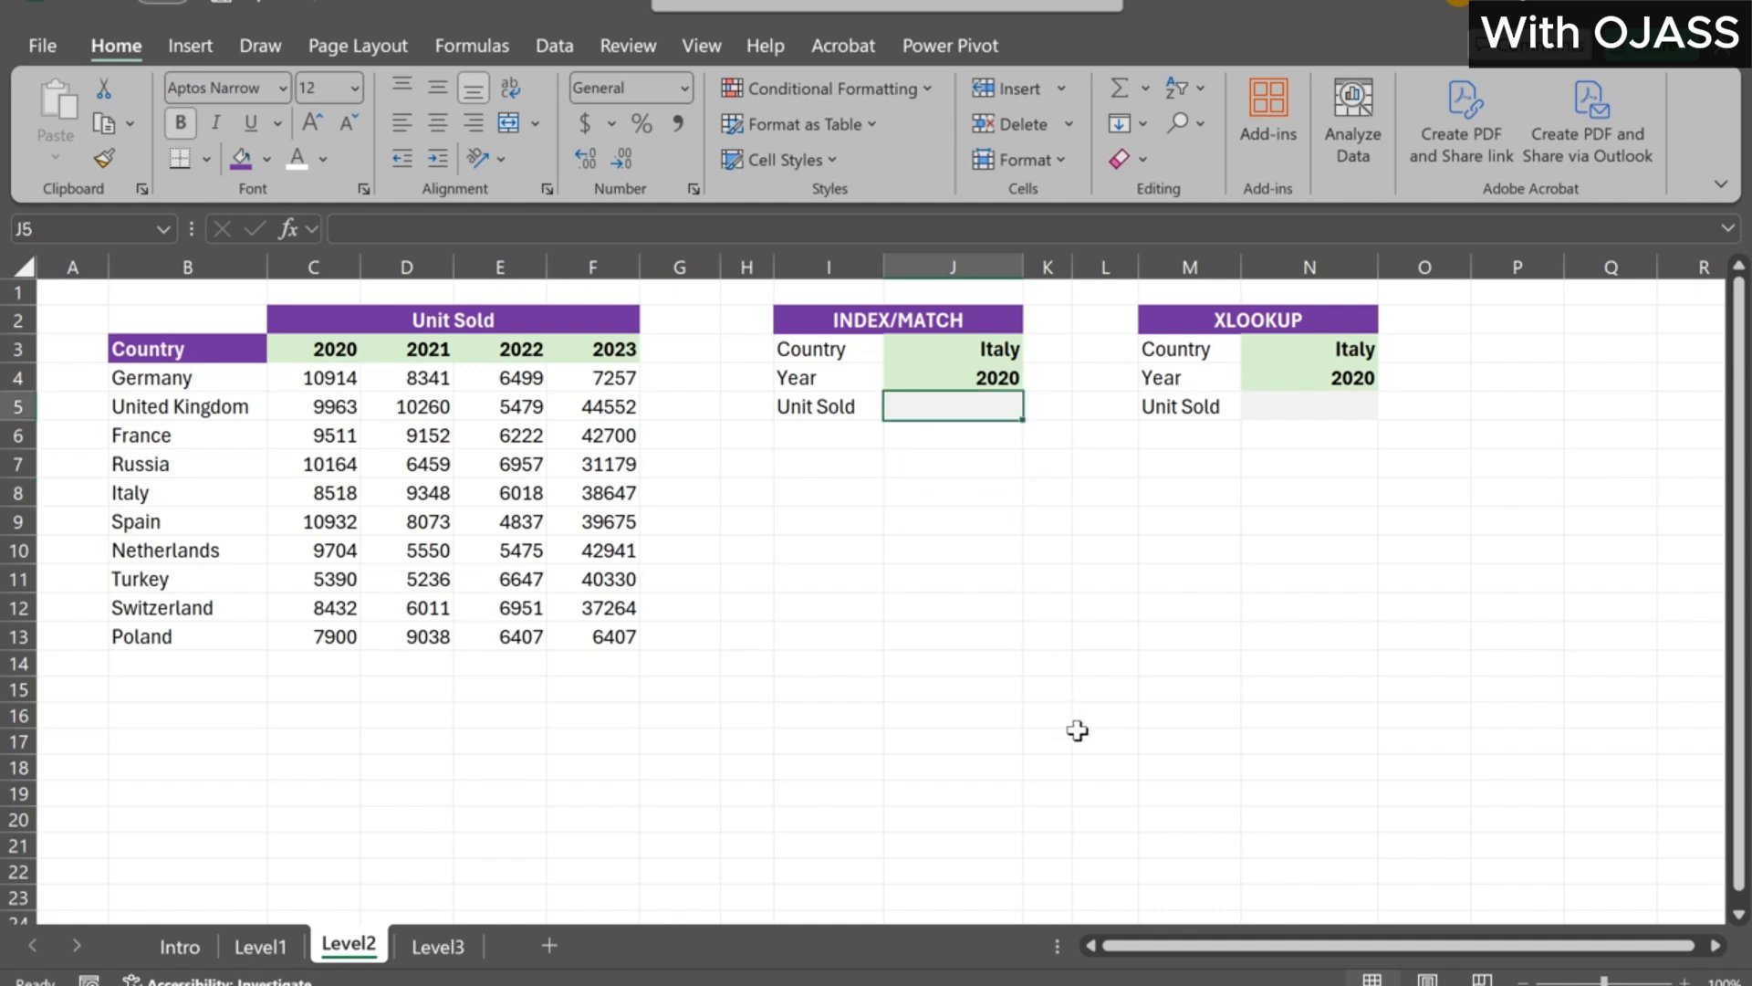
pyautogui.write('=in')
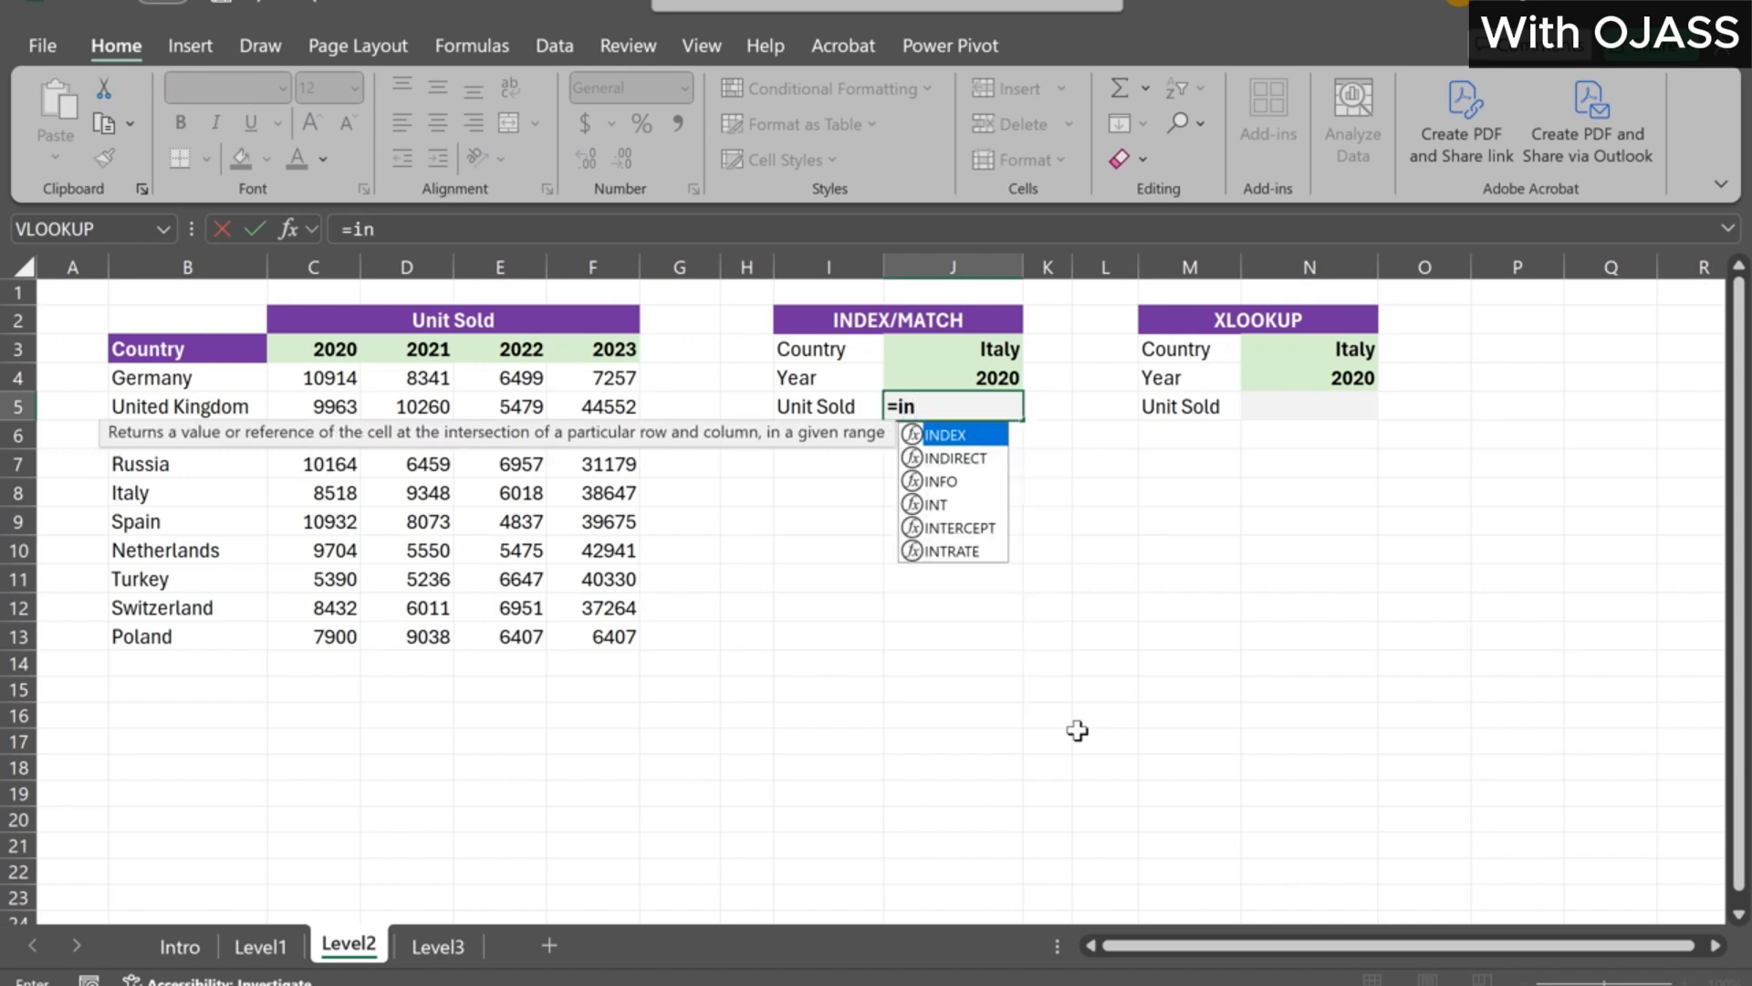
pyautogui.write('dex')
pyautogui.press('Tab')
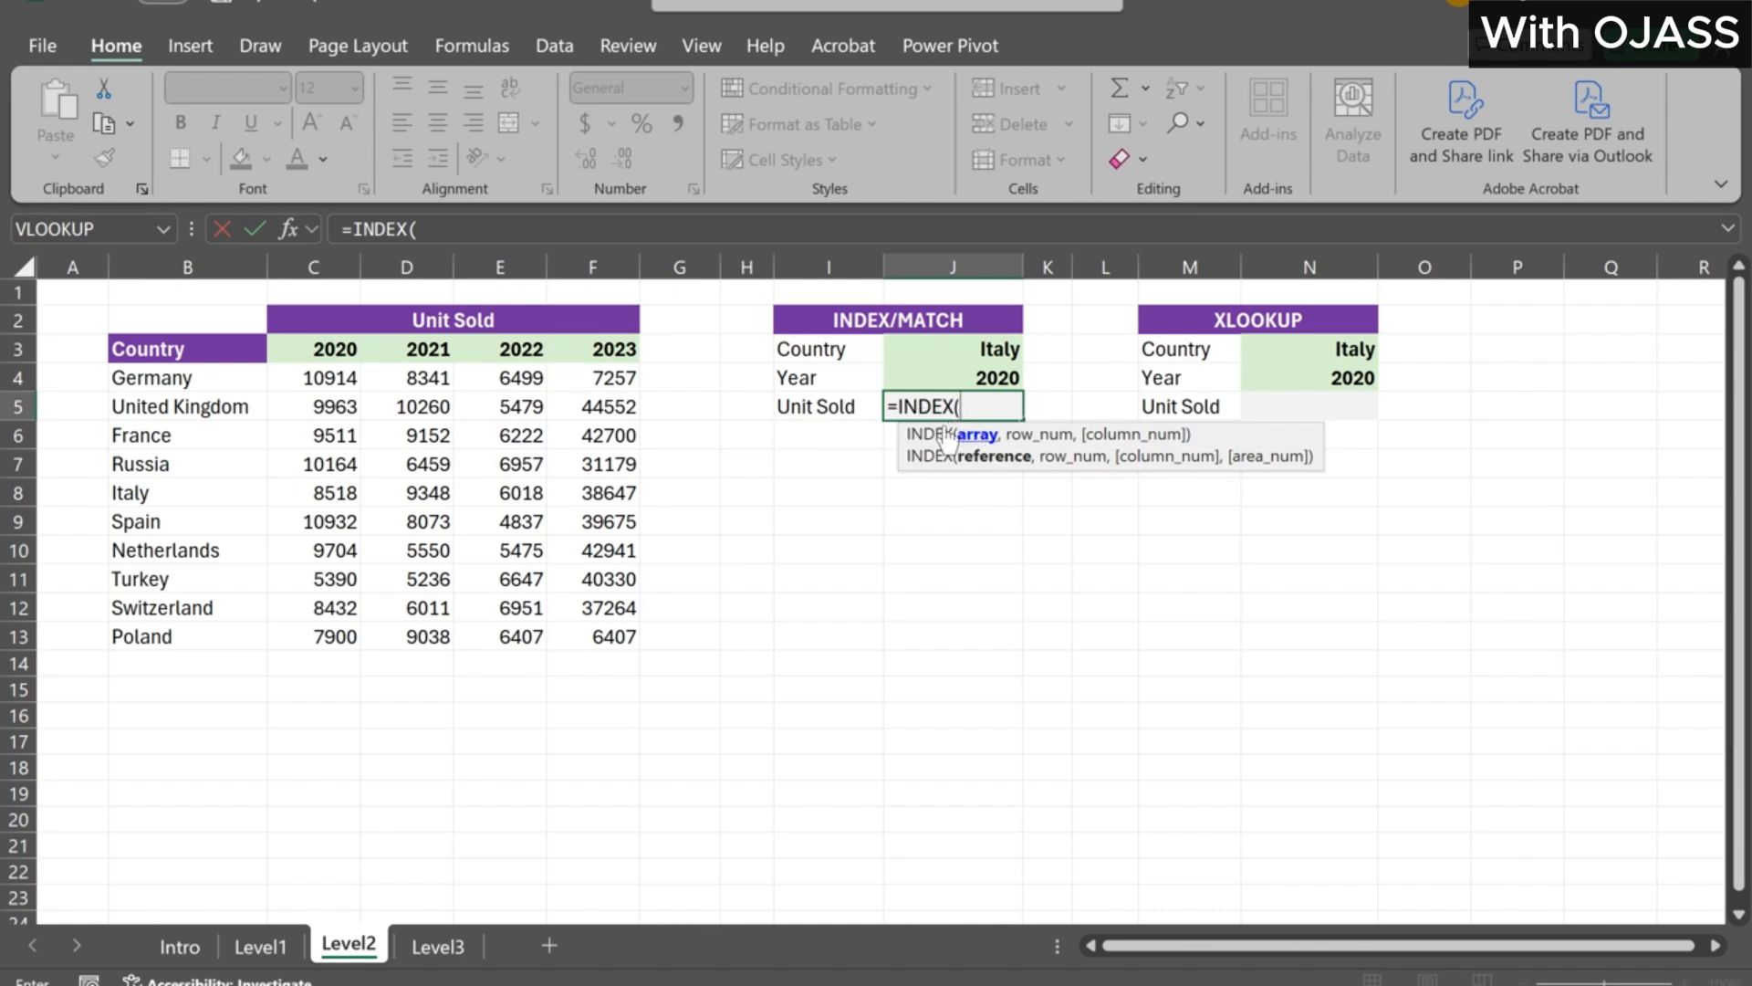
pyautogui.moveTo(330, 378); pyautogui.dragTo(607, 629)
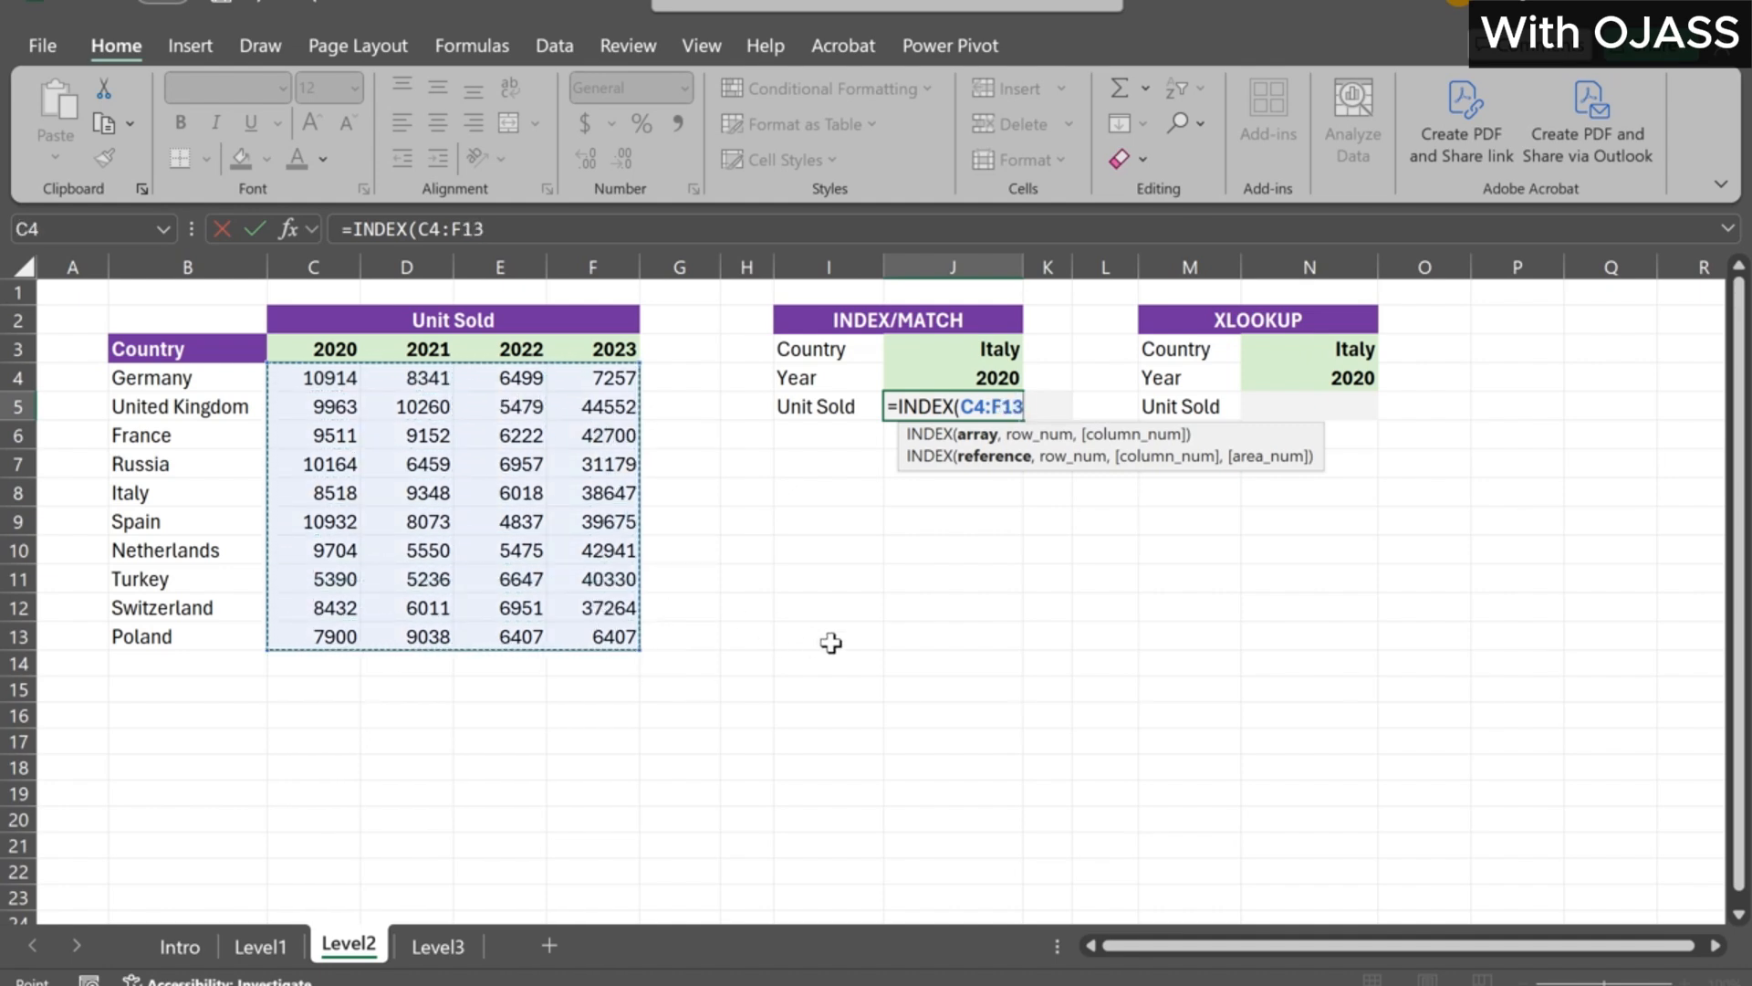
pyautogui.write(',')
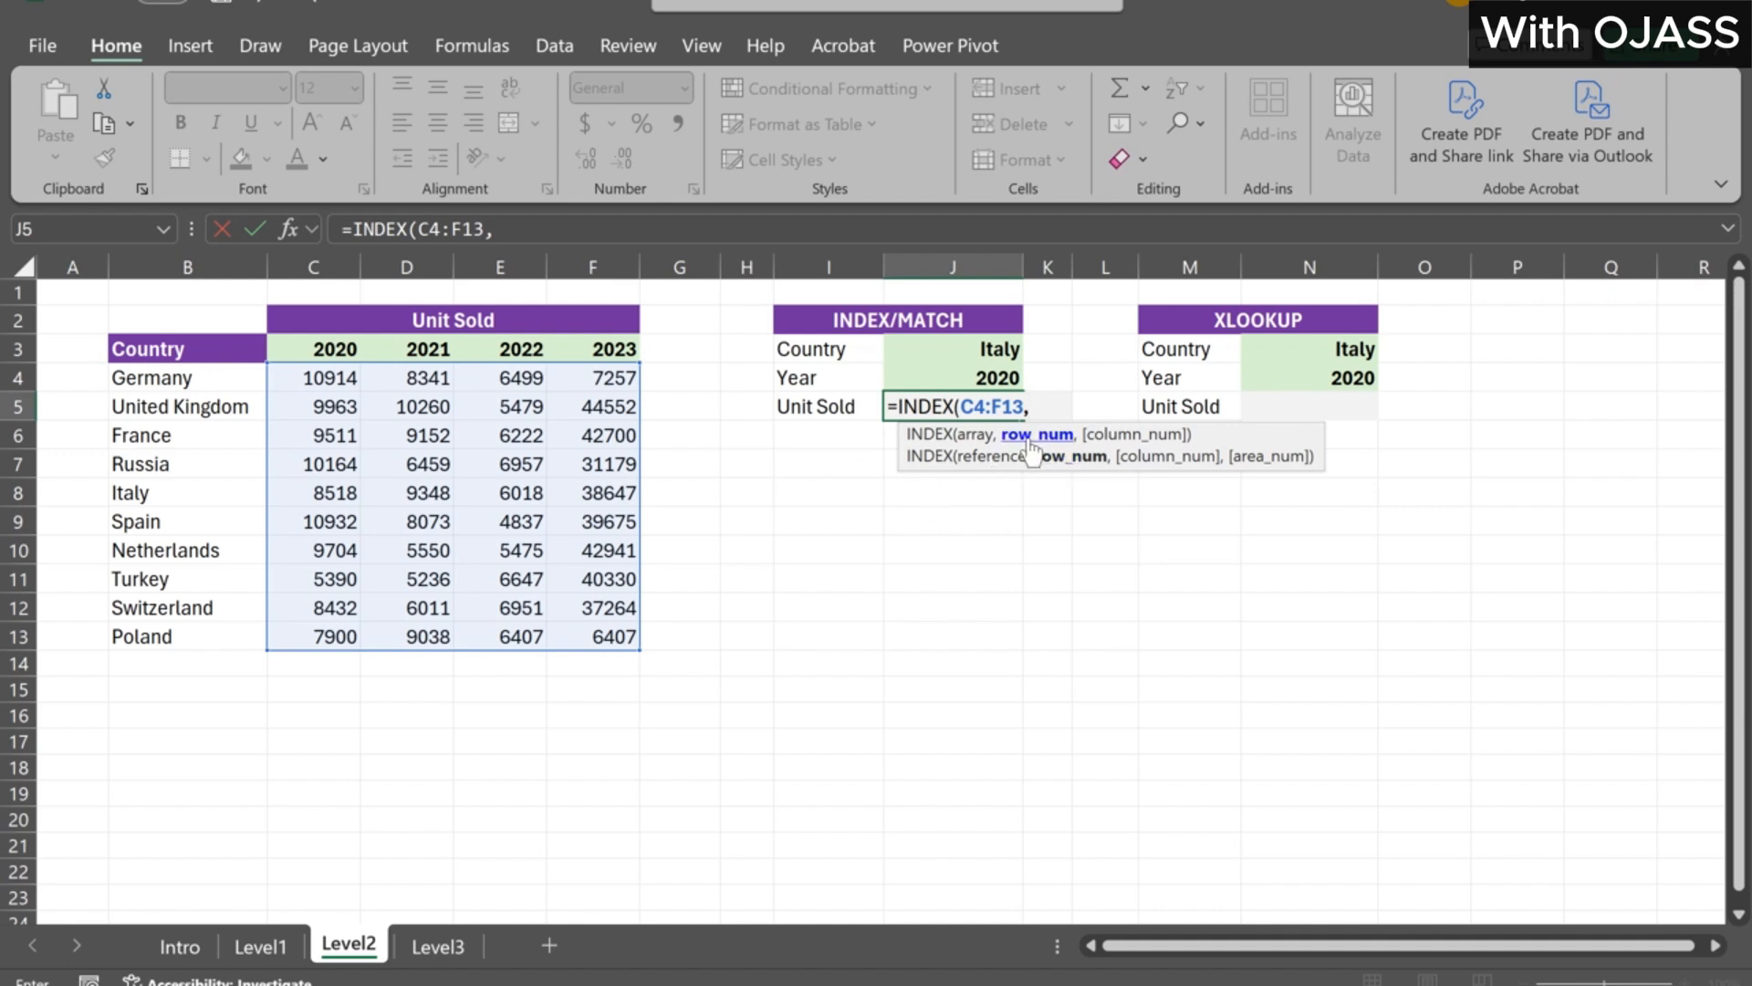
# Add an exact MATCH of country J3 against B4:B13 as the row number of the INDEX formula in J5
pyautogui.write('mat')
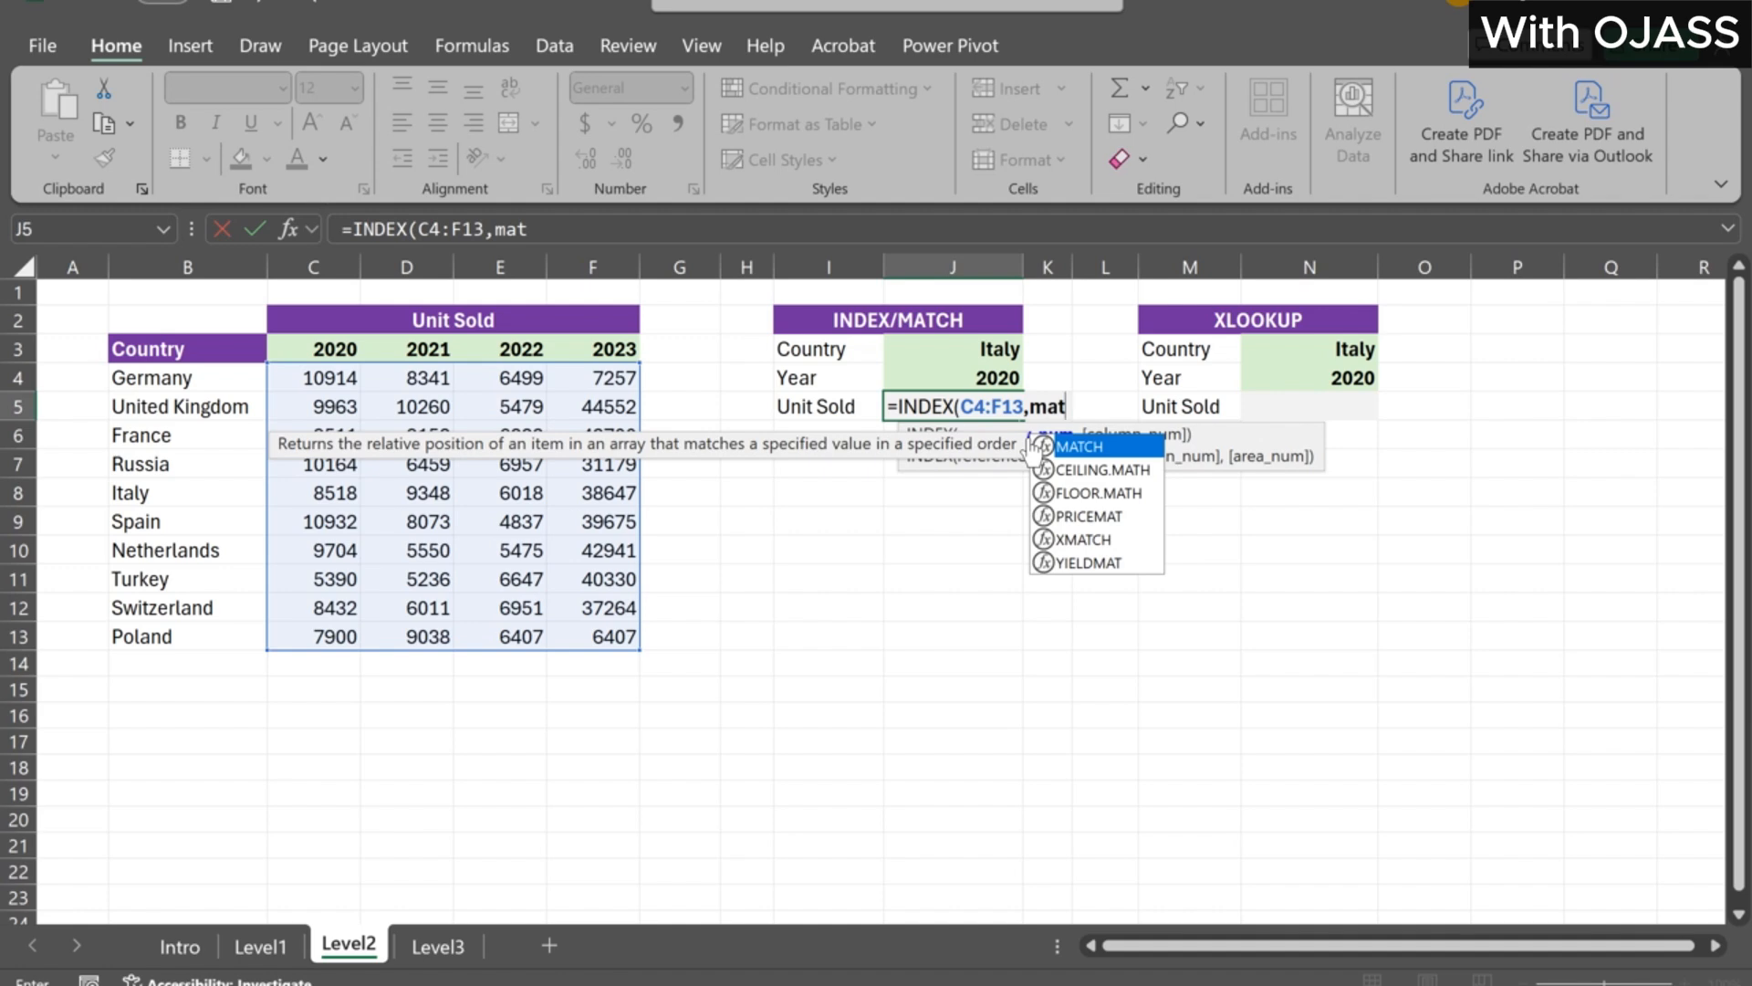
pyautogui.write('c')
pyautogui.doubleClick(1037, 447)
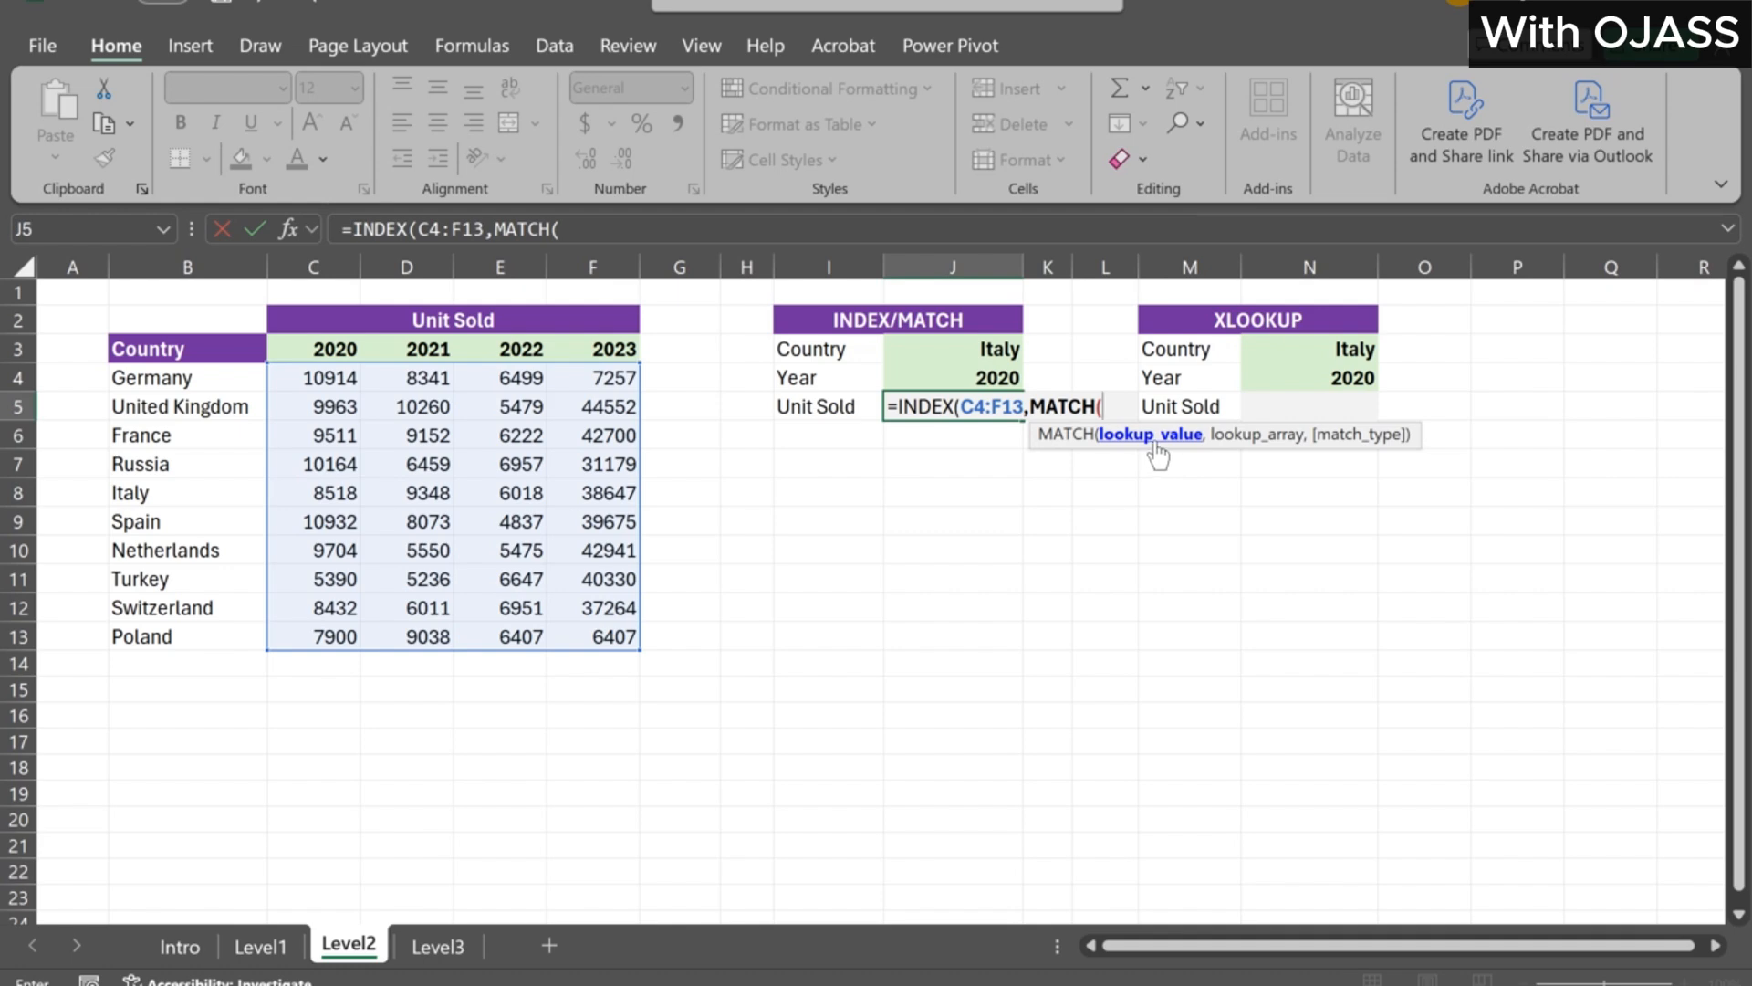
pyautogui.click(1005, 351)
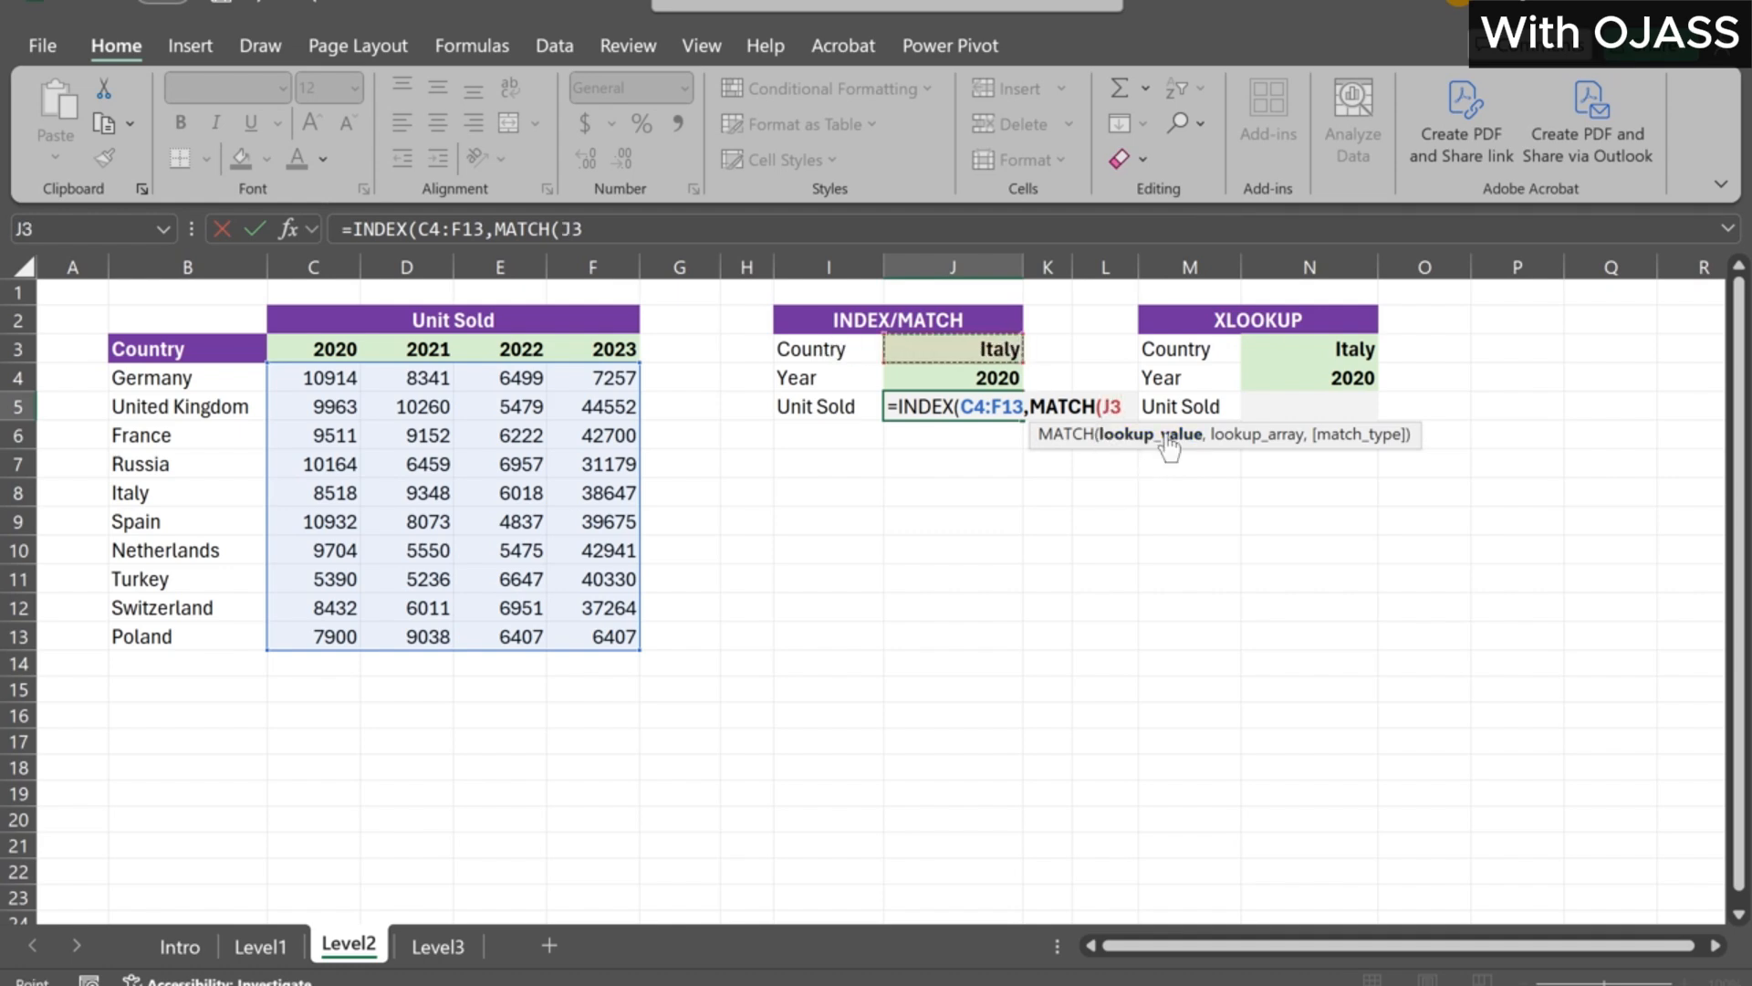
pyautogui.write(',')
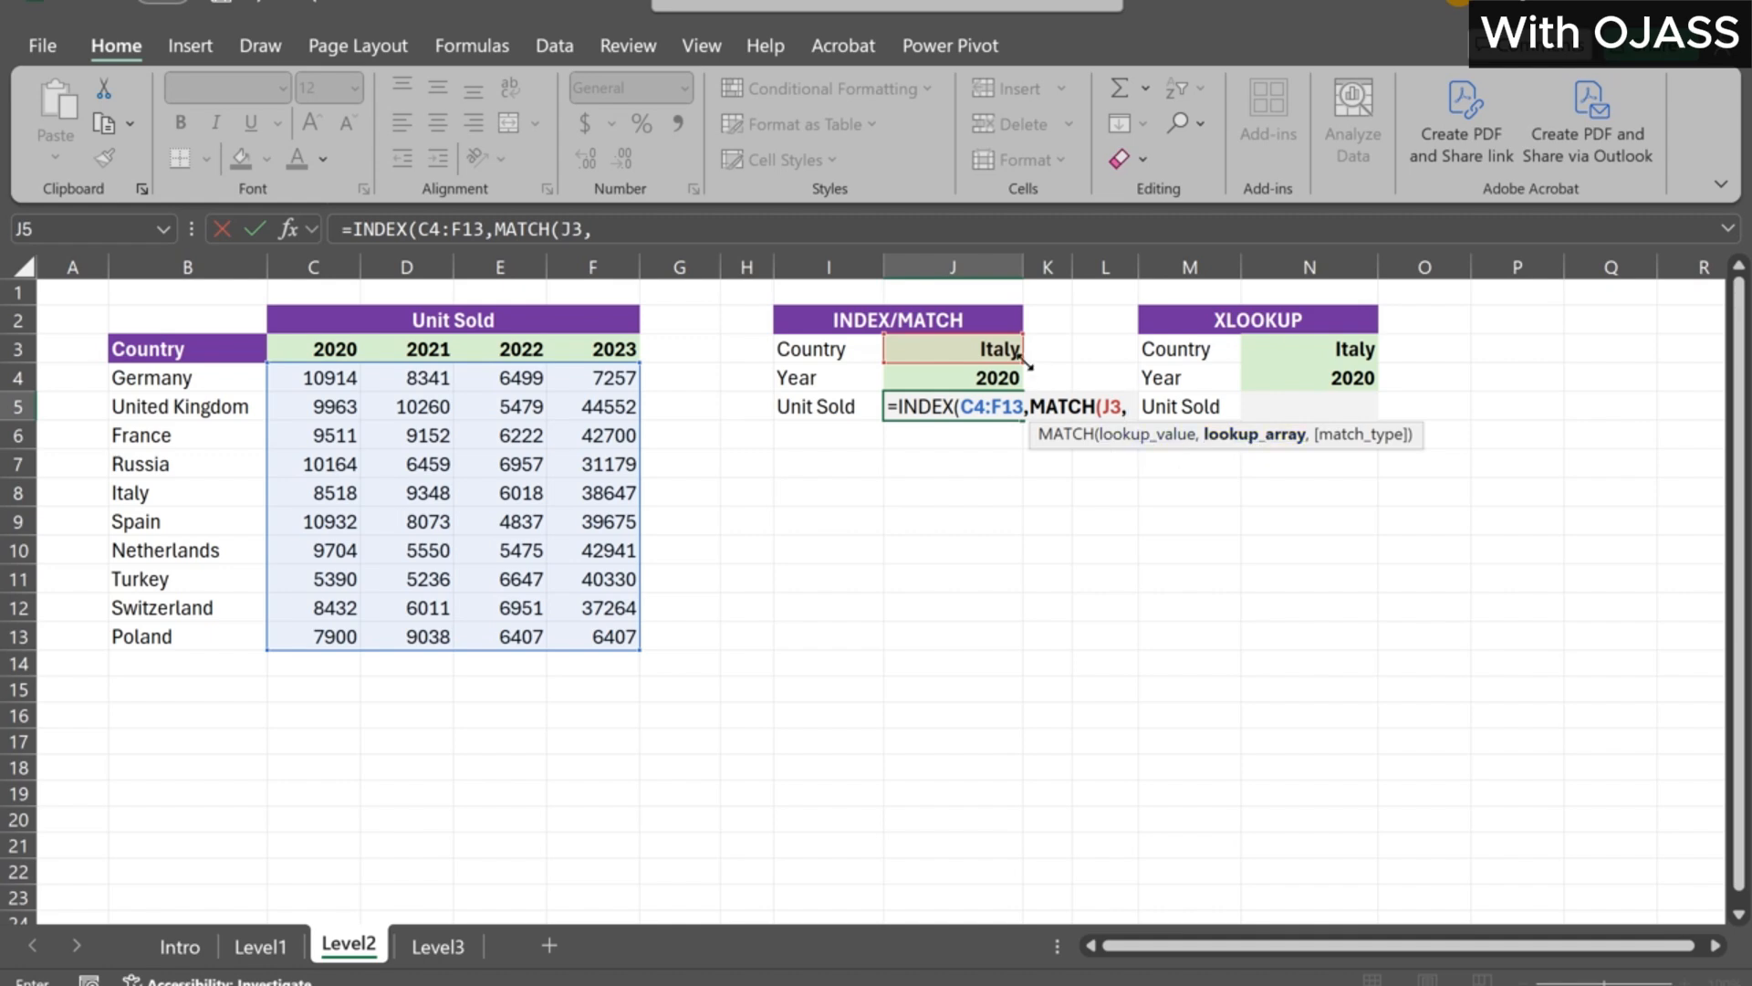
pyautogui.moveTo(169, 382); pyautogui.dragTo(161, 633)
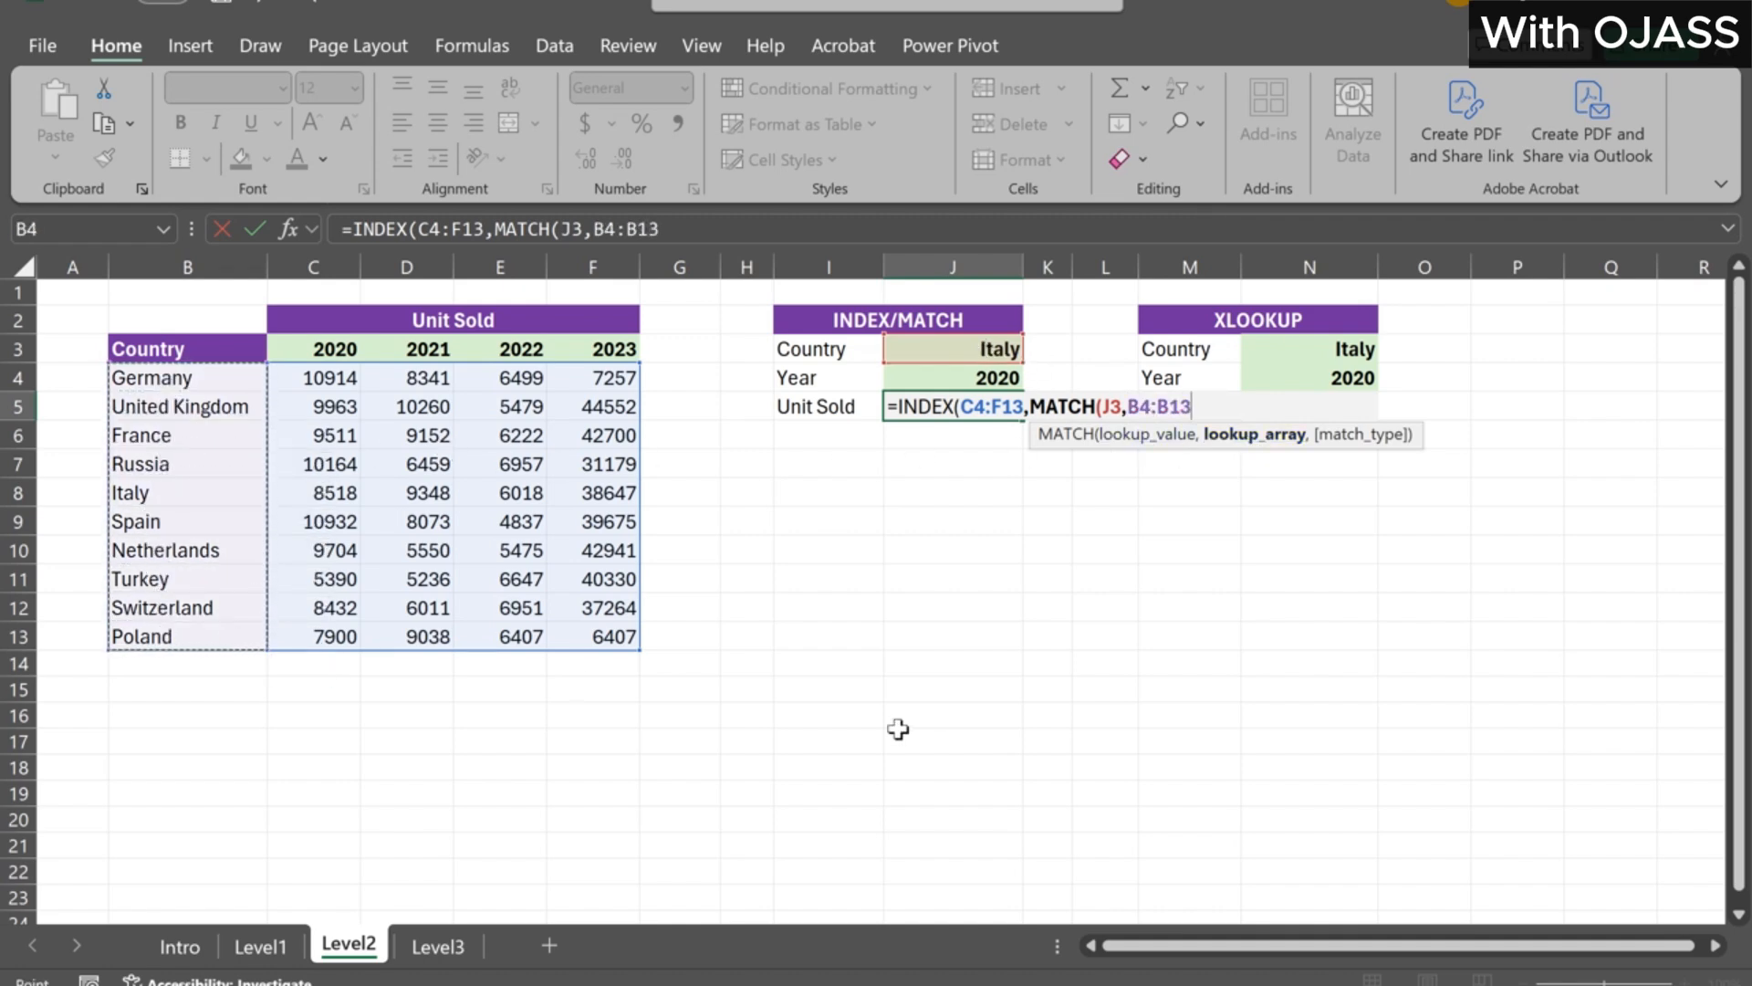
pyautogui.write(',')
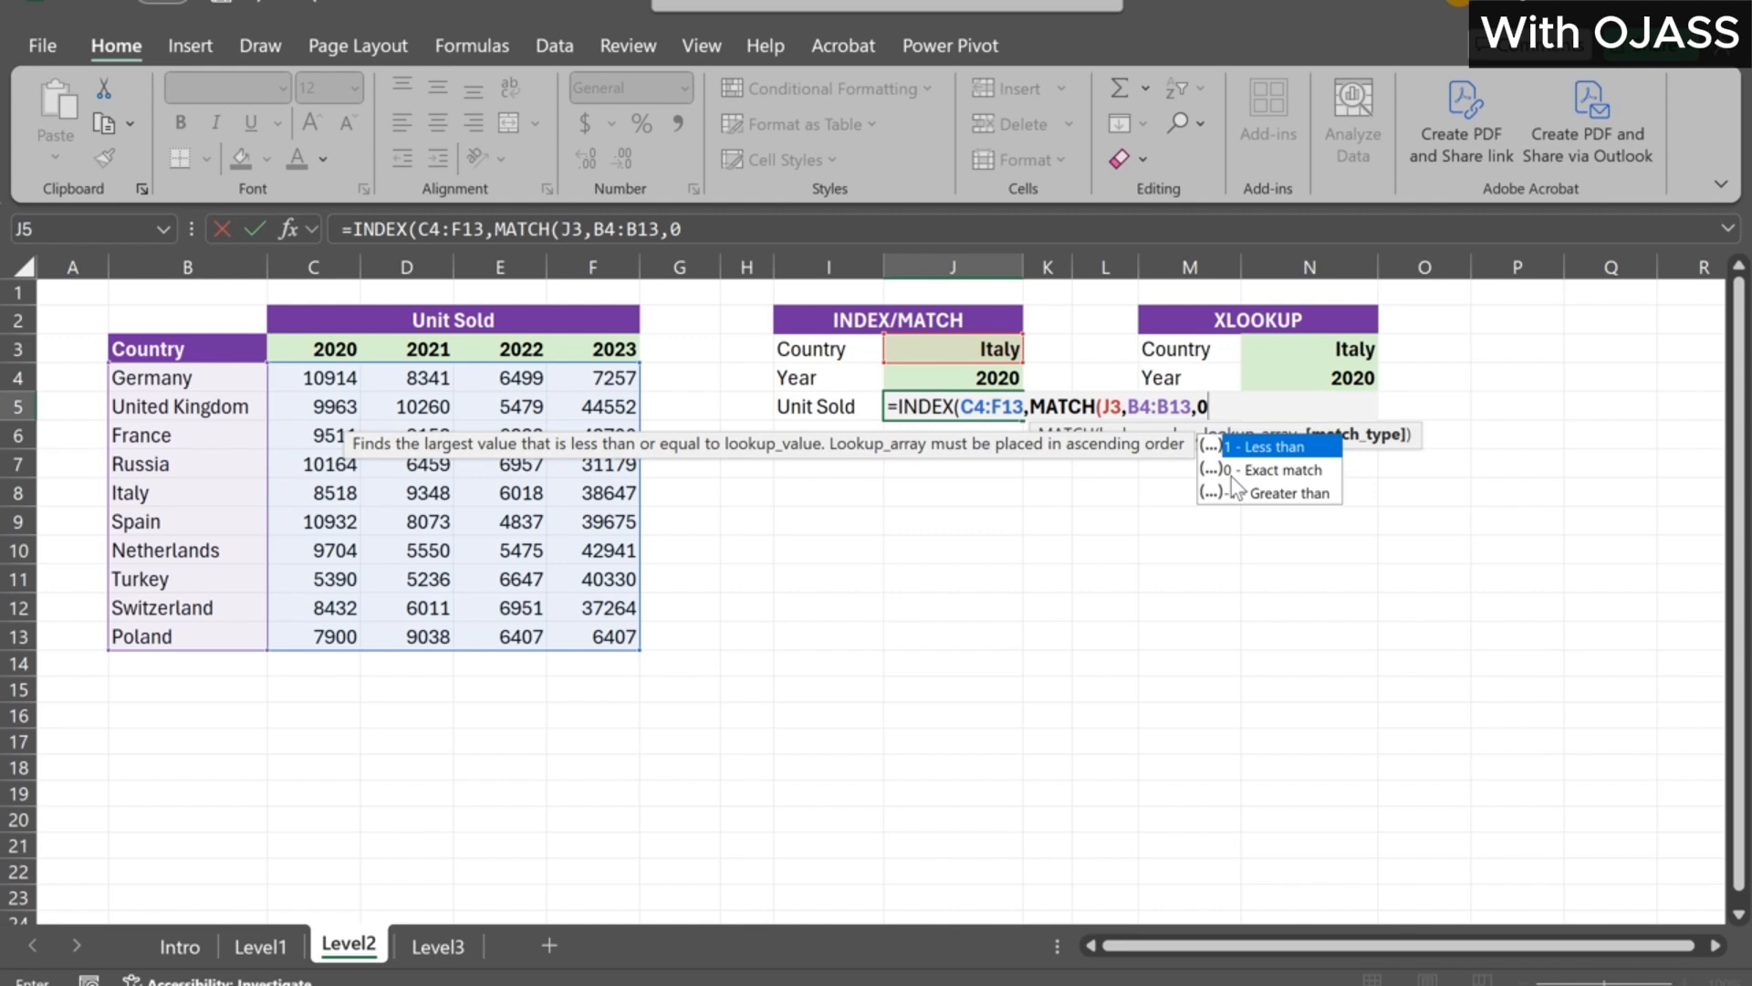
pyautogui.write('0)')
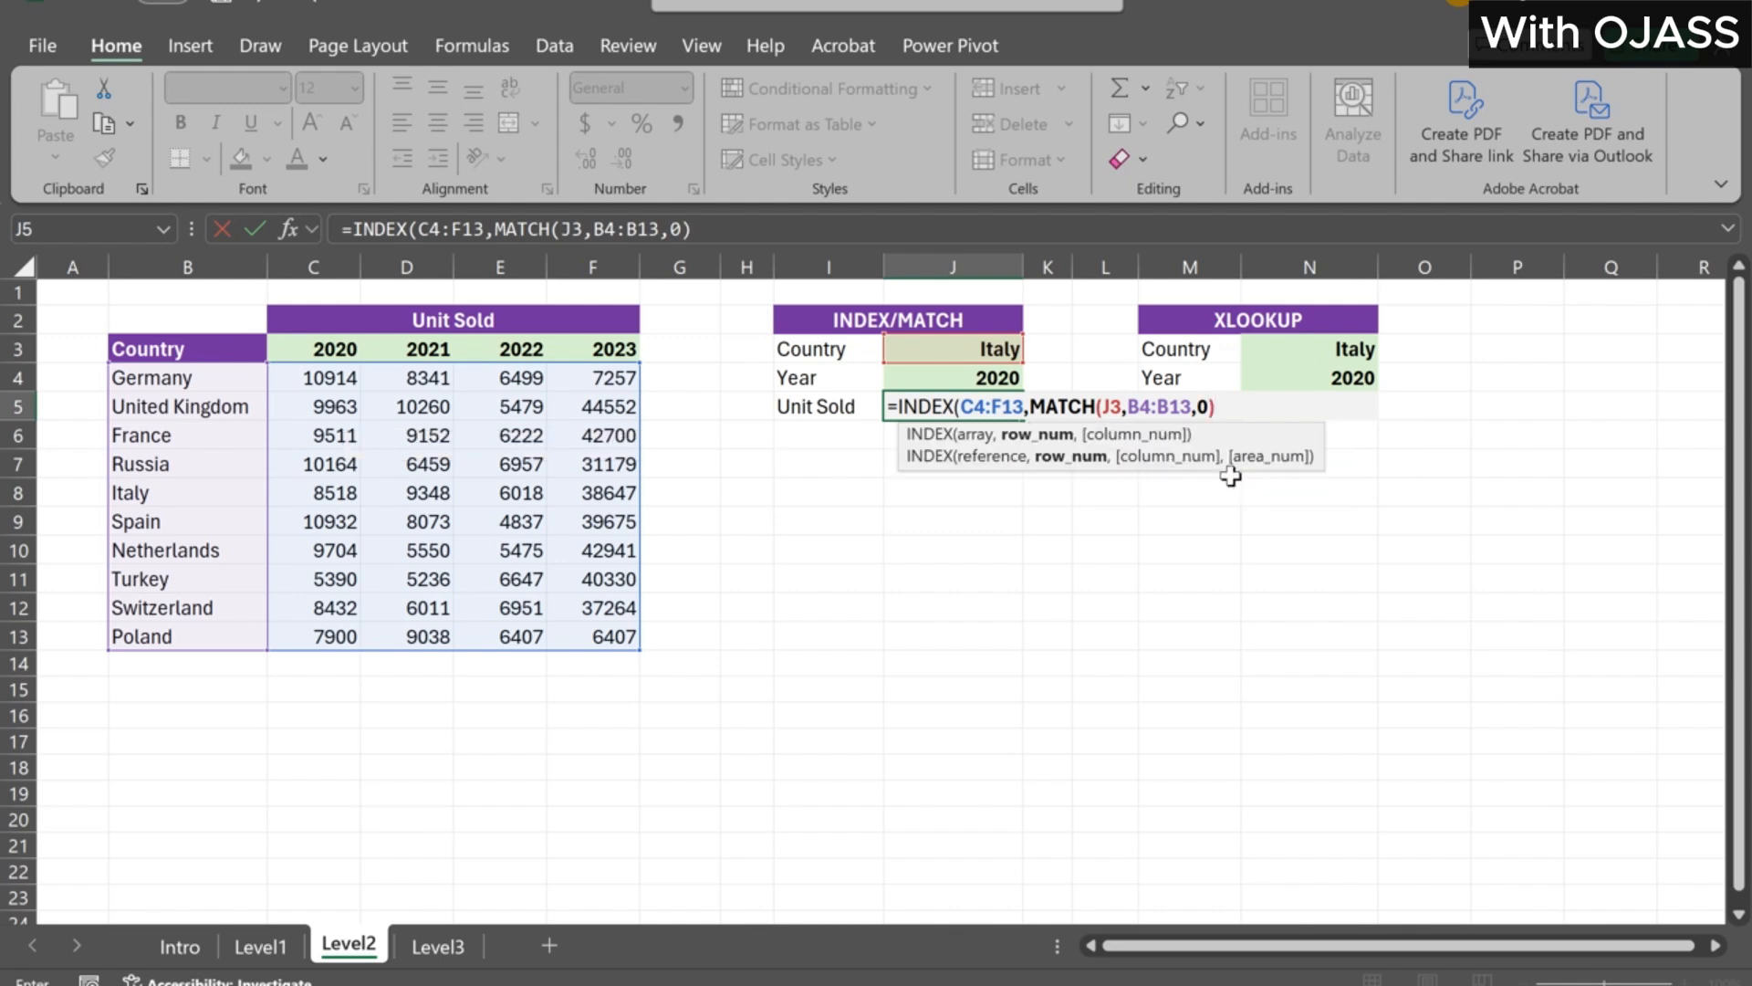
# Complete J5's INDEX formula with MATCH(J4,C3:F3,0) as the column number and check it against Italy's 2020 figure in C8
pyautogui.write(',')
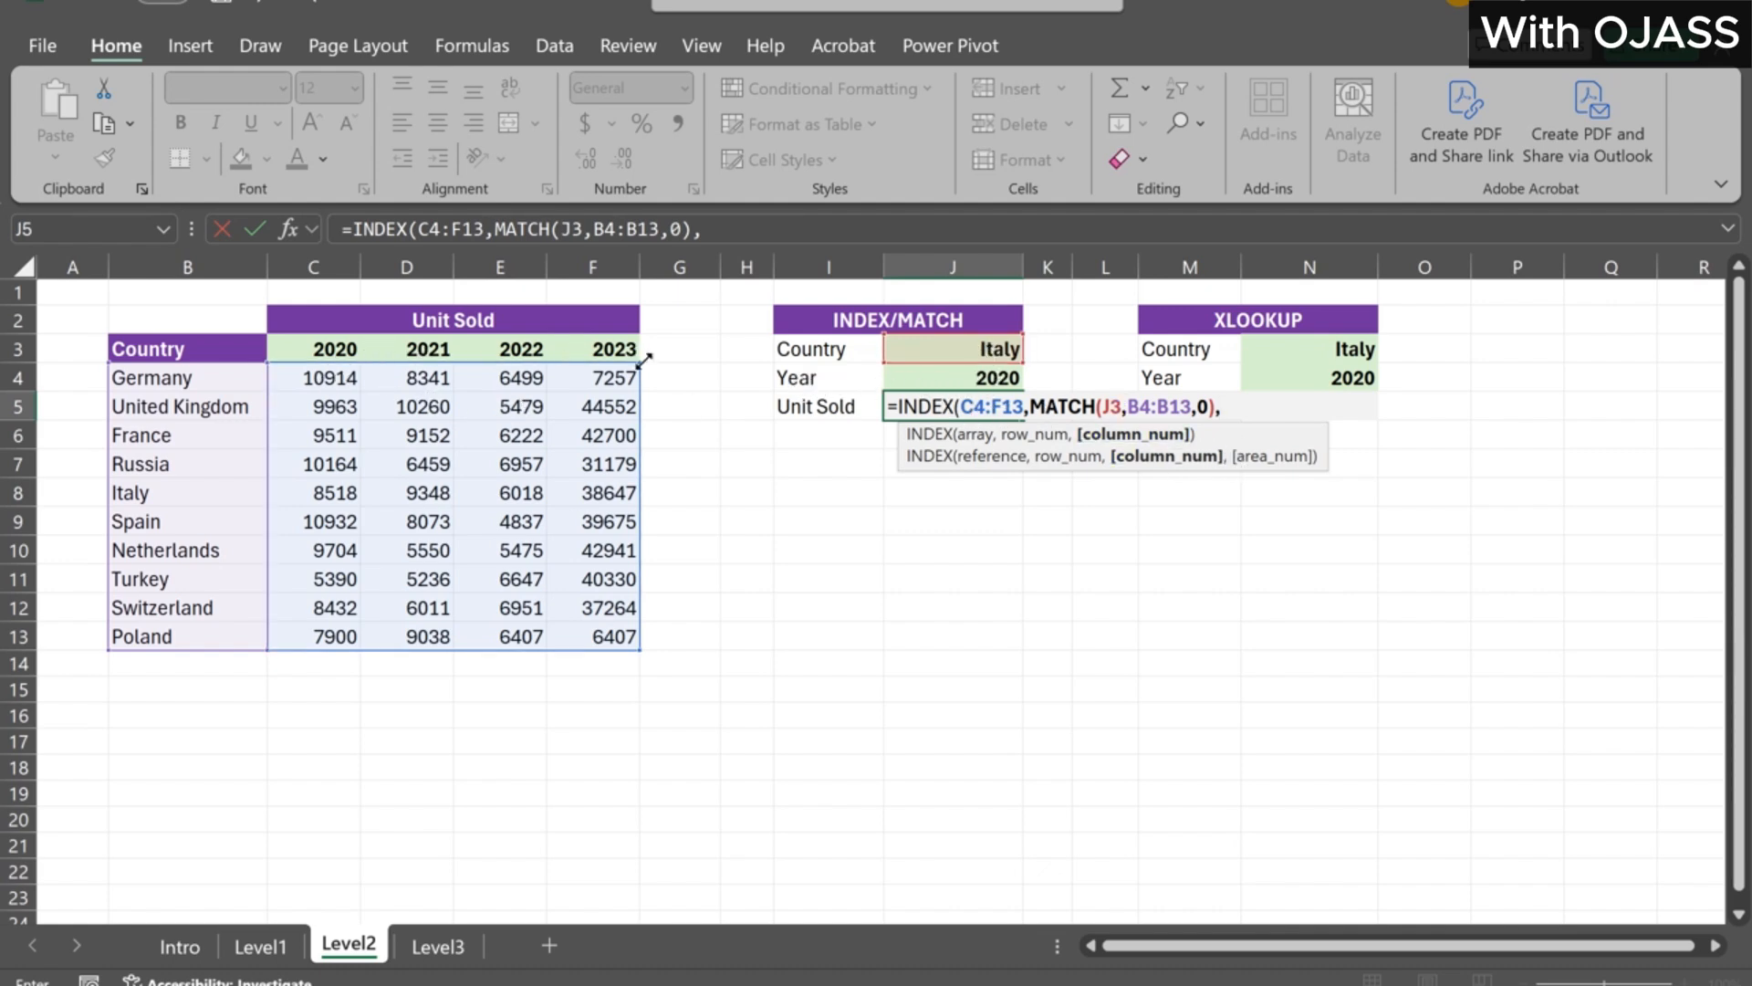
pyautogui.write('match')
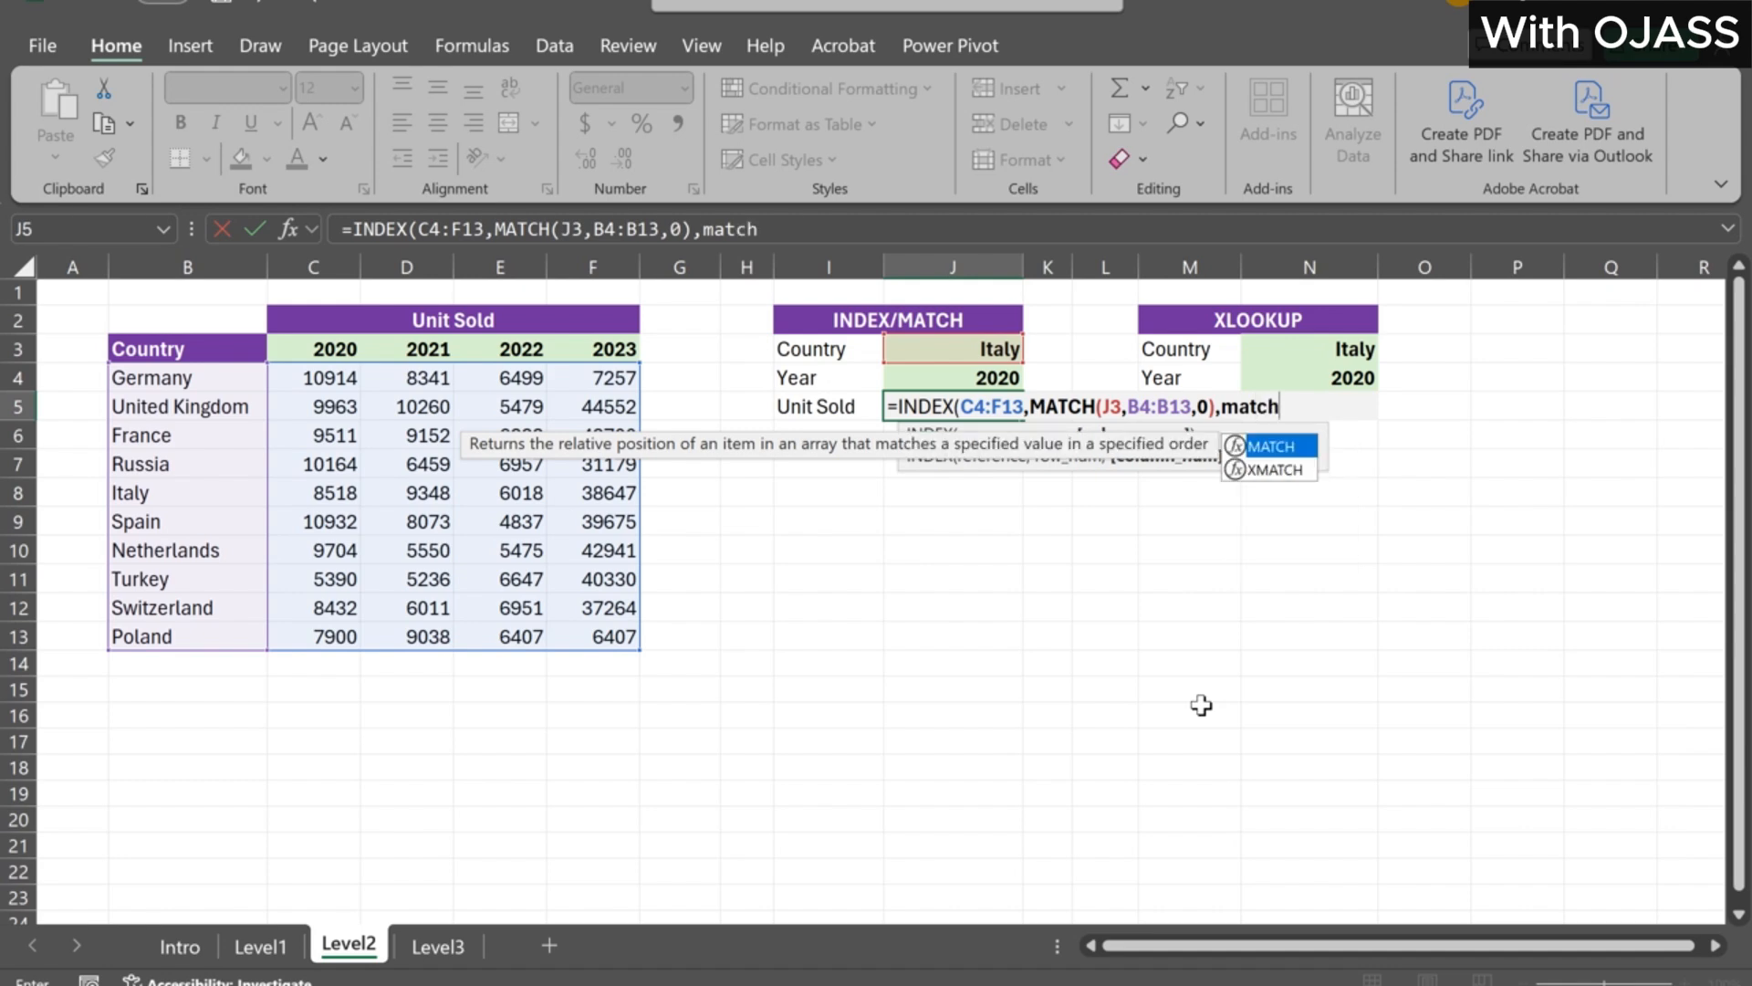
pyautogui.press('Tab')
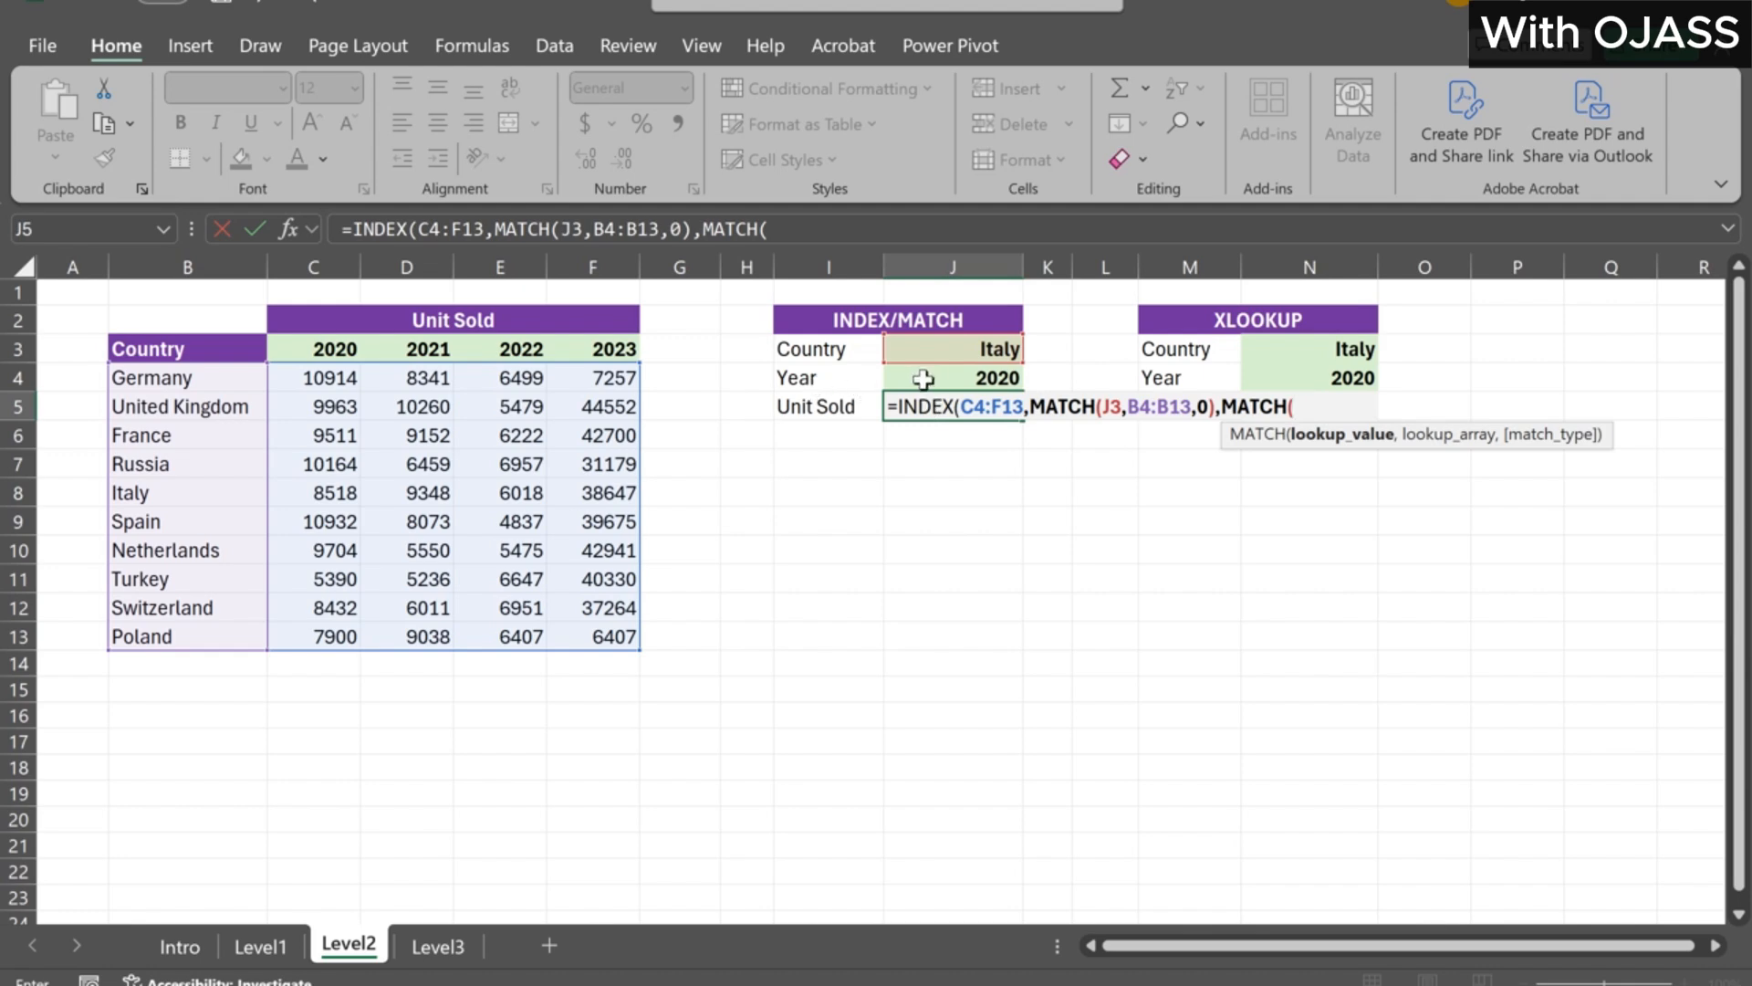
pyautogui.click(960, 378)
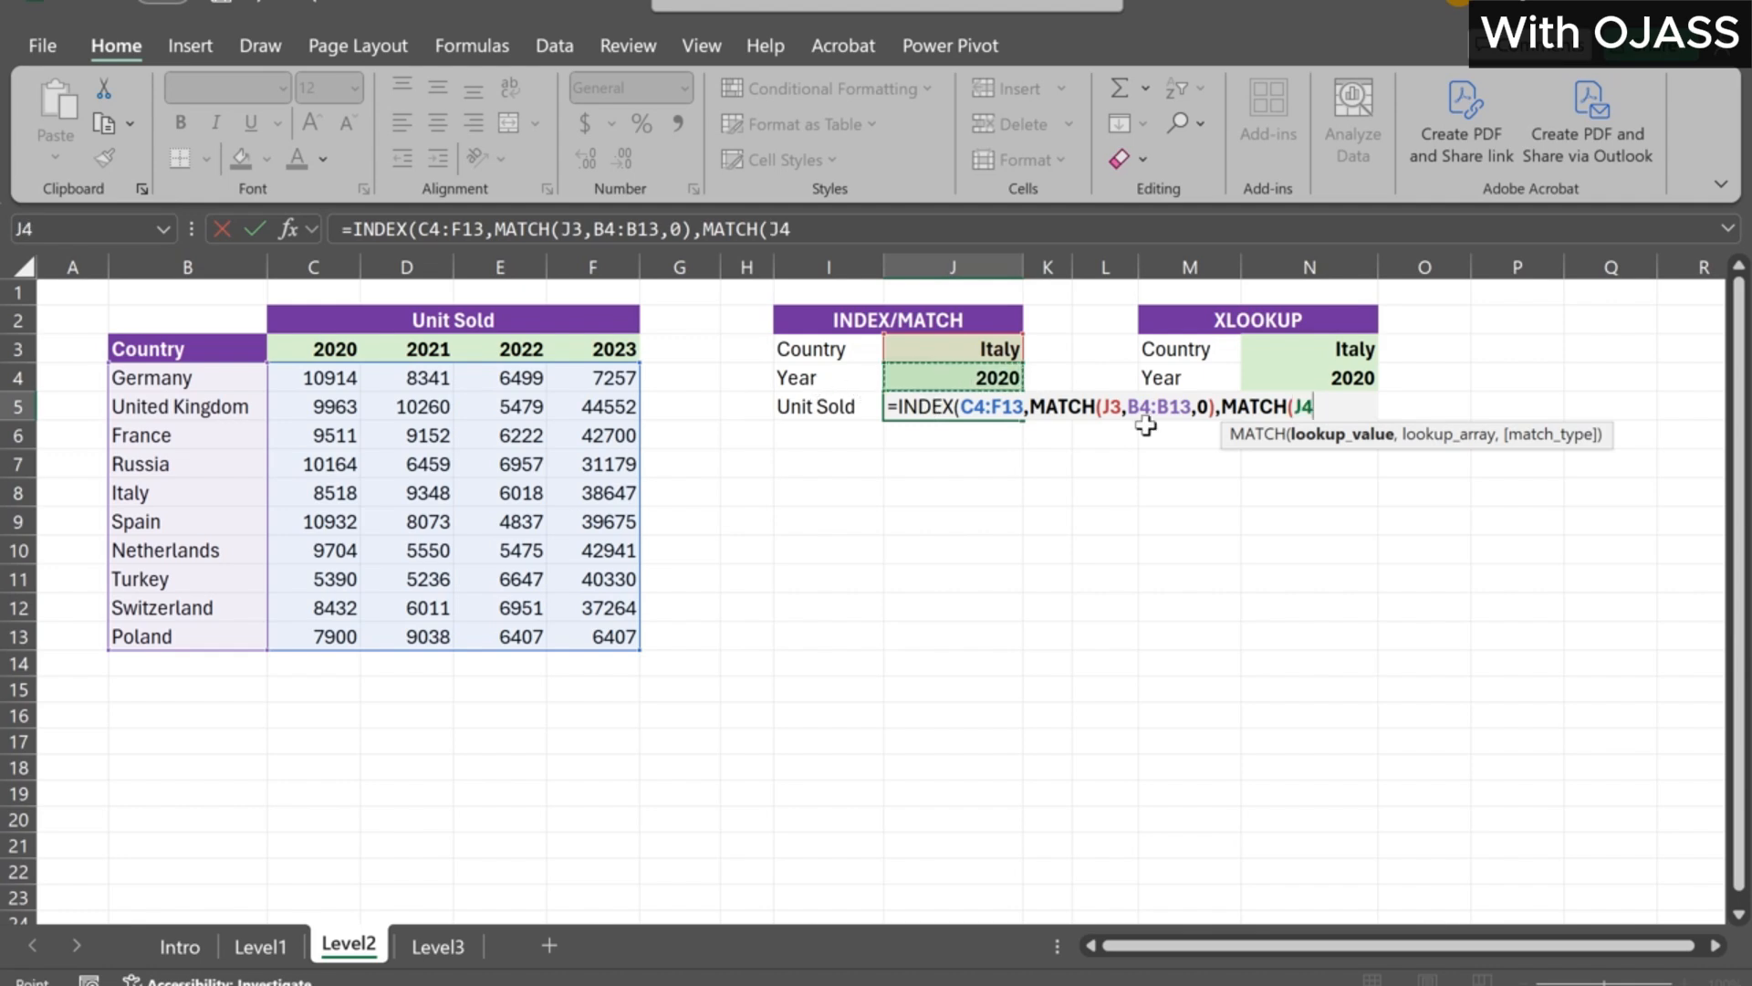
pyautogui.write(',')
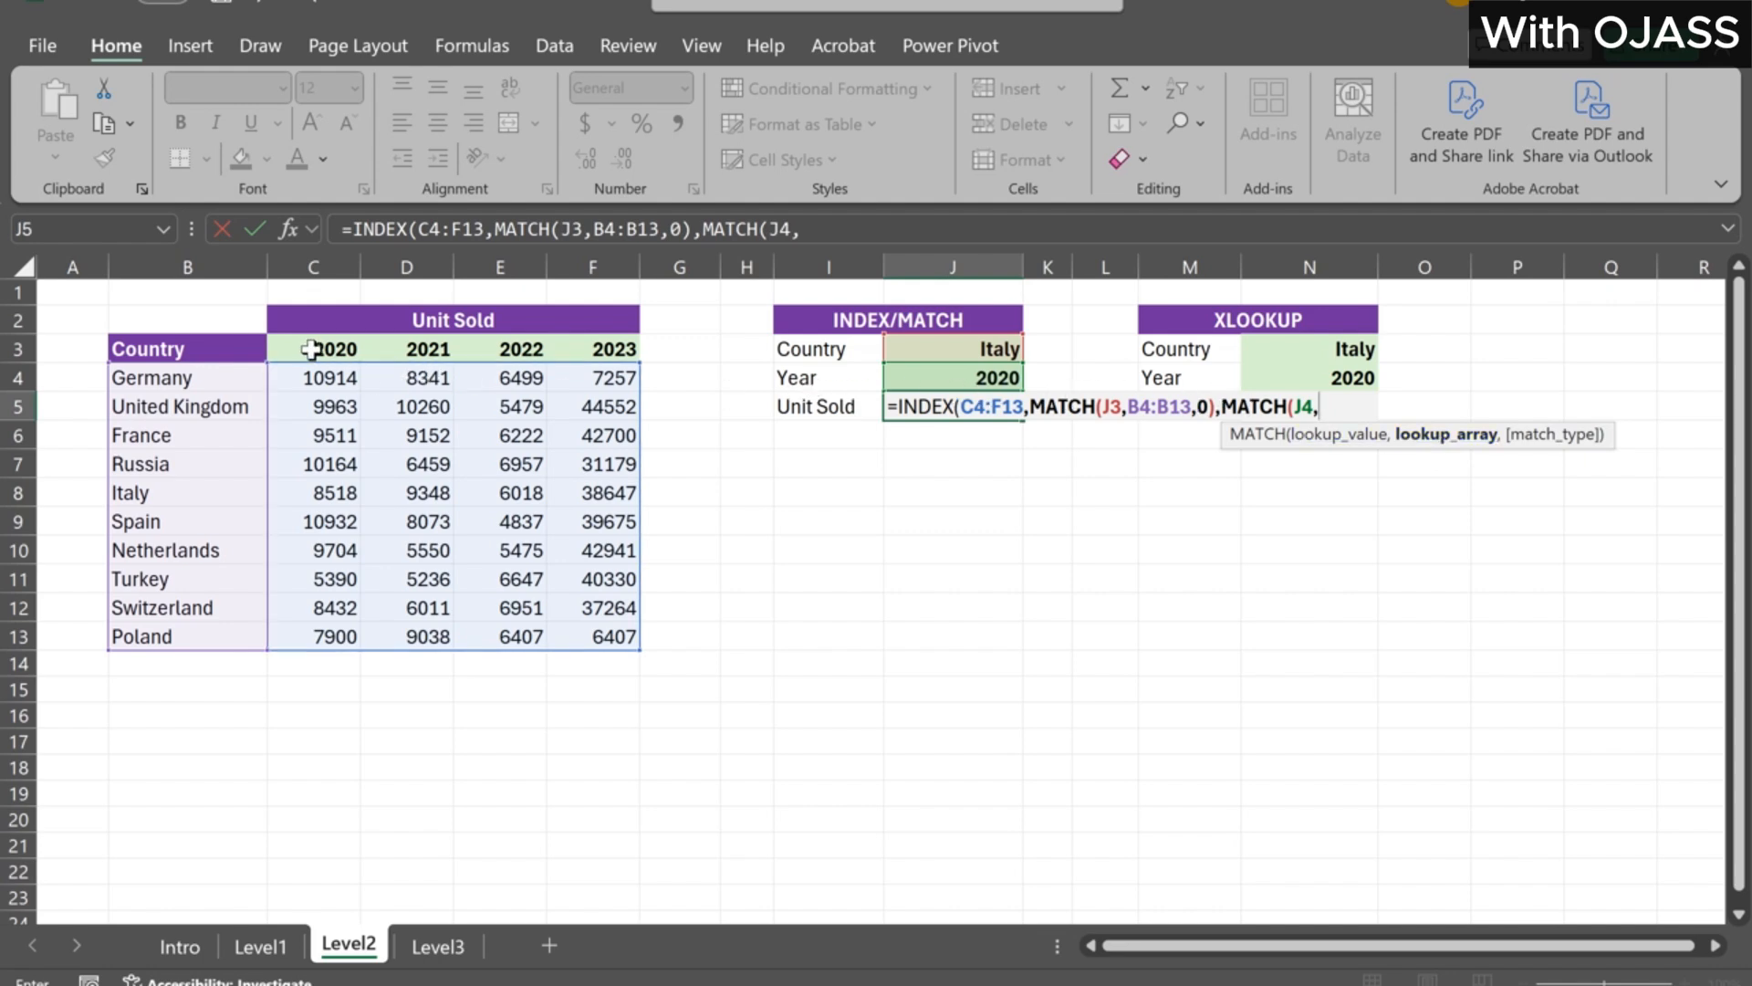
pyautogui.moveTo(310, 349); pyautogui.dragTo(595, 351)
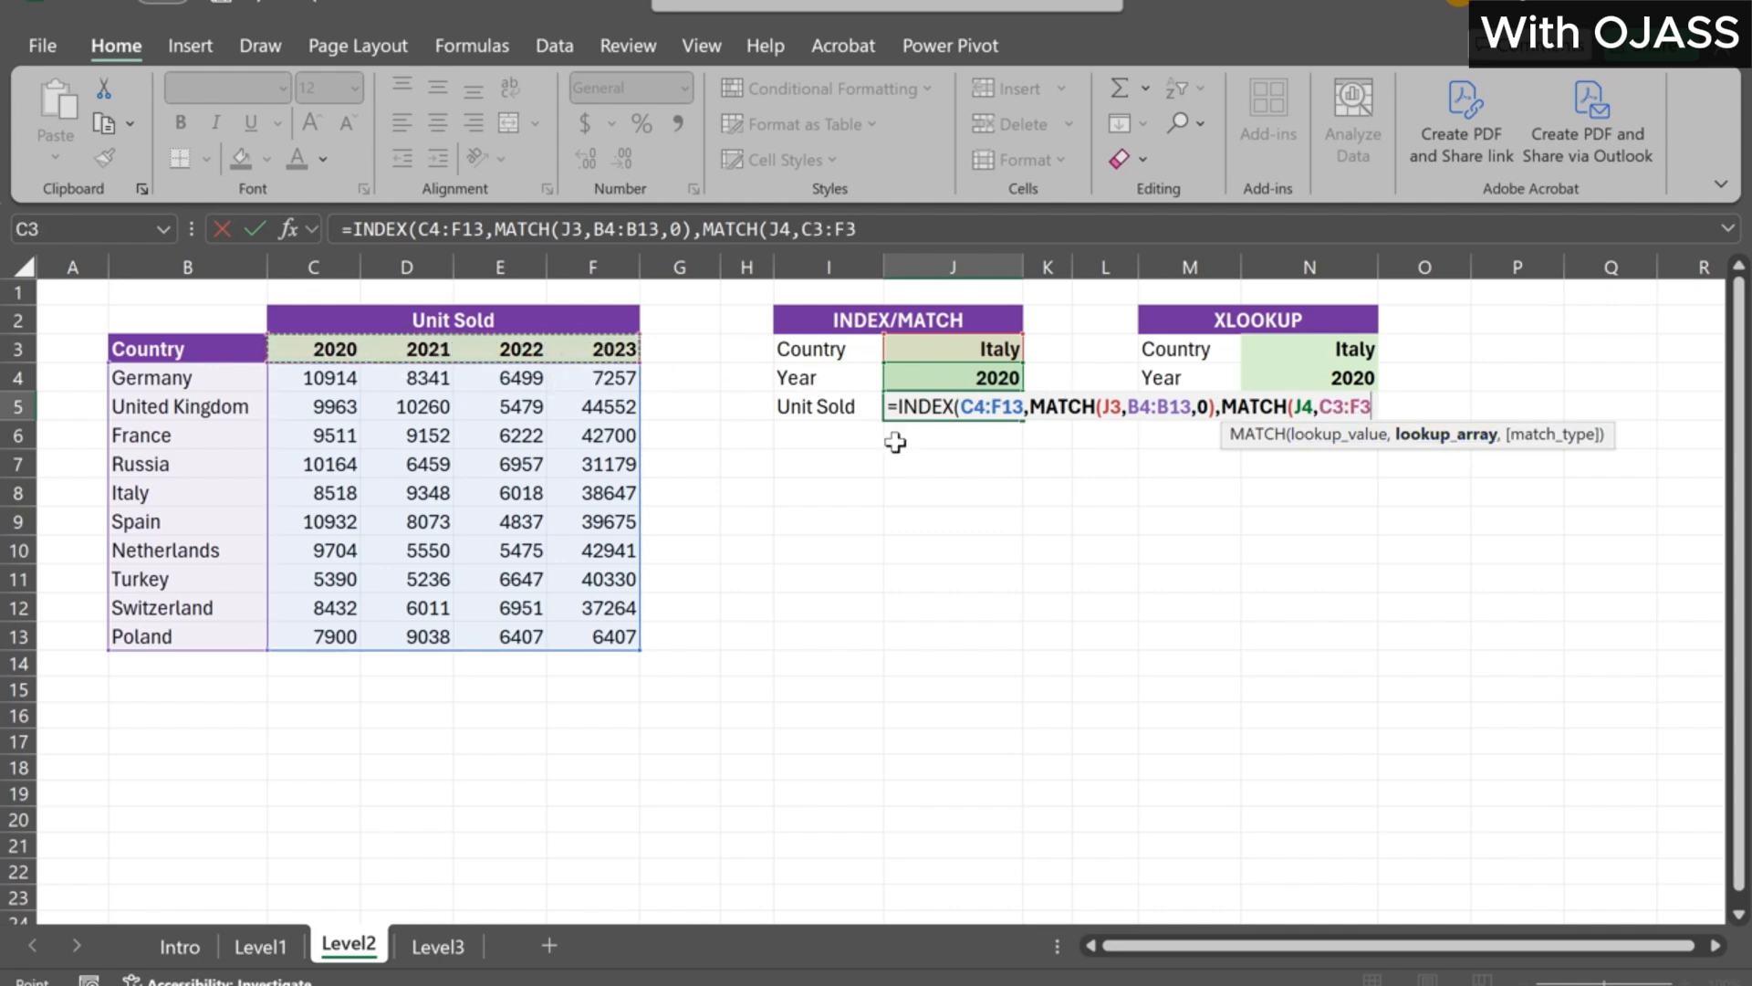
pyautogui.write(',')
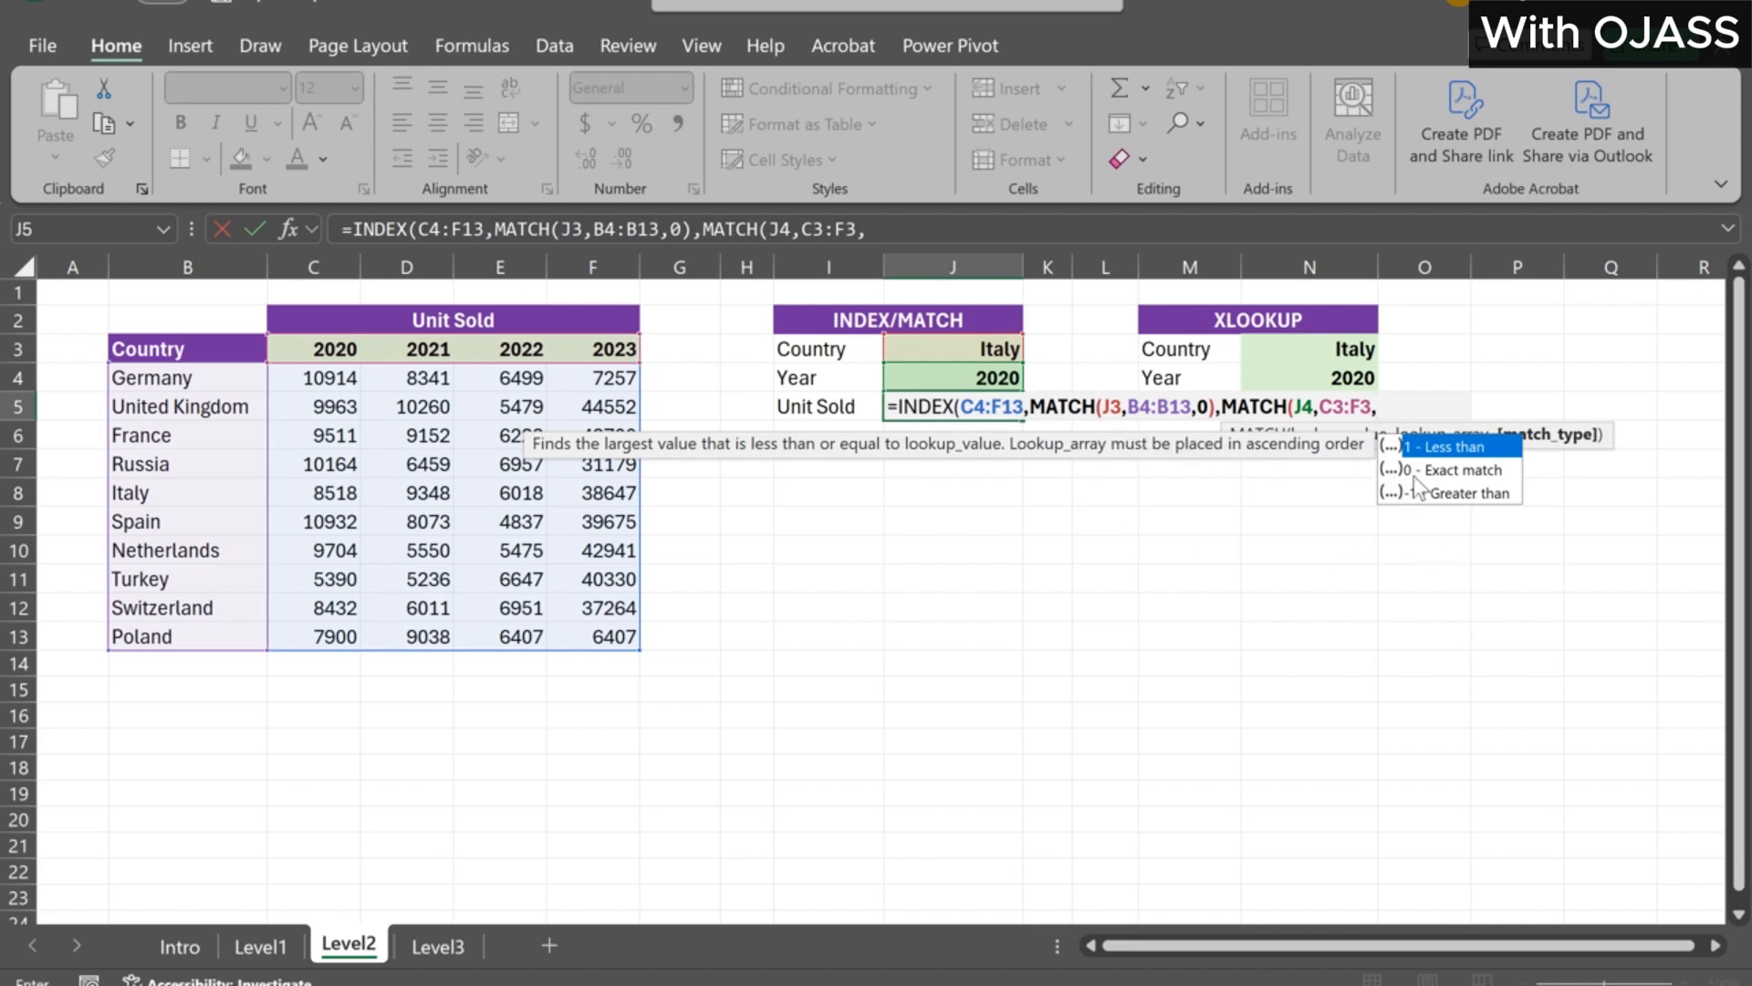
pyautogui.click(876, 230)
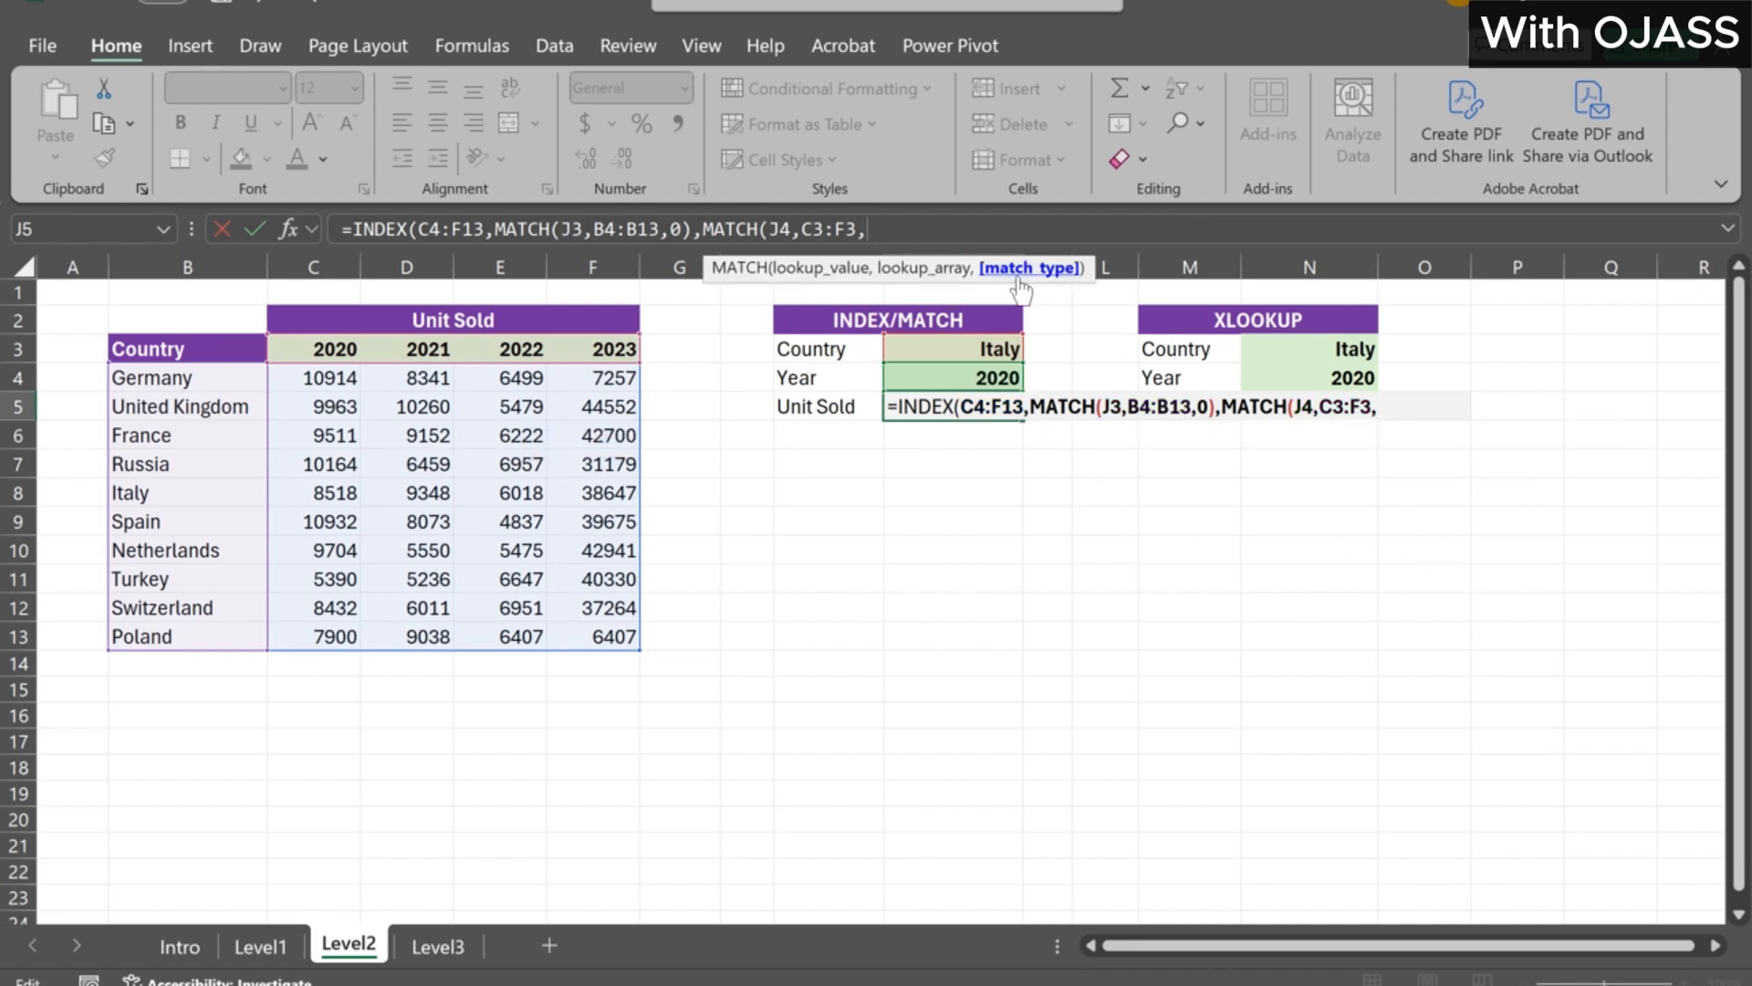
pyautogui.write('0')
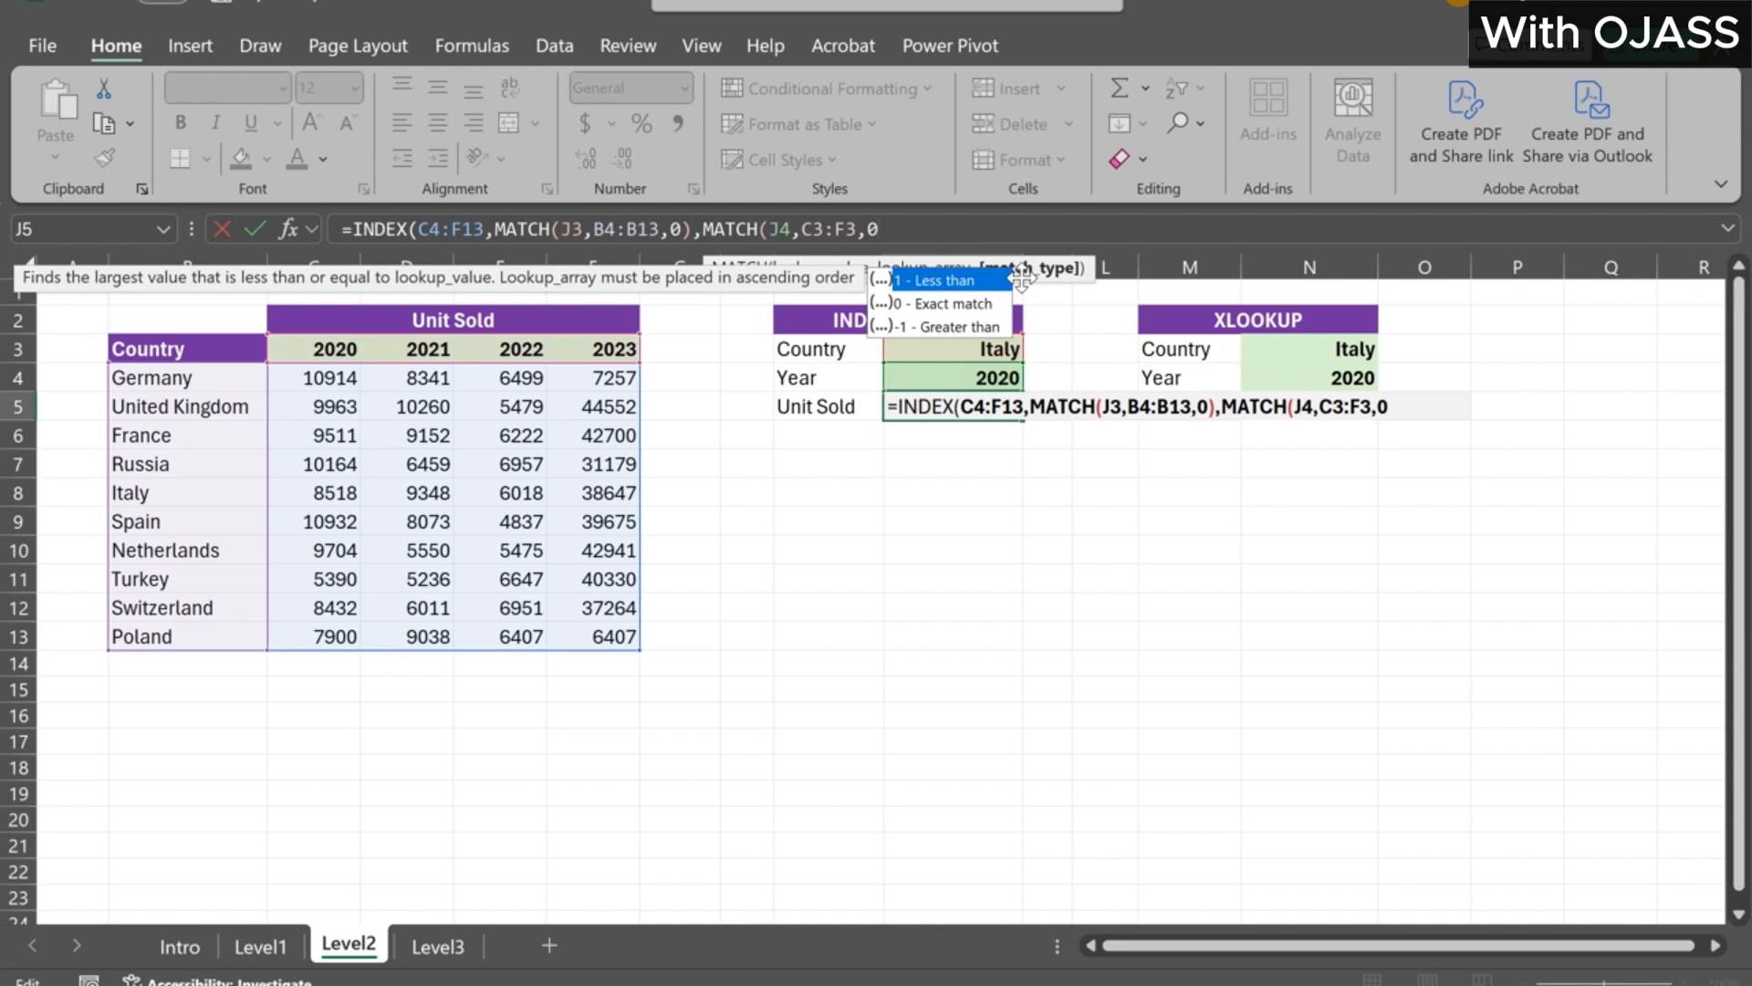
pyautogui.write(')')
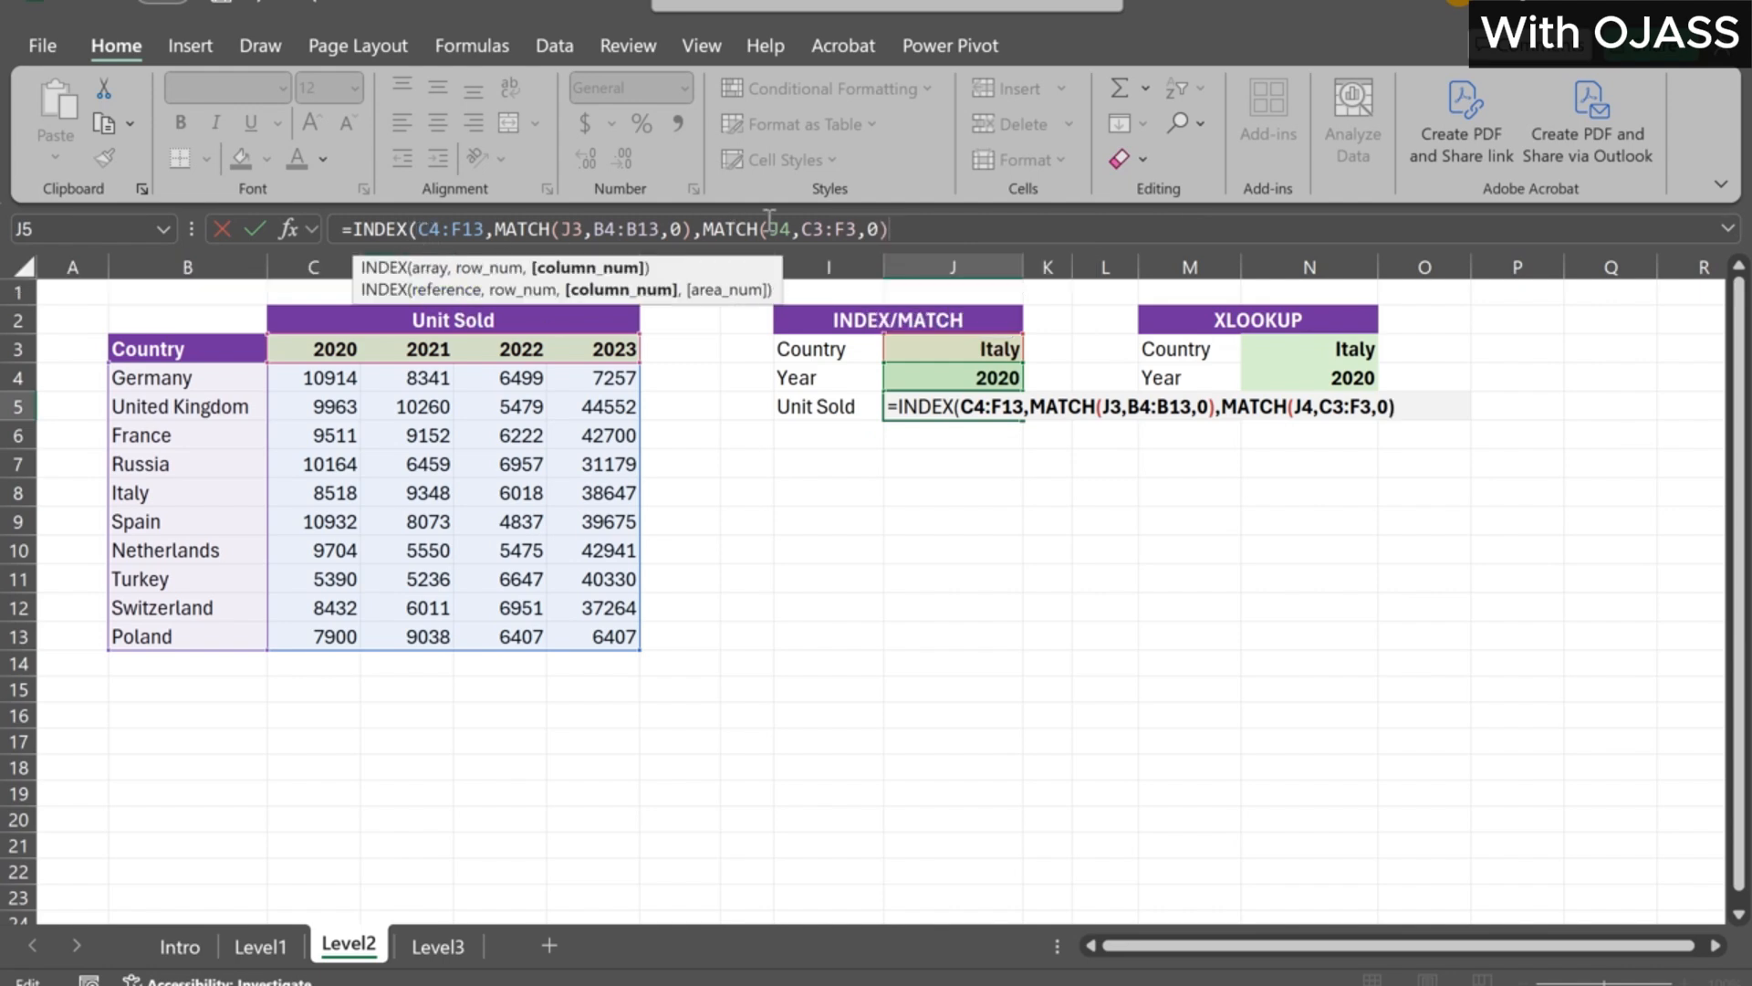
pyautogui.write(')')
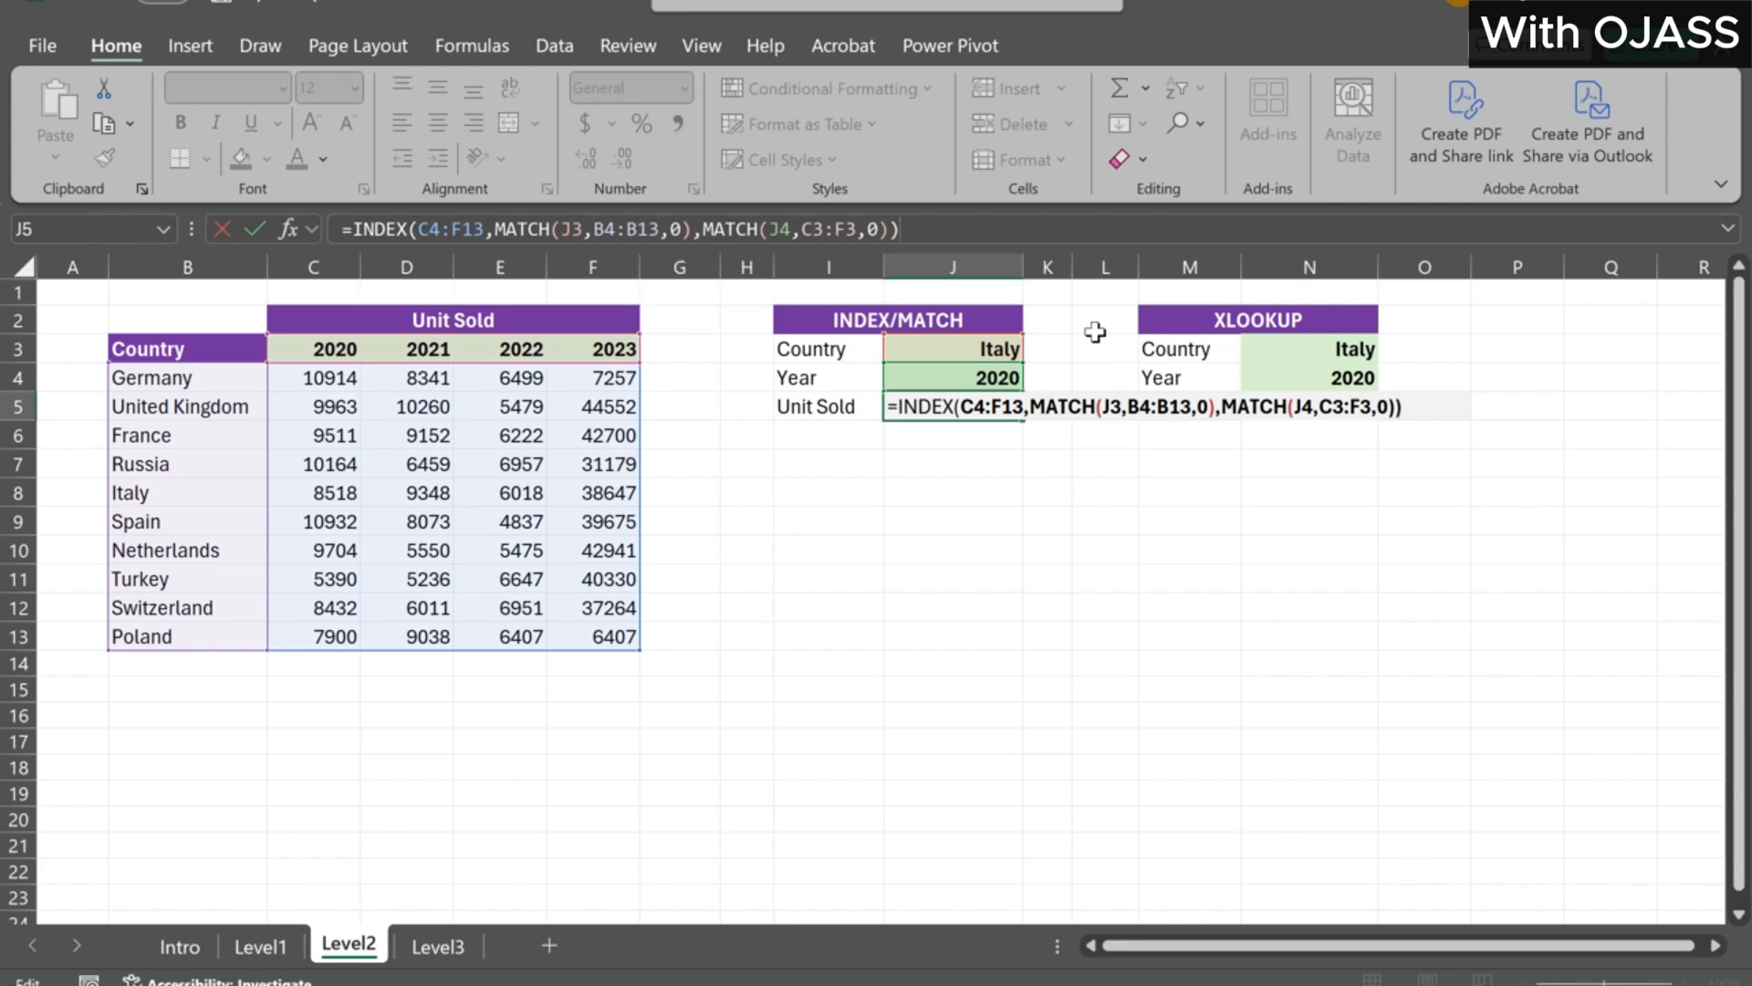
pyautogui.press('Return')
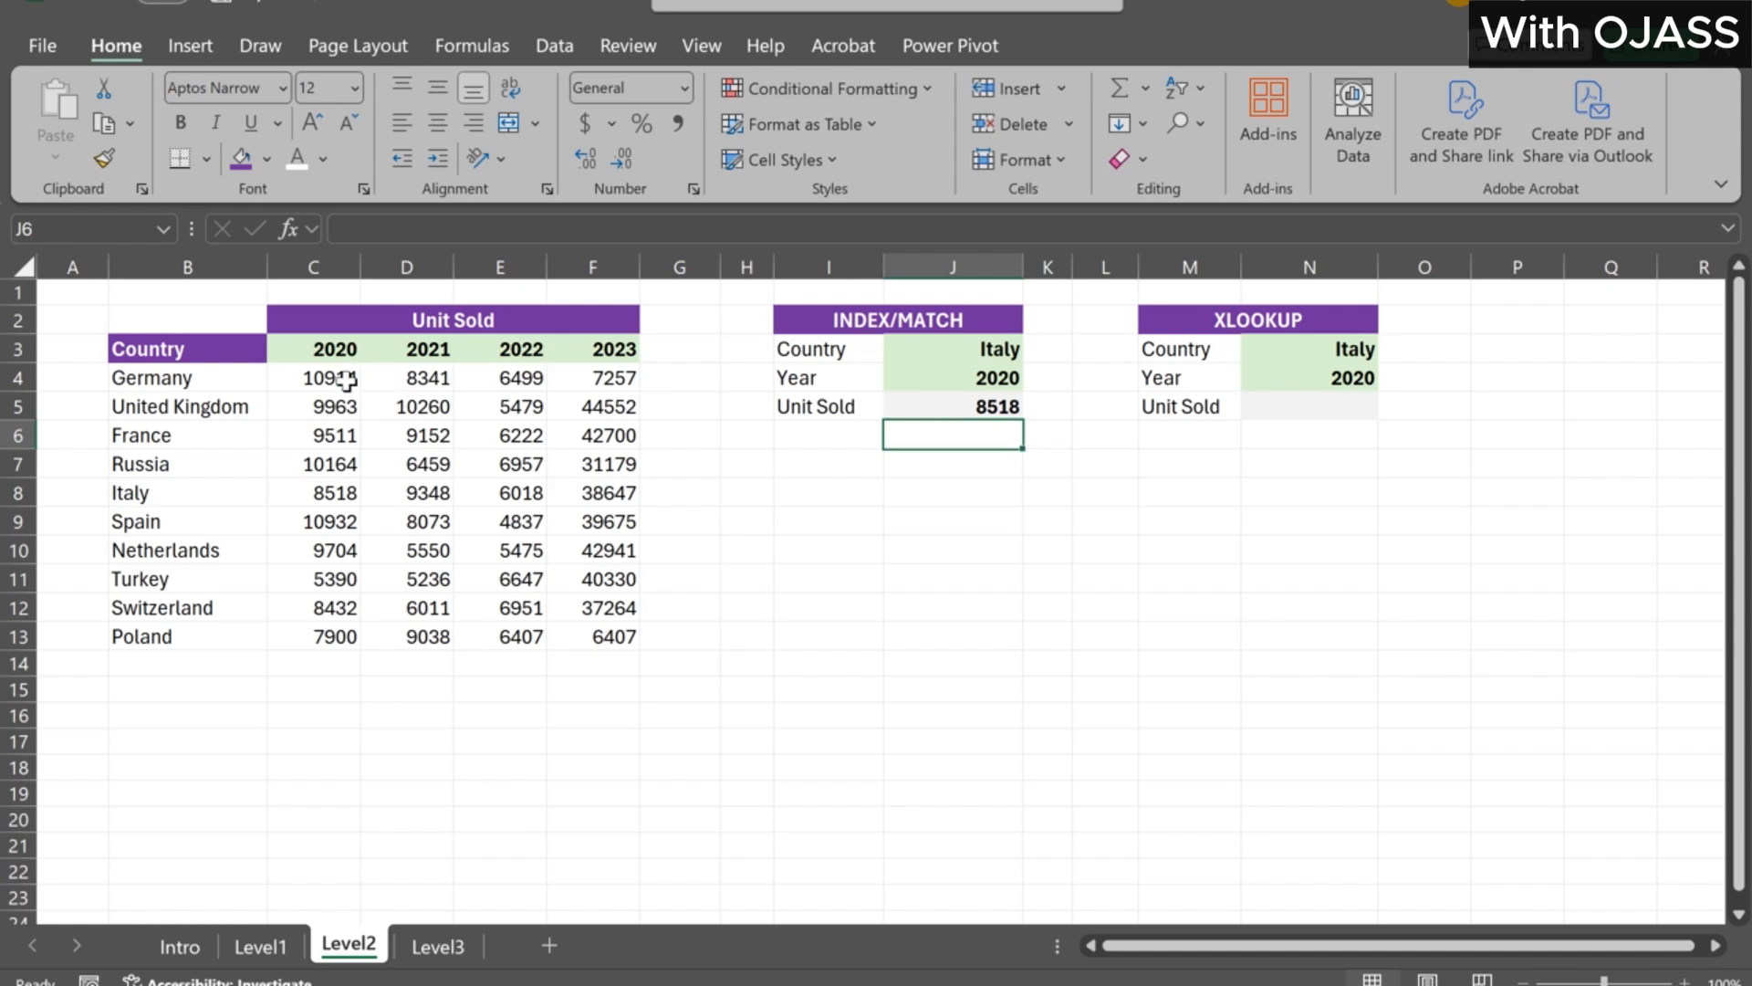
pyautogui.click(350, 500)
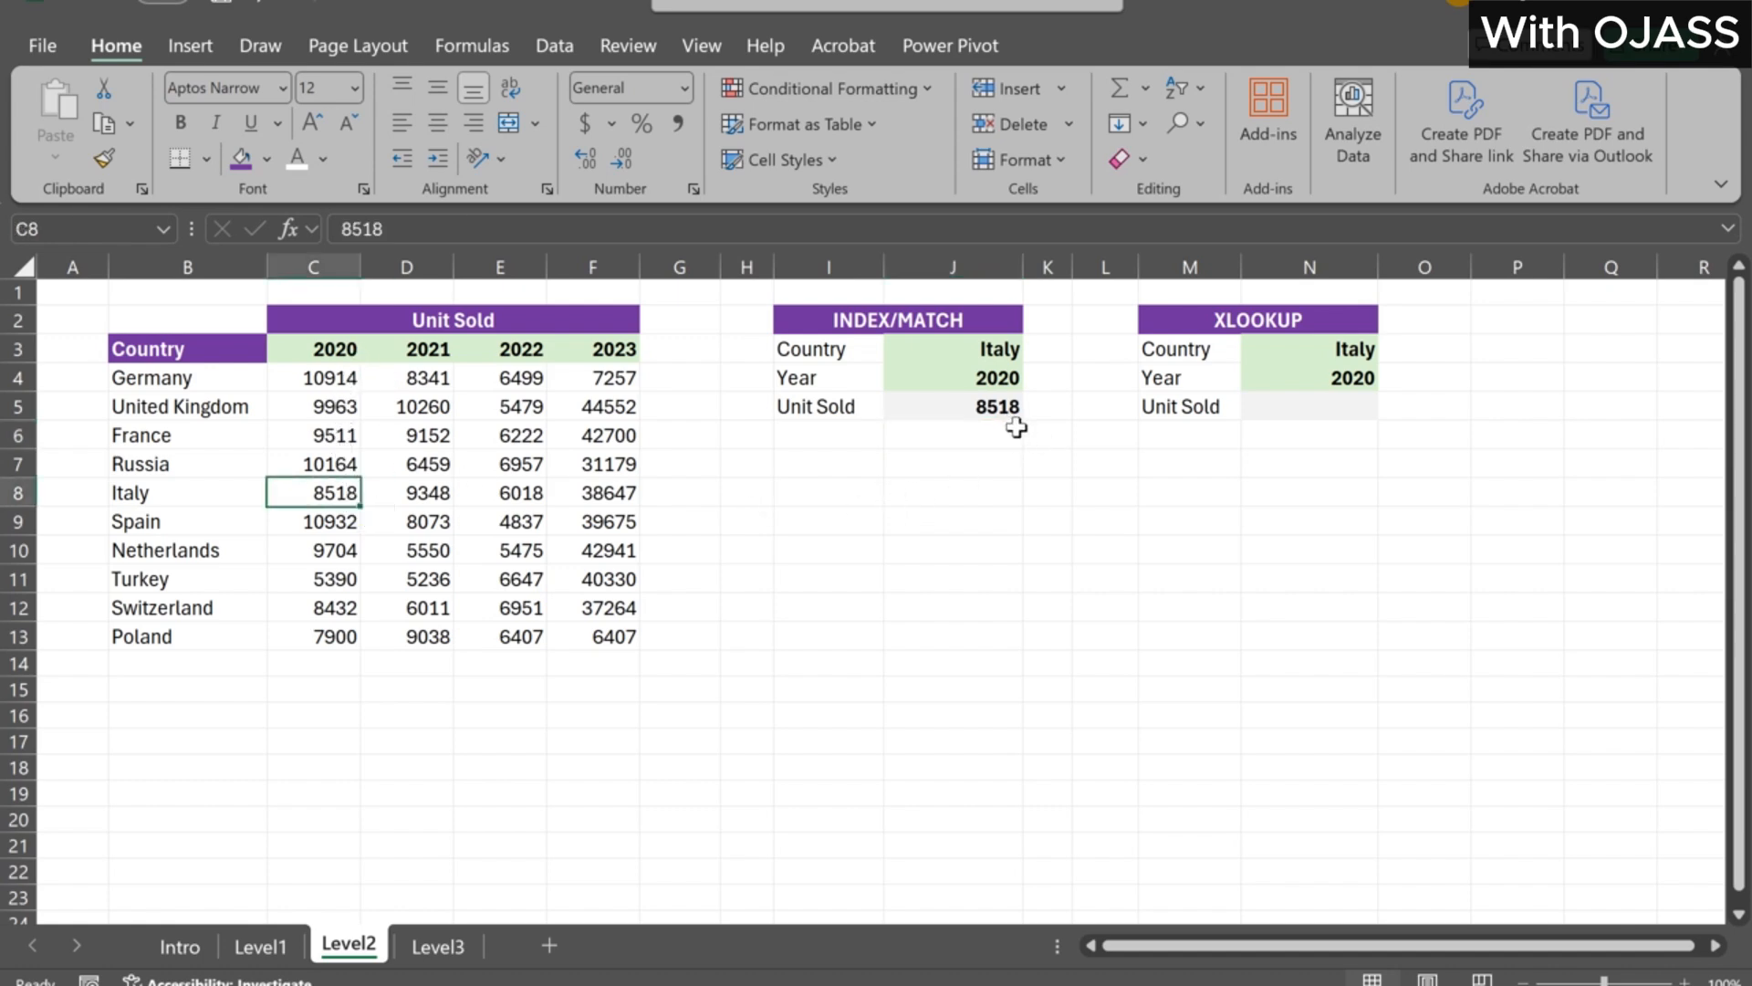
# Start an XLOOKUP formula in the XLOOKUP table's Unit Sold cell N5 with lookup value N3 and lookup array B4:B13
pyautogui.click(1301, 409)
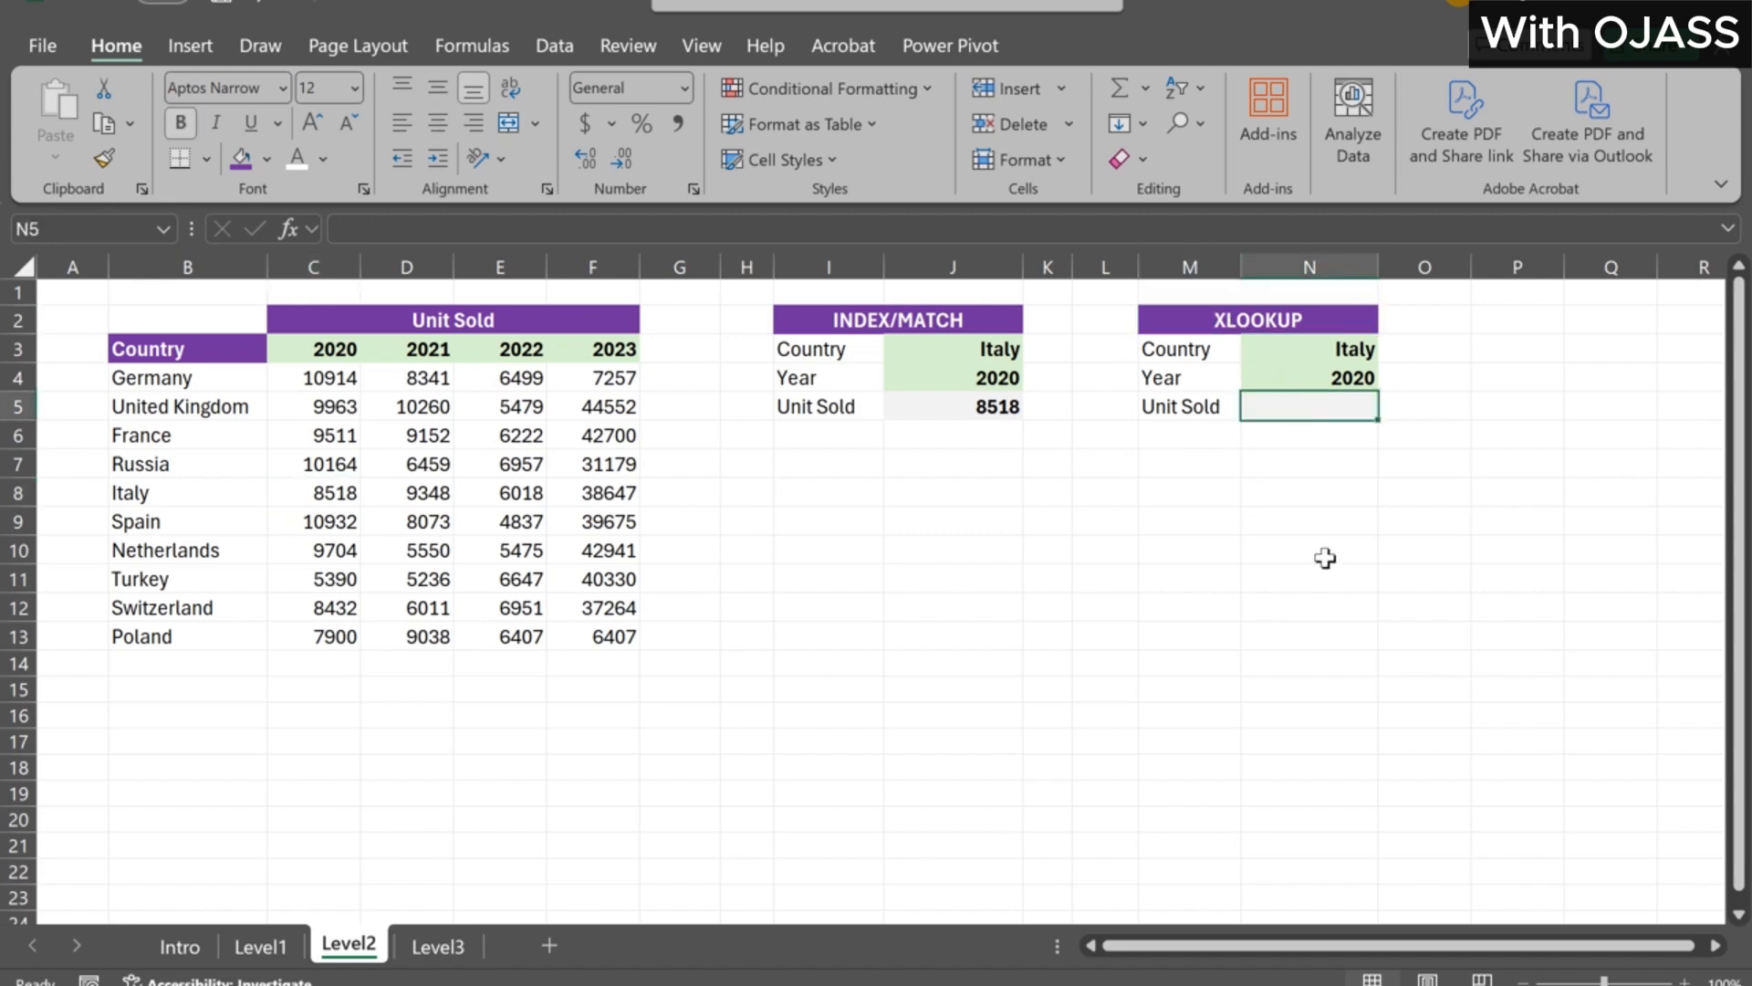
pyautogui.write('=')
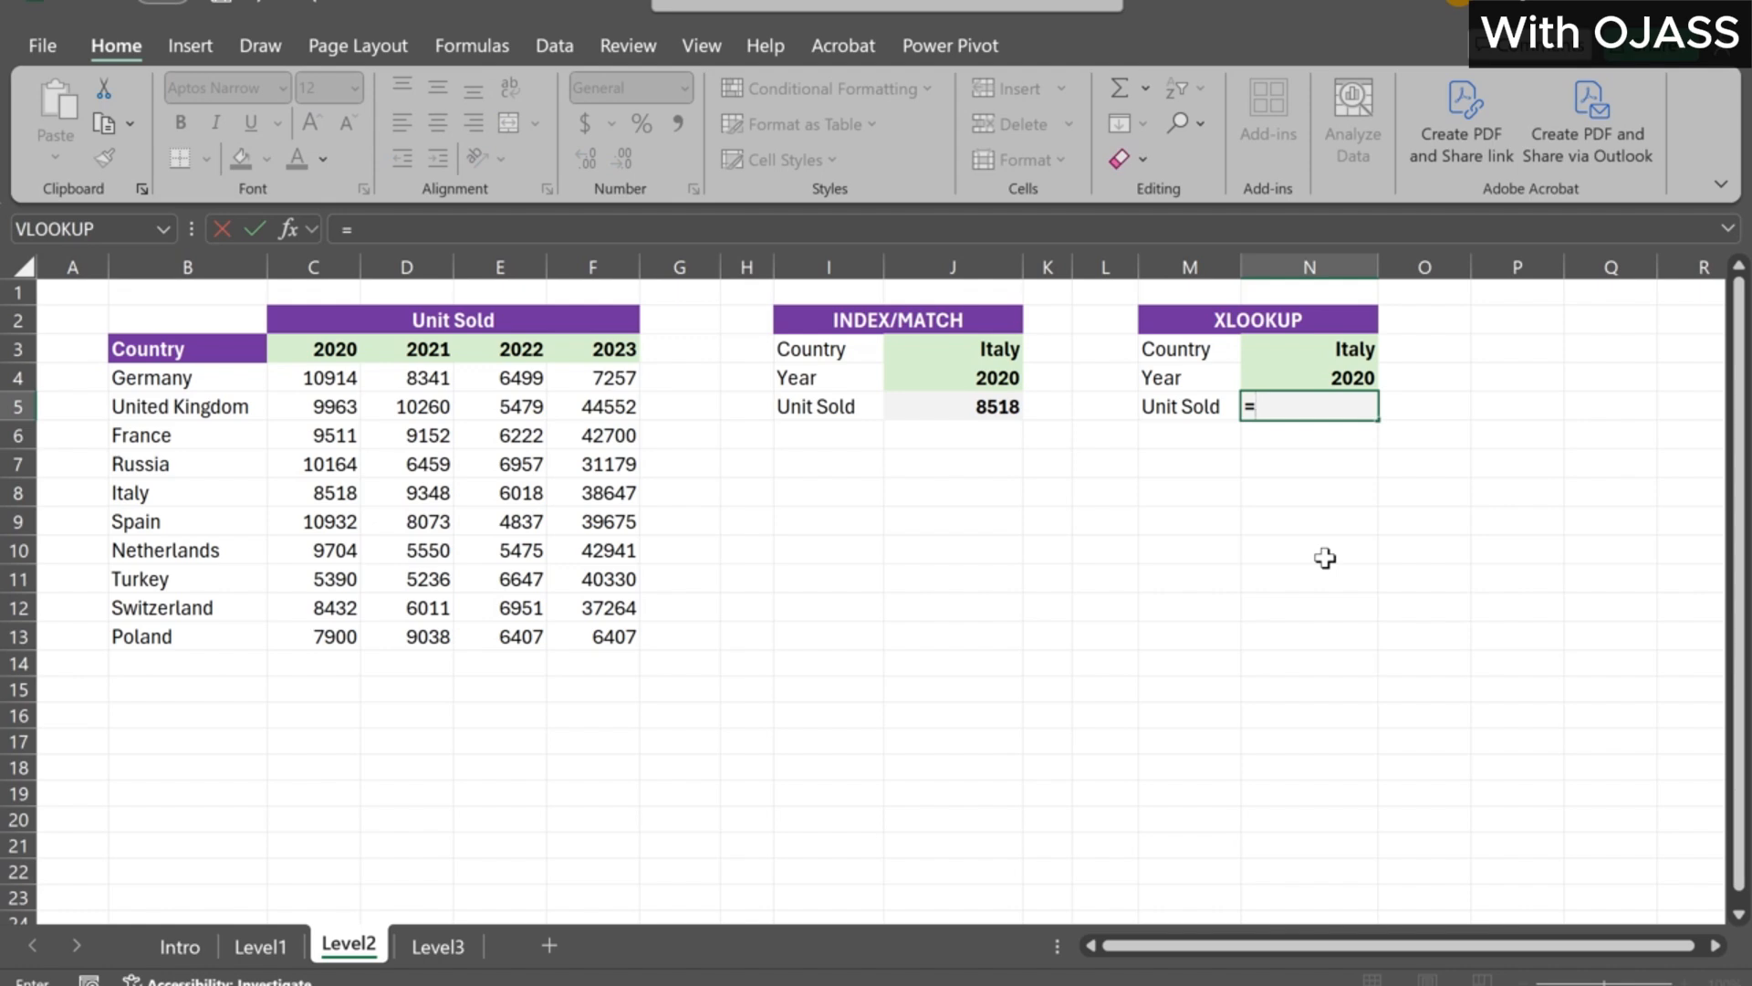
pyautogui.write('xloo')
pyautogui.press('Tab')
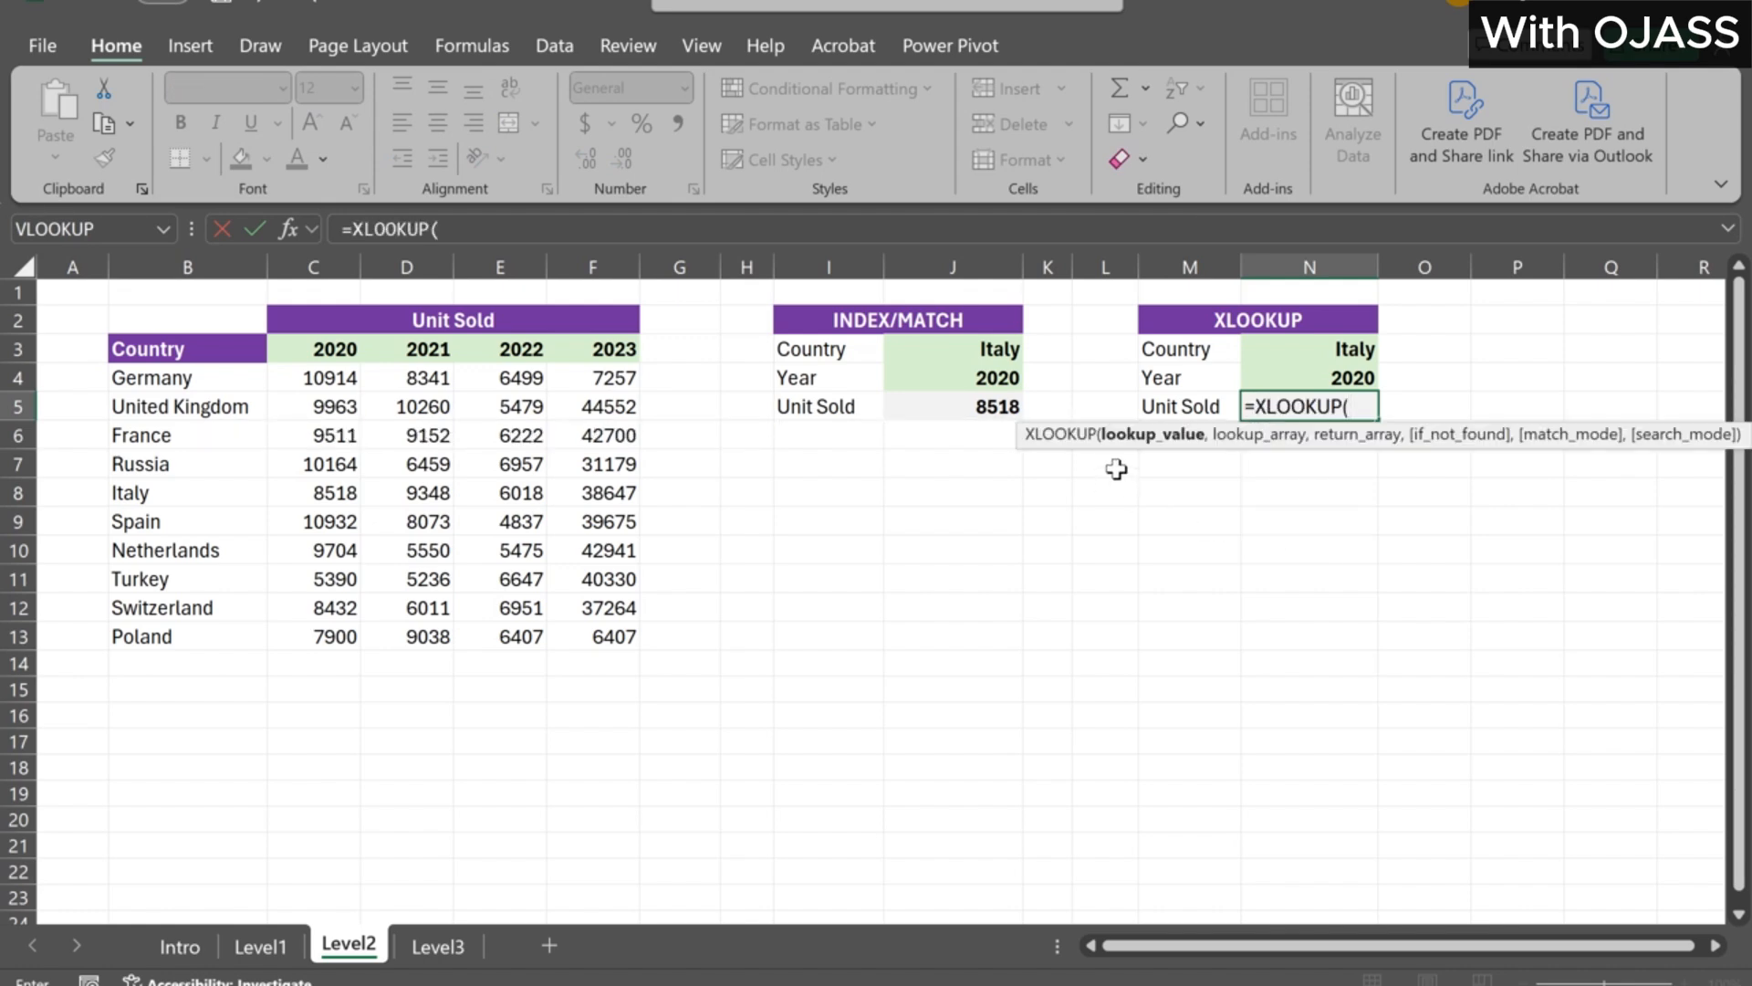
pyautogui.click(1335, 352)
pyautogui.write(',')
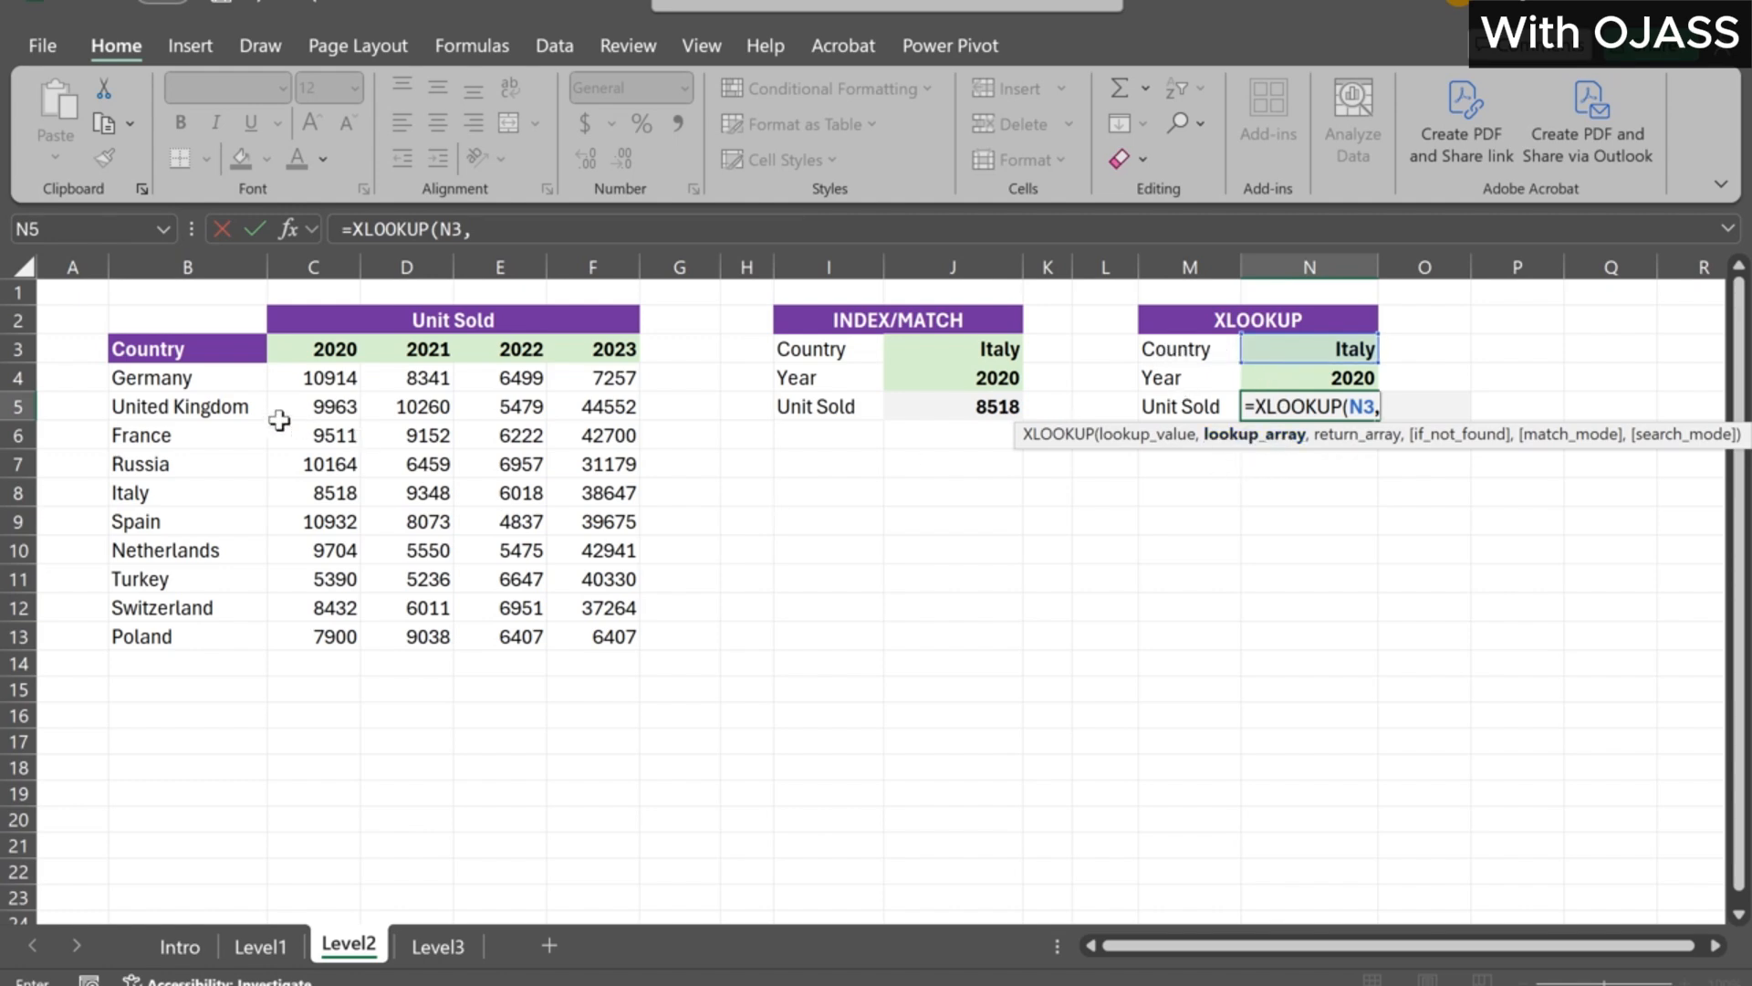
pyautogui.moveTo(129, 380); pyautogui.dragTo(135, 625)
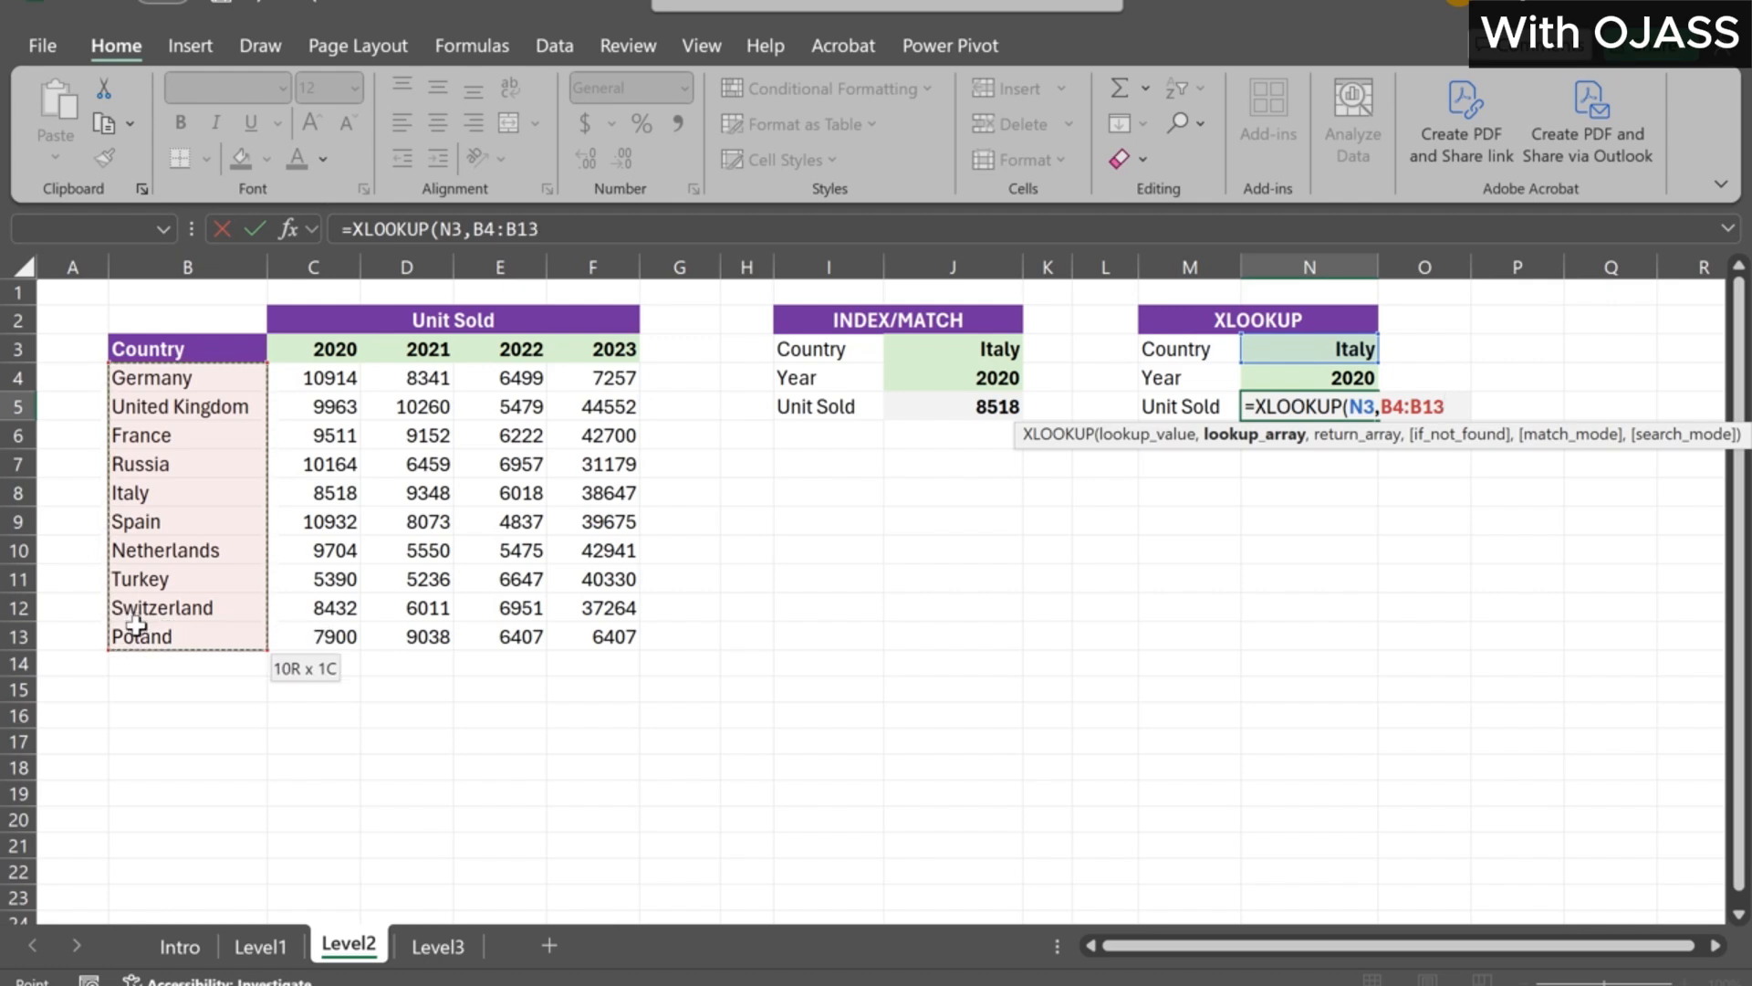
pyautogui.write(',')
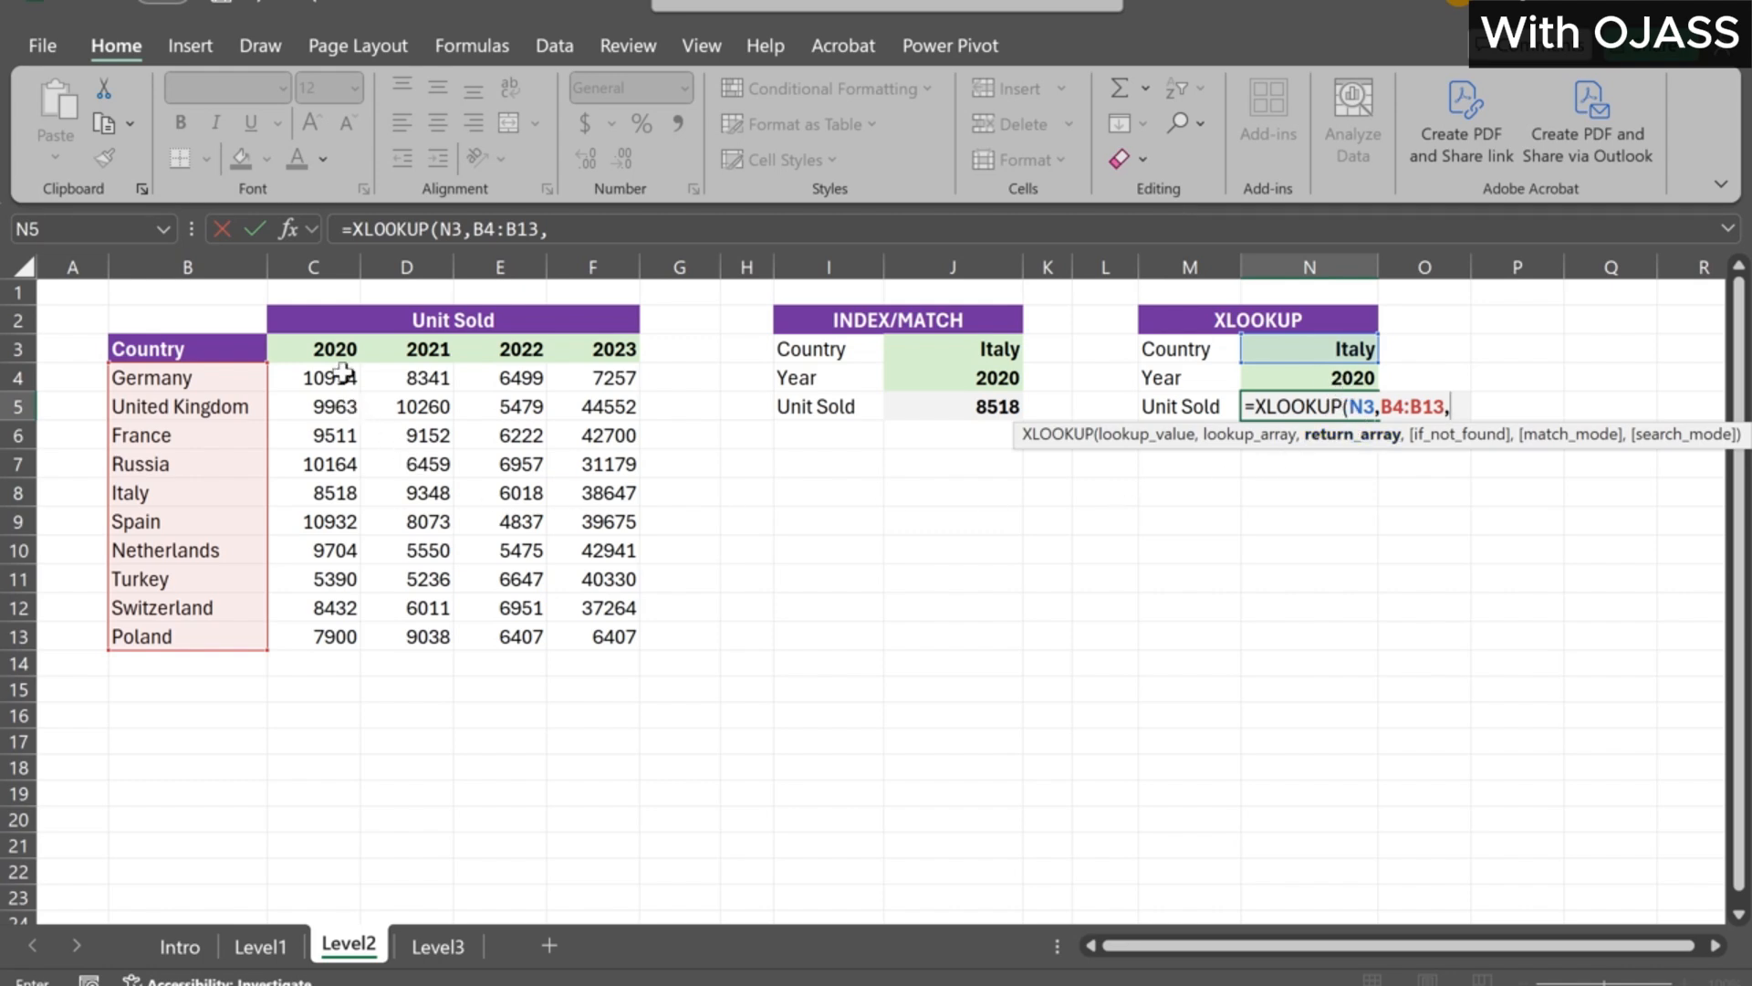
# Complete N5's XLOOKUP with return array C4:C13, an empty if_not_found argument and exact match mode 0
pyautogui.moveTo(339, 378); pyautogui.dragTo(332, 637)
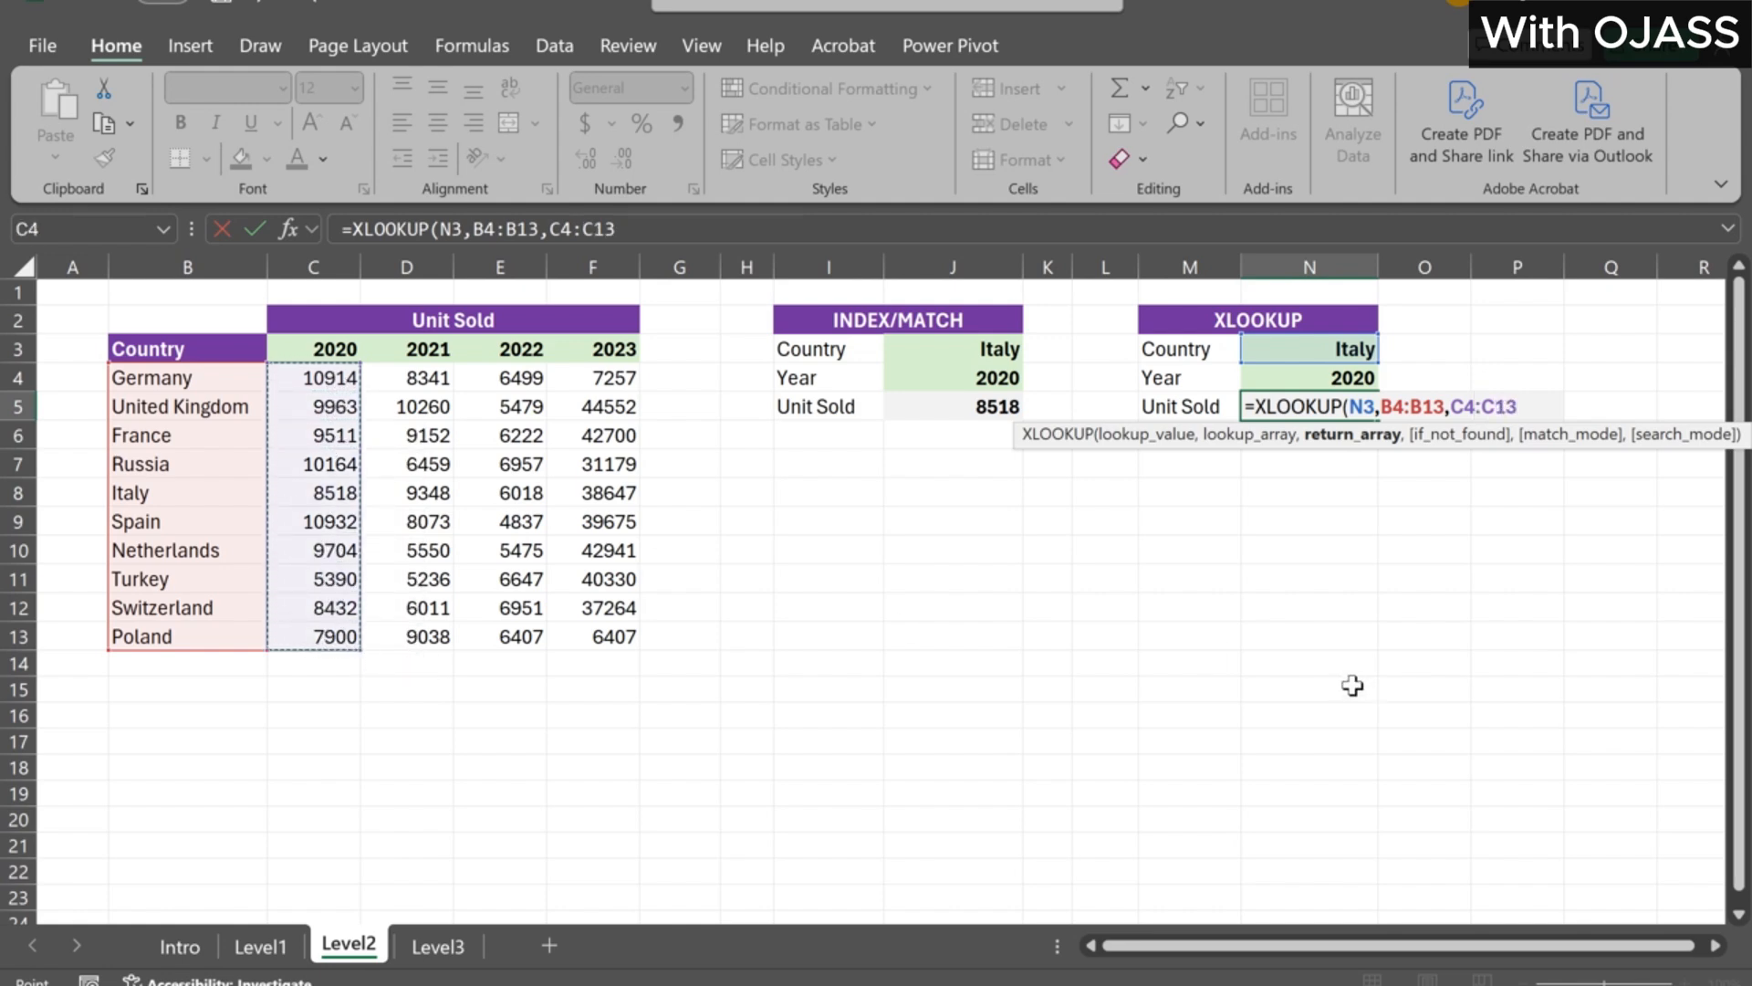
pyautogui.write(',')
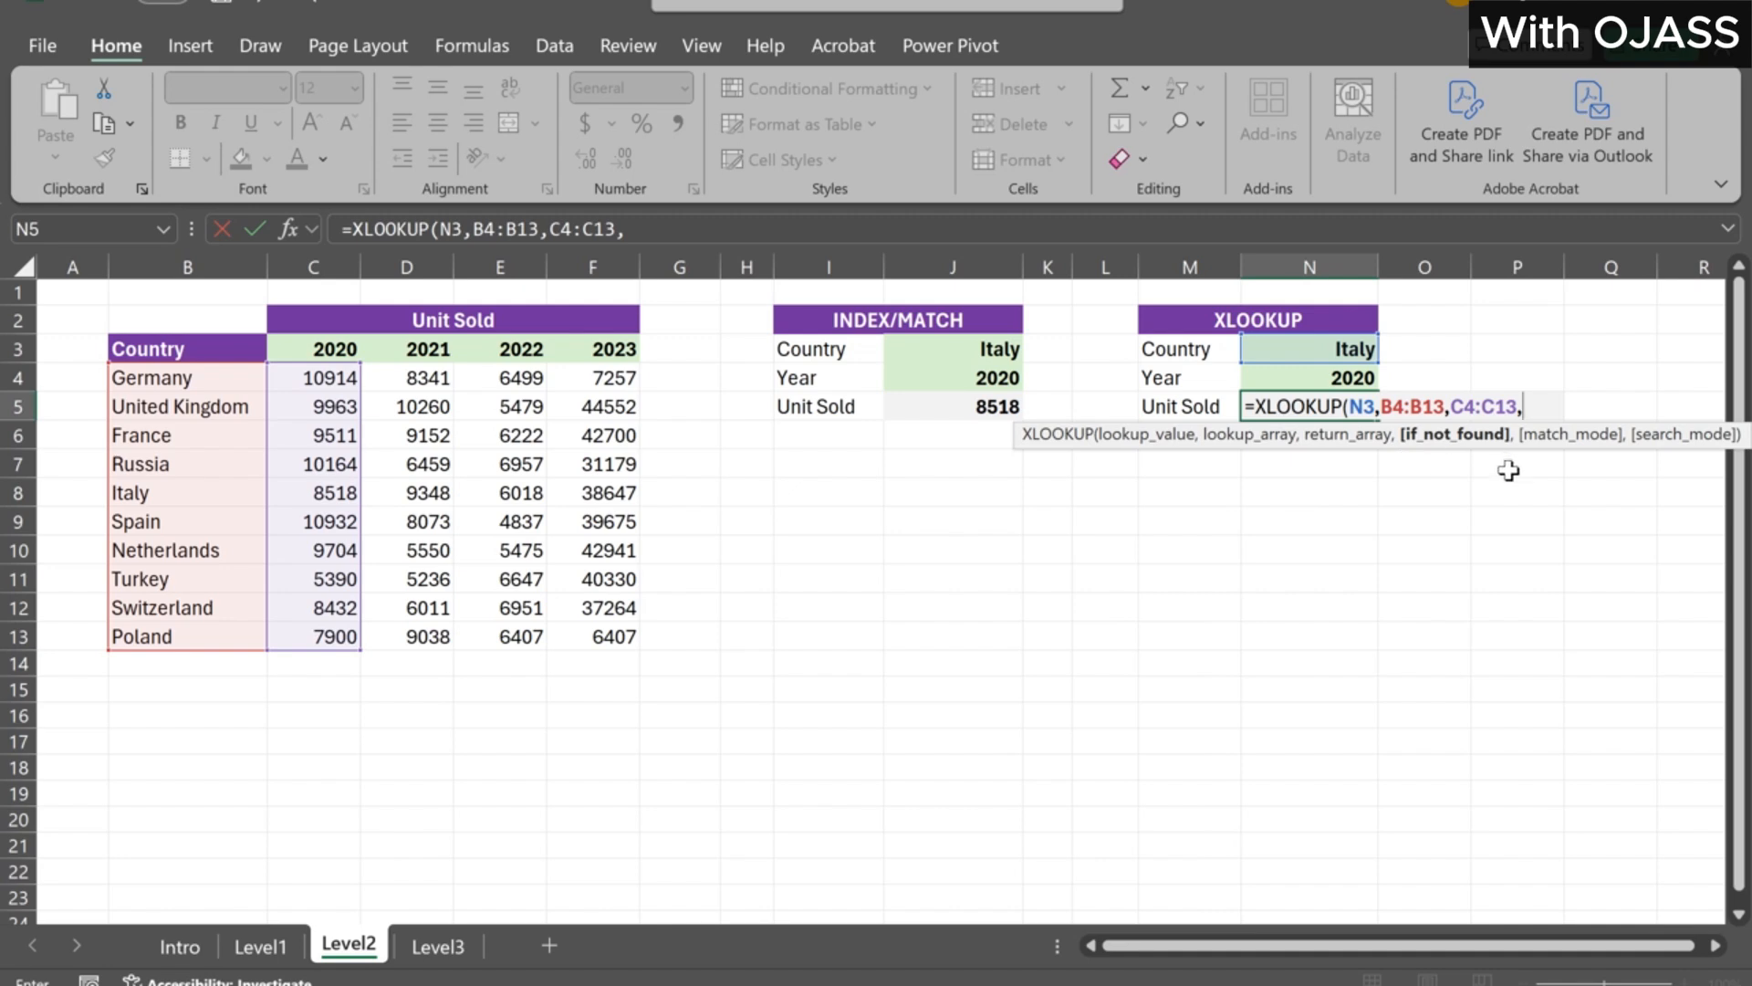
pyautogui.write(',')
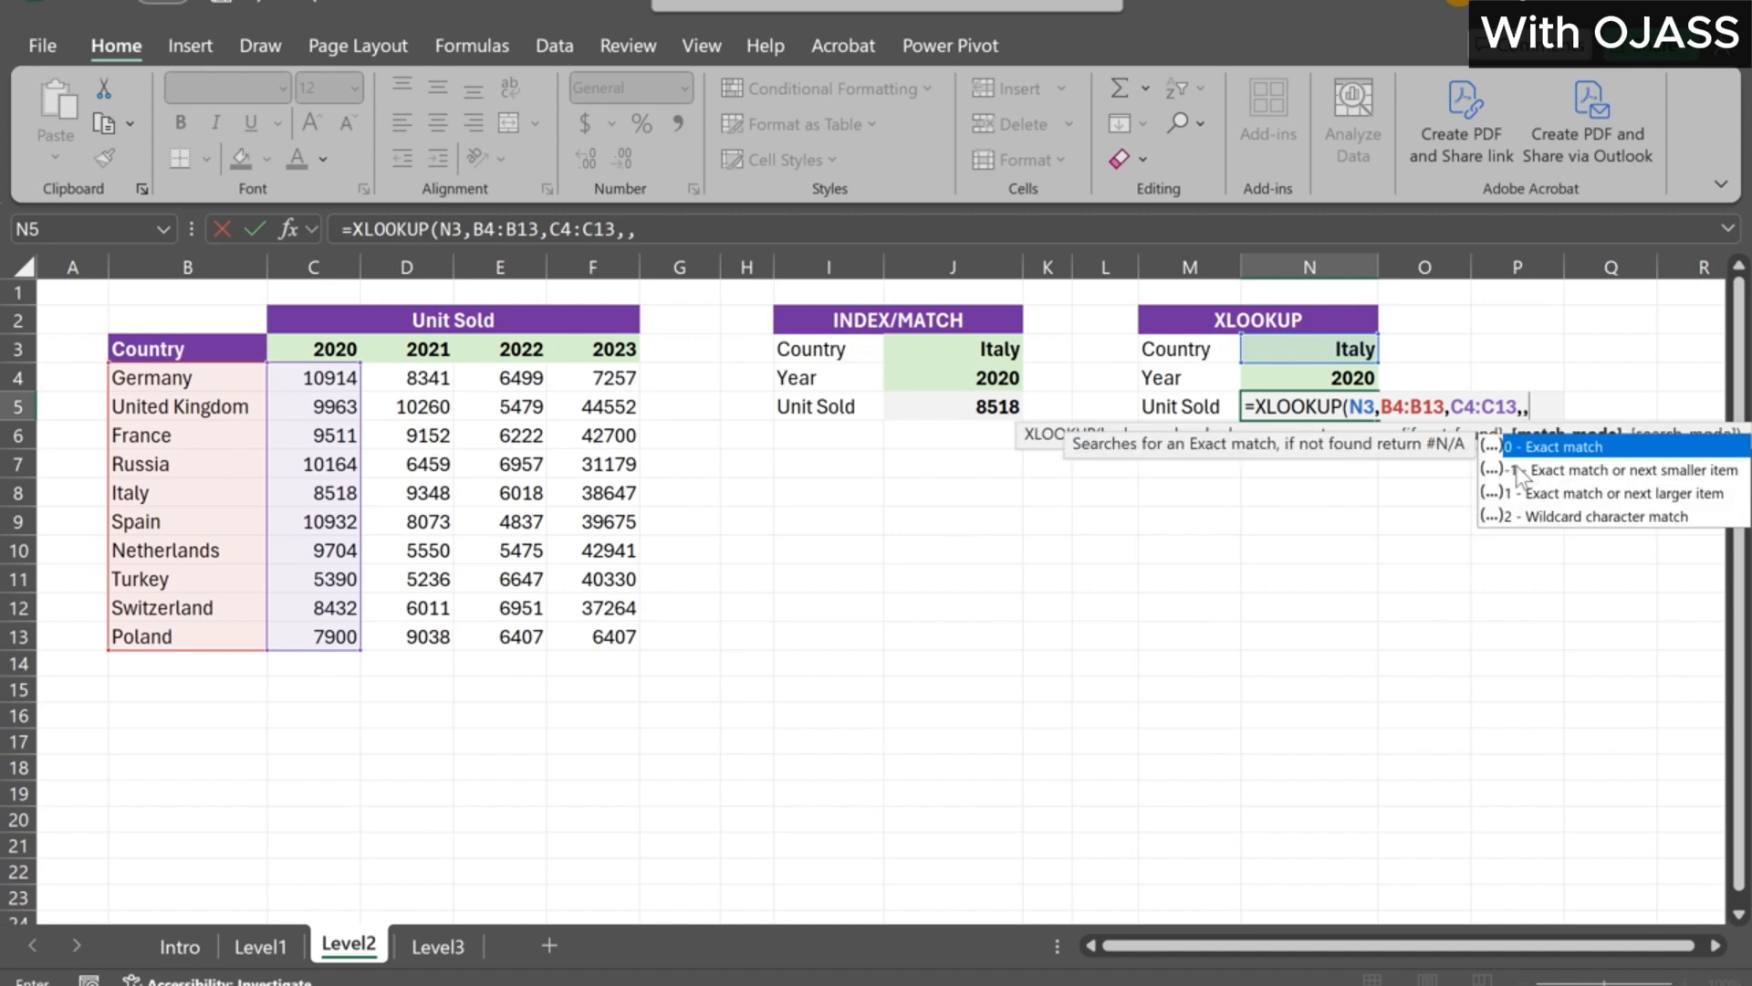
pyautogui.doubleClick(1501, 449)
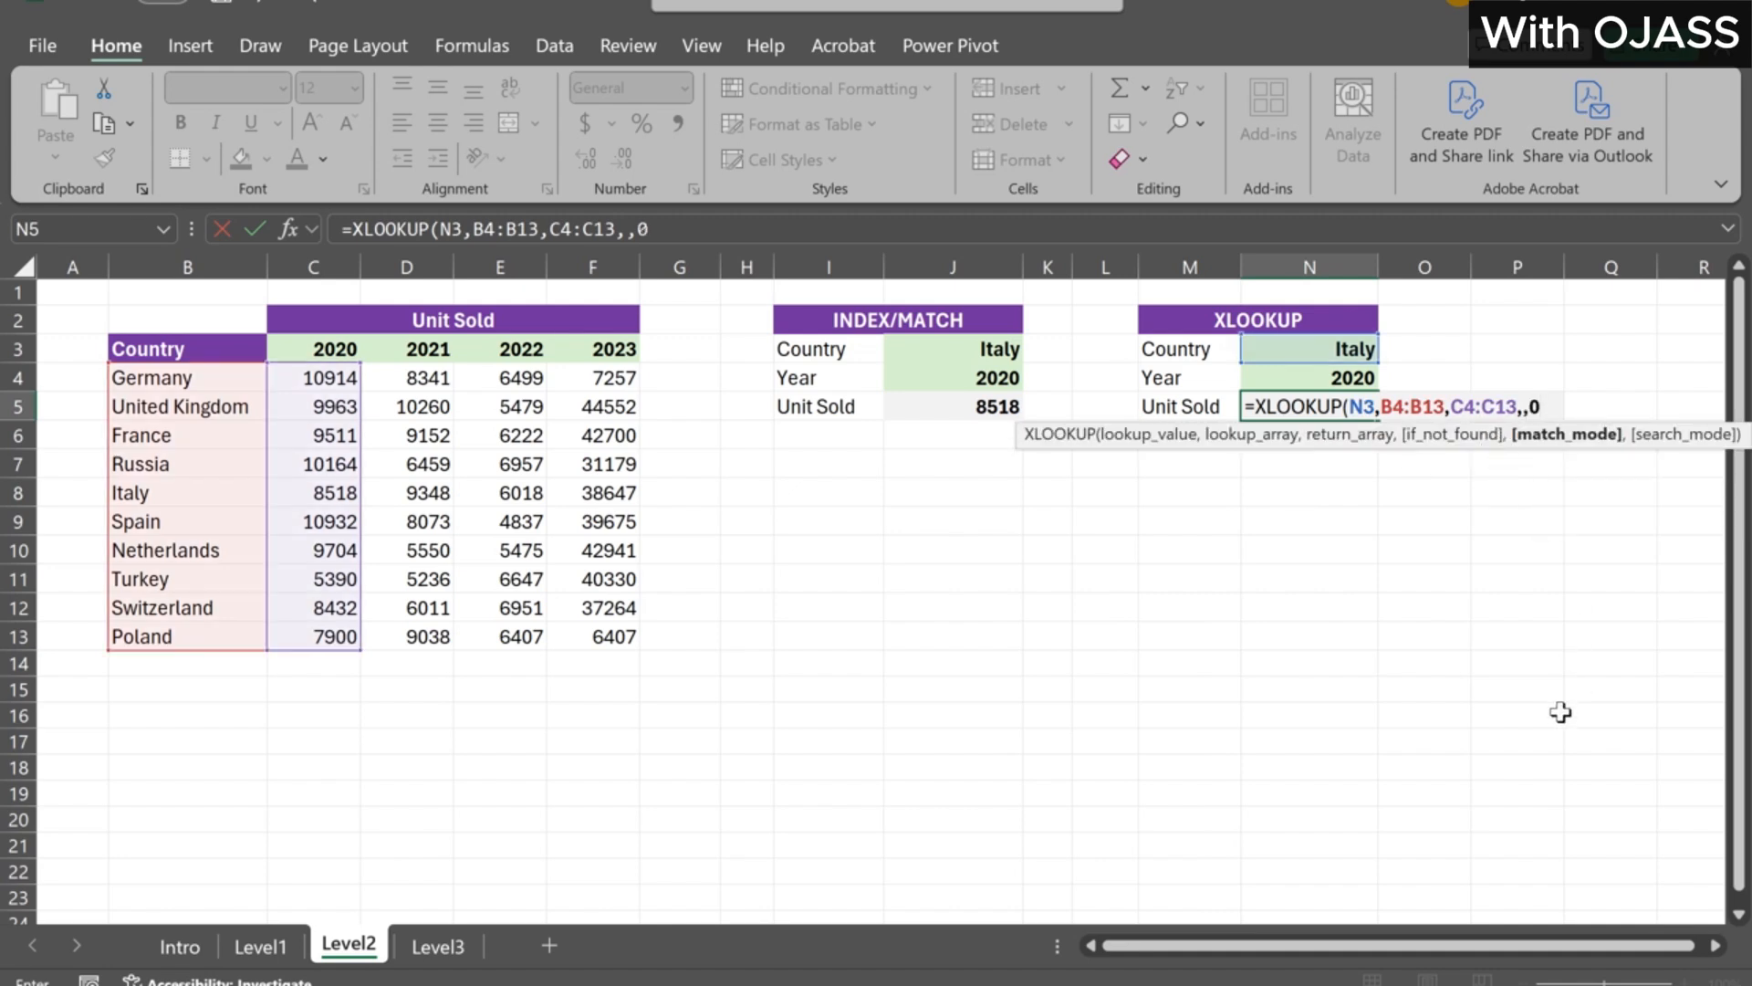
pyautogui.write(')')
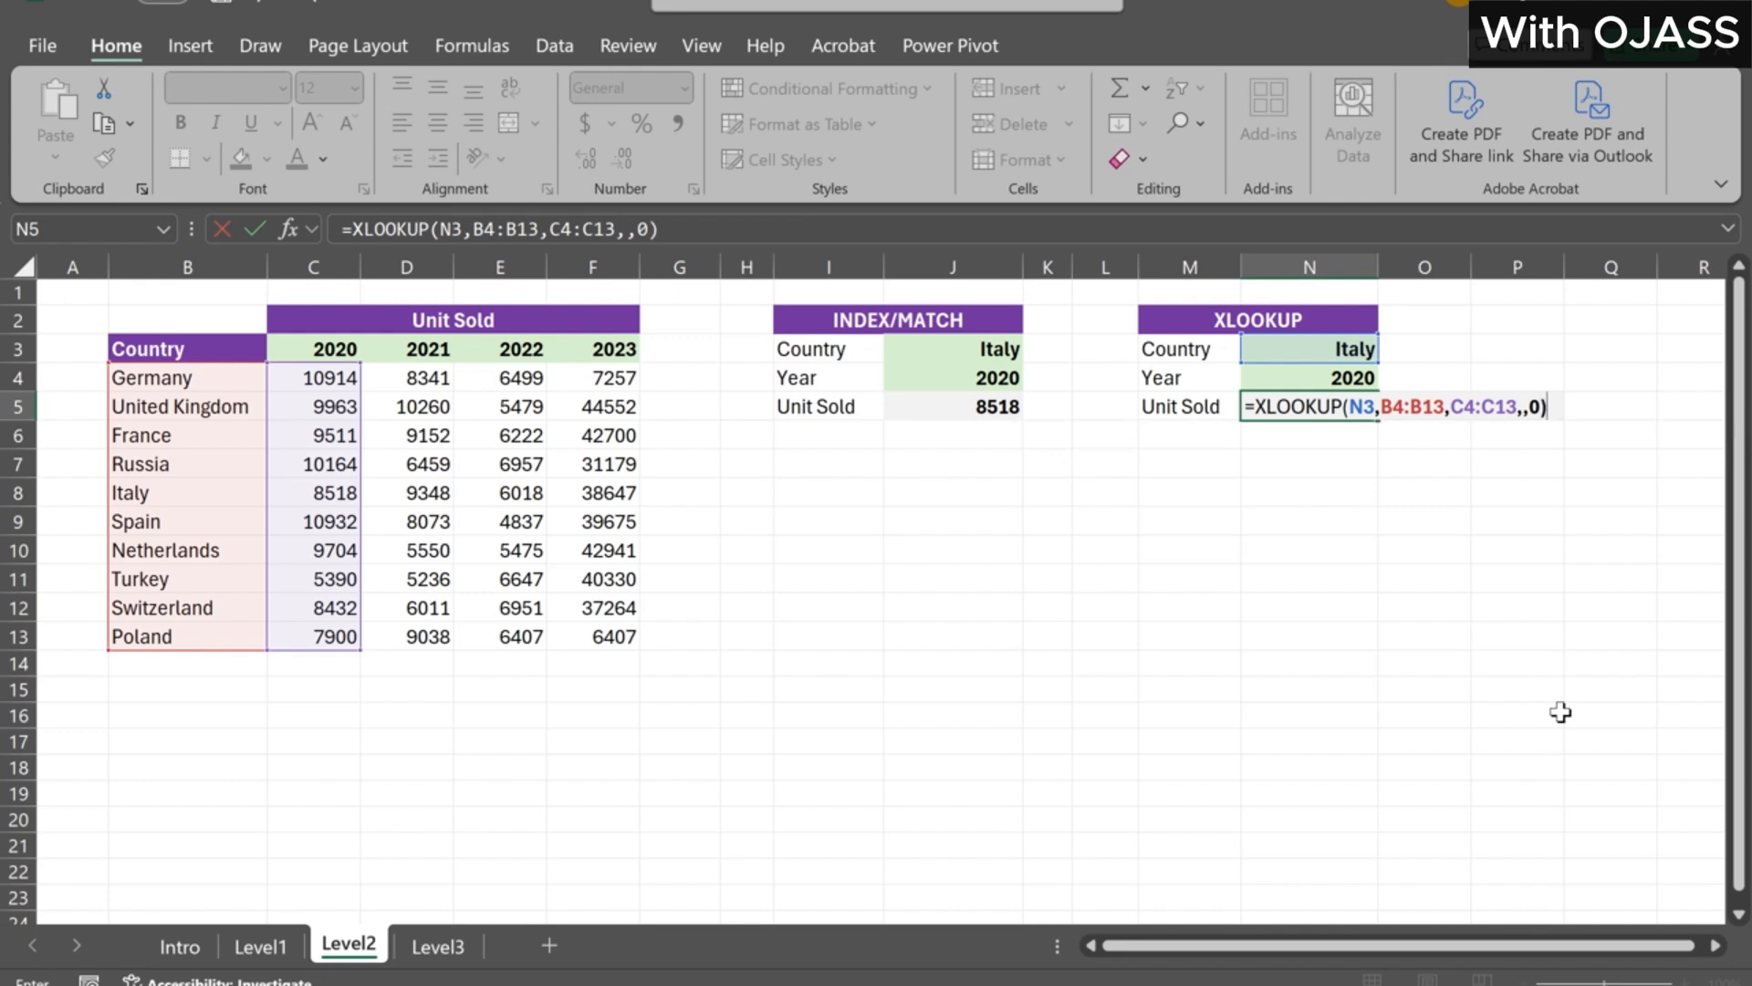
pyautogui.press('Return')
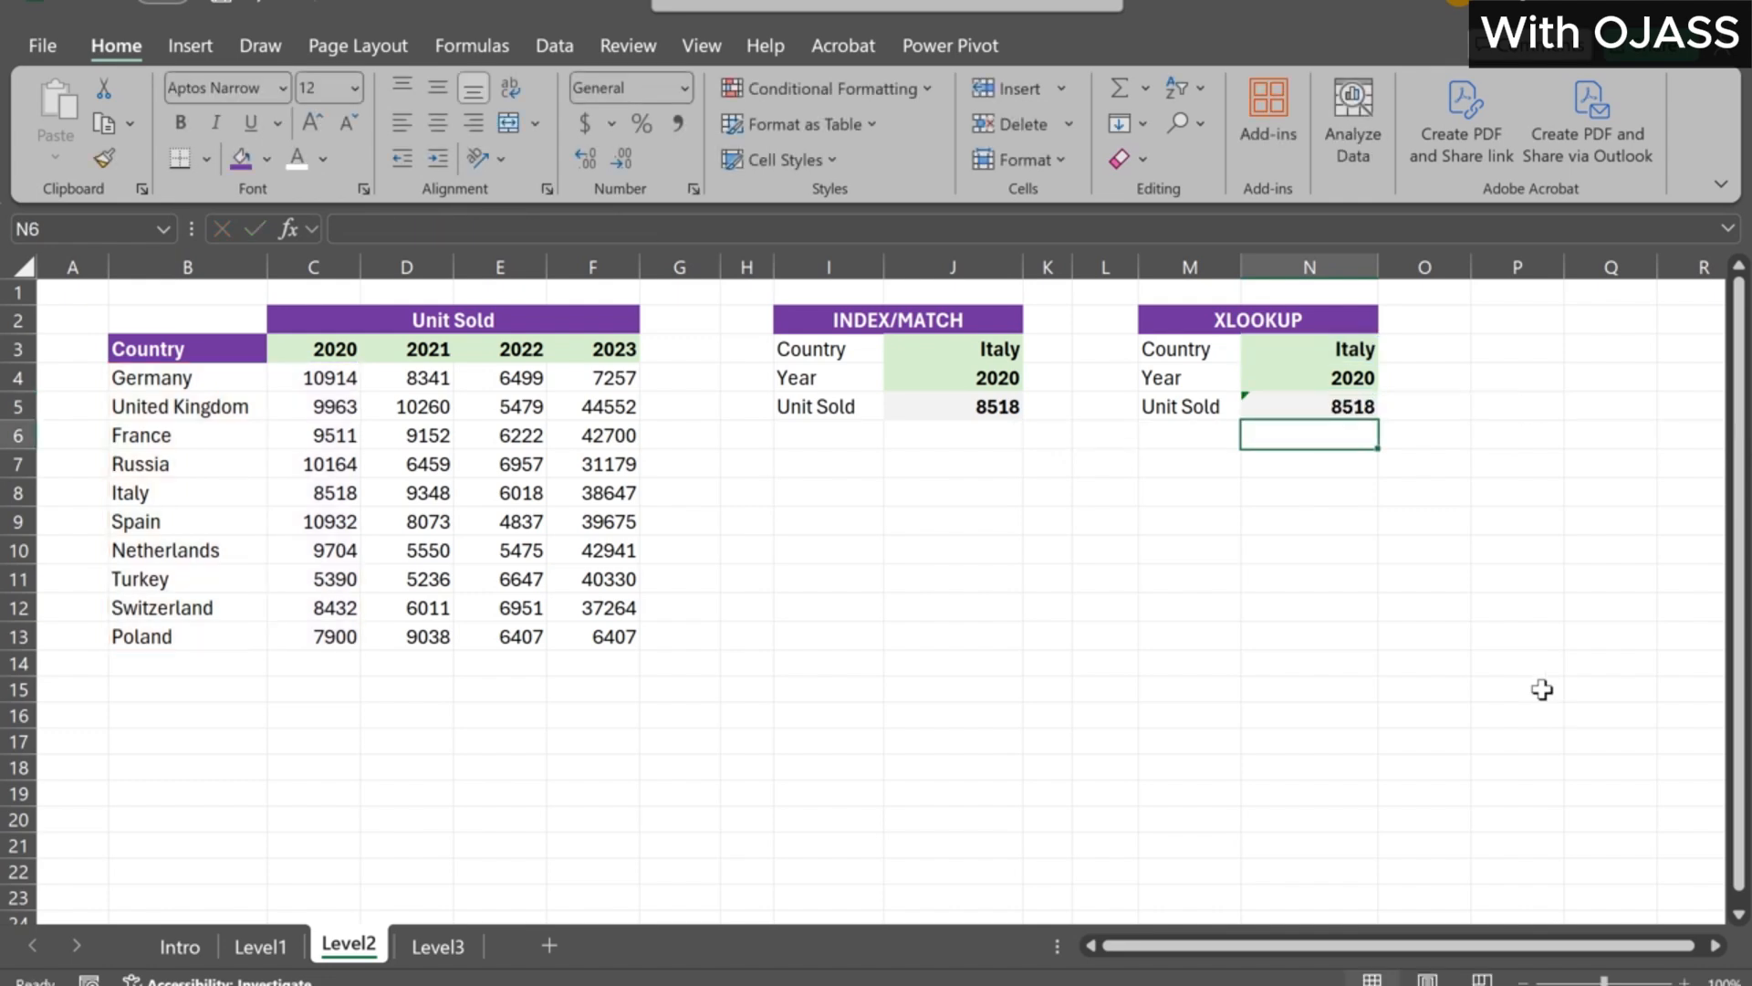
# Compare the Unit Sold results in J5 and N5 with Italy's 2020 figure in C8
pyautogui.click(990, 412)
pyautogui.click(1312, 412)
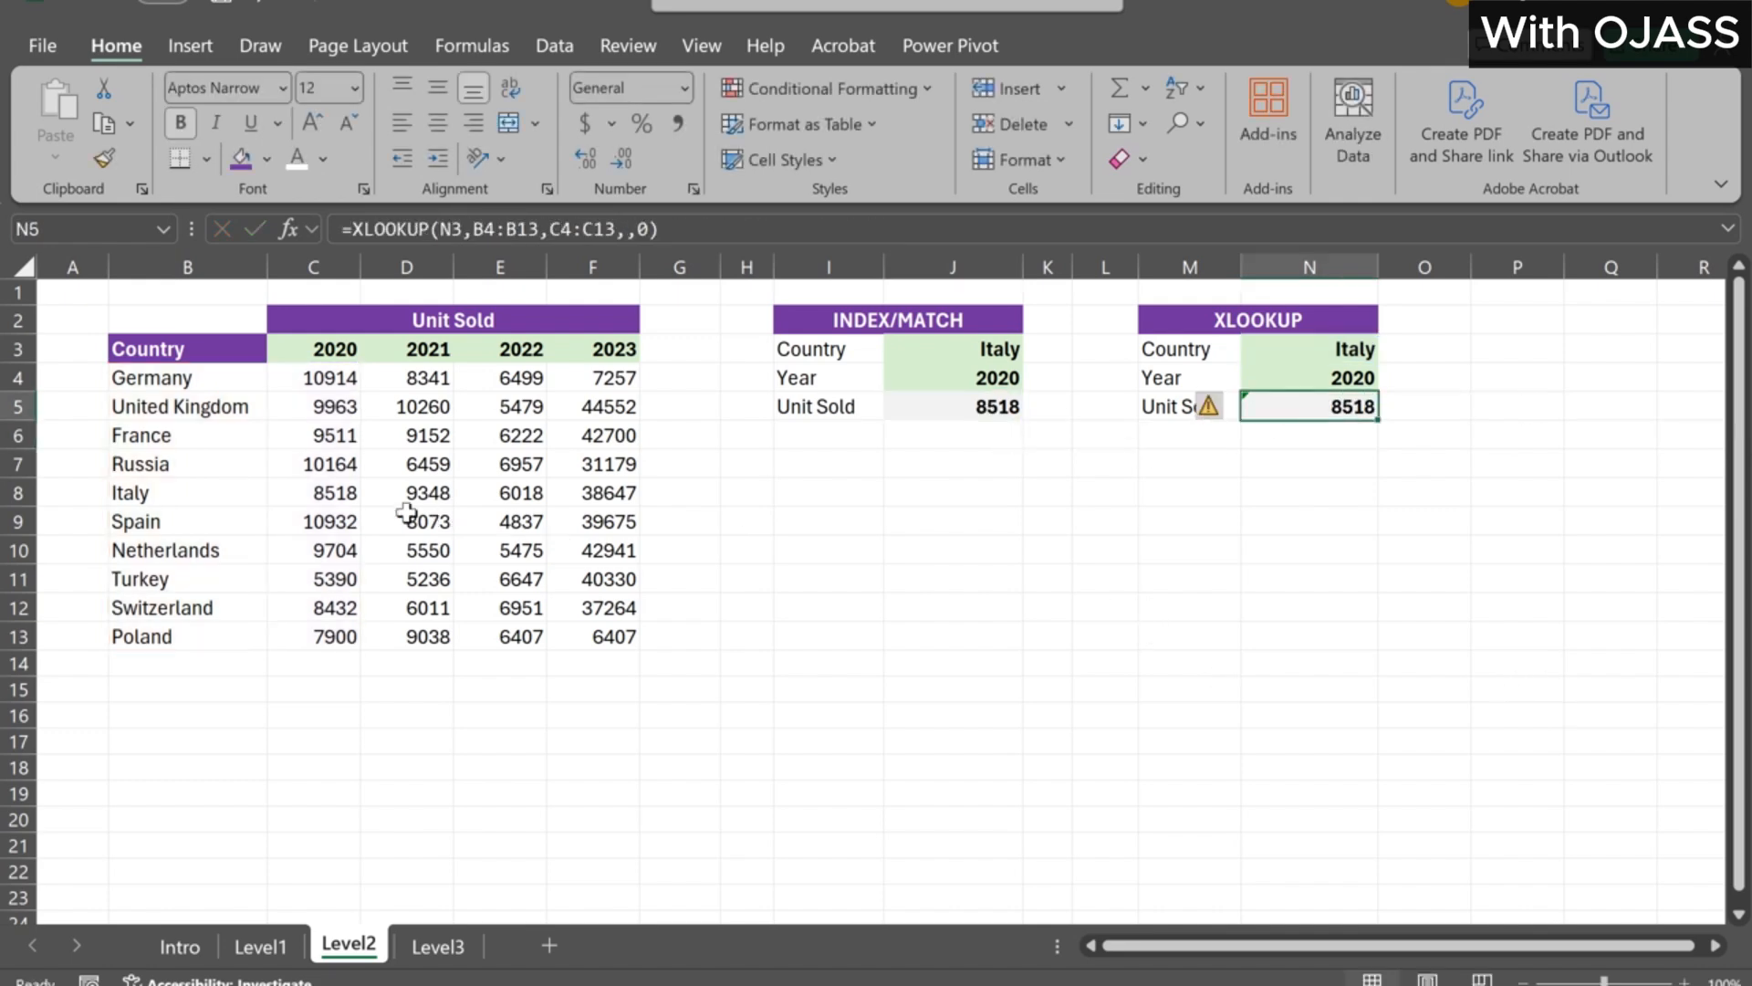
pyautogui.click(321, 498)
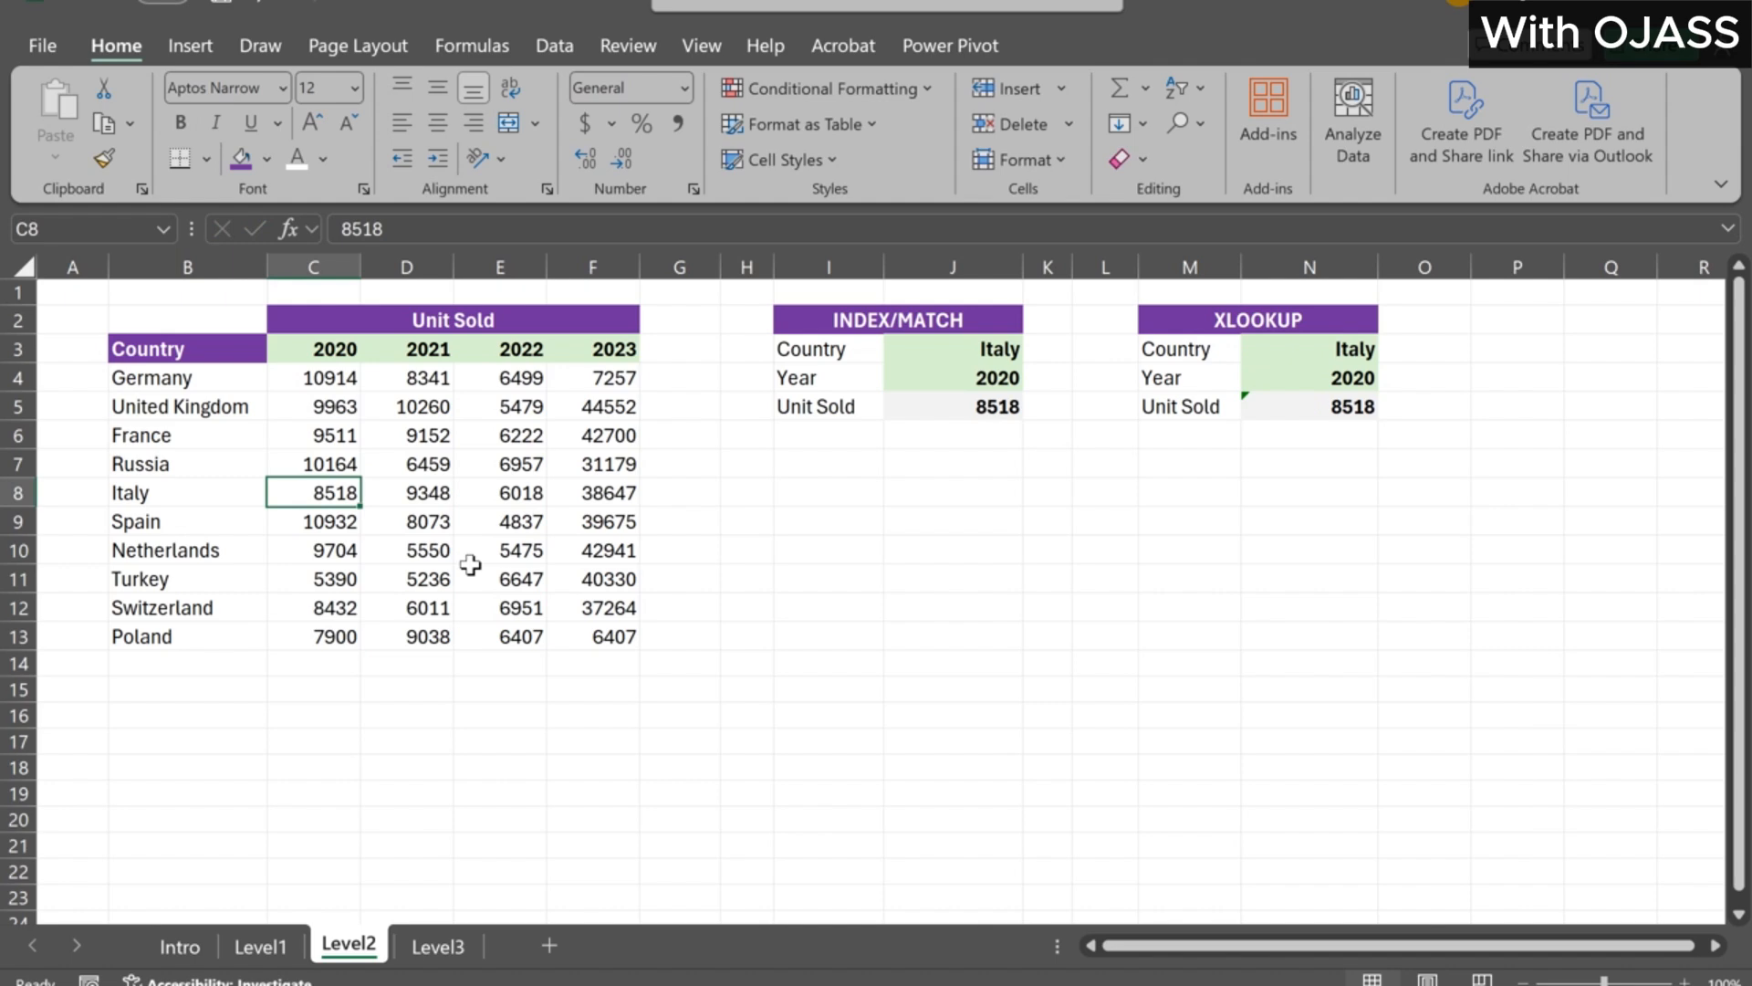
# Change the country in the INDEX/MATCH table's cell J3 to Russia
pyautogui.click(776, 643)
pyautogui.doubleClick(995, 349)
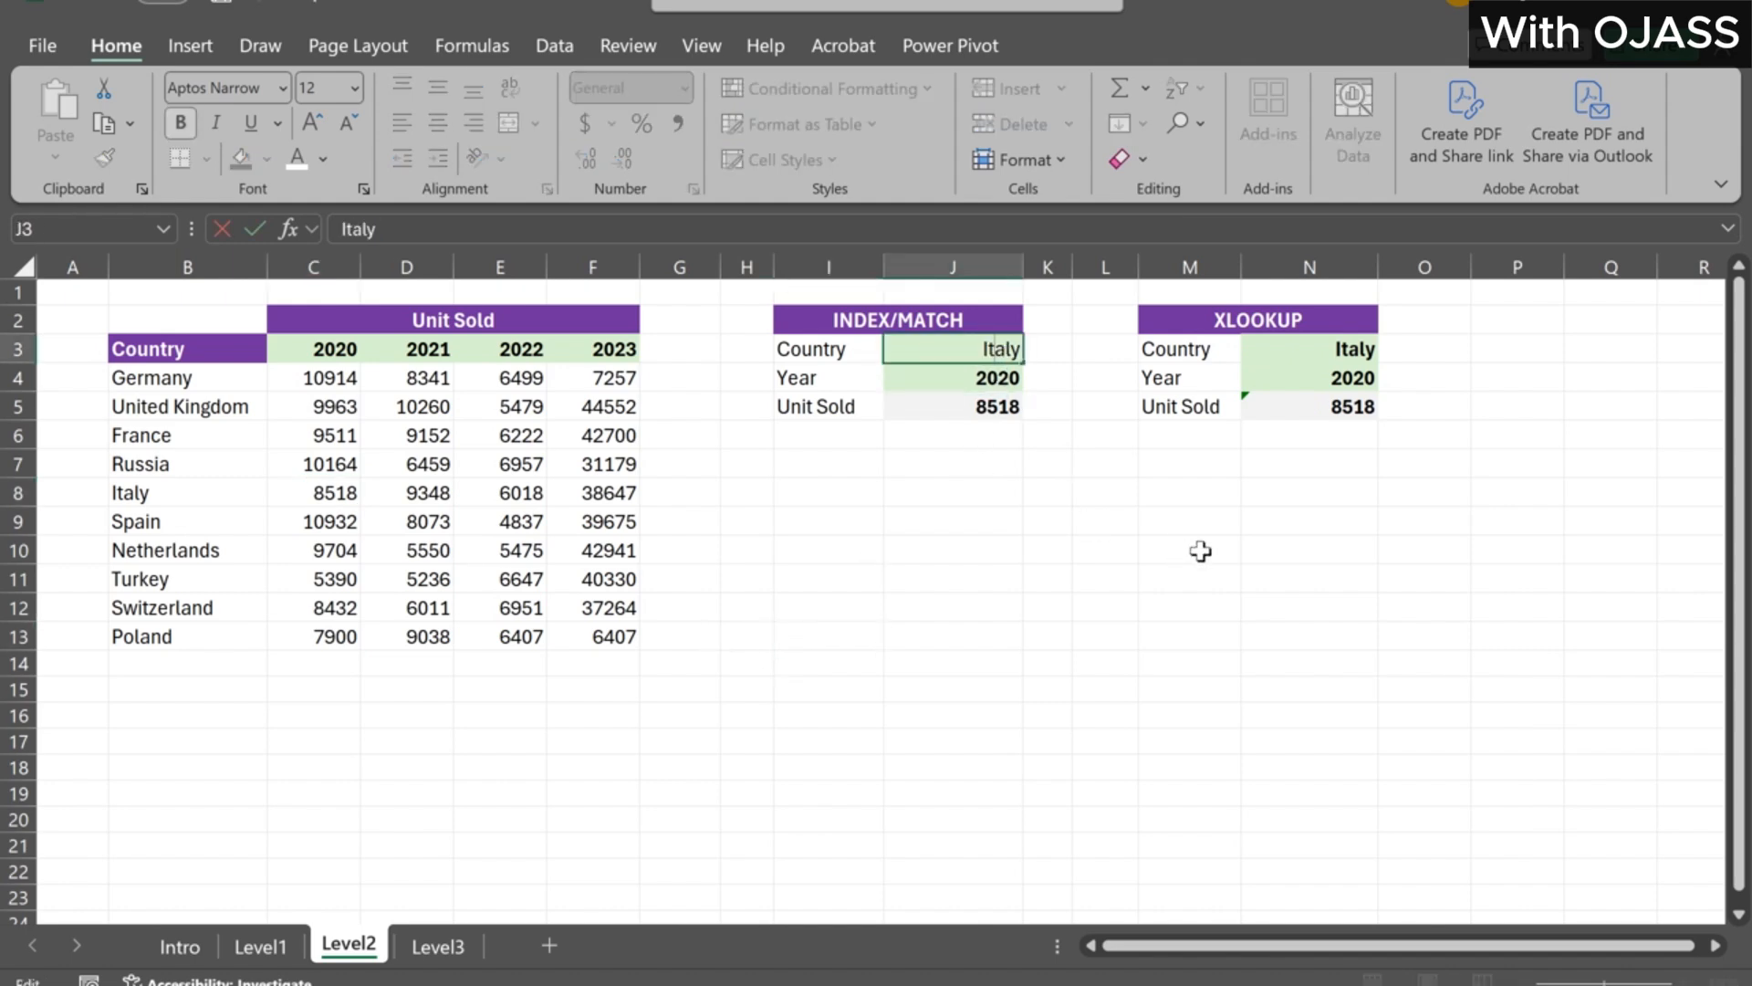
pyautogui.press('BackSpace')
pyautogui.press('BackSpace')
pyautogui.press('BackSpace')
pyautogui.press('BackSpace')
pyautogui.press('BackSpace')
pyautogui.write('Russia')
pyautogui.press('Return')
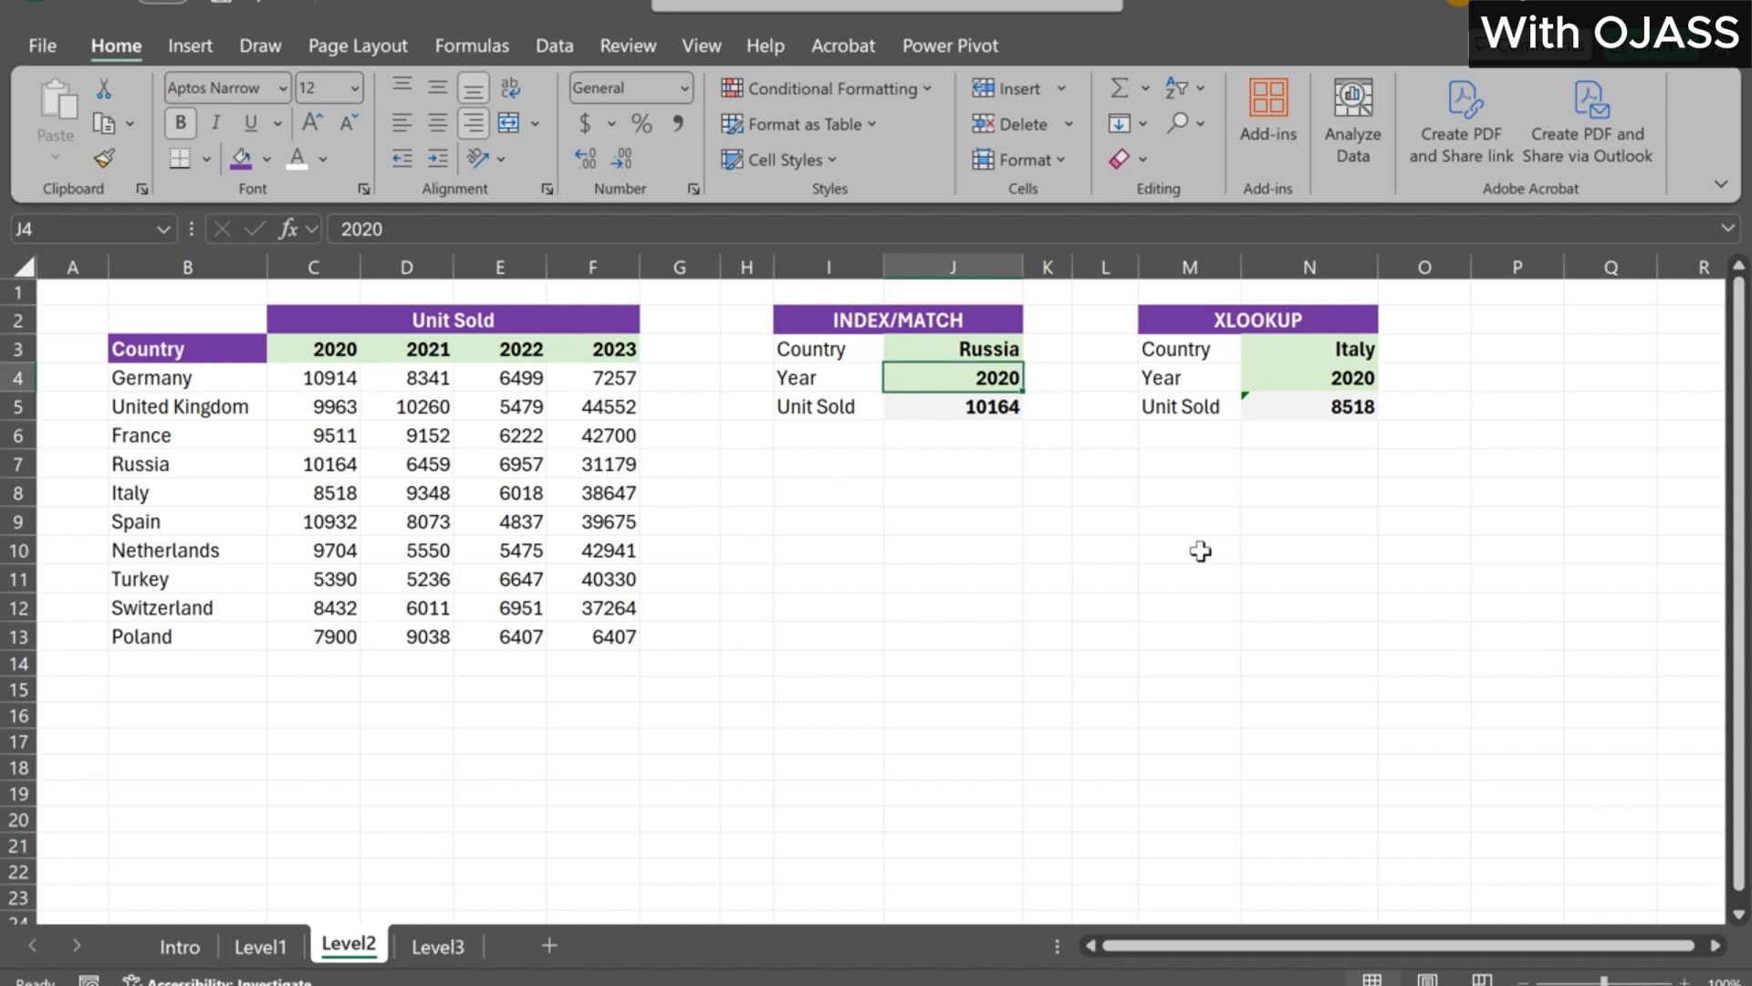
# Change the country in the XLOOKUP table's cell N3 to Russia
pyautogui.doubleClick(1348, 349)
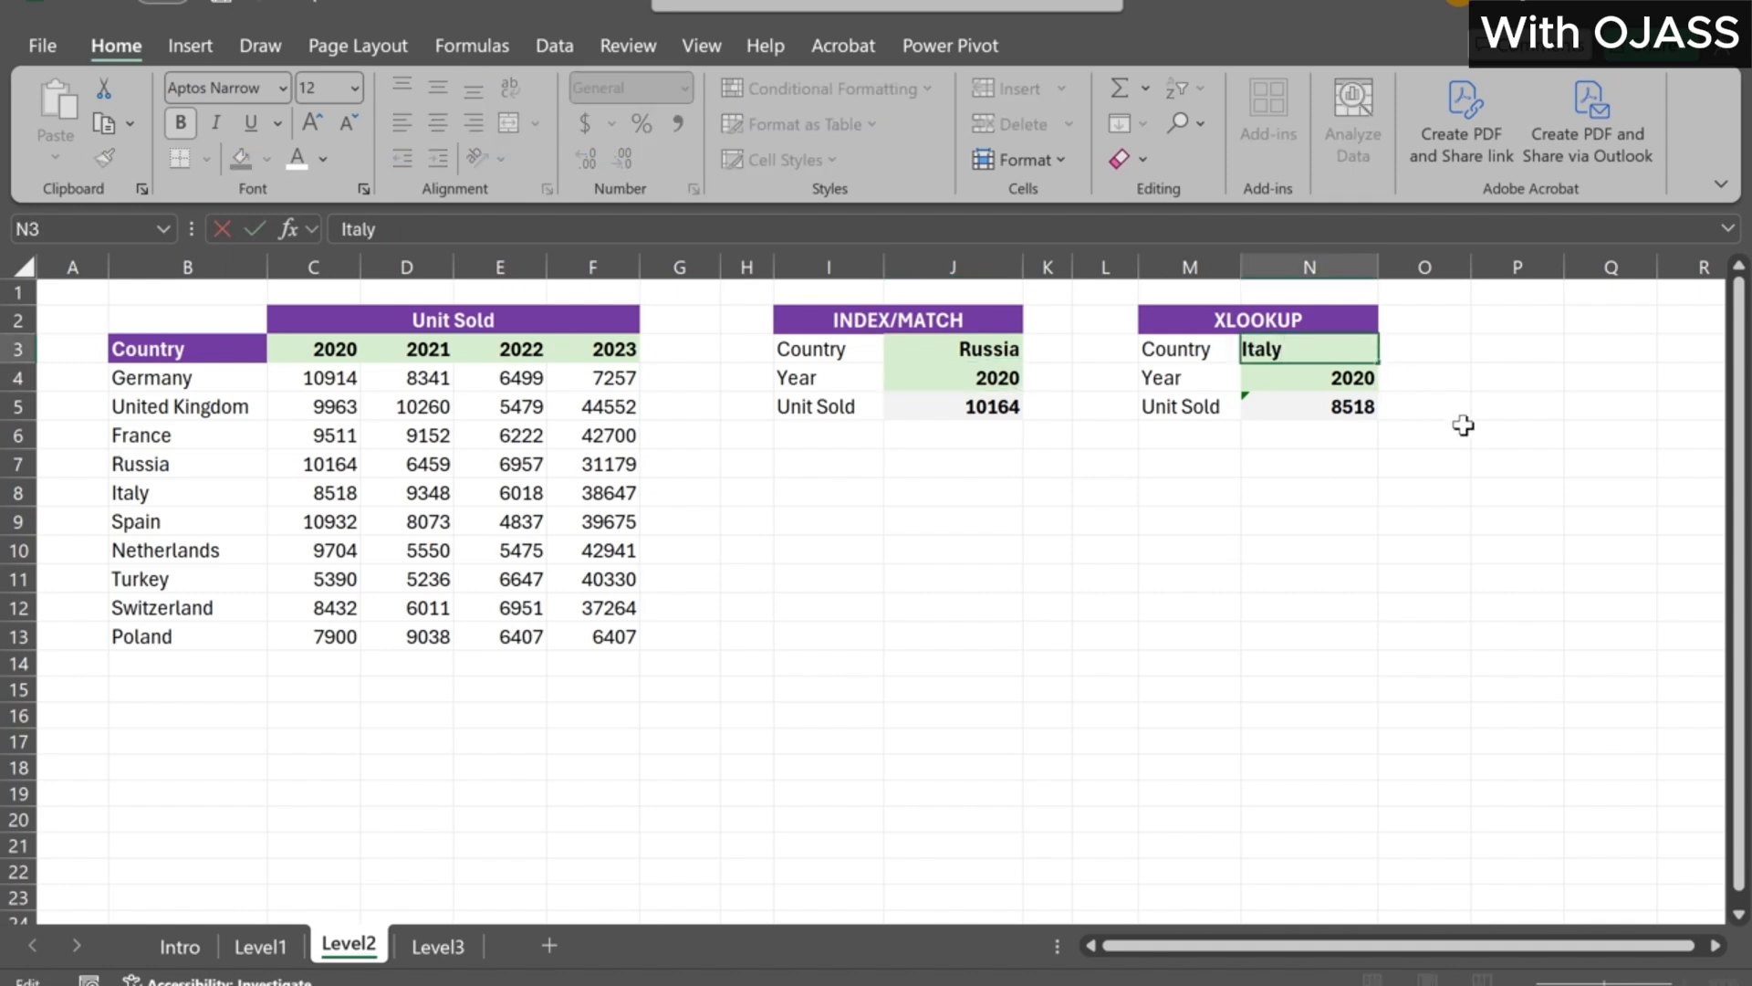
pyautogui.press('BackSpace')
pyautogui.press('BackSpace')
pyautogui.press('BackSpace')
pyautogui.press('BackSpace')
pyautogui.press('BackSpace')
pyautogui.write('Russ')
pyautogui.press('Return')
# Set the year to 2021 in both J4 and N4, checking the INDEX/MATCH result against Russia's 2021 figure in D7
pyautogui.click(1010, 376)
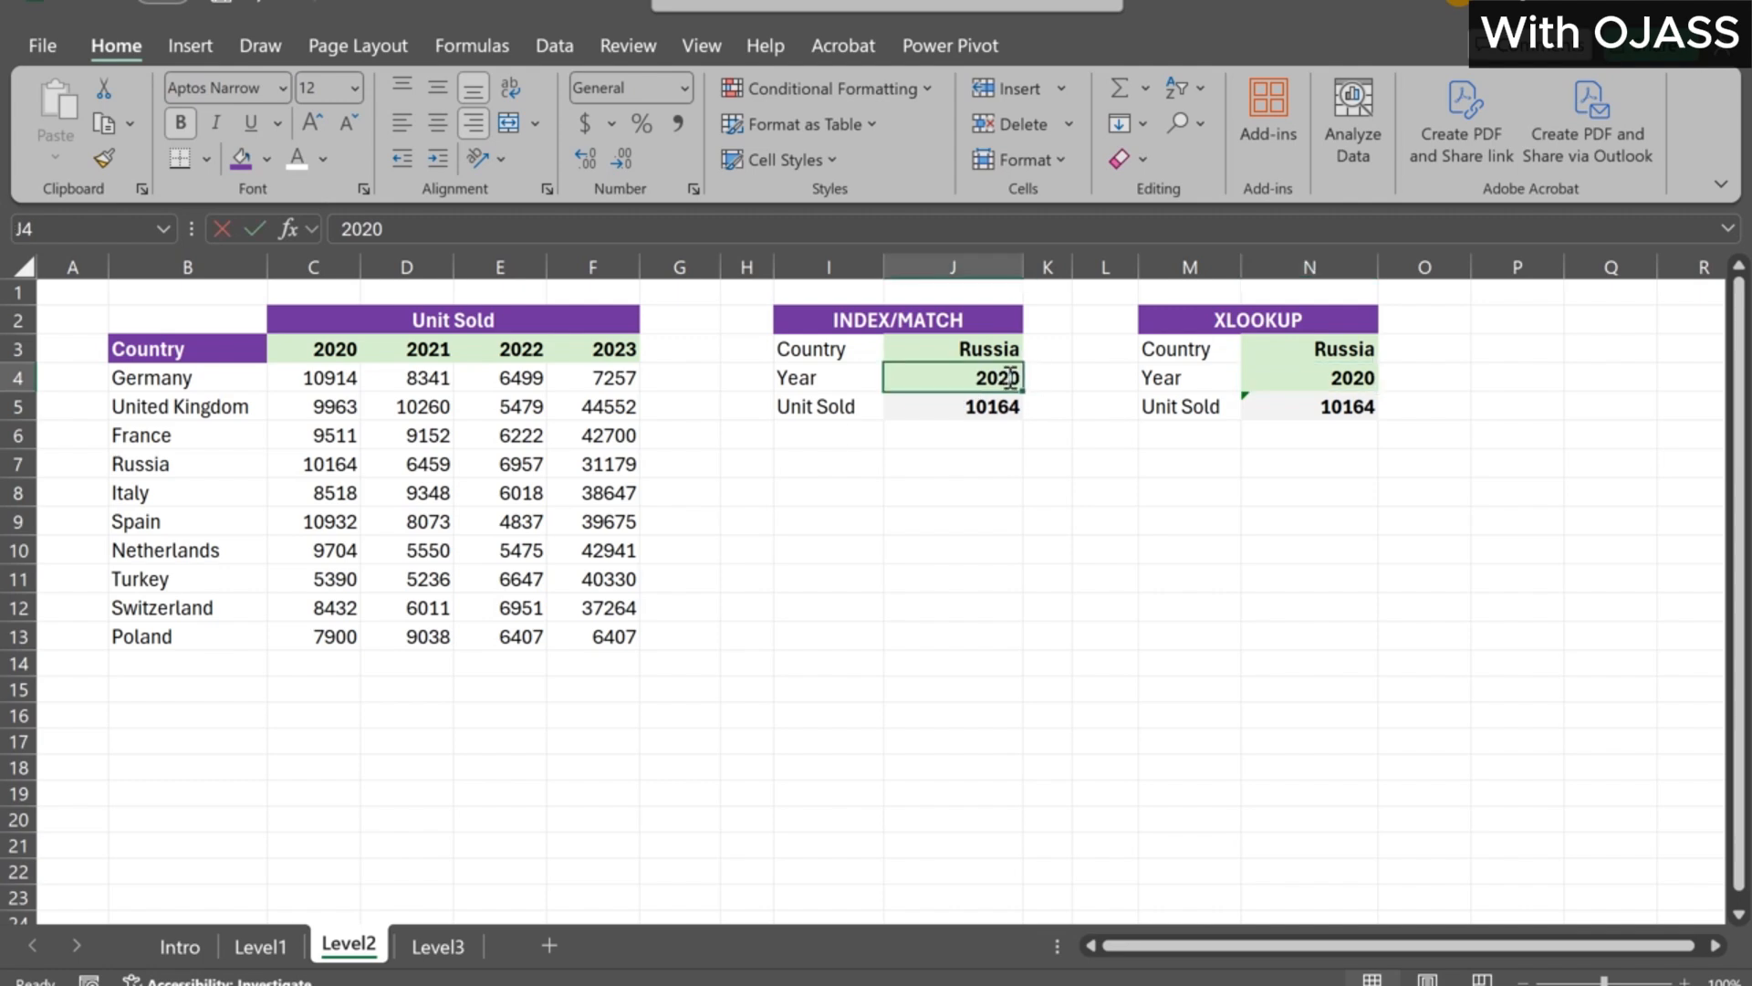
pyautogui.doubleClick(1011, 377)
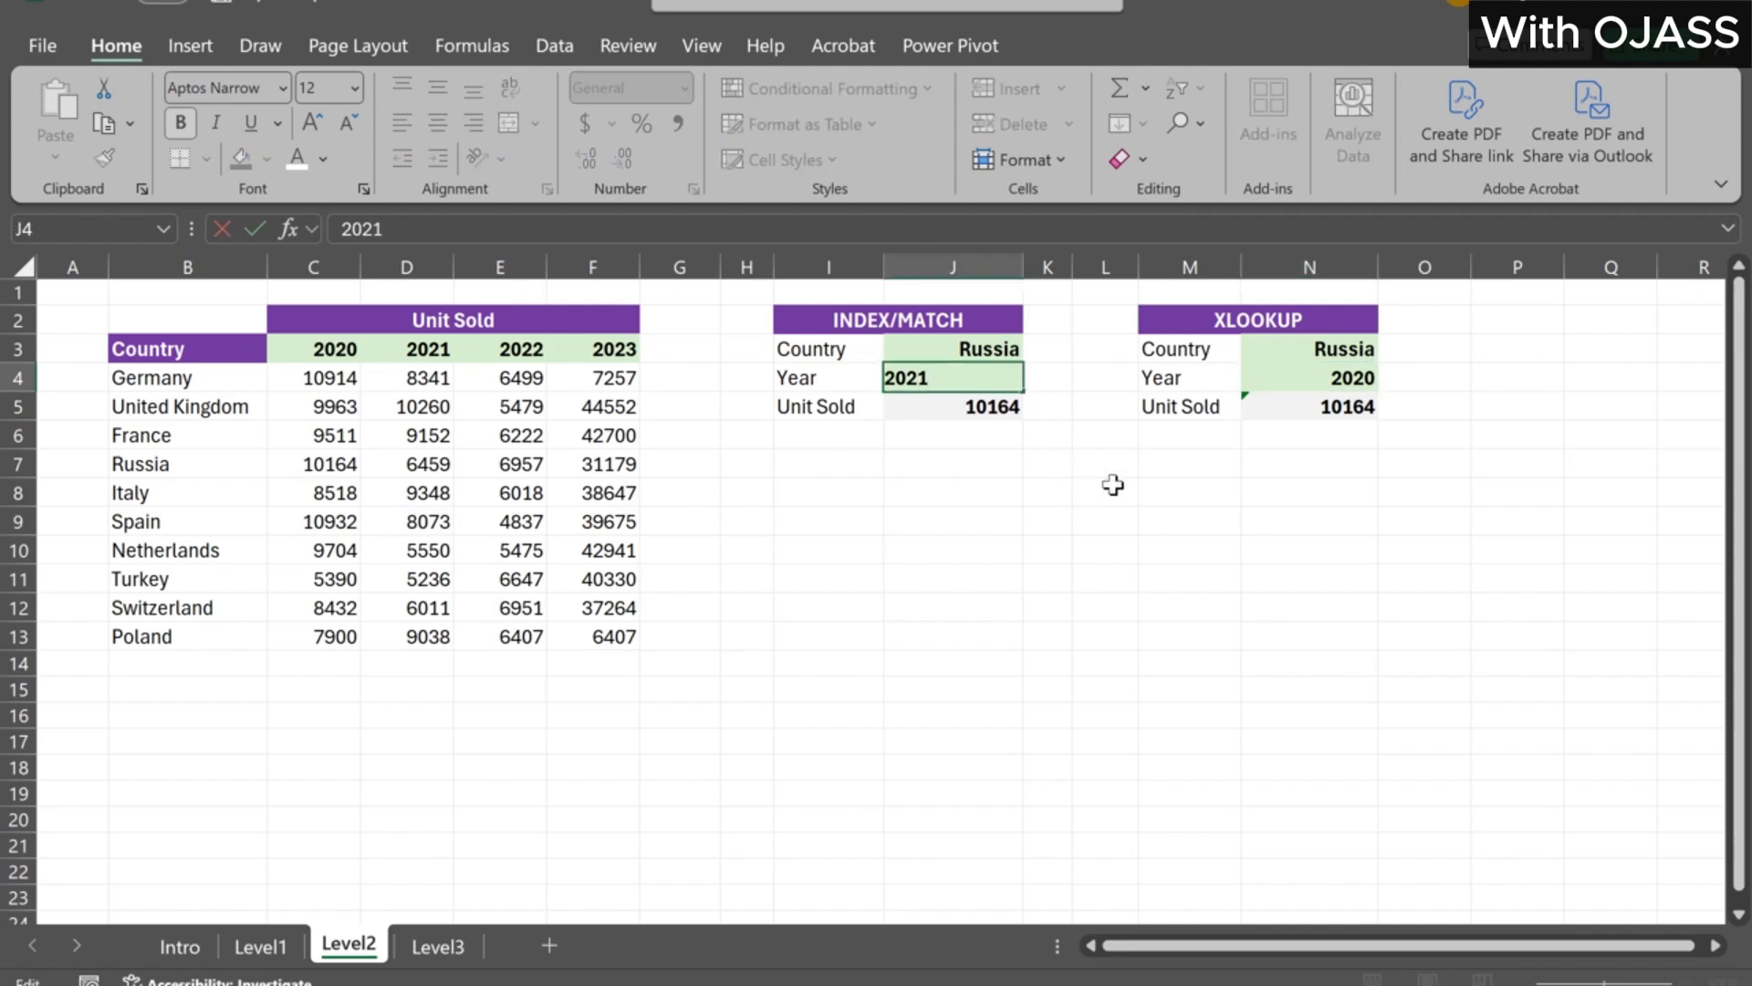
pyautogui.press('Return')
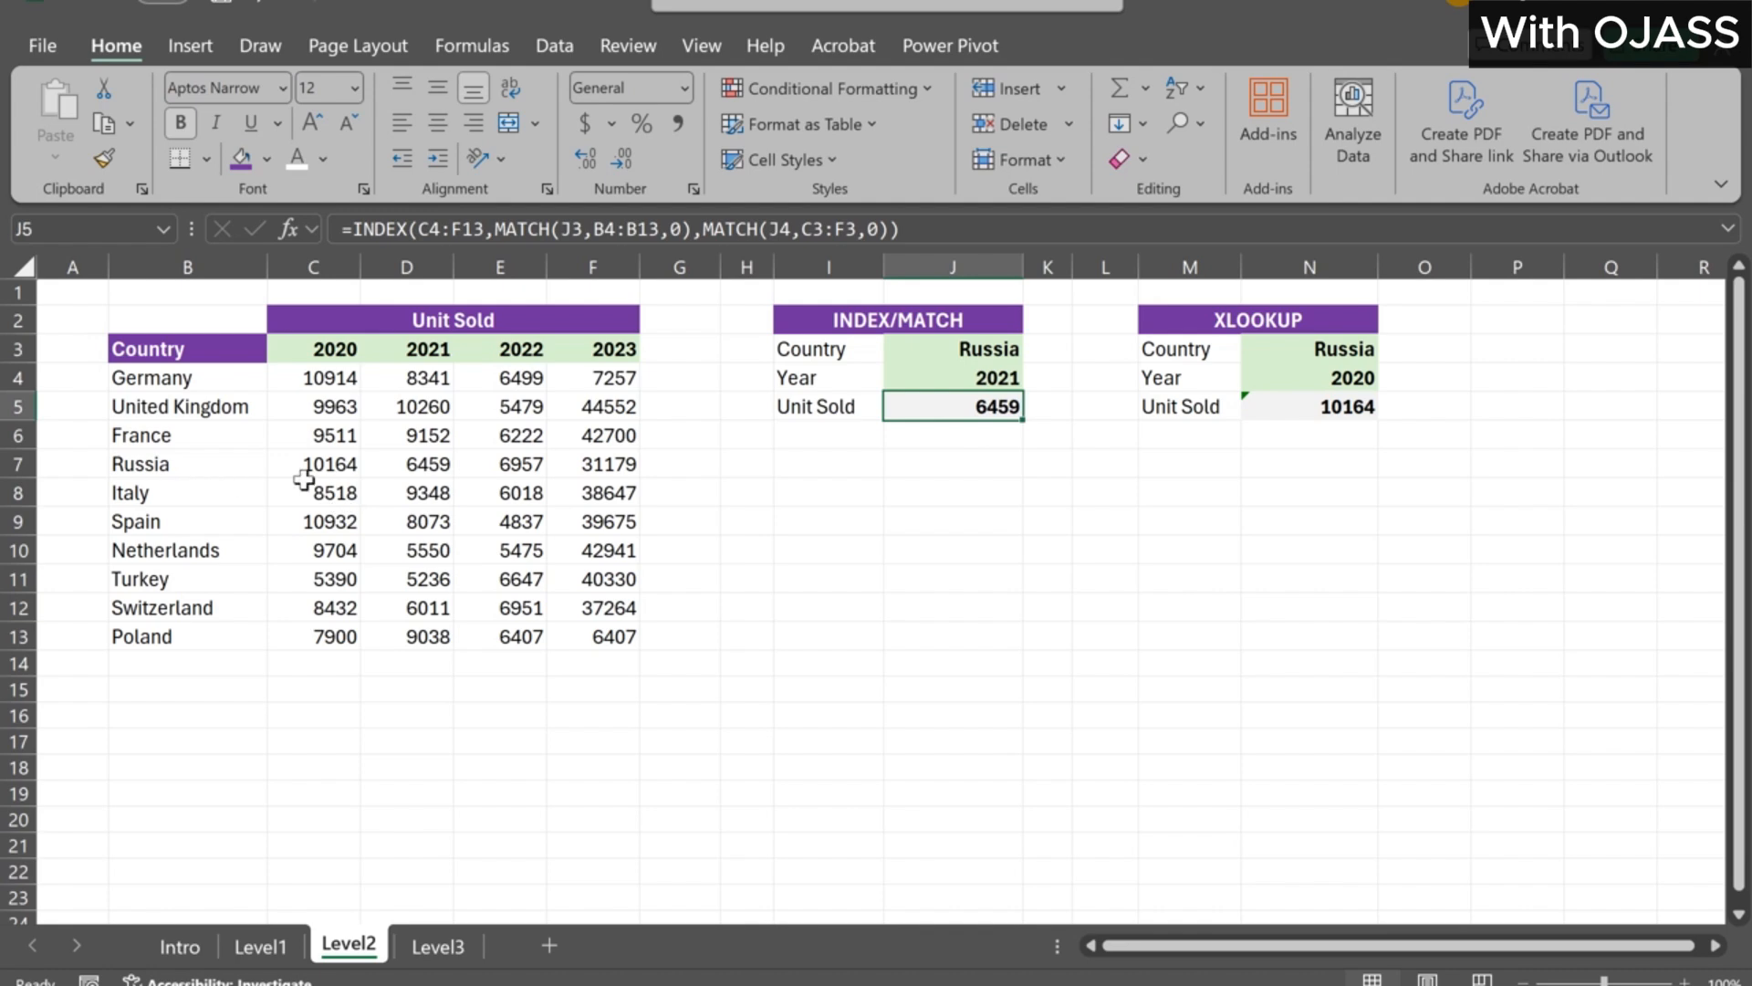
pyautogui.click(419, 464)
pyautogui.doubleClick(1357, 377)
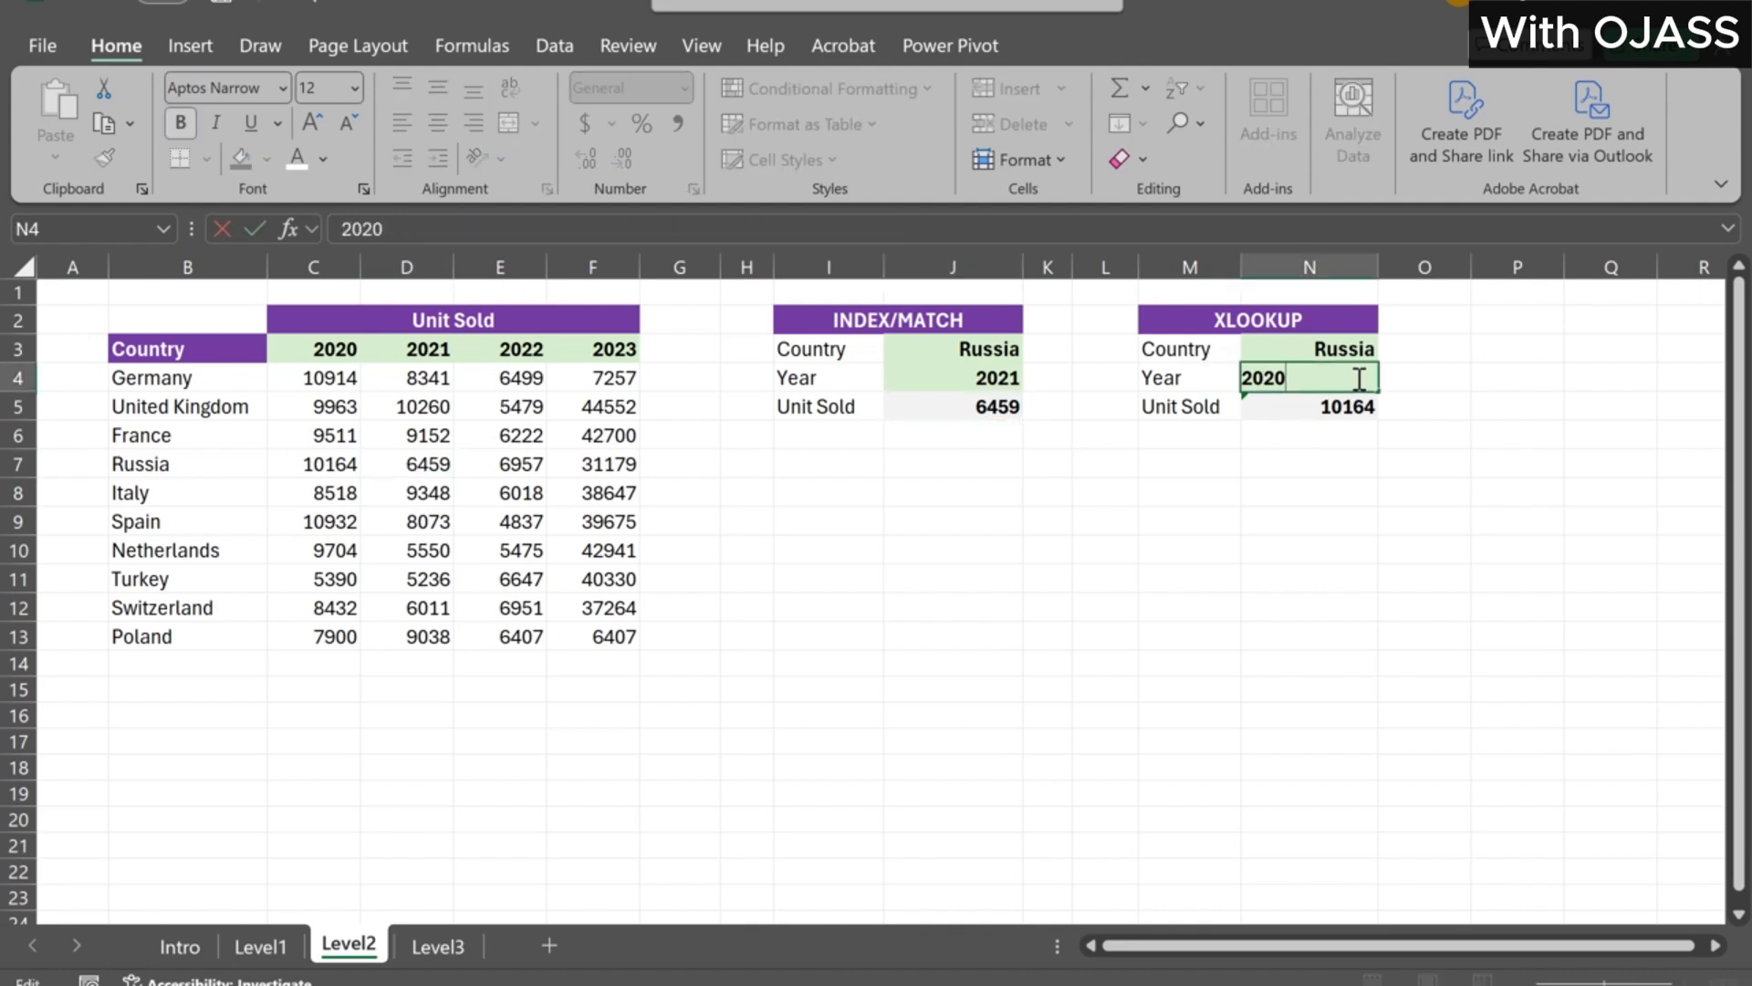
pyautogui.press('Return')
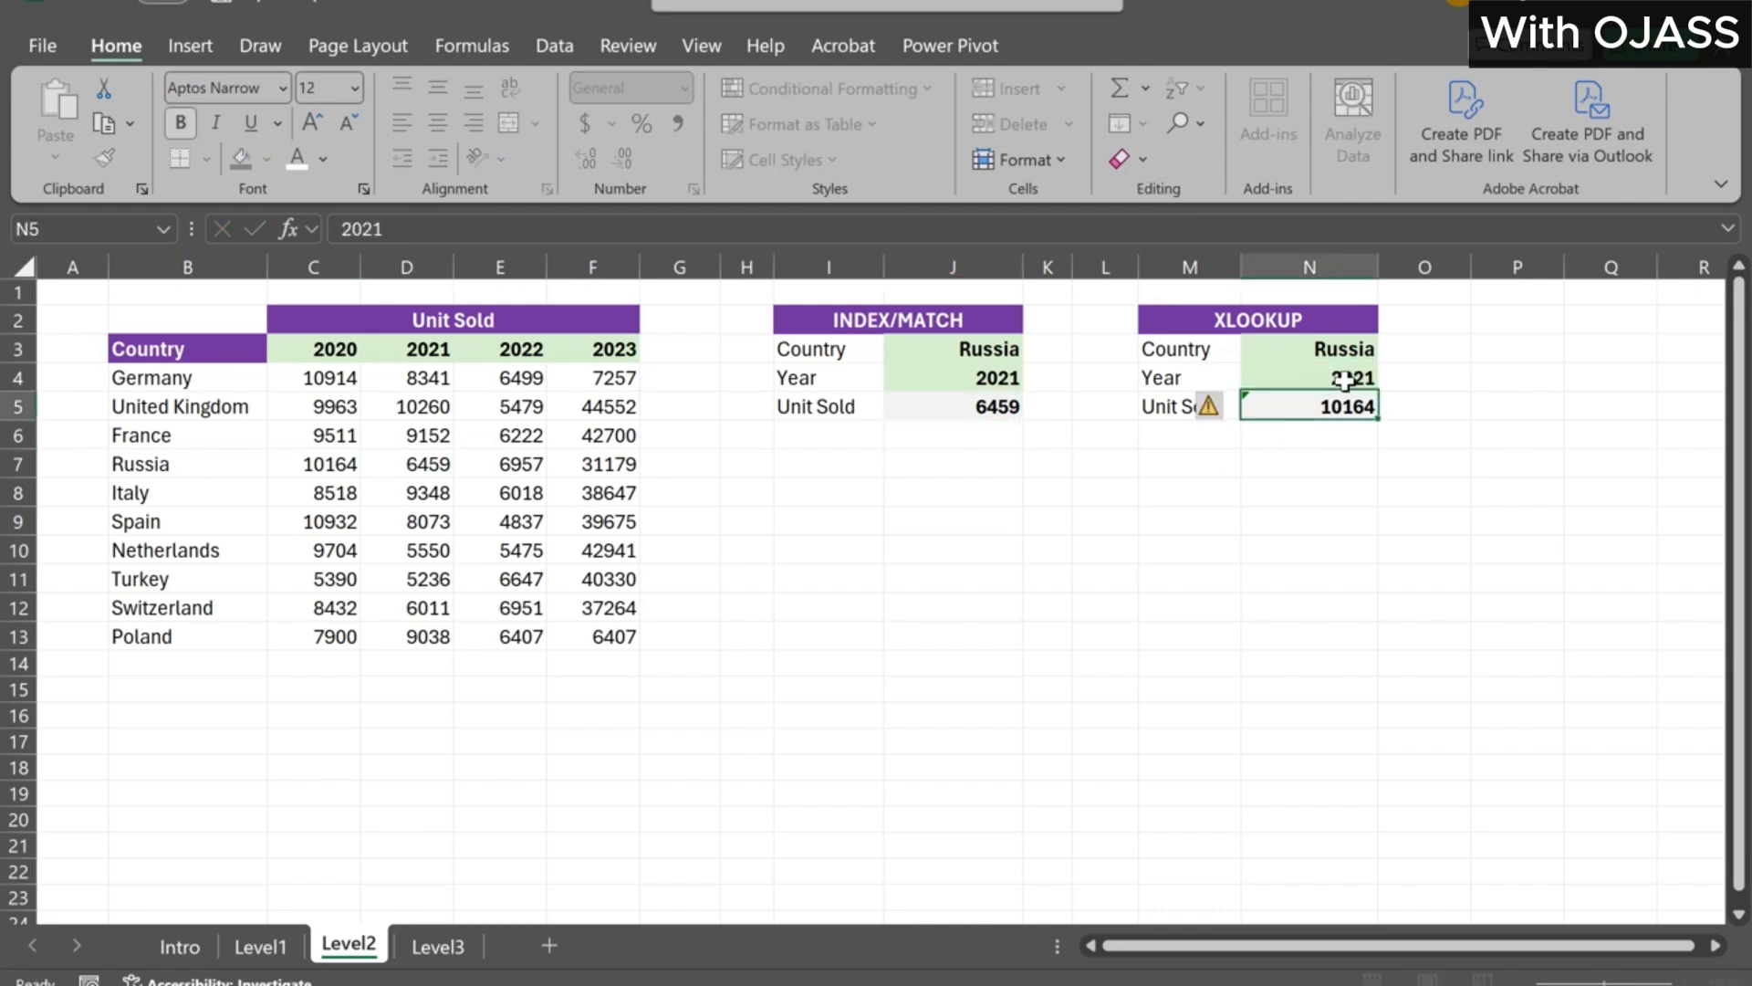
pyautogui.click(1341, 607)
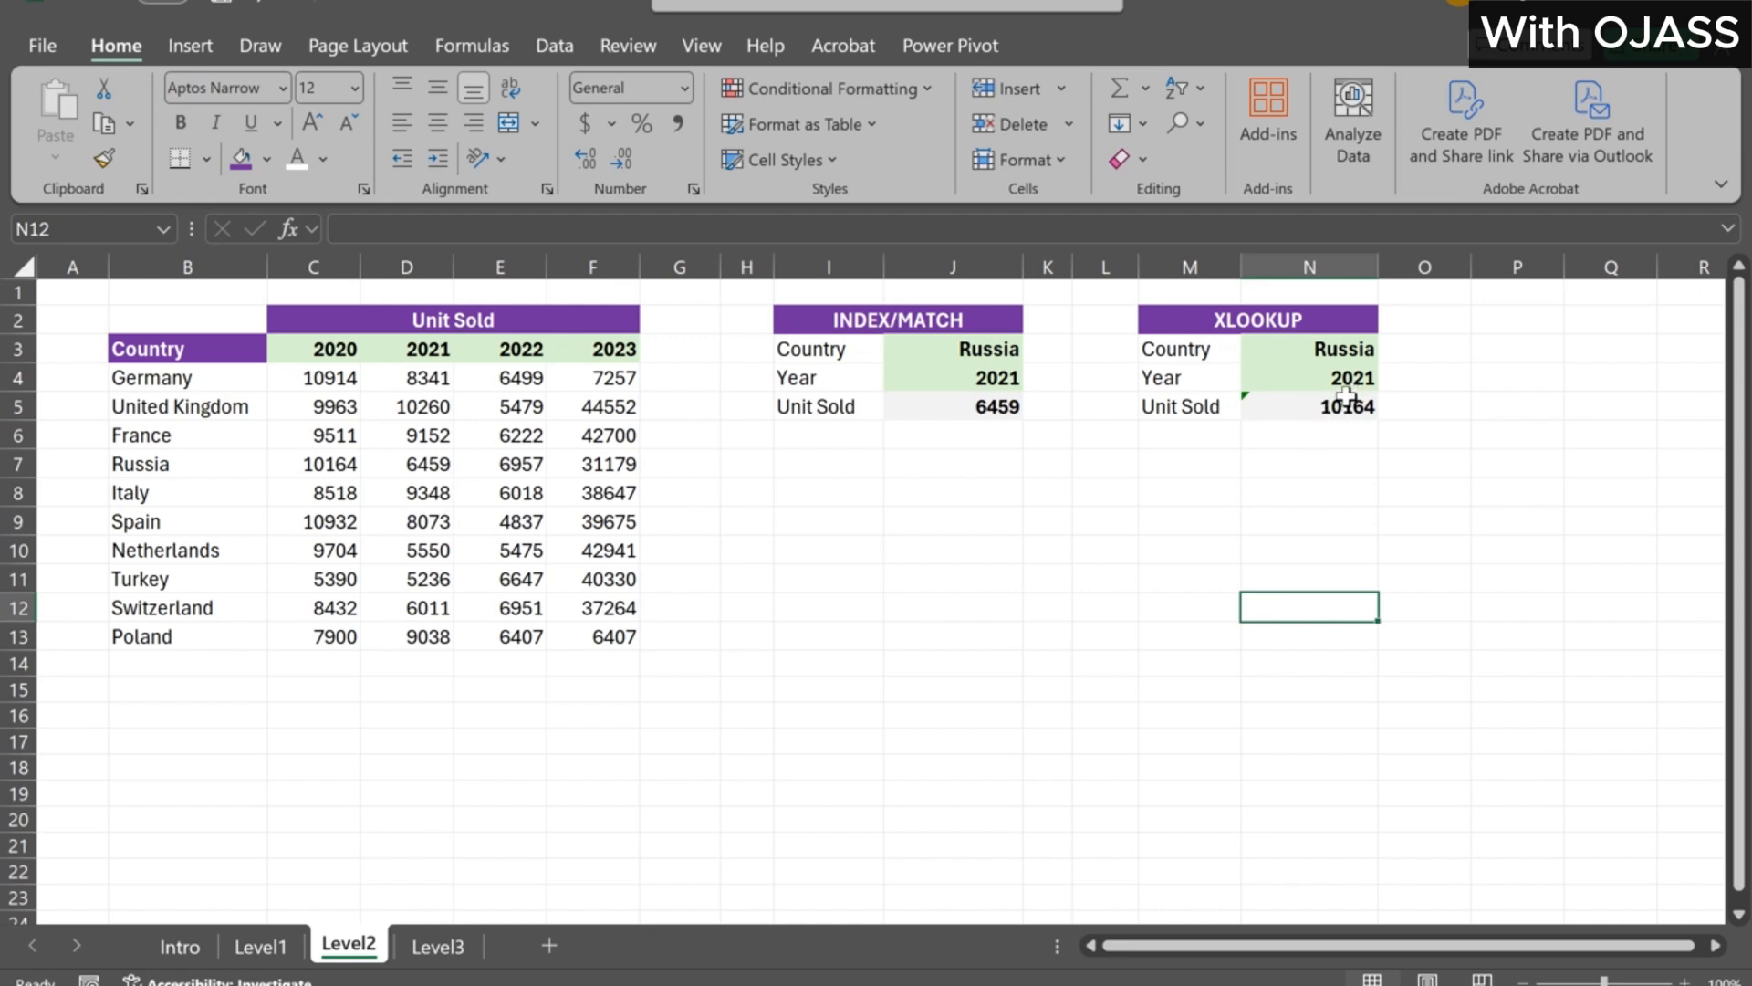
# Set the year to 2022 in both J4 and N4, checking the INDEX/MATCH result against Russia's 2022 figure in E7
pyautogui.doubleClick(994, 378)
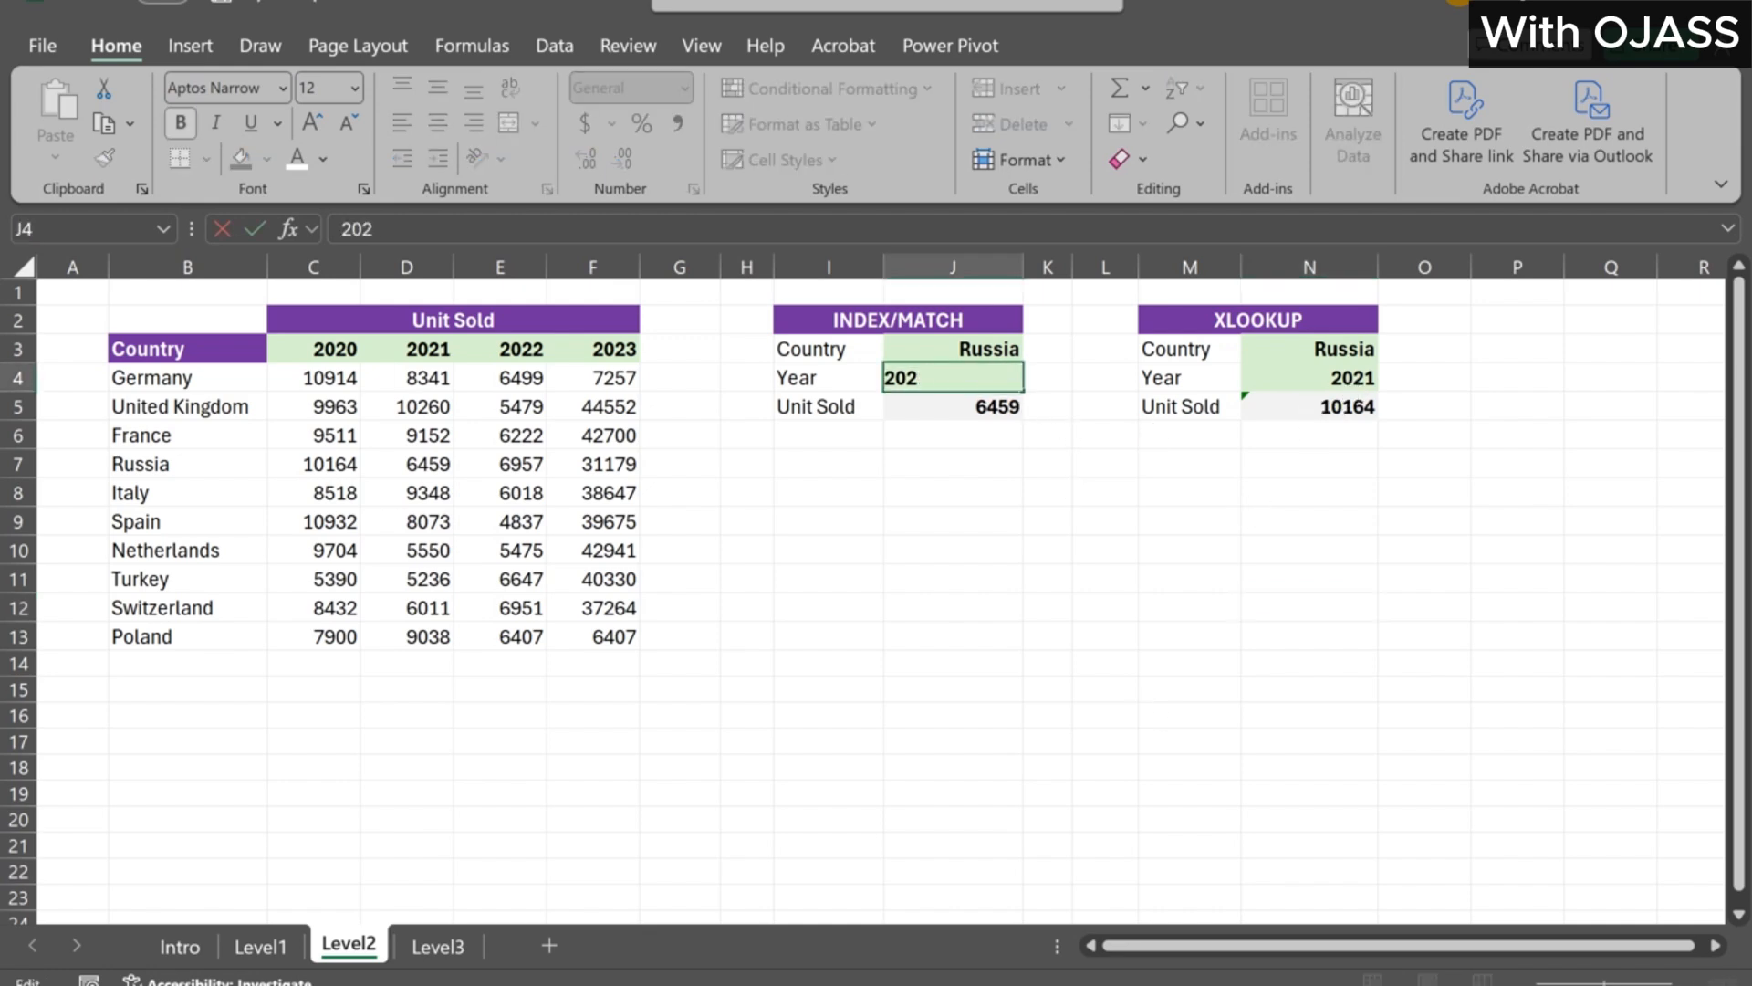
pyautogui.press('Return')
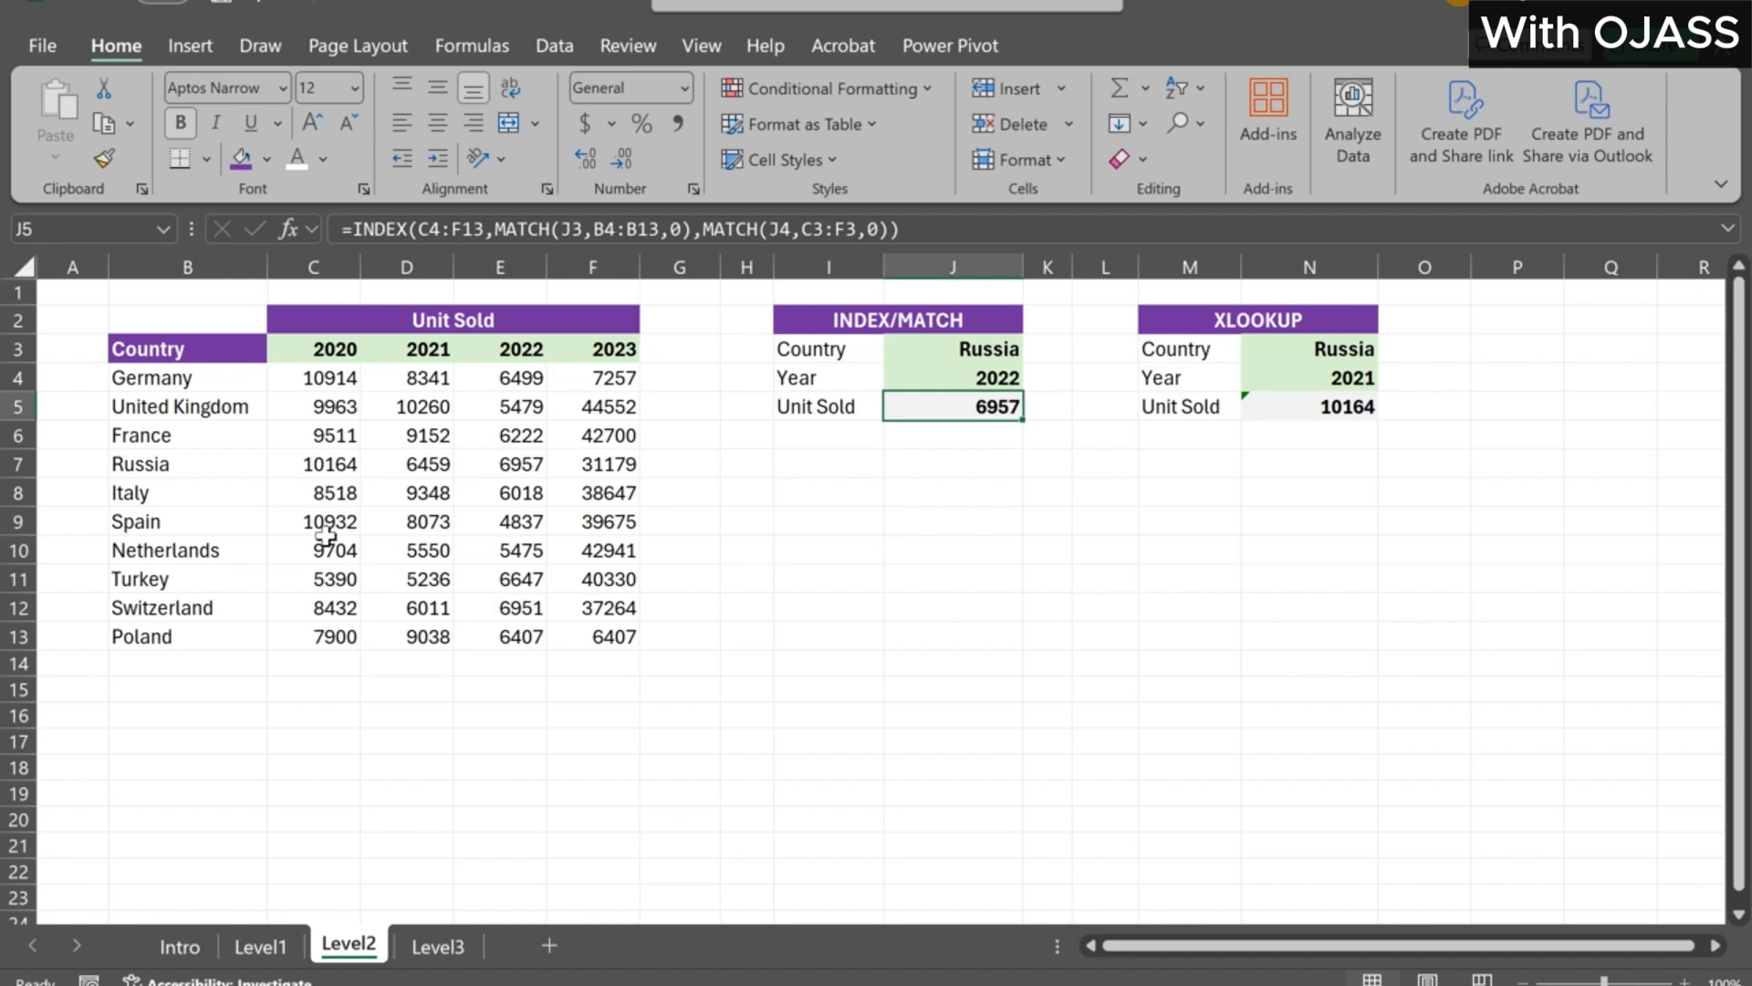
pyautogui.click(504, 469)
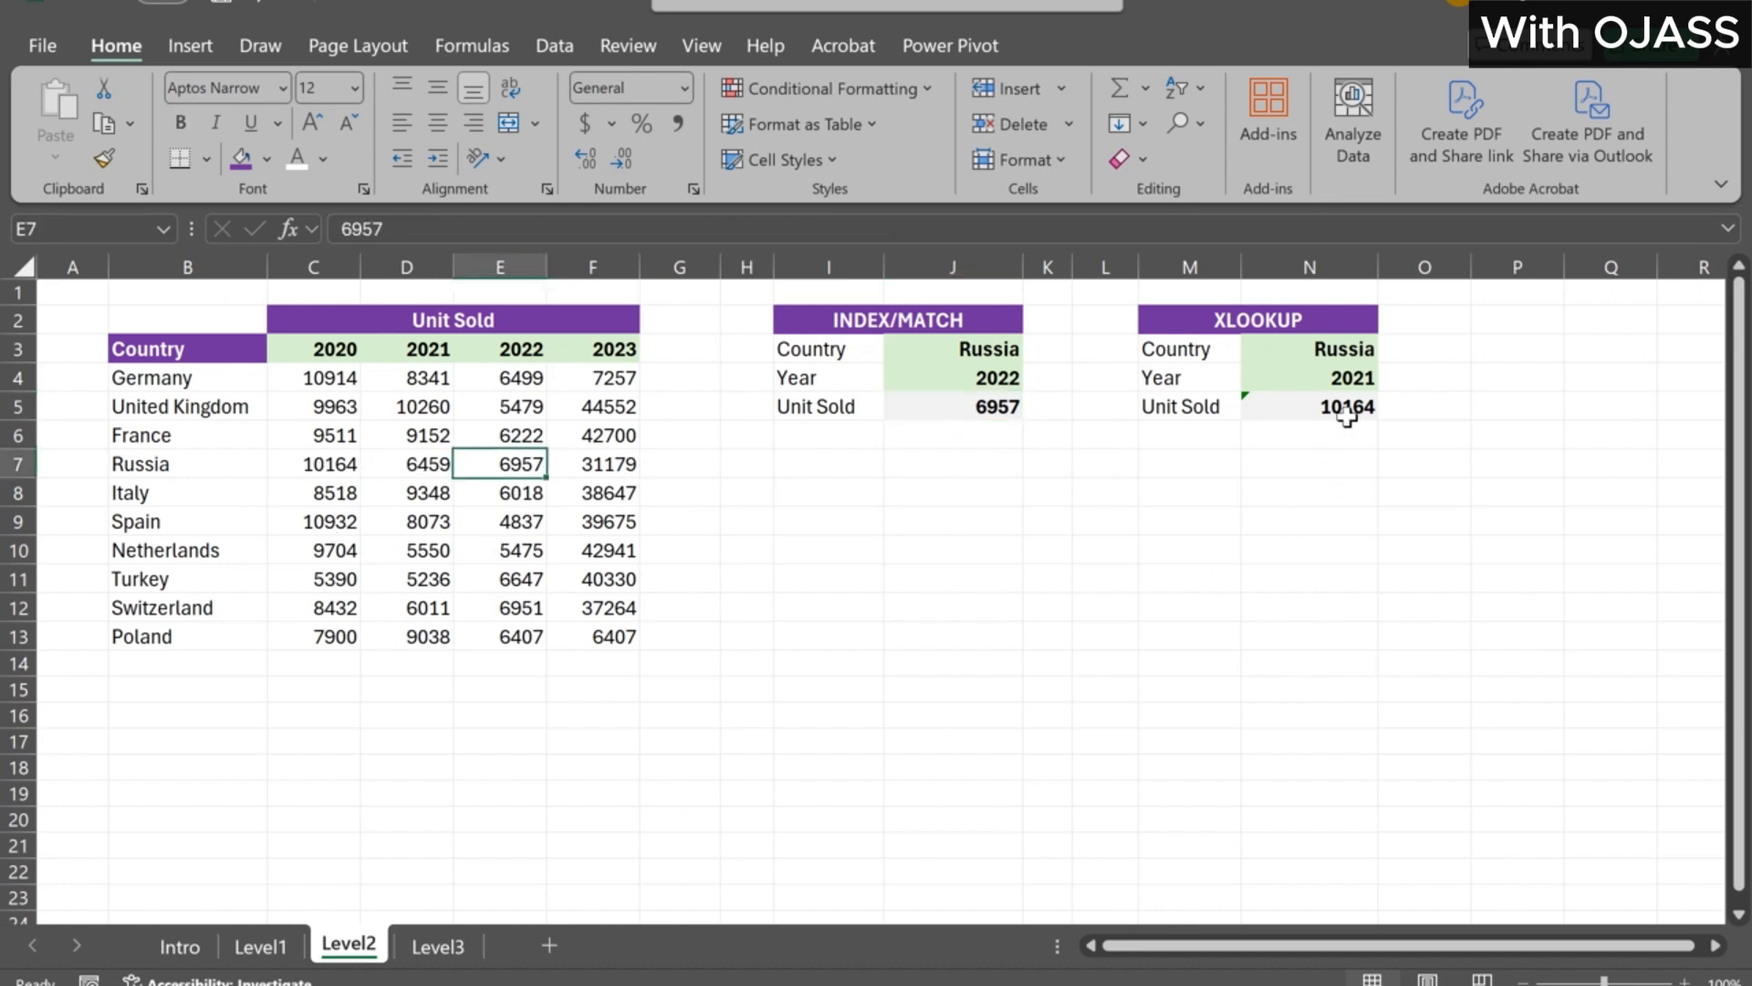
pyautogui.click(1341, 491)
pyautogui.doubleClick(1351, 380)
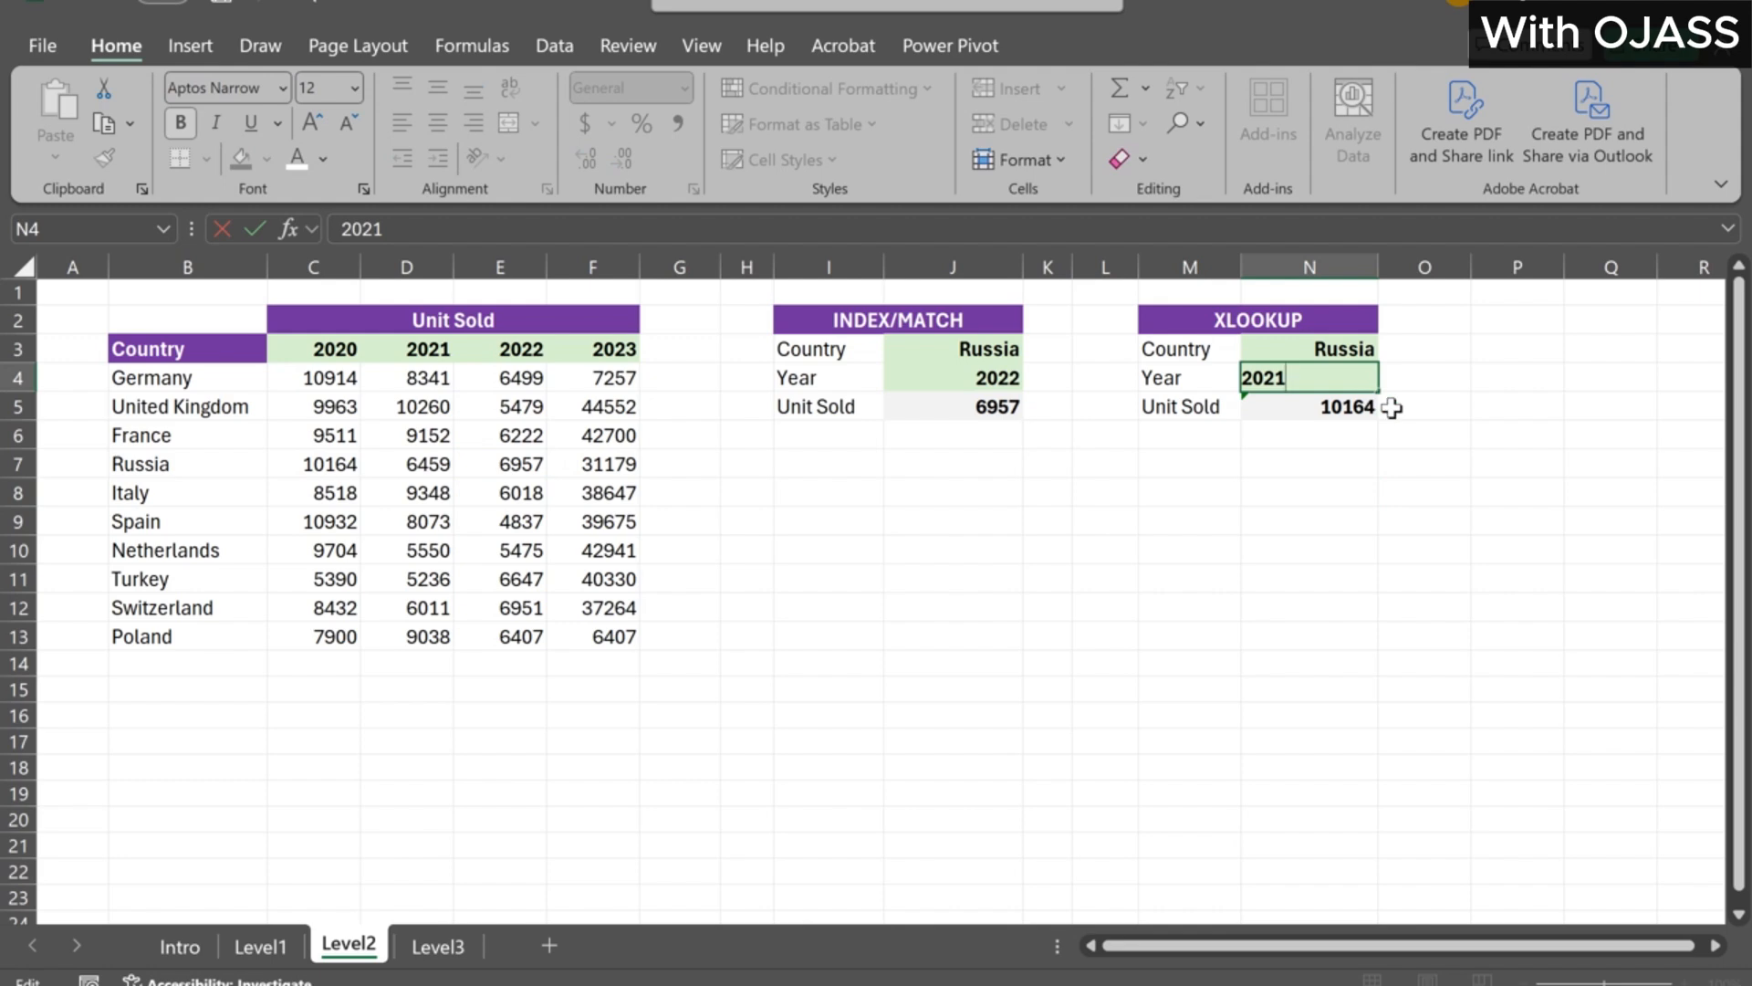
pyautogui.write('2')
pyautogui.press('Return')
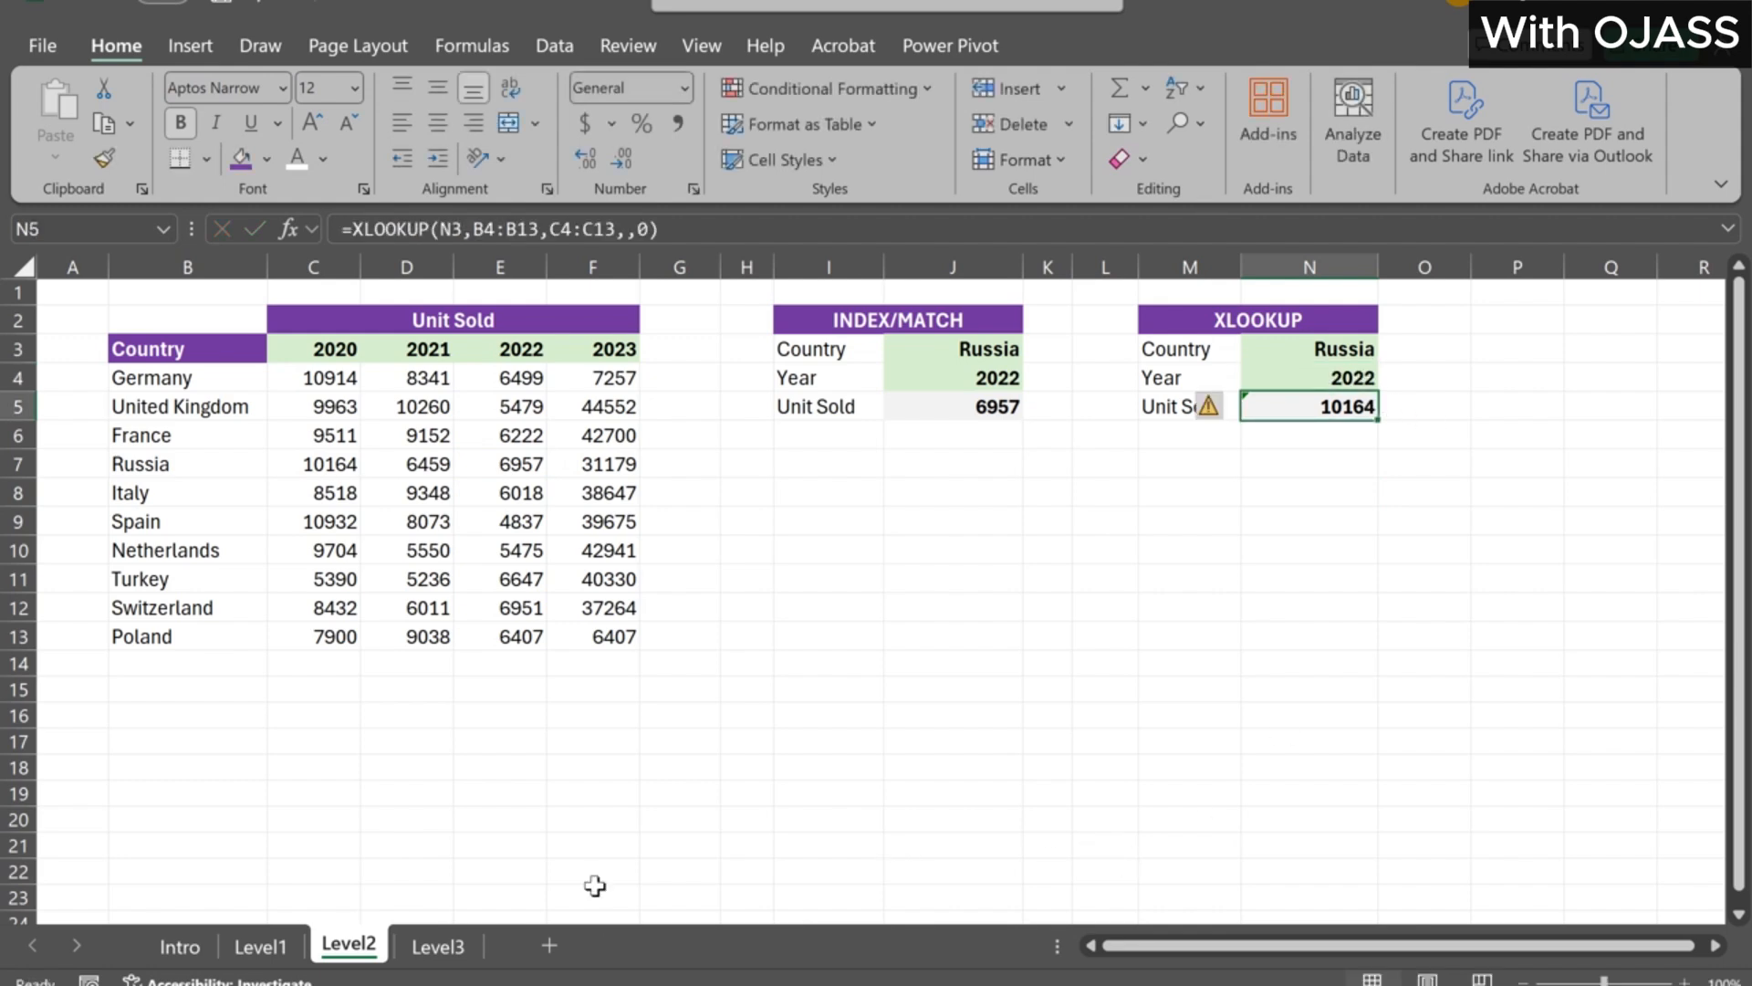